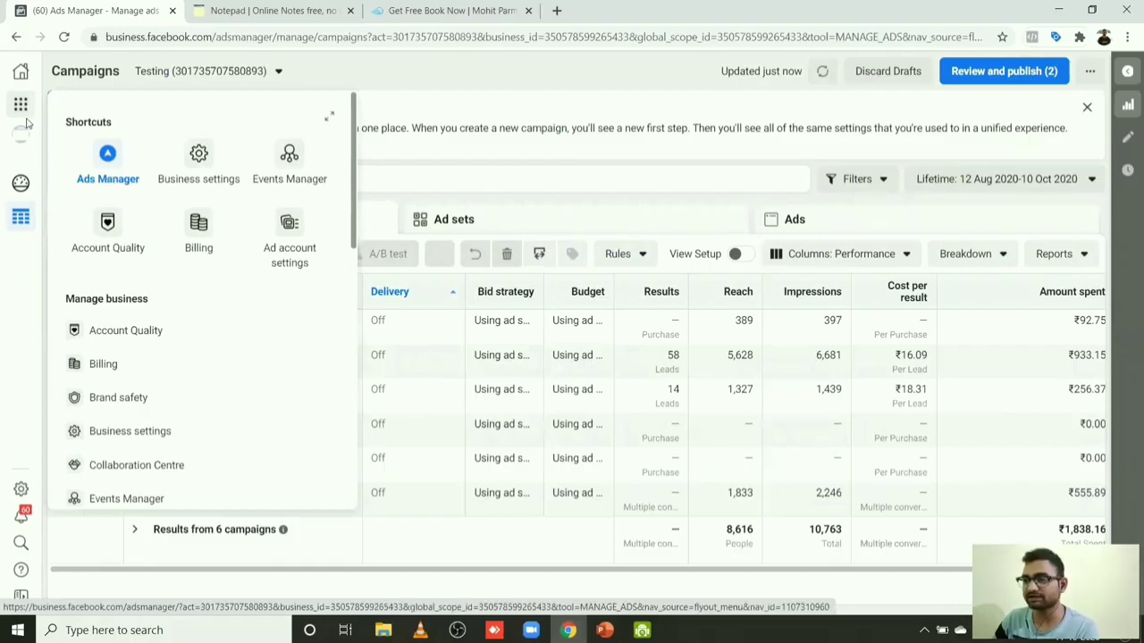
Step: Look through the account's ad sets and ads lists and return to the campaigns list
left_click(20, 114)
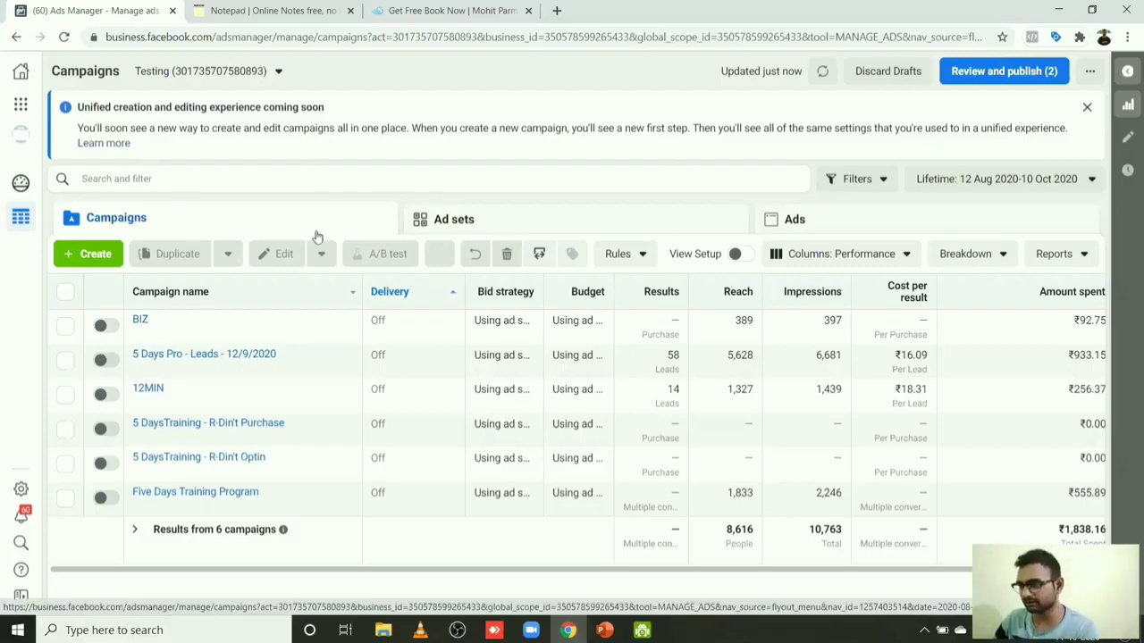
left_click(463, 227)
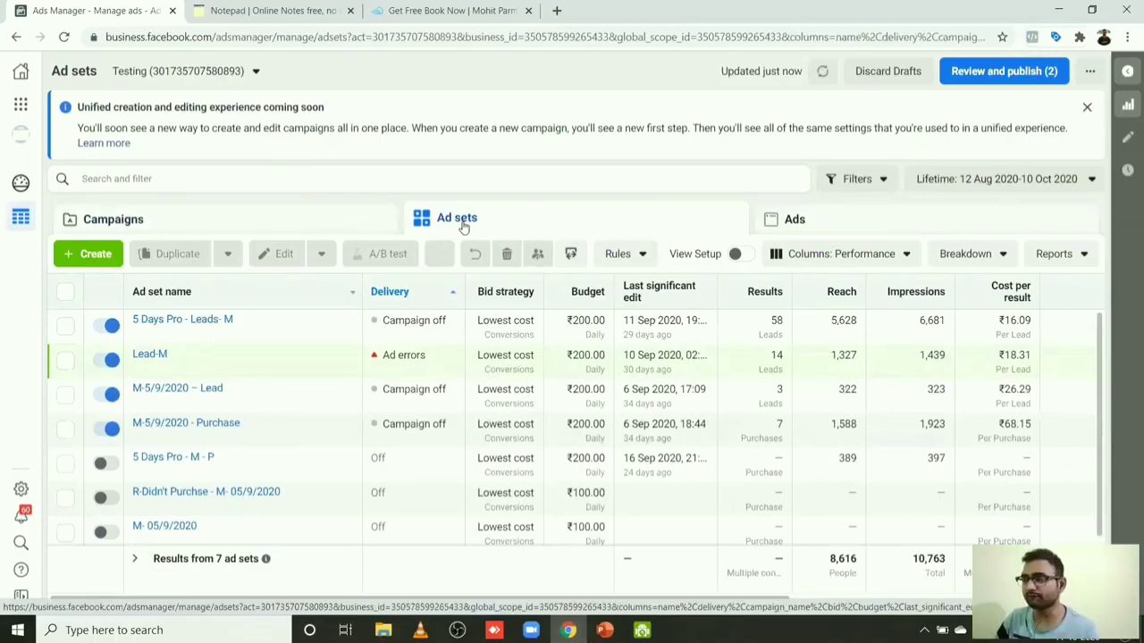
left_click(838, 230)
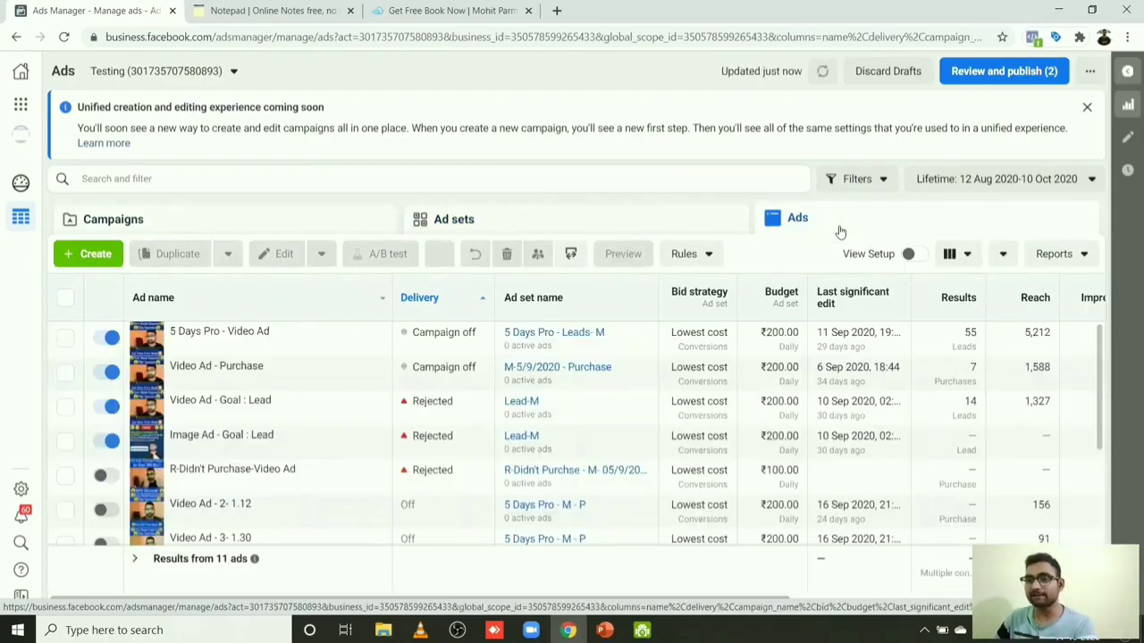
left_click(214, 220)
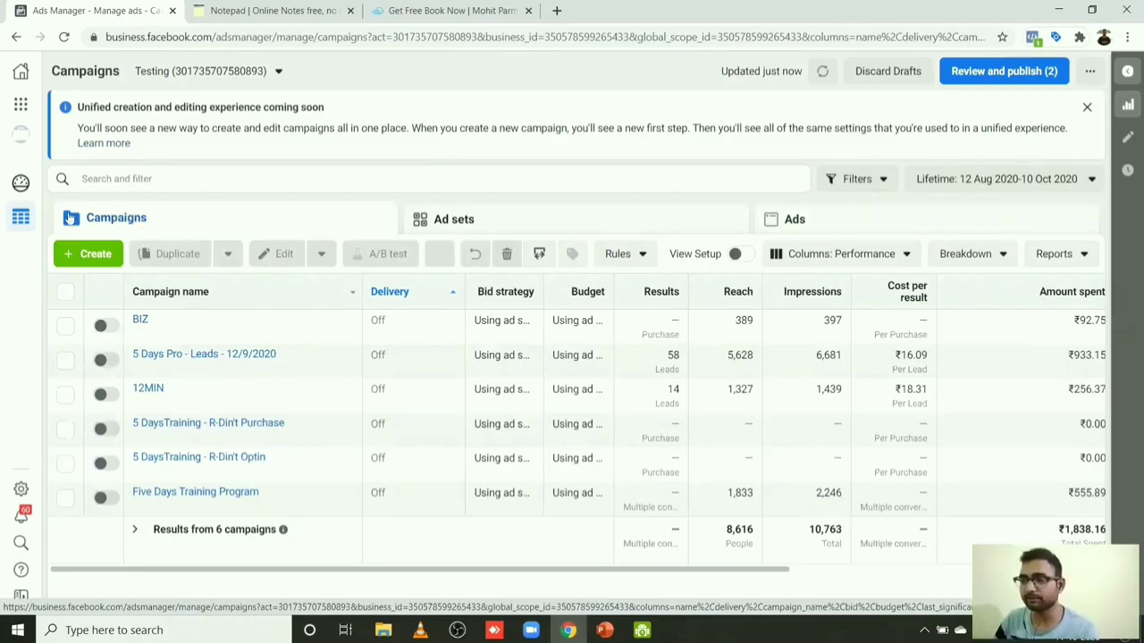
Step: Start a new campaign and choose Conversions as its marketing objective
left_click(104, 256)
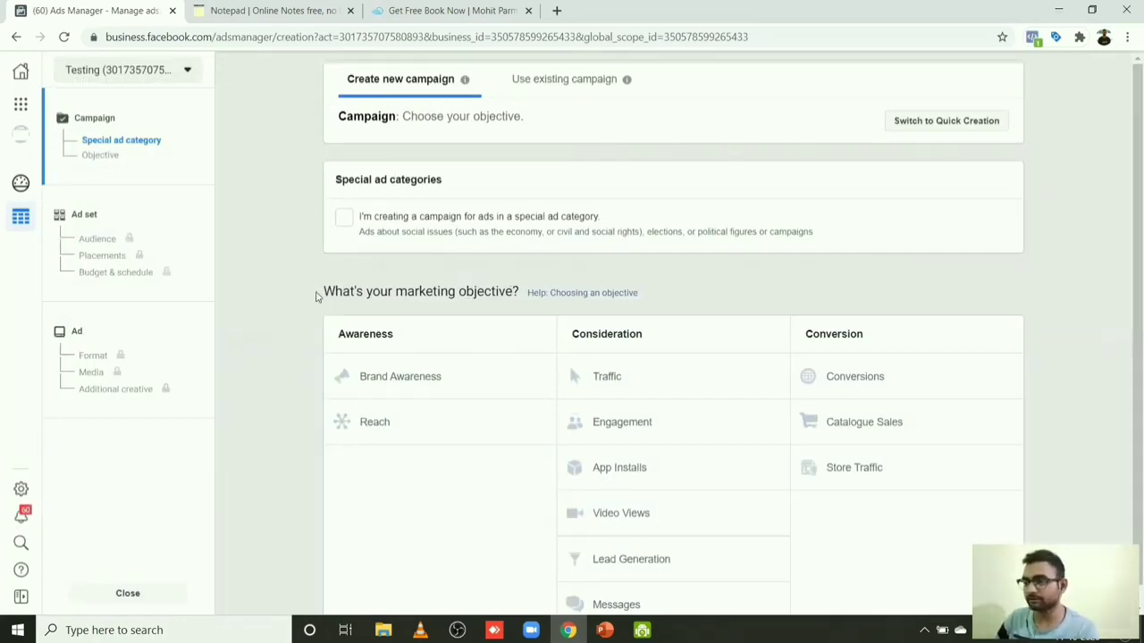
left_click_drag(316, 296, 535, 320)
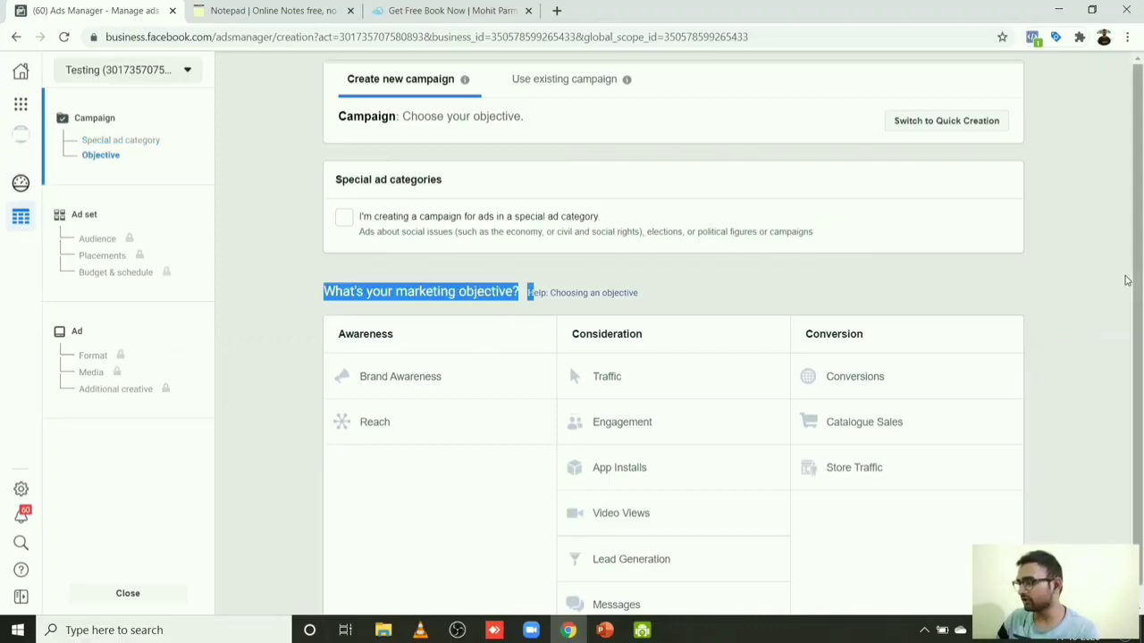
scroll(1126, 322, "down", 1)
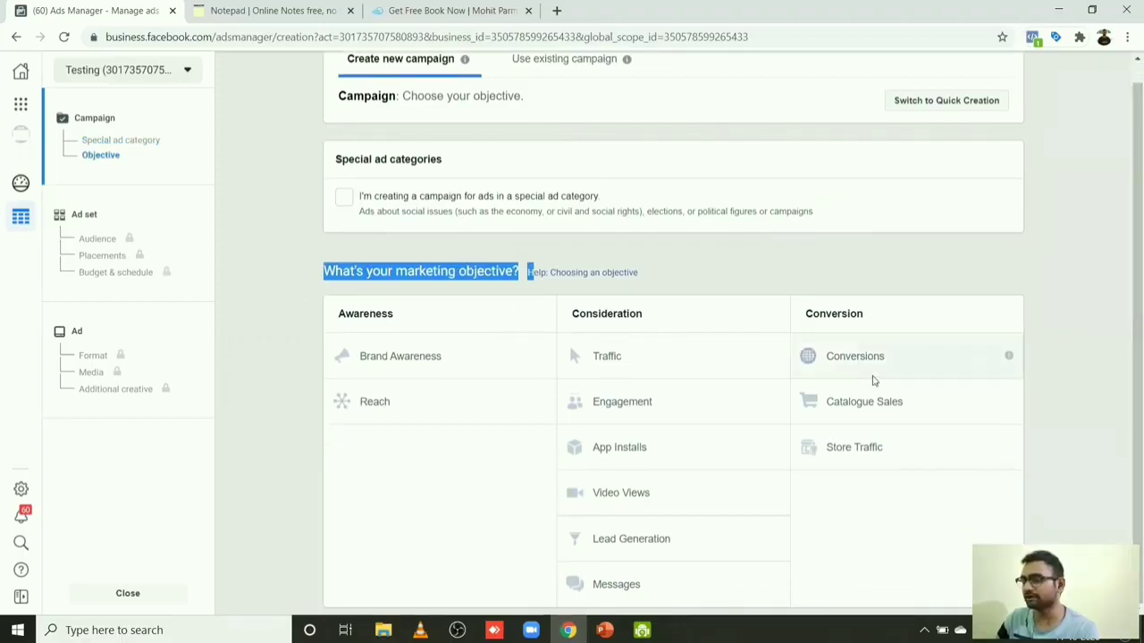
left_click(826, 370)
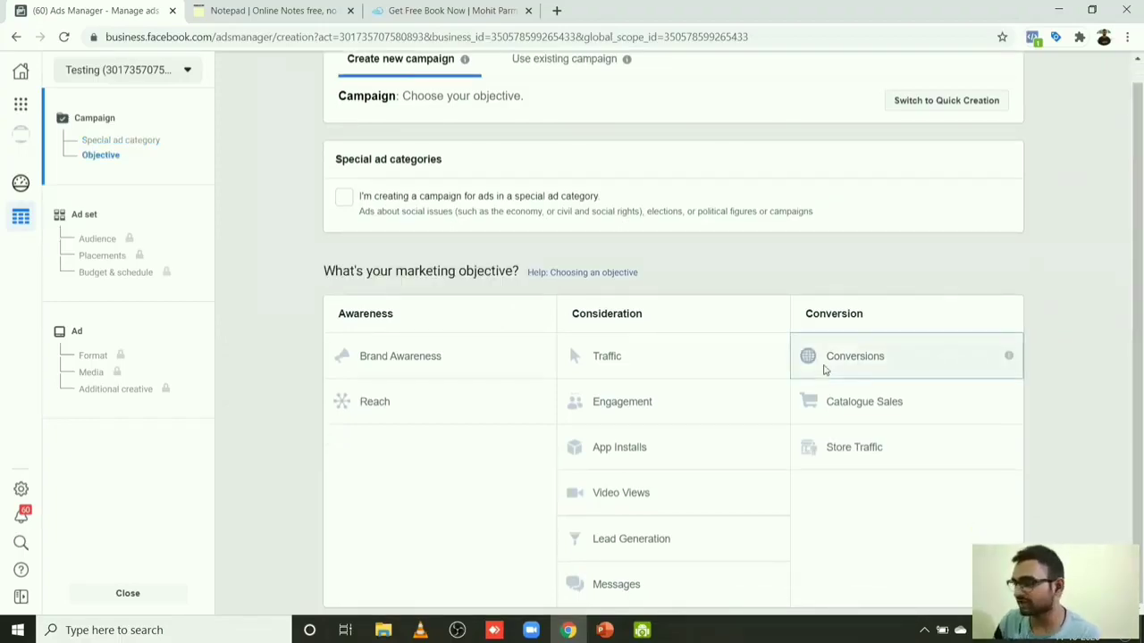
scroll(1126, 220, "down", 2)
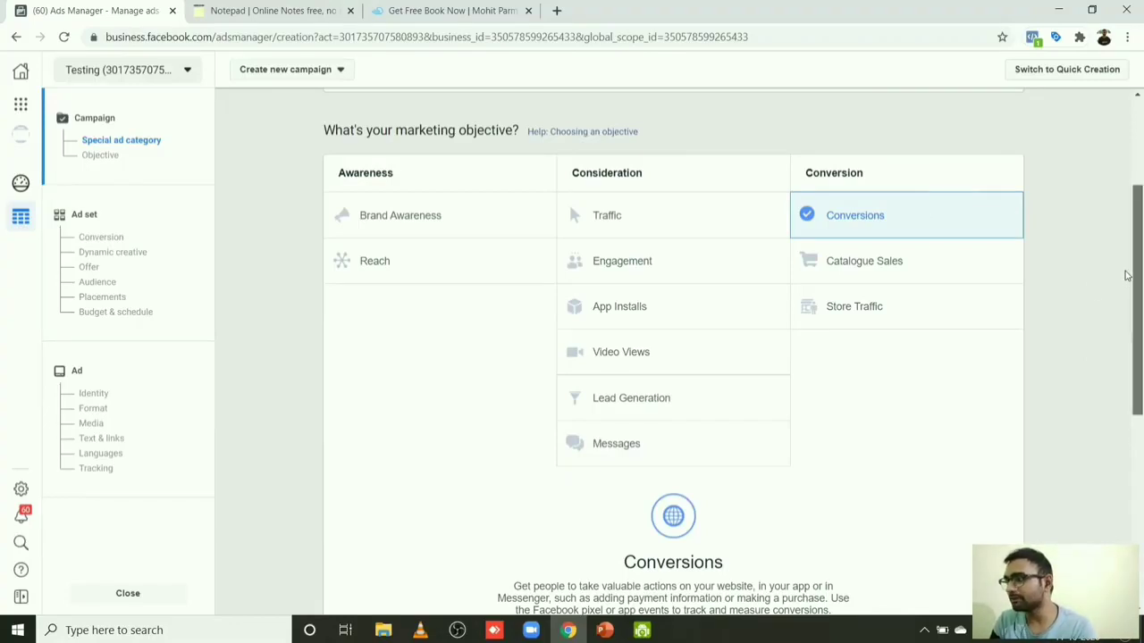
mouse_move(1126, 273)
left_mouse_down()
mouse_move(1126, 306)
mouse_move(1126, 285)
left_mouse_up()
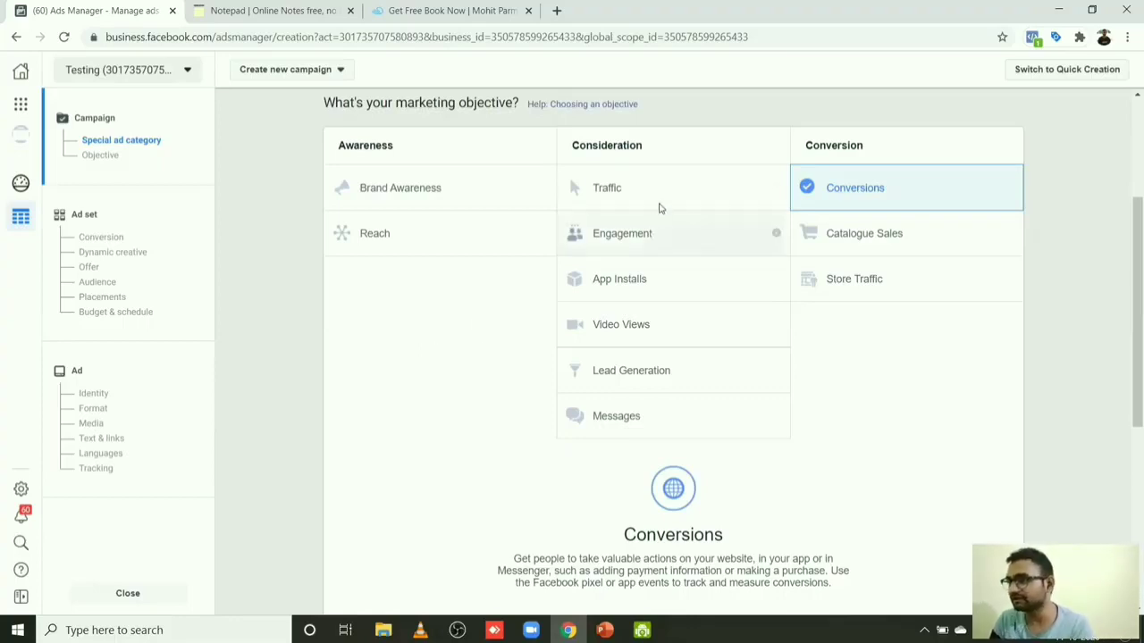
left_click(833, 192)
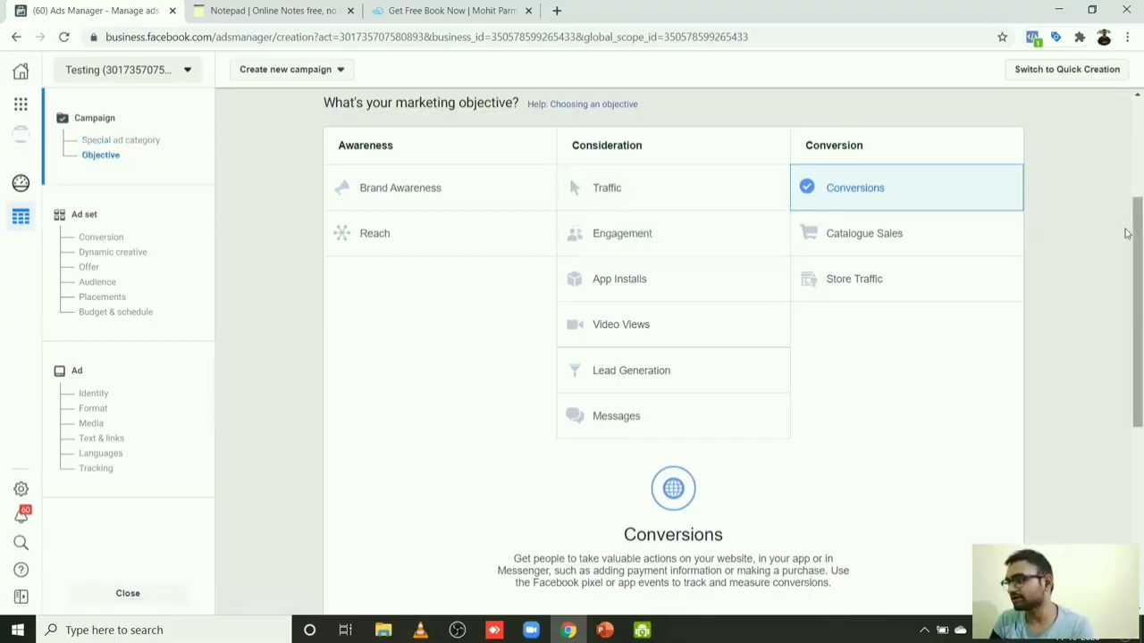
Step: Name the campaign "5 days Program - 14-7-2020" and continue to the ad set settings
left_click_drag(1126, 234, 1126, 330)
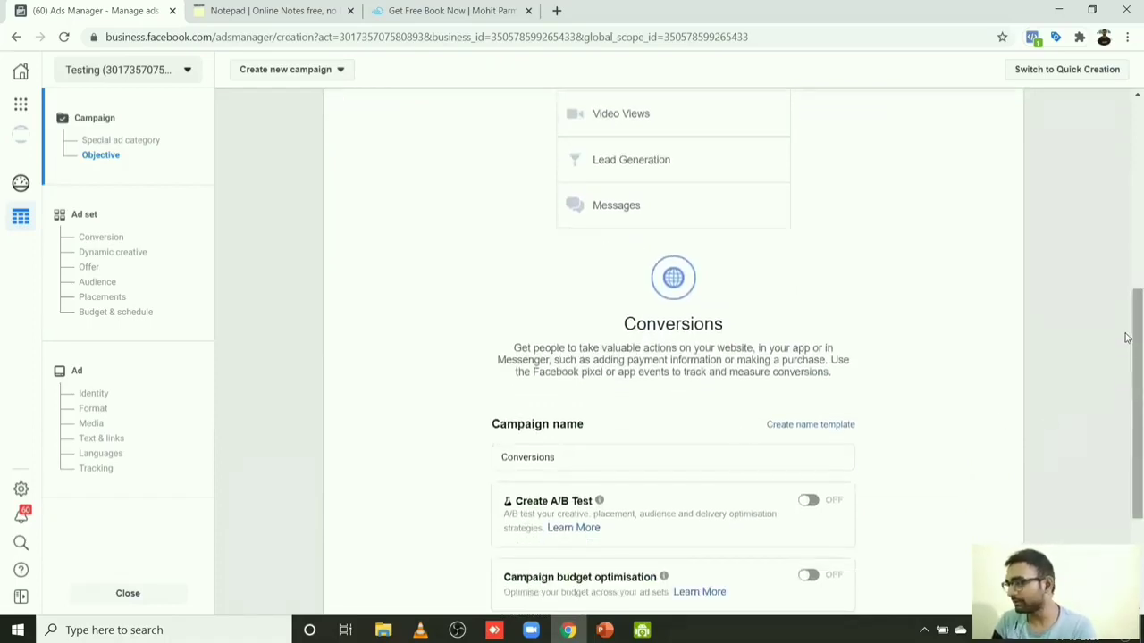
scroll(1126, 419, "down", 1)
scroll(1126, 447, "down", 1)
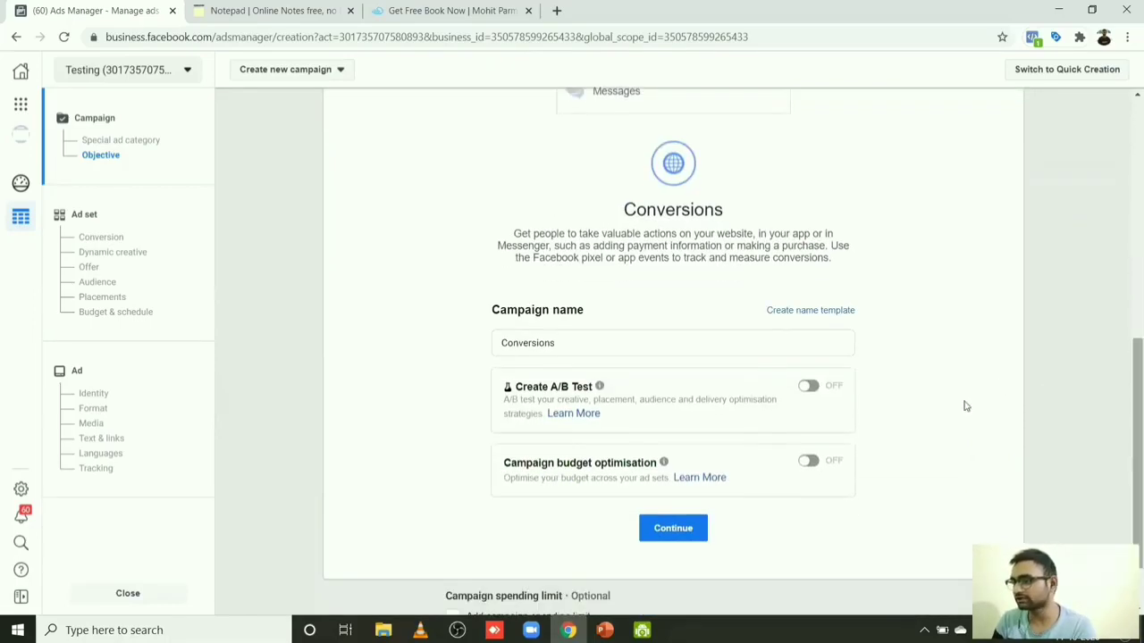
left_click(562, 343)
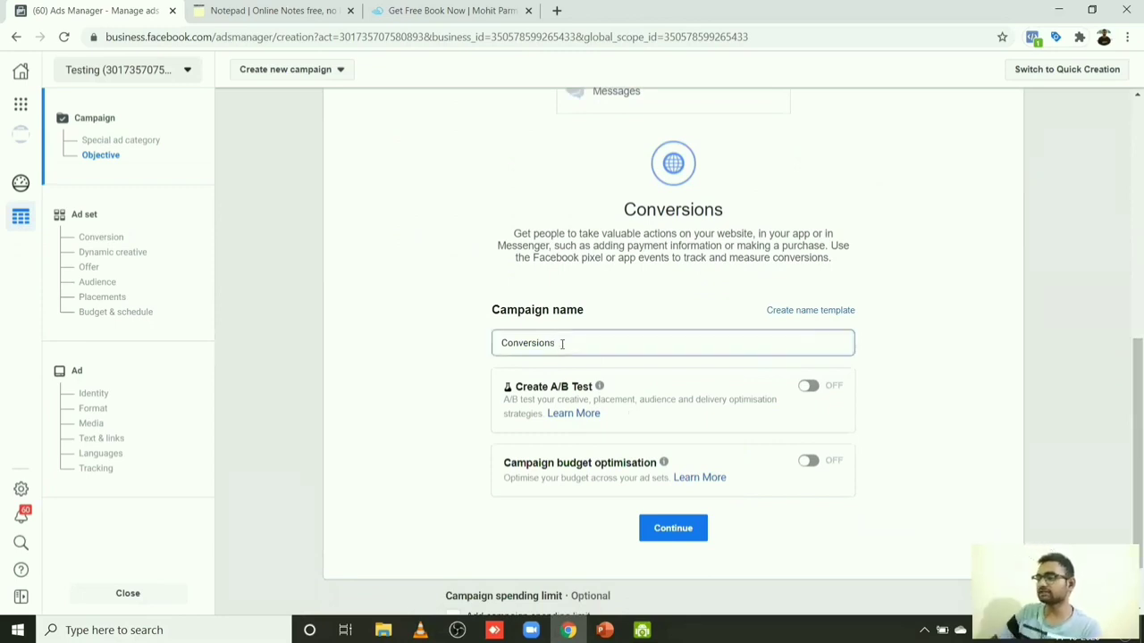
key("BackSpace")
key("BackSpace")
key("BackSpace")
key("BackSpace")
key("BackSpace")
key("BackSpace")
key("BackSpace")
key("BackSpace")
key("BackSpace")
key("BackSpace")
key("BackSpace")
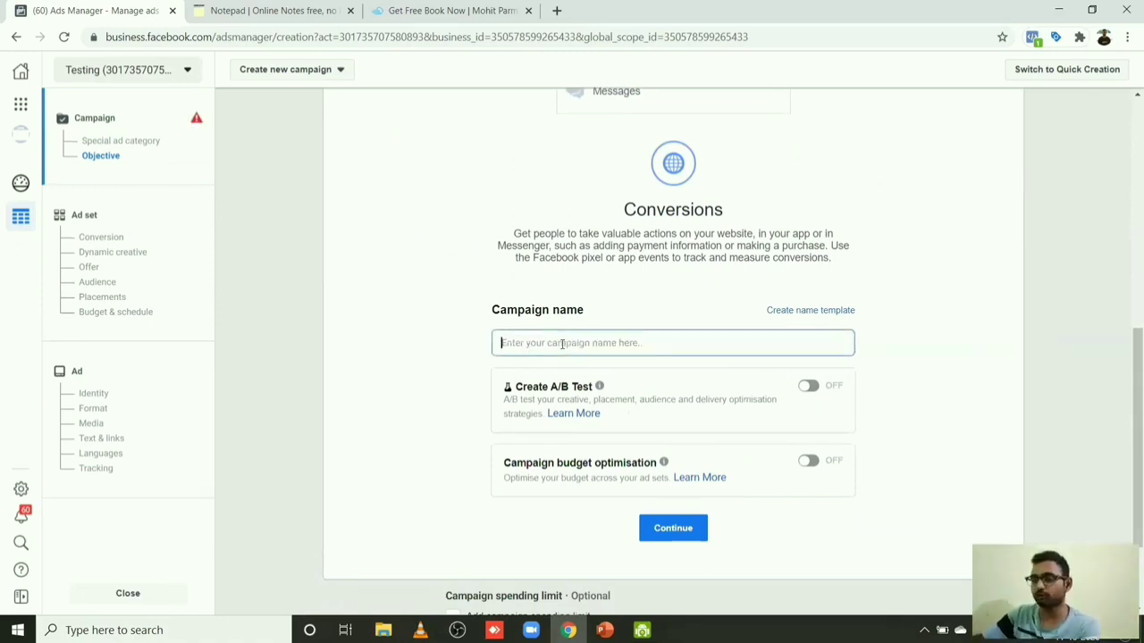
type("S days")
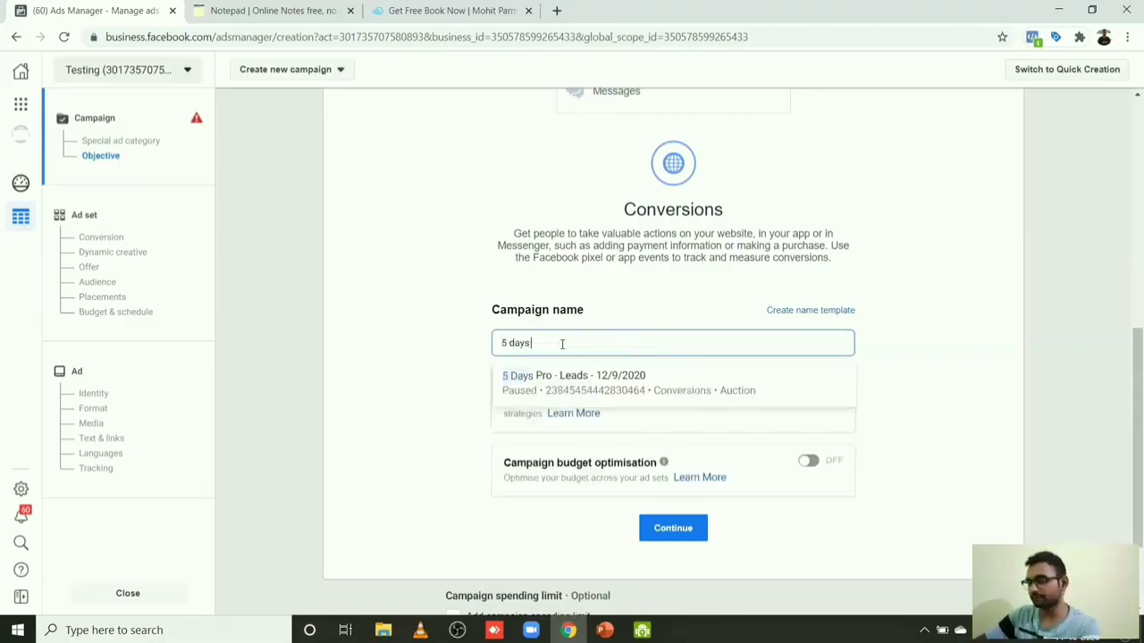
type(" Program")
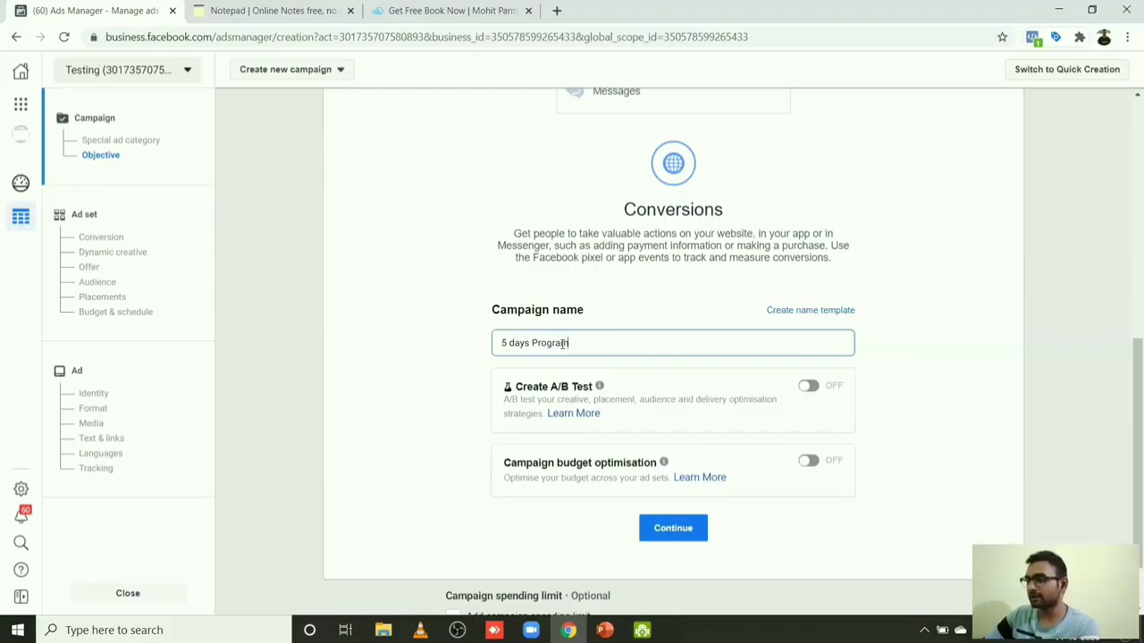
type(" -")
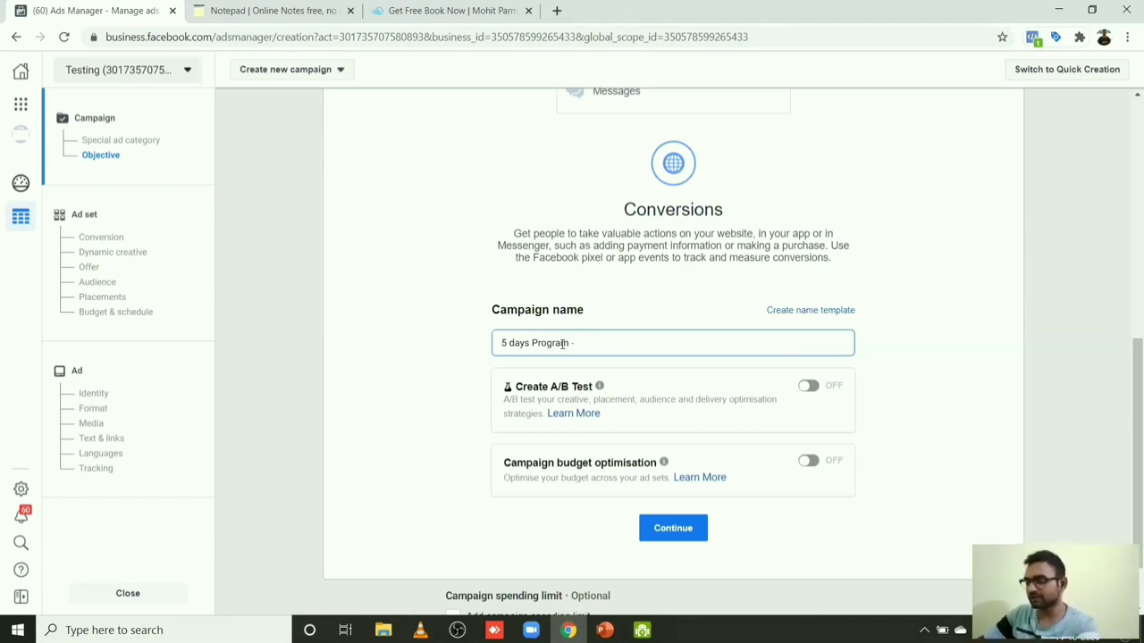
type("14")
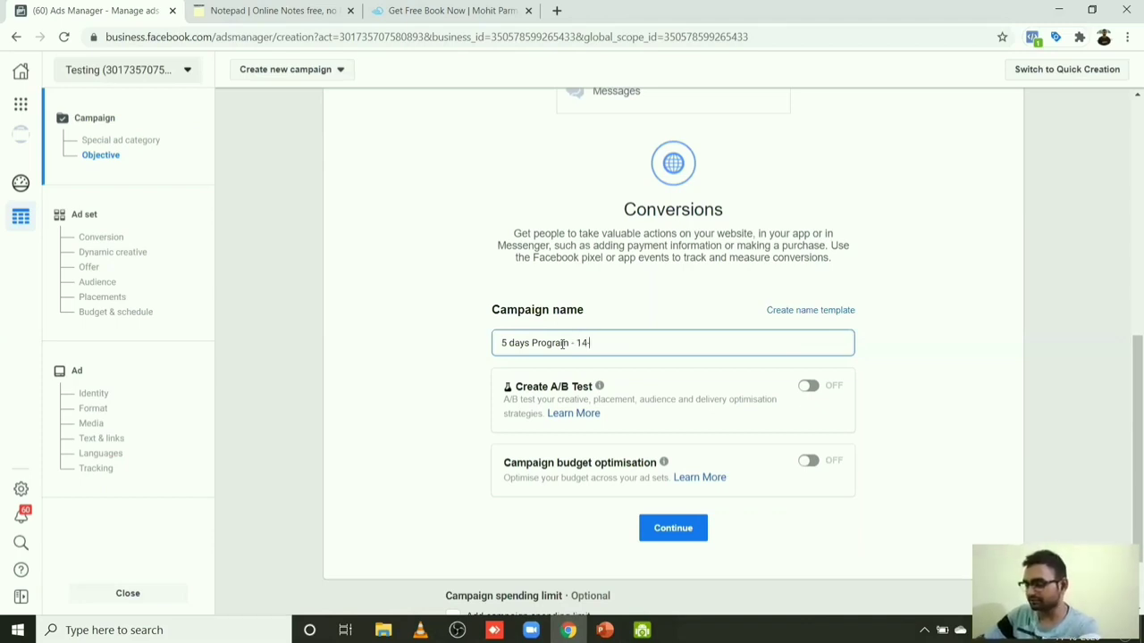
type("-7-202")
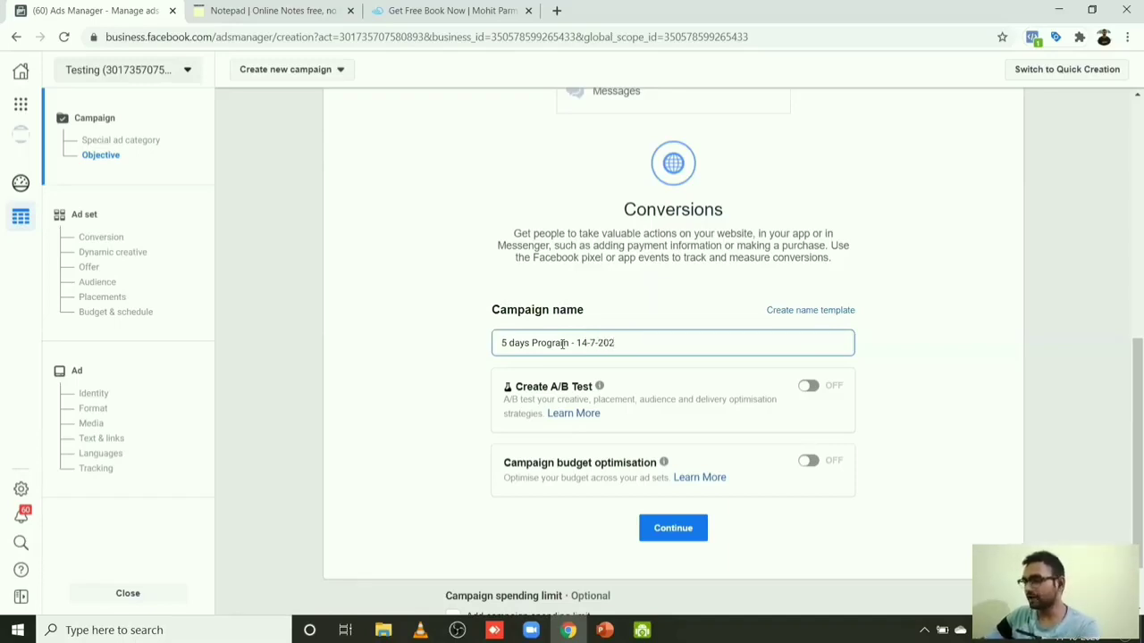
type("0")
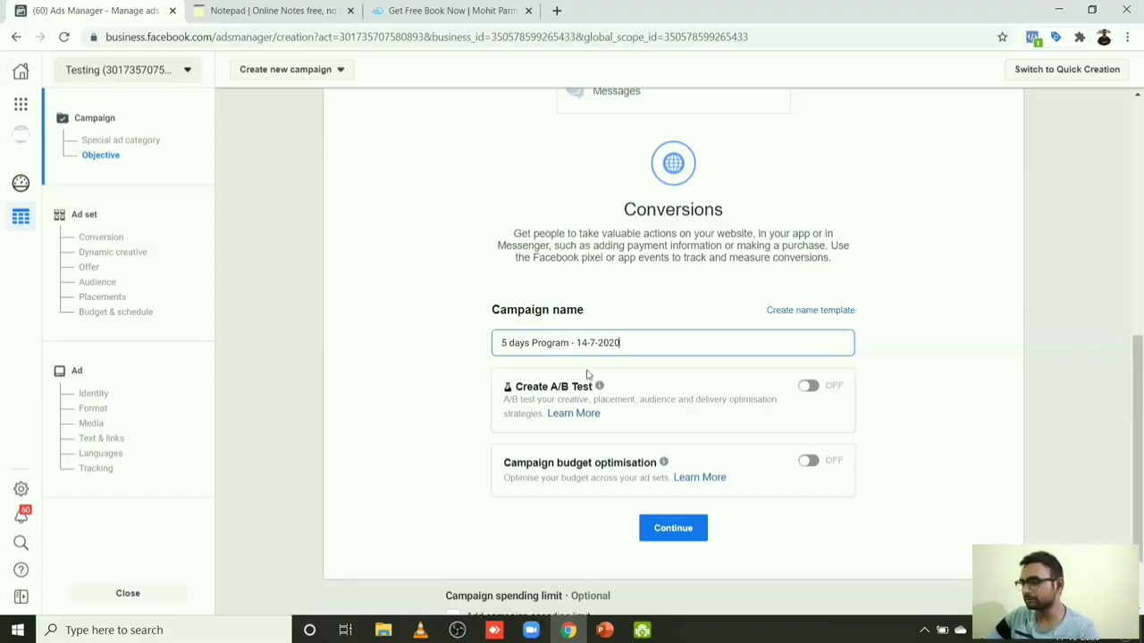
left_click(674, 528)
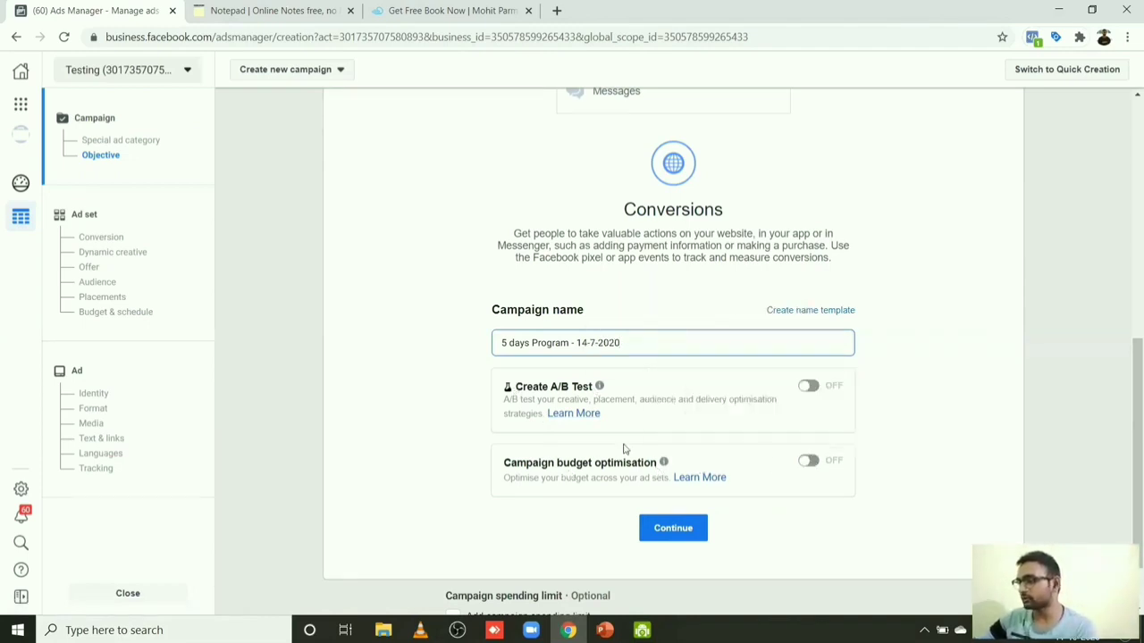
left_click(667, 532)
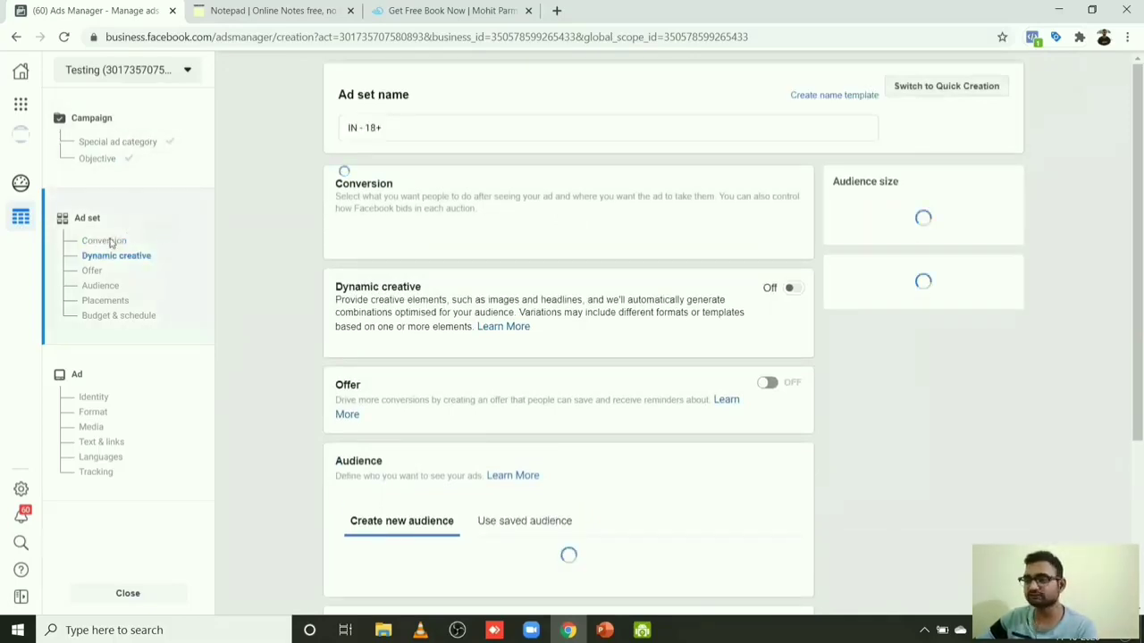
left_click_drag(104, 220, 78, 220)
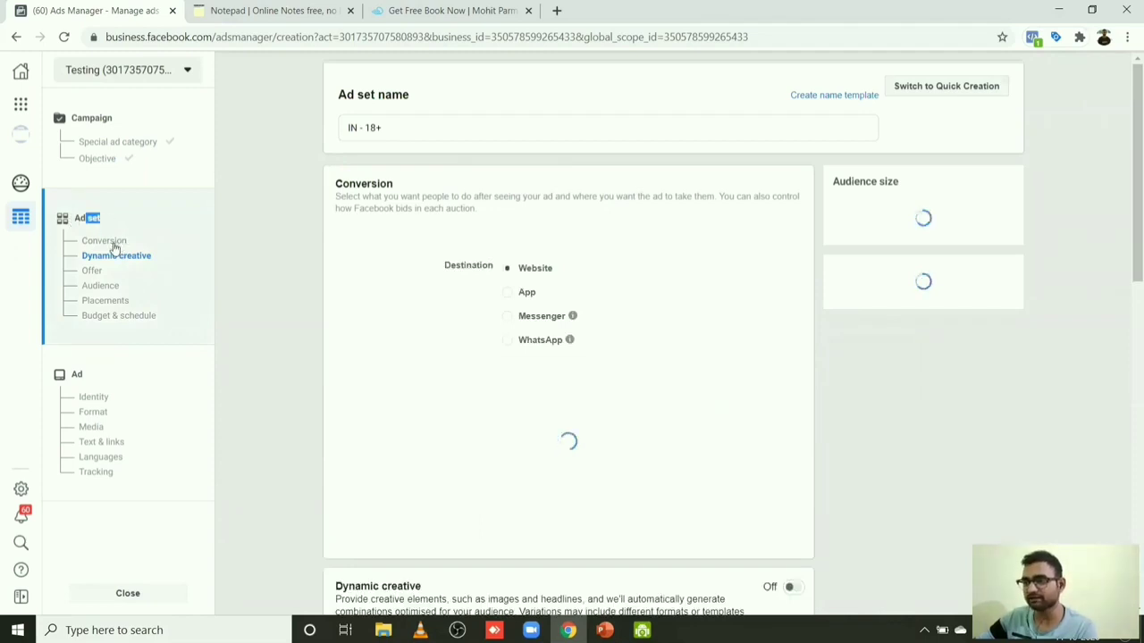
double_click(112, 243)
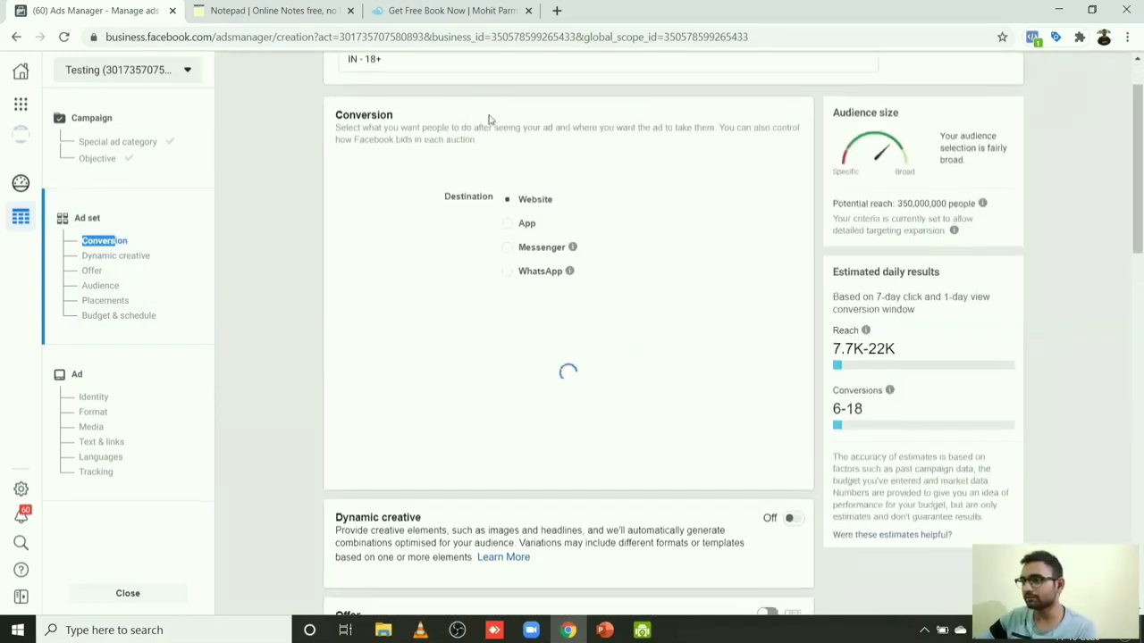
left_click_drag(1128, 182, 1128, 110)
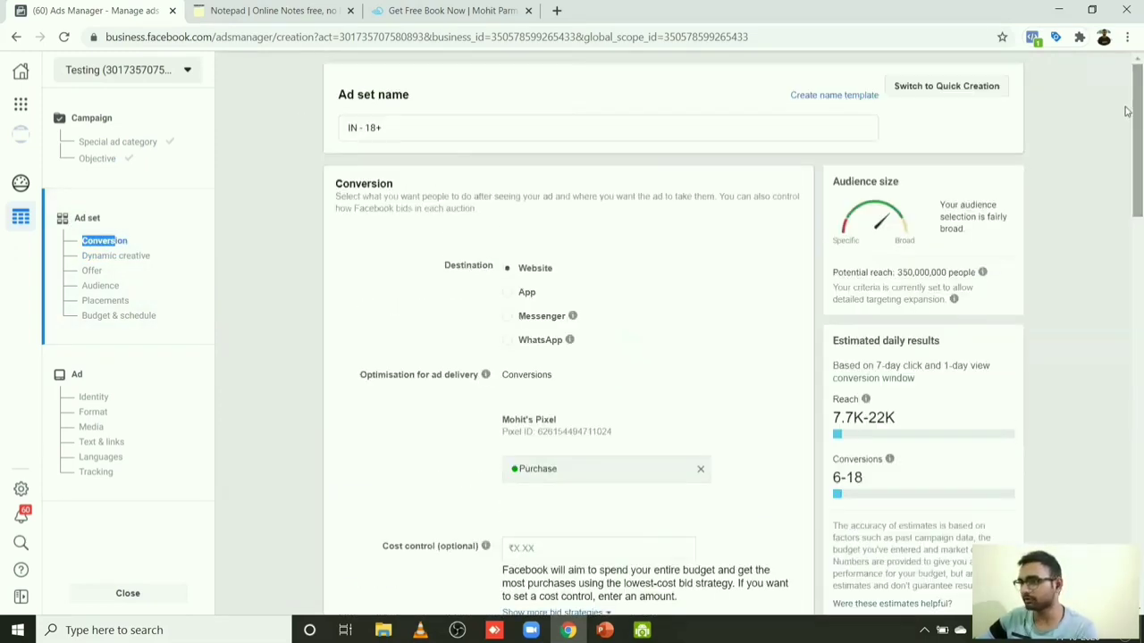
Step: Clear the default ad set name
left_click(383, 127)
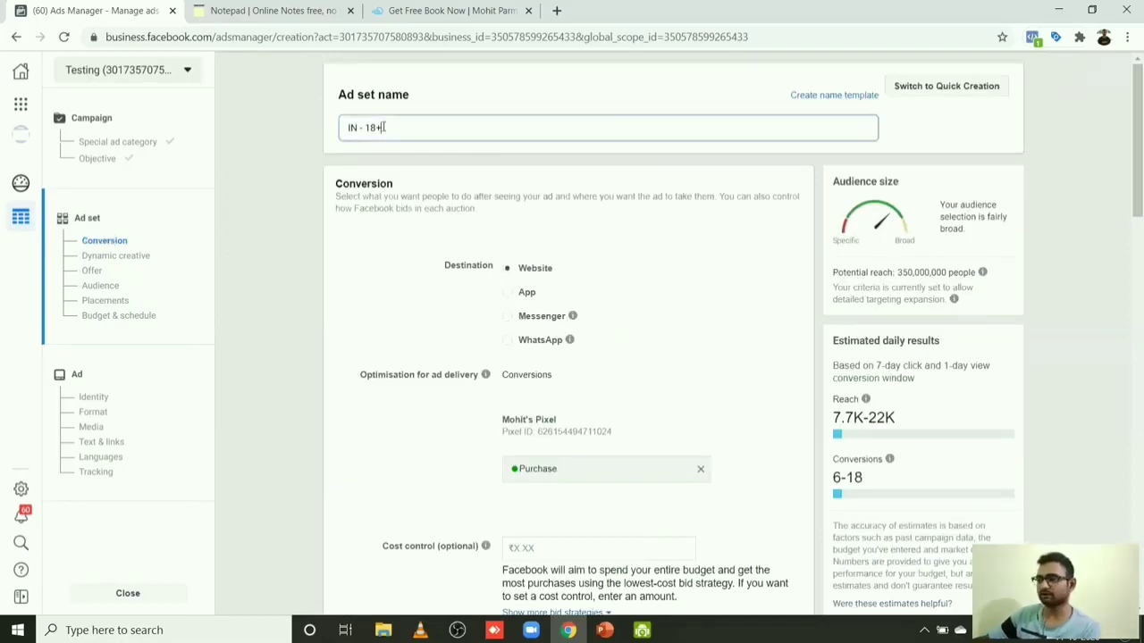
key("BackSpace")
key("BackSpace")
key("BackSpace")
key("BackSpace")
key("BackSpace")
key("BackSpace")
key("BackSpace")
key("BackSpace")
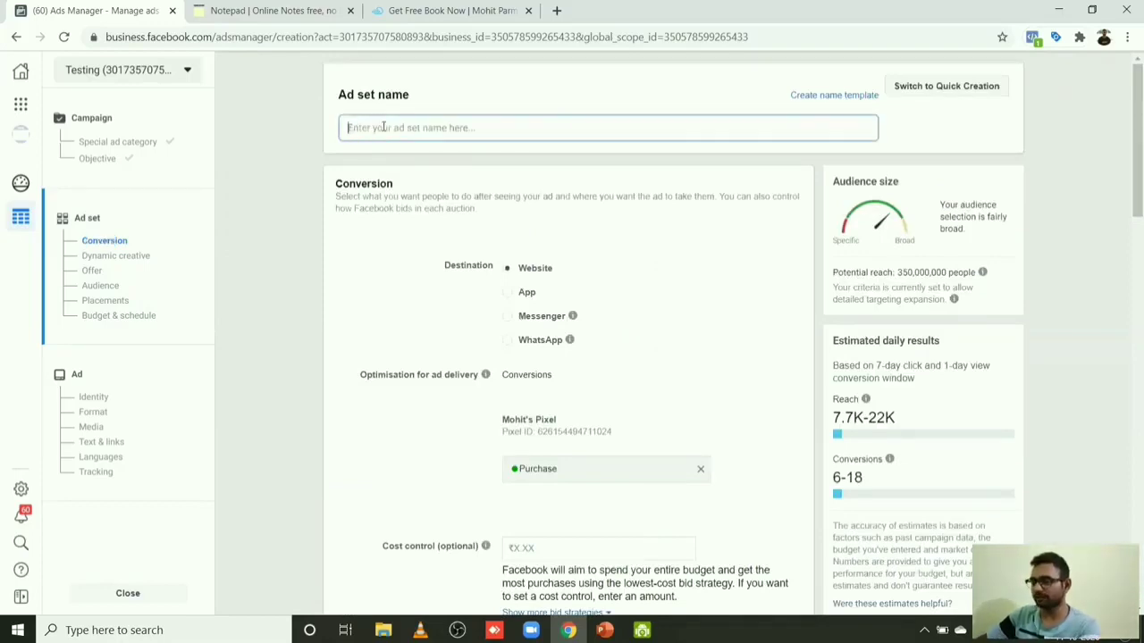
type("% Day")
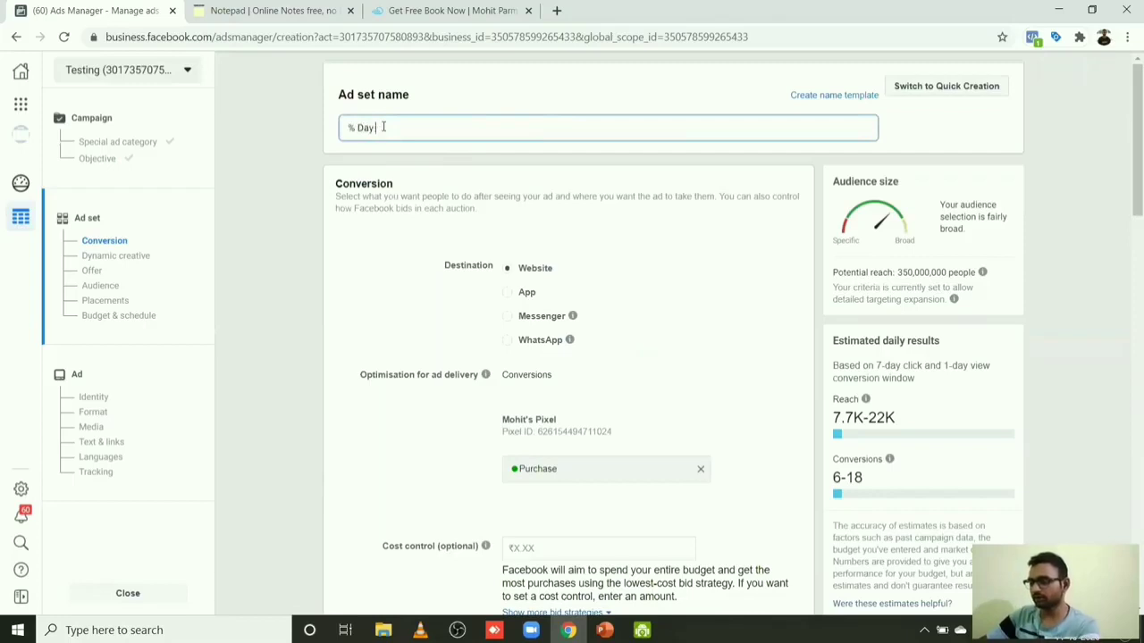
key("BackSpace")
key("BackSpace")
key("BackSpace")
key("BackSpace")
key("BackSpace")
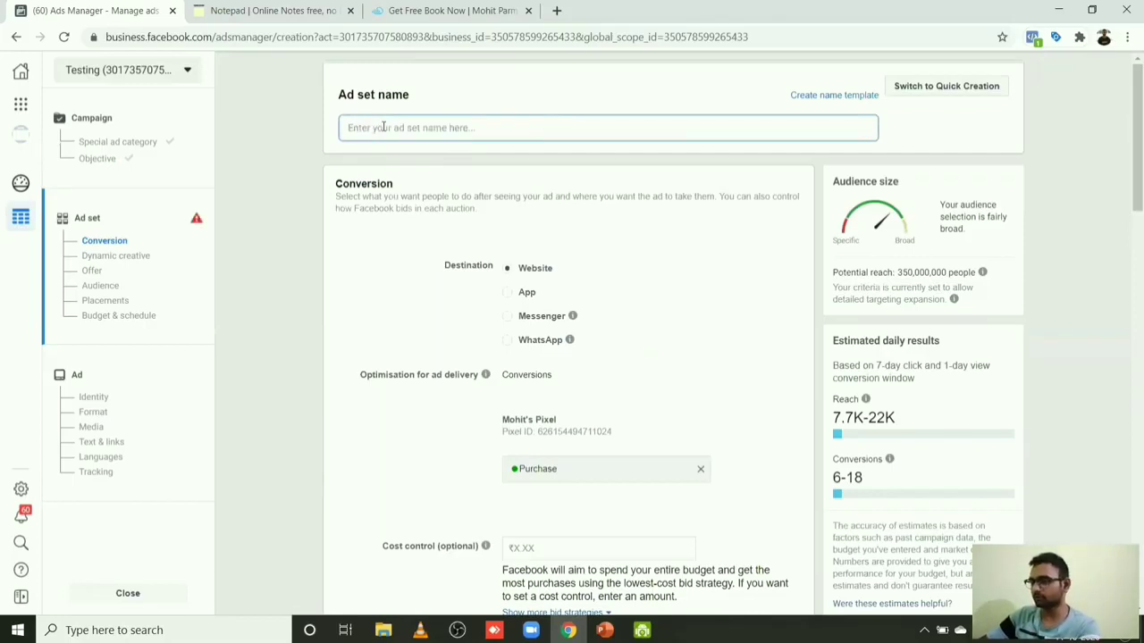
Step: Name the ad set "5 Day Program - M"
type("5 Dya")
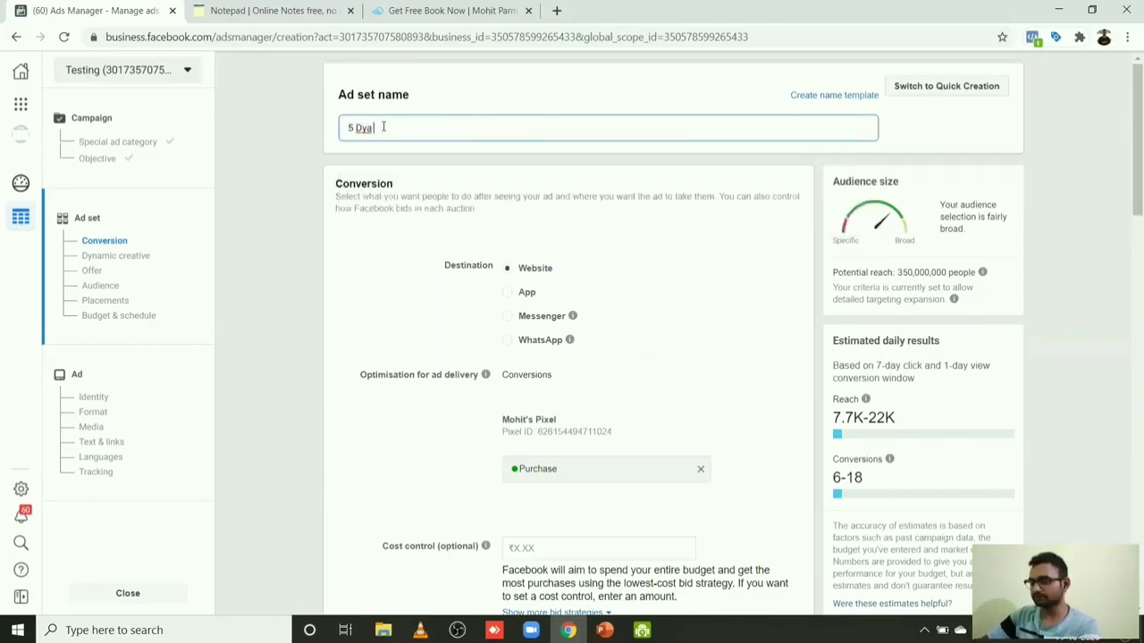
type(" Pagram")
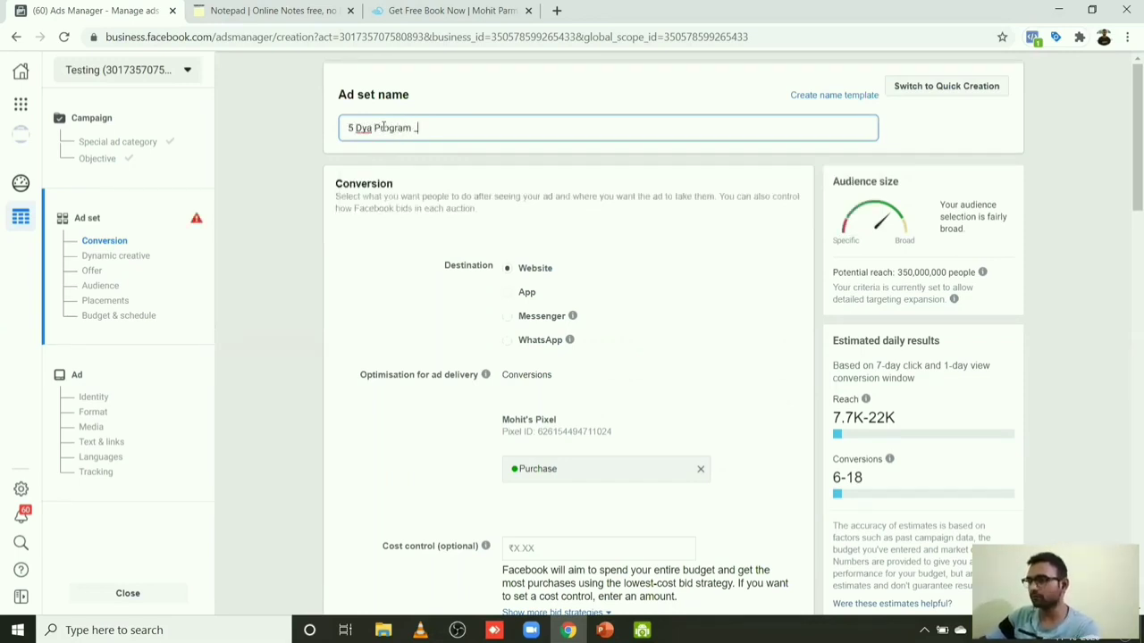
type(" -")
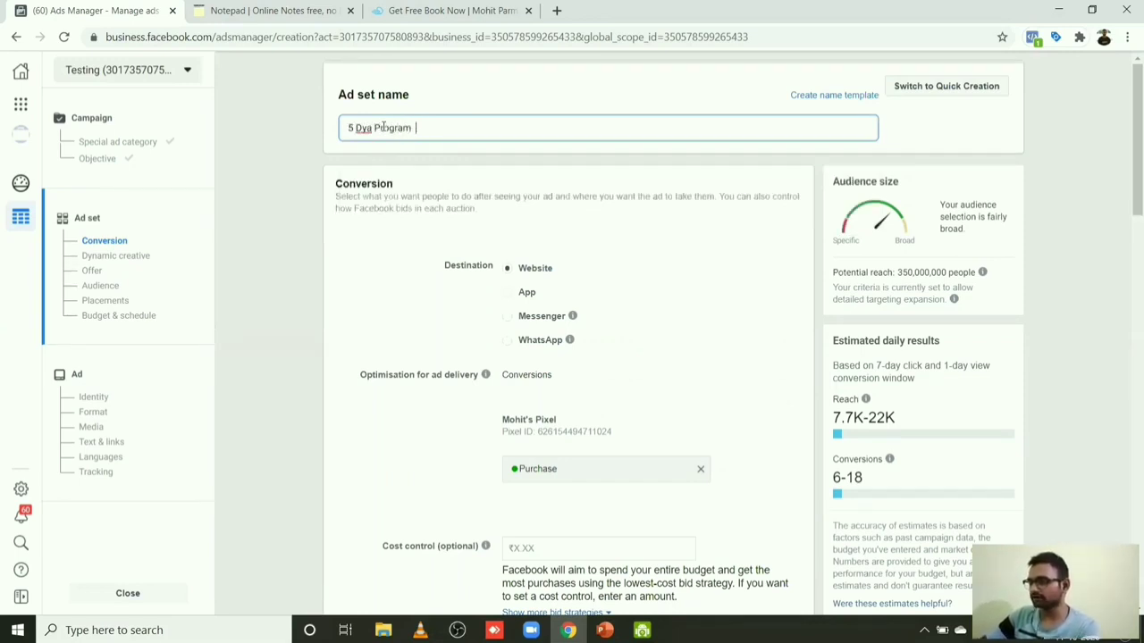
type(" M")
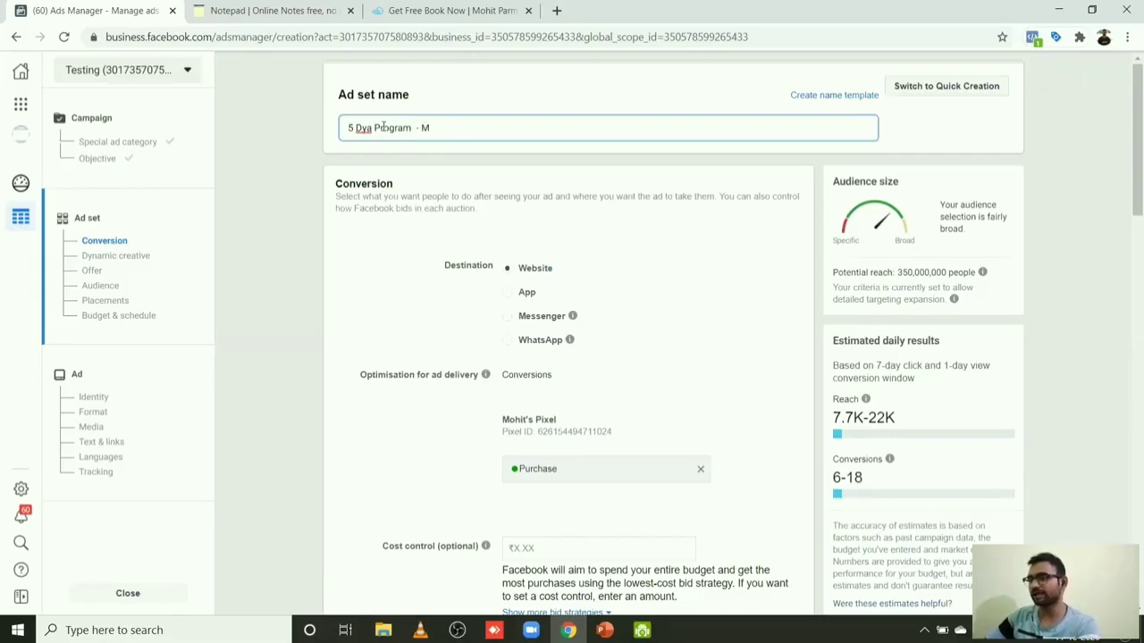
left_click(369, 128)
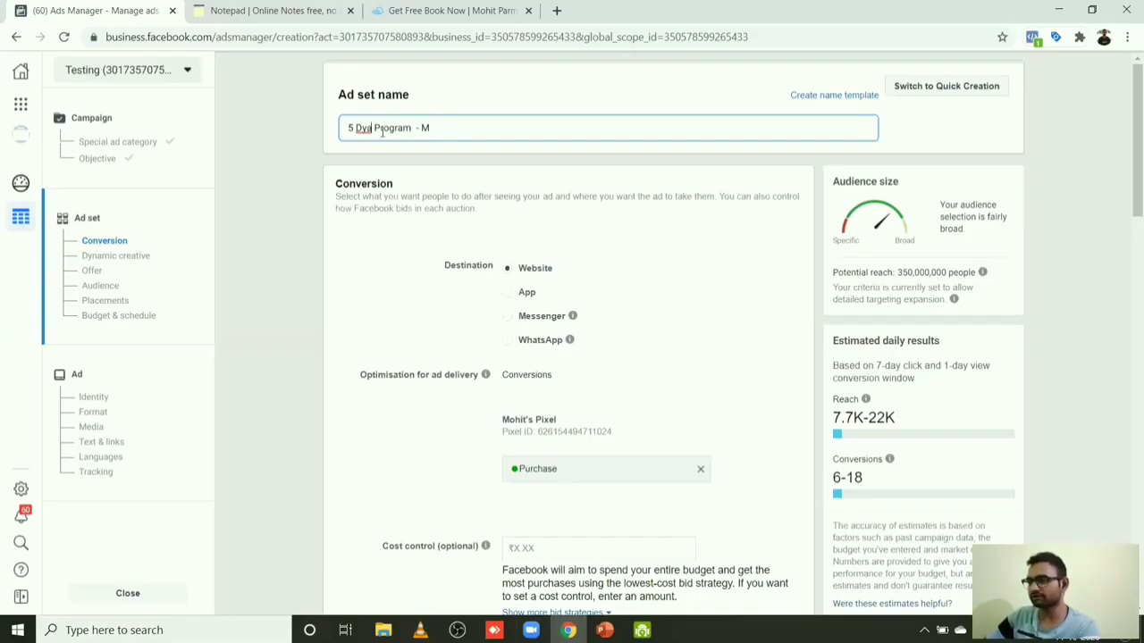
key("BackSpace")
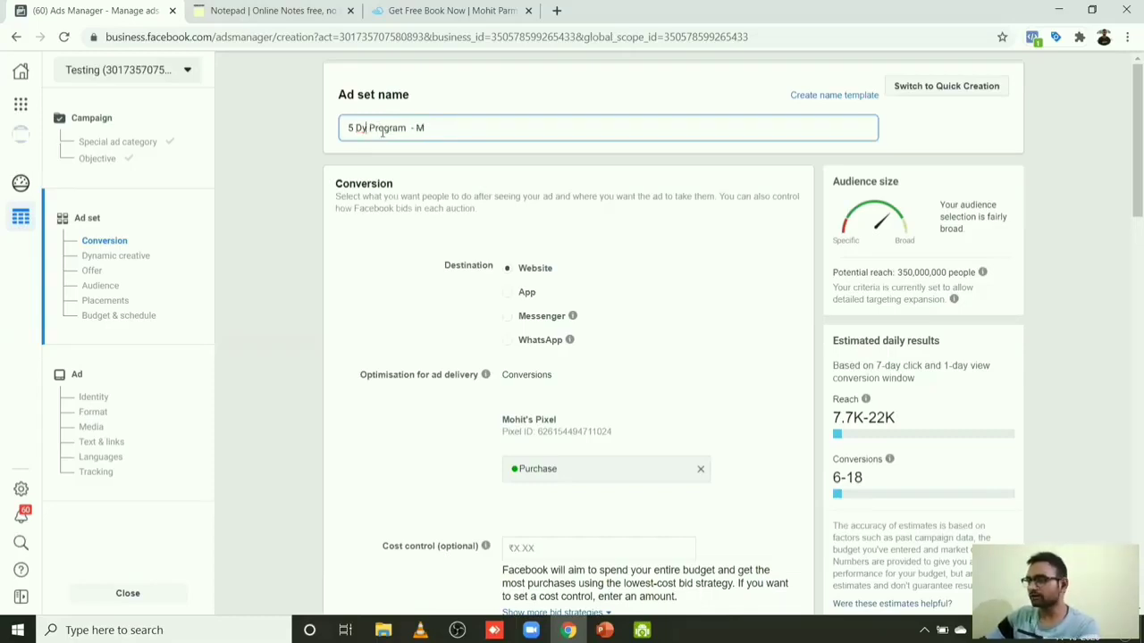
key("BackSpace")
type("ay")
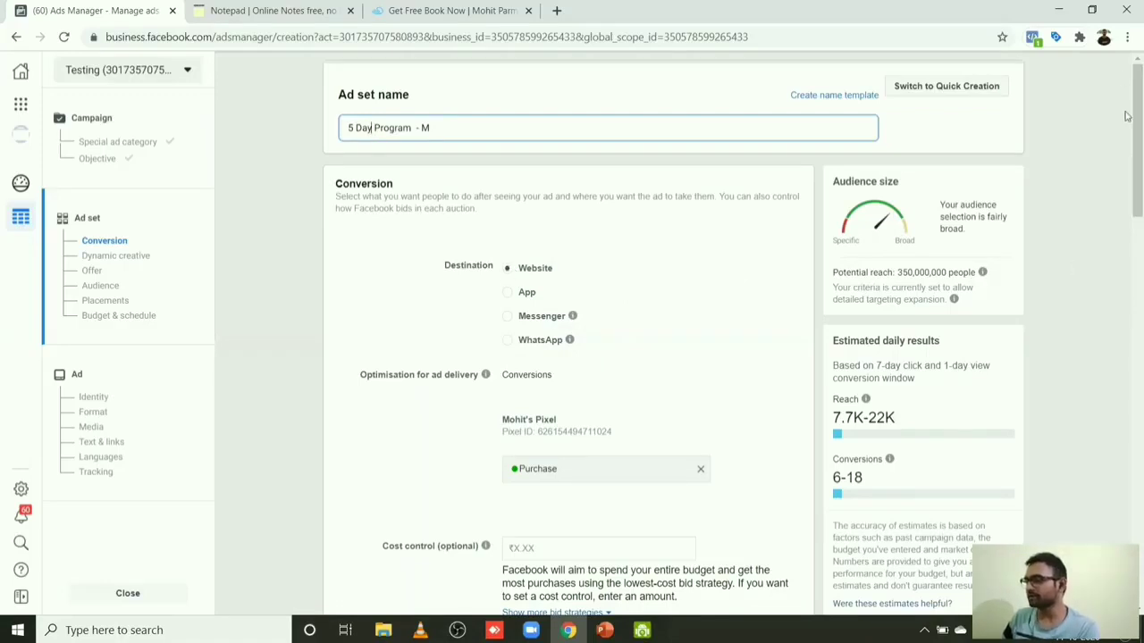
Step: Review the ad set's destination, ad delivery optimisation, pixel and conversion event settings
mouse_move(1133, 134)
left_mouse_down()
mouse_move(1127, 155)
mouse_move(1125, 136)
left_mouse_up()
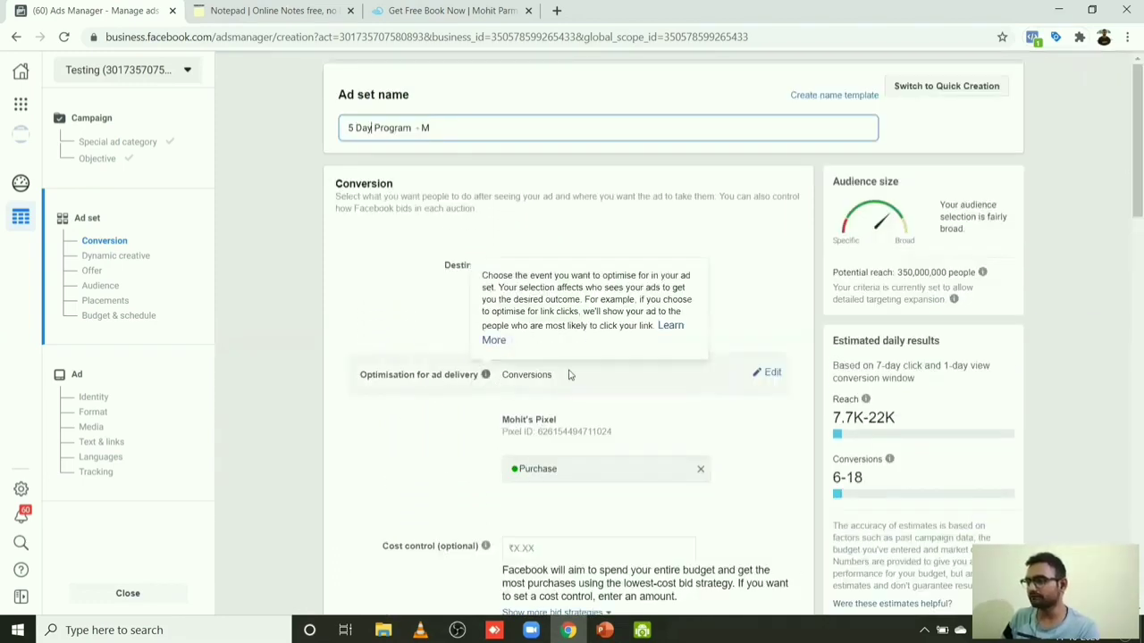
left_click_drag(1132, 179, 549, 426)
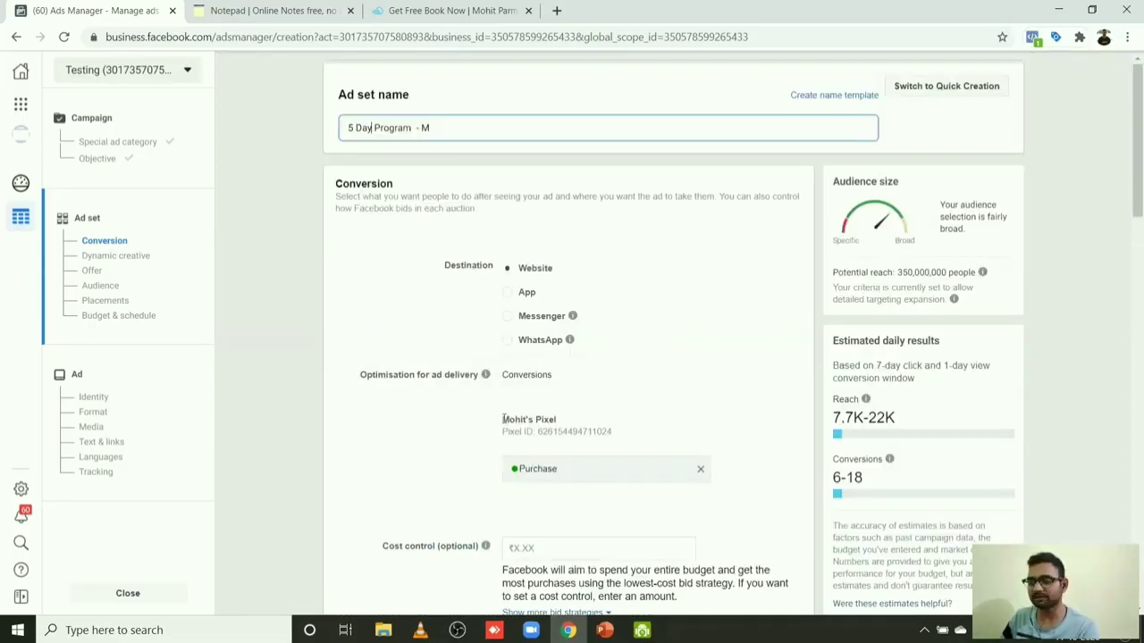
left_click_drag(503, 420, 563, 422)
left_click(565, 422)
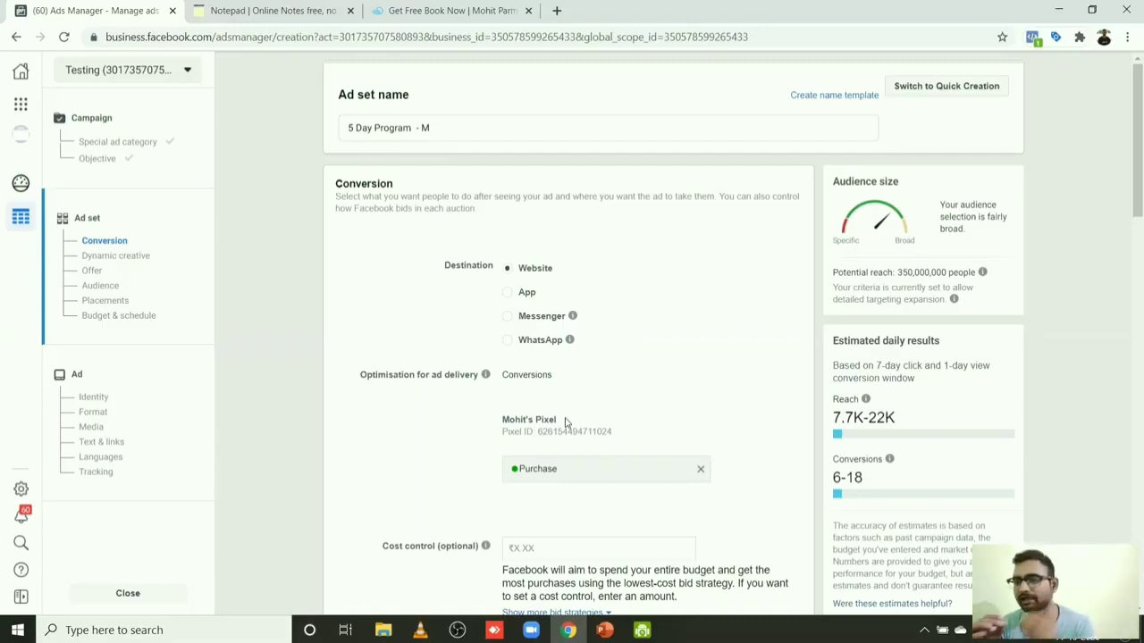
left_click(694, 470)
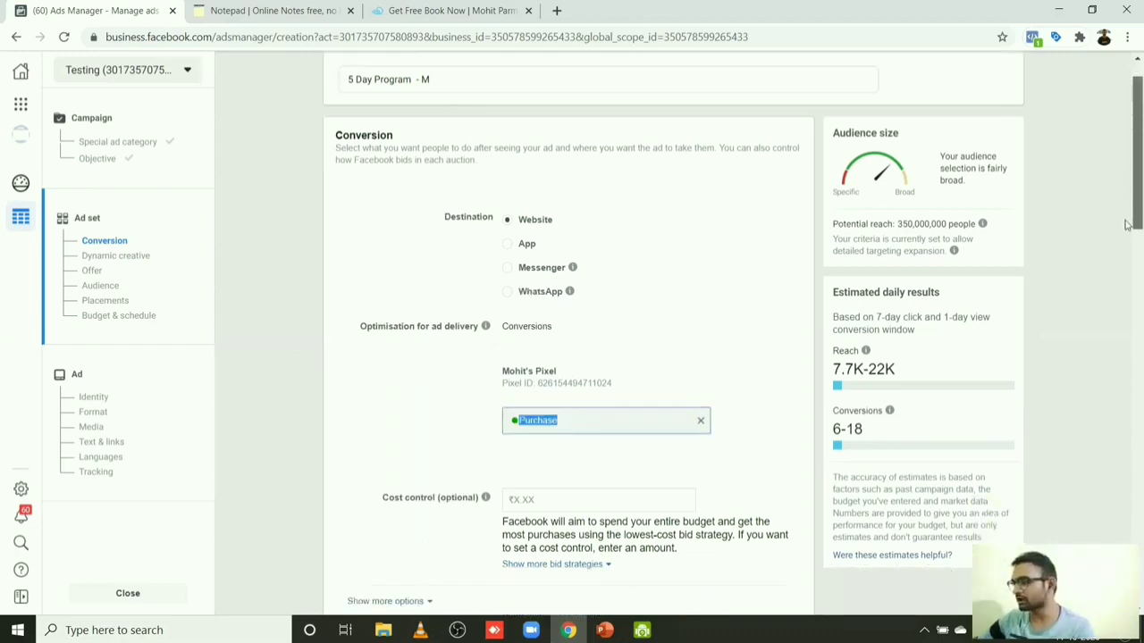
scroll(1127, 223, "down", 2)
scroll(1128, 241, "up", 2)
scroll(679, 463, "down", 2)
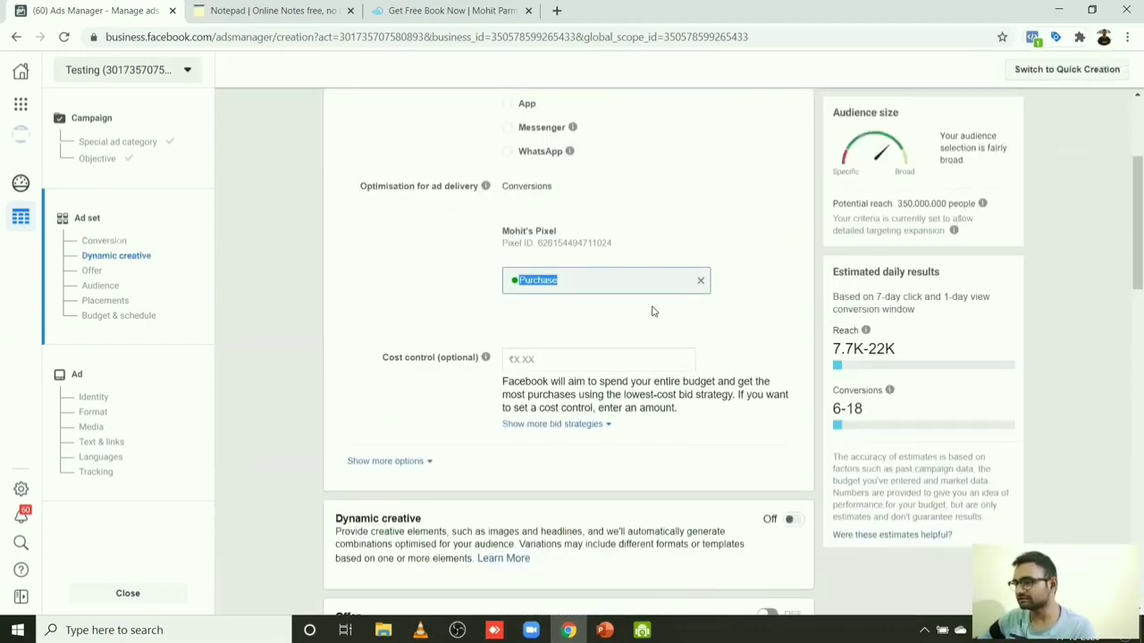
Step: Try Lead as the pixel's conversion event and switch it back to Purchase
left_click(704, 282)
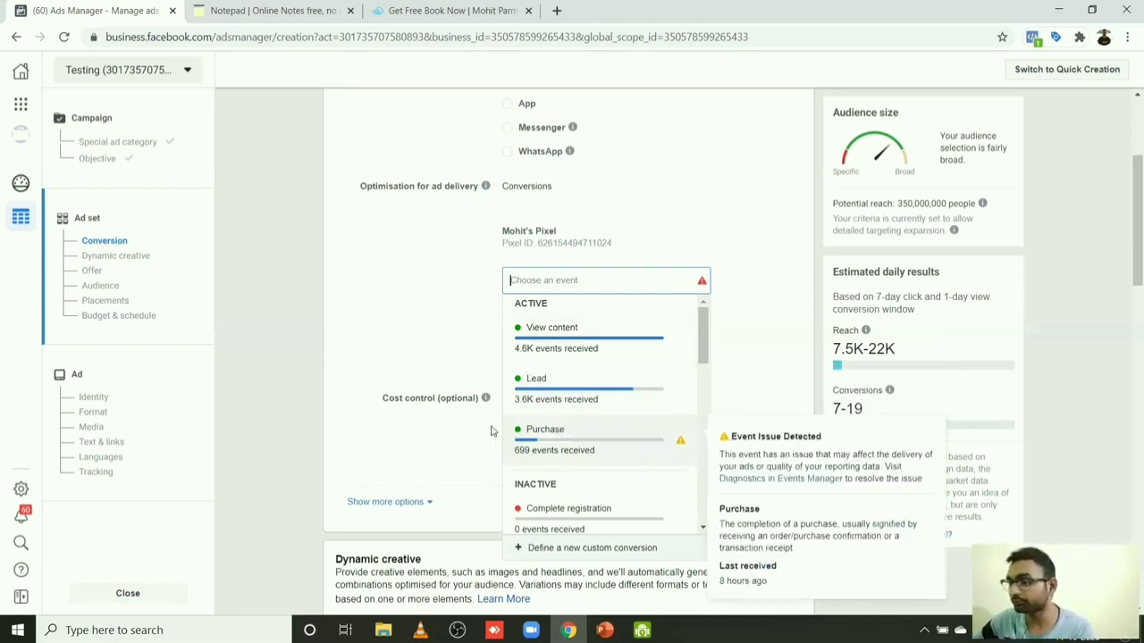
mouse_move(582, 434)
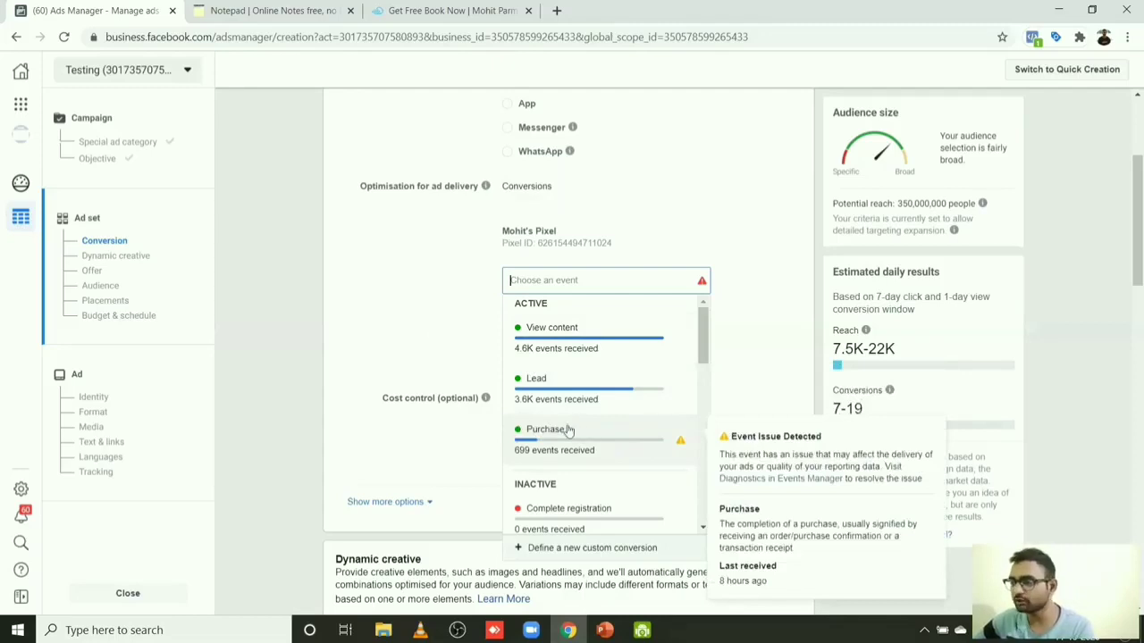
left_click(552, 385)
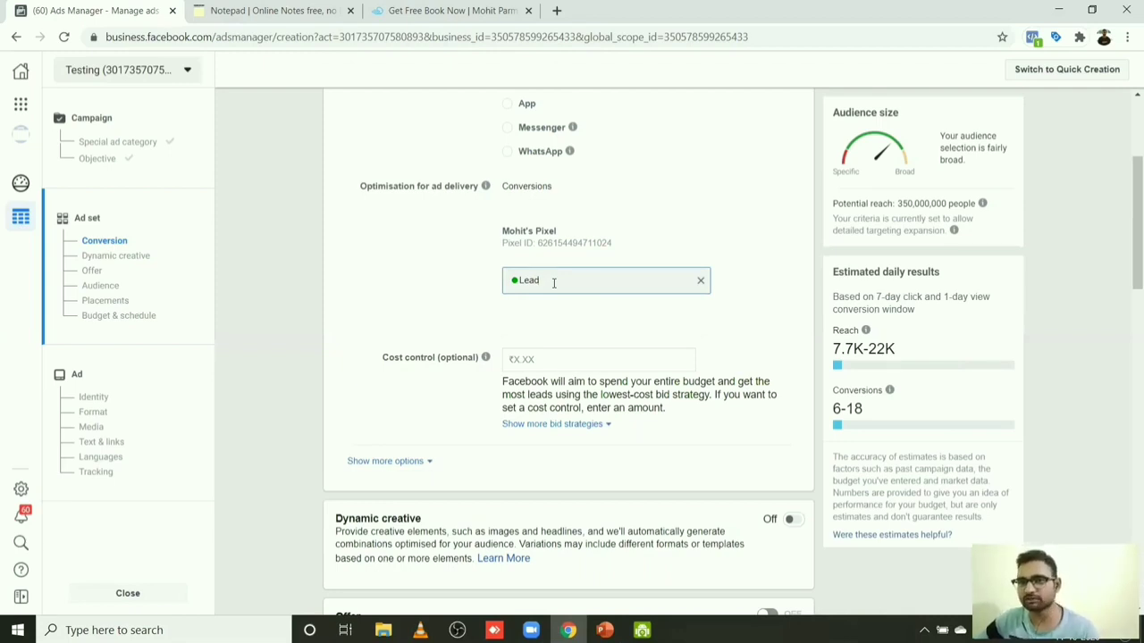
left_click(554, 283)
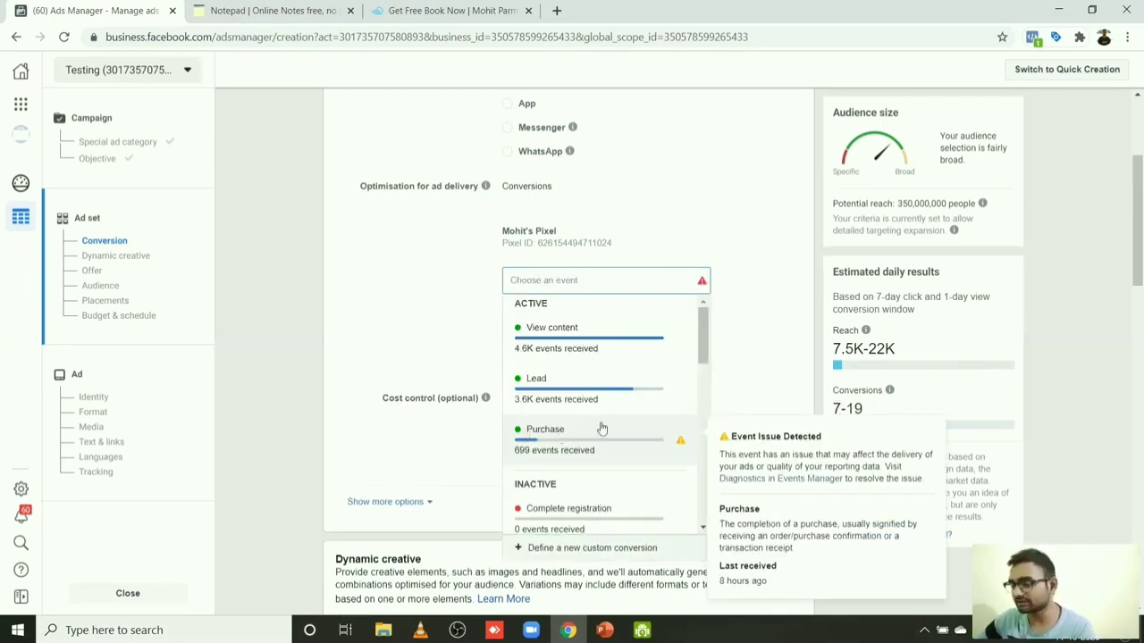
left_click(547, 429)
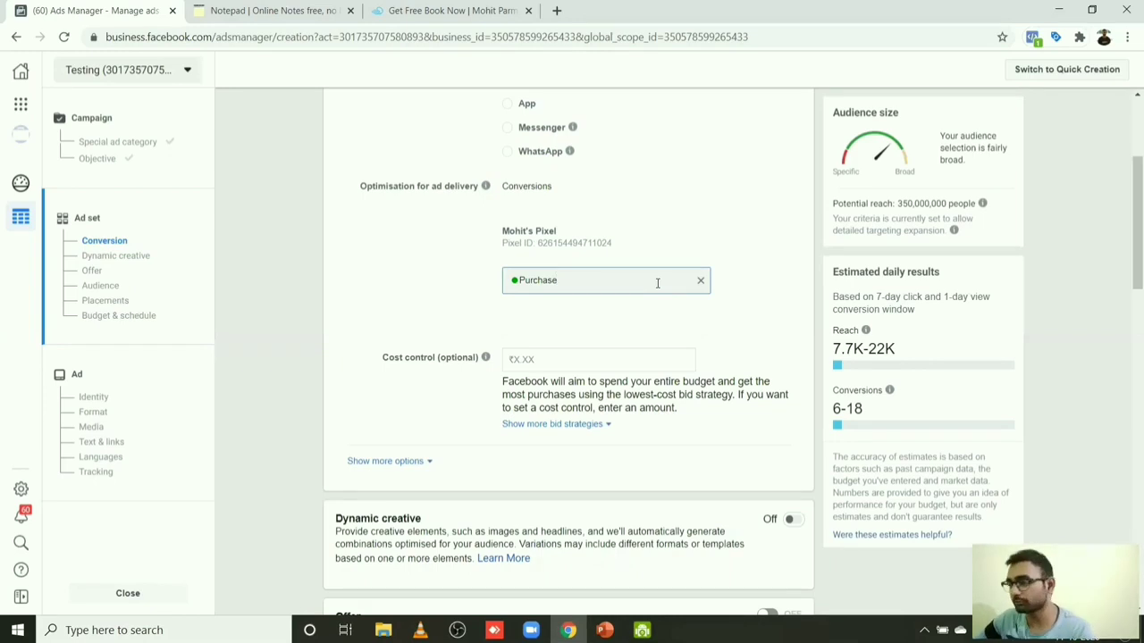
Step: Replace the Purchase conversion event with Lead
left_click(700, 280)
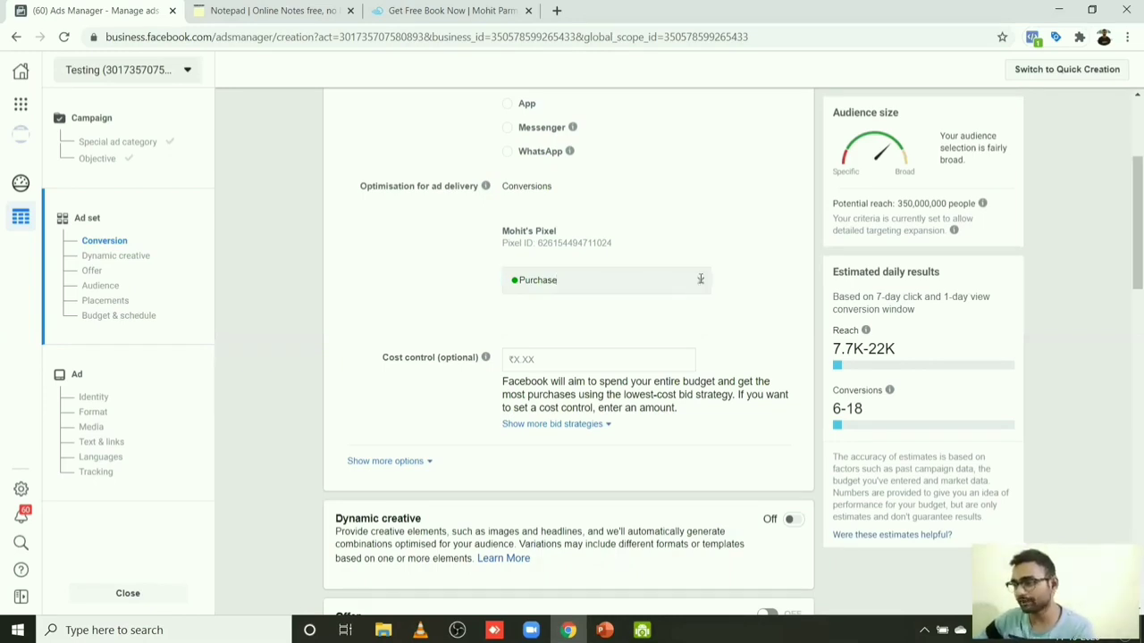
left_click(701, 280)
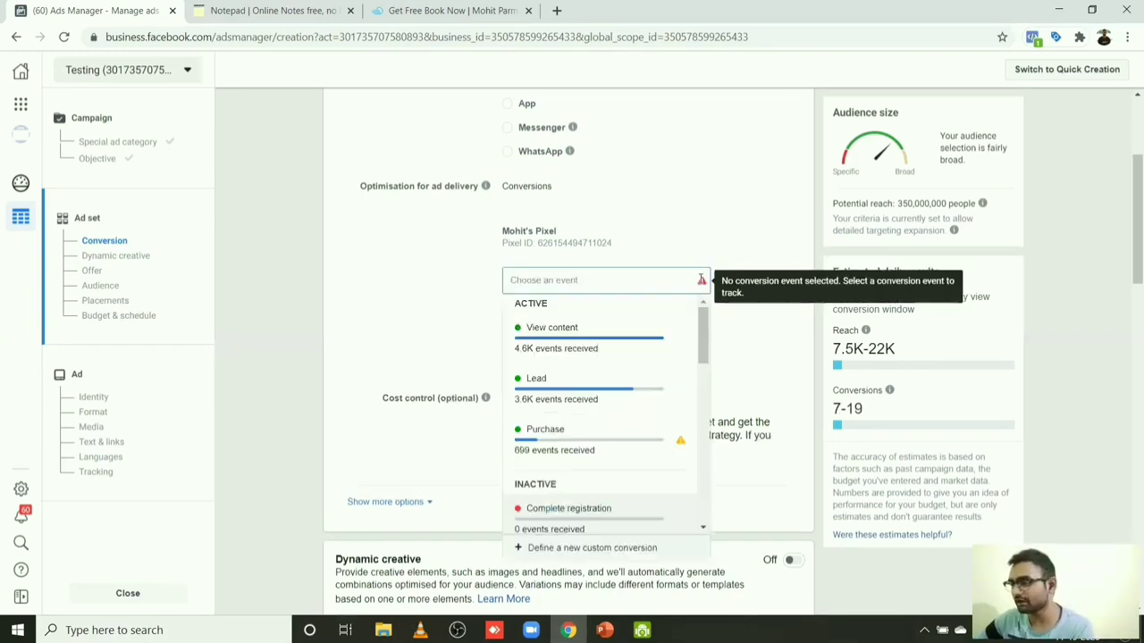
left_click(564, 381)
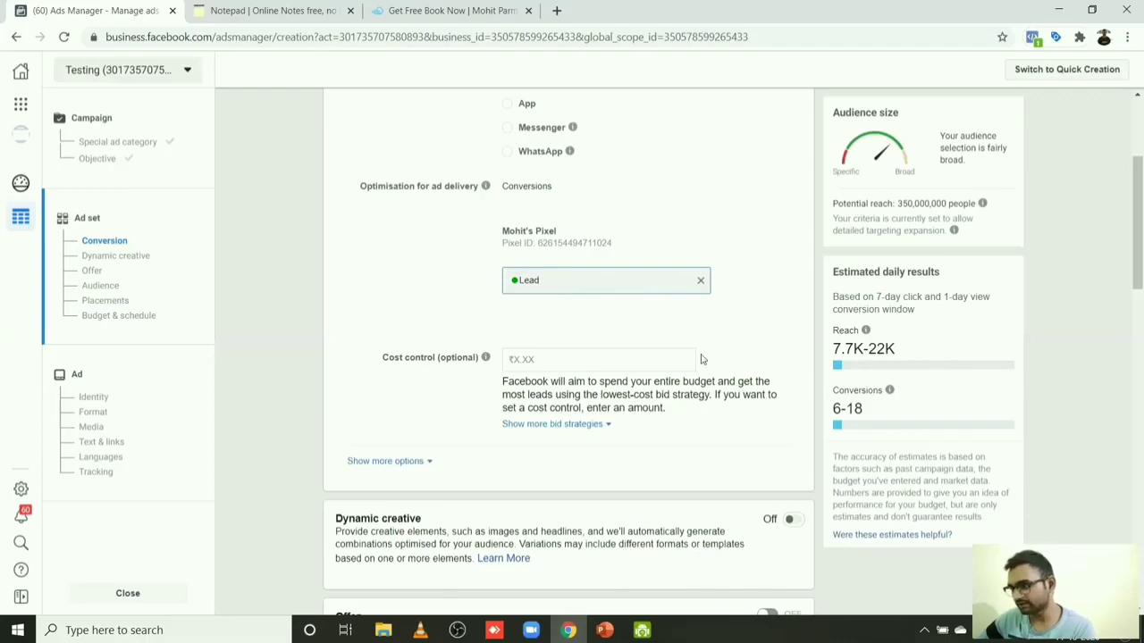
Step: Open the new audience's locations for editing and remove India from them
left_click_drag(1127, 224, 1126, 306)
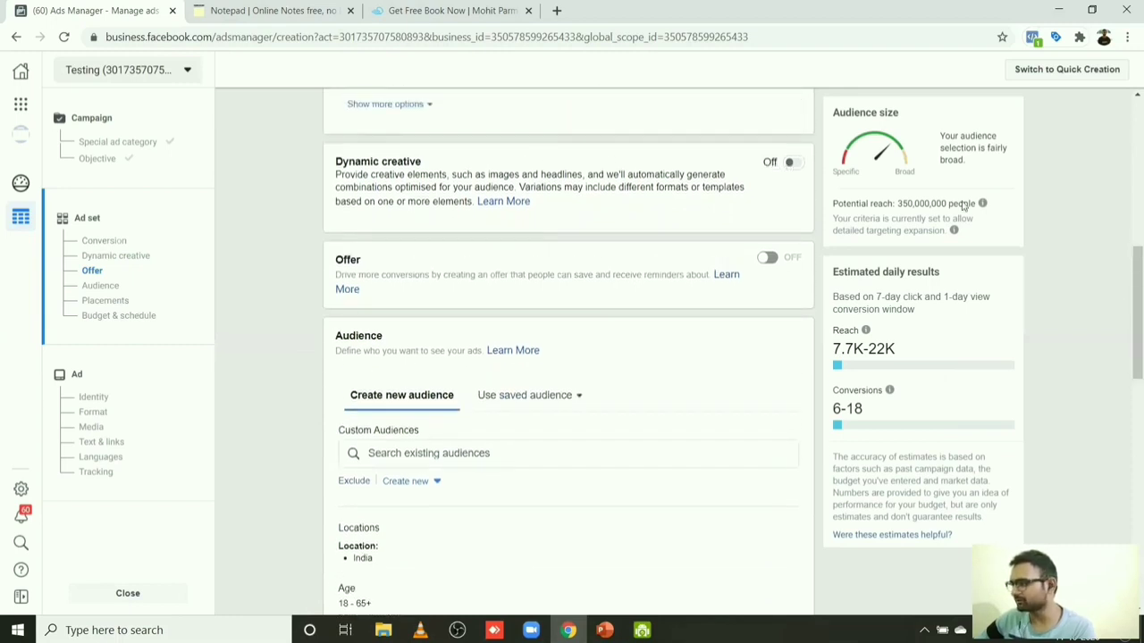
left_click_drag(1127, 267, 1127, 296)
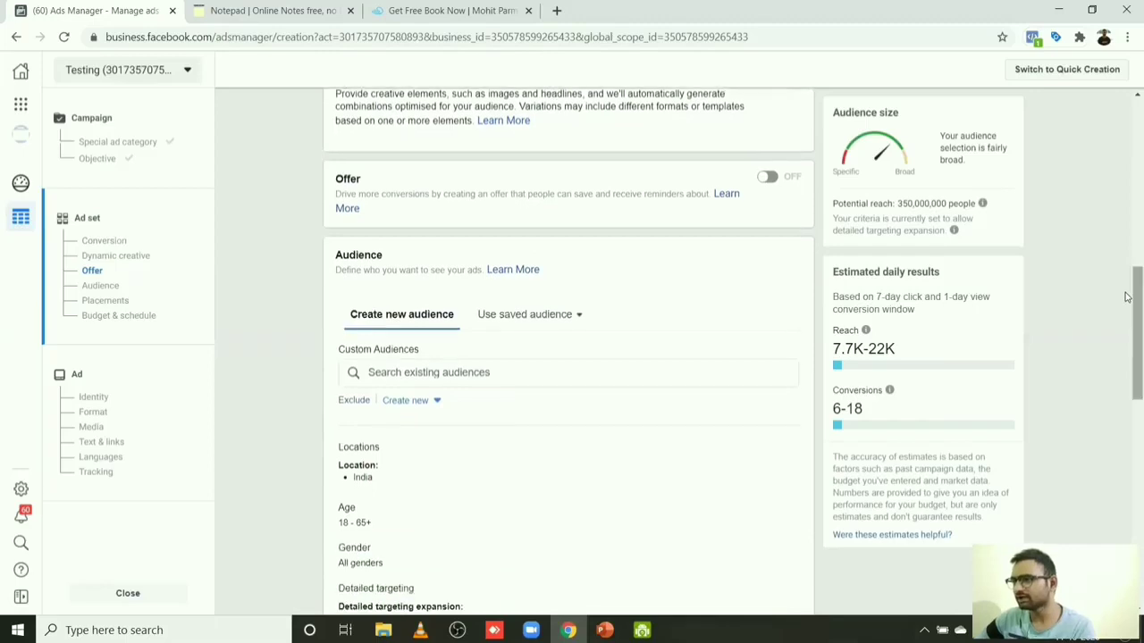
scroll(1126, 339, "down", 1)
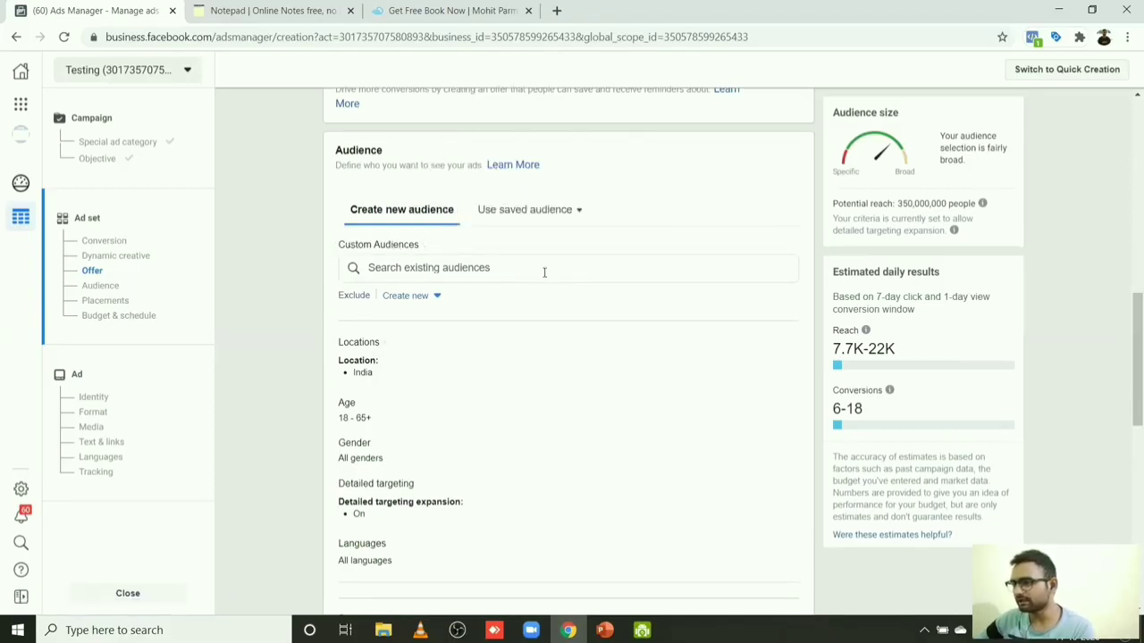
scroll(1128, 339, "down", 1)
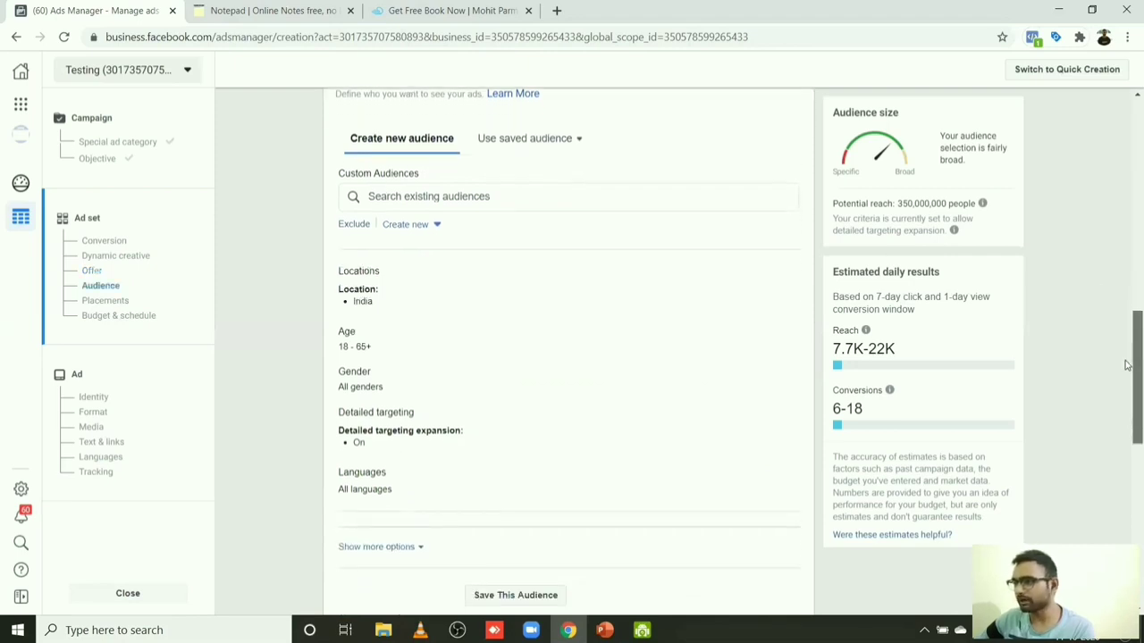
left_click_drag(1127, 365, 1129, 373)
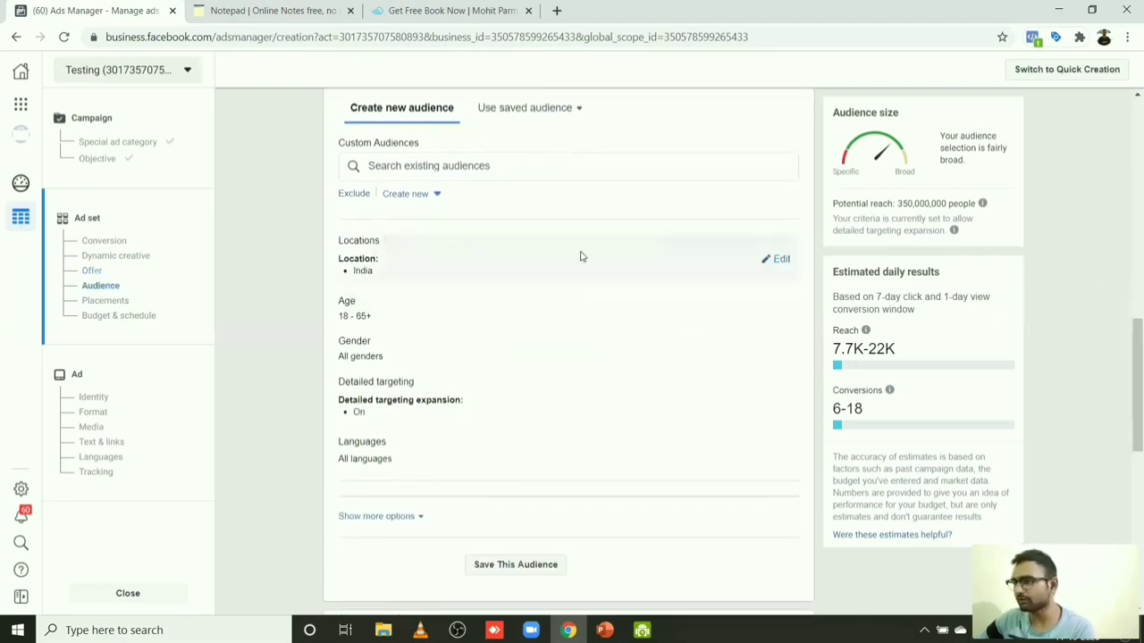
left_click(777, 260)
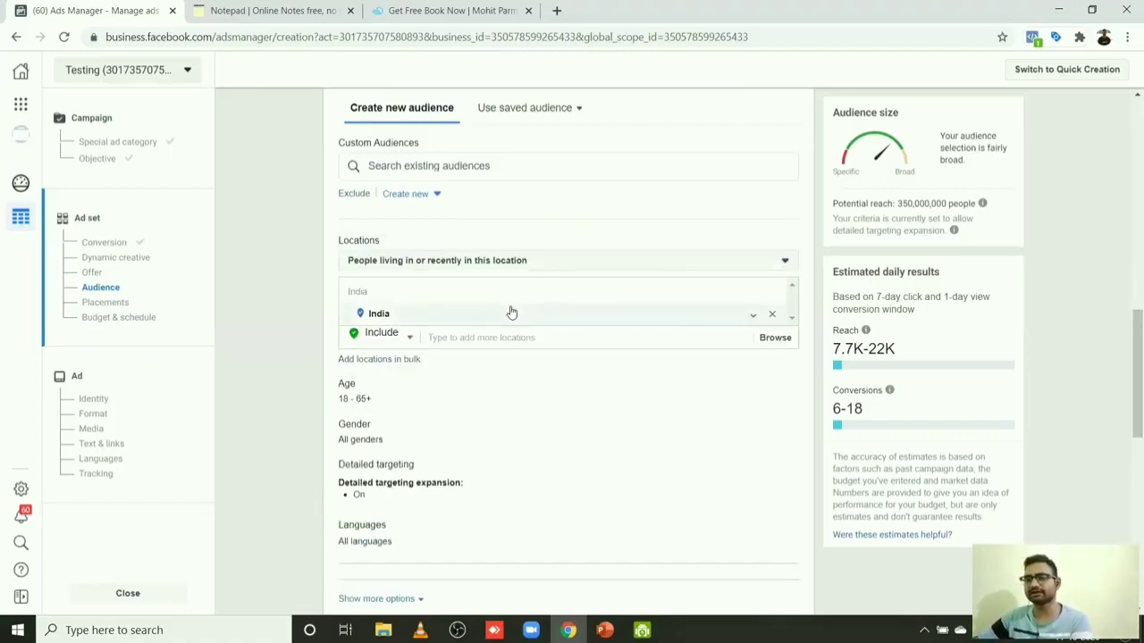
left_click(452, 333)
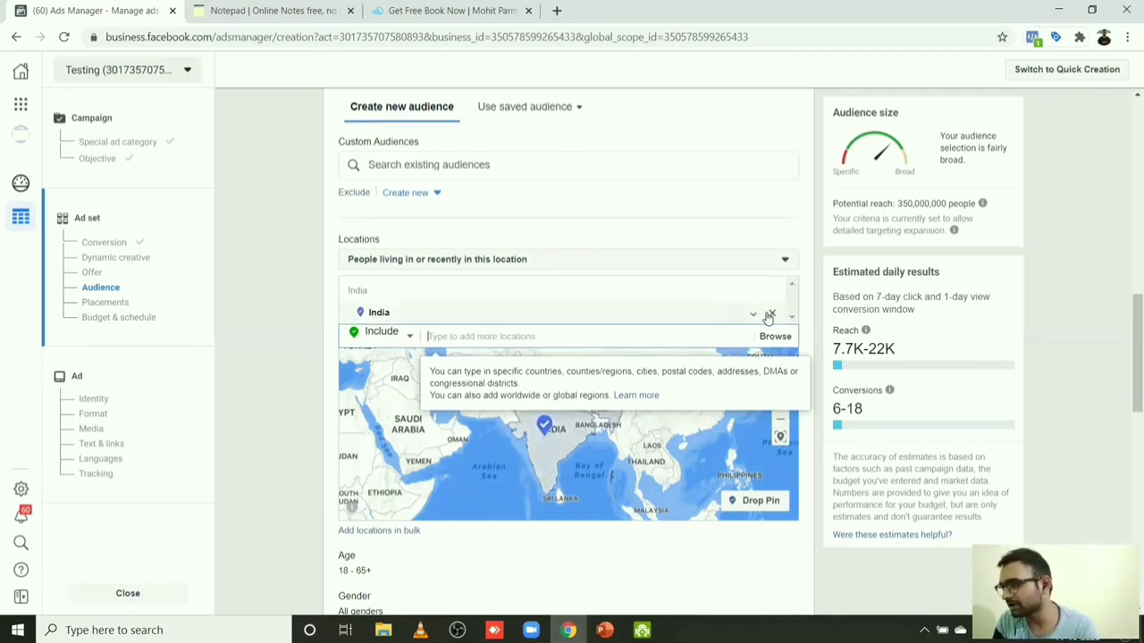
left_click(772, 317)
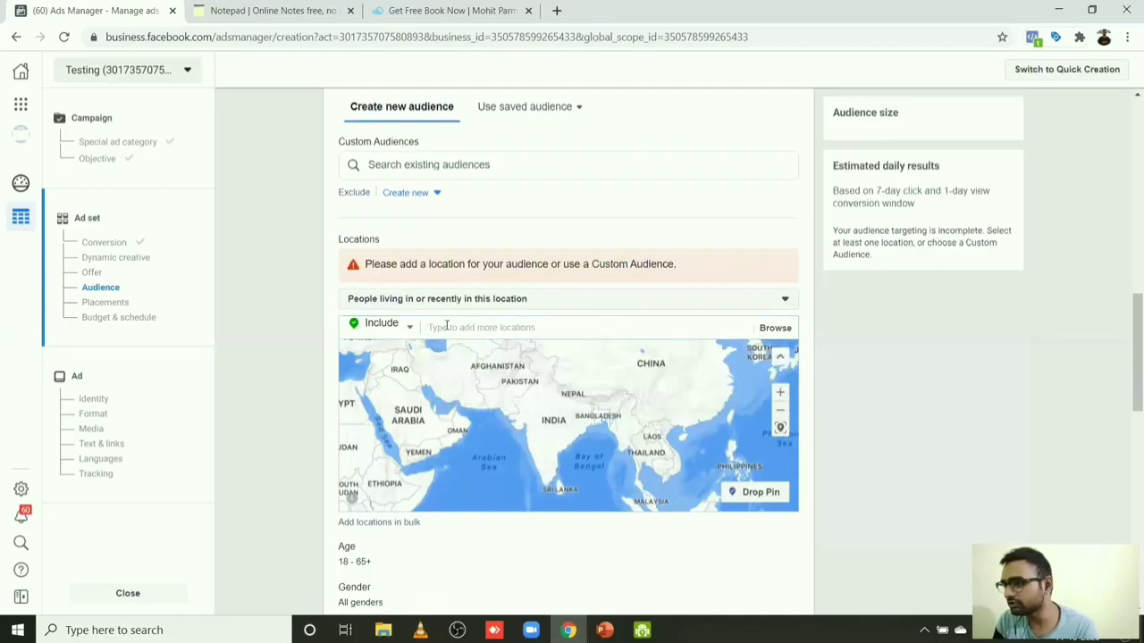
Step: Add the Indian regions Delhi and Rajasthan to the audience's included locations
left_click(446, 327)
type("Delhi")
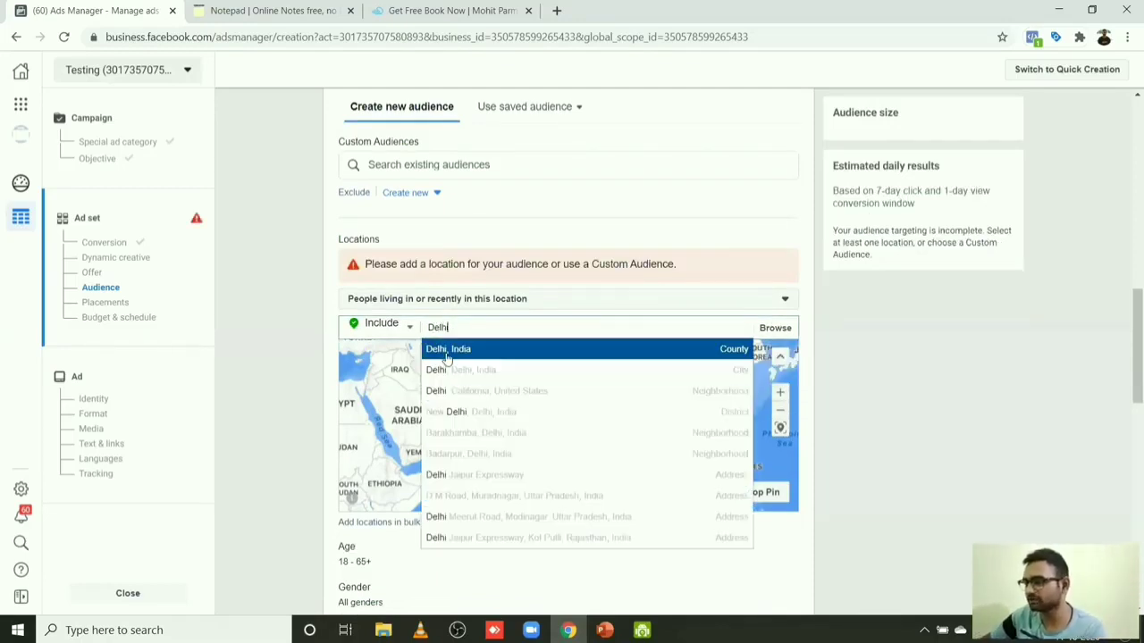
left_click(449, 351)
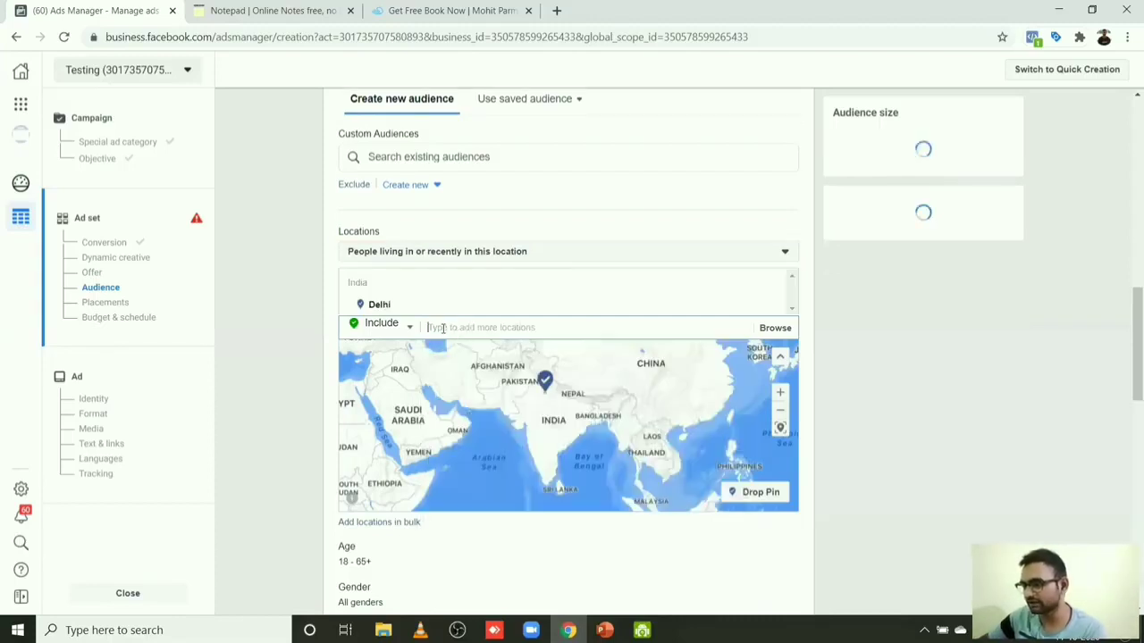
type("Rajasth")
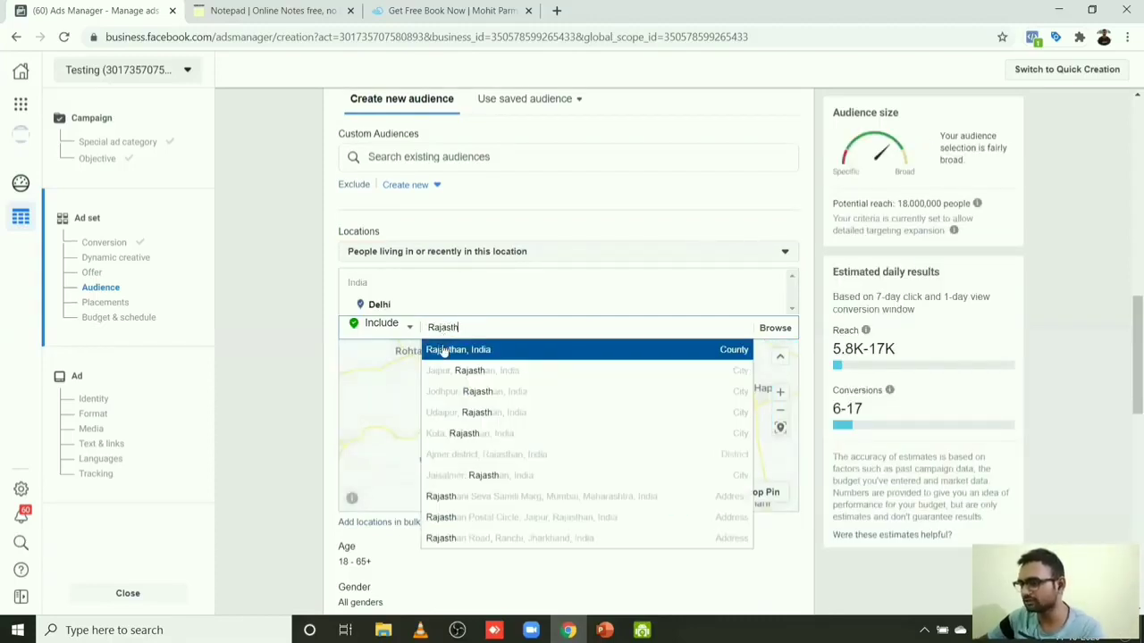
left_click(444, 351)
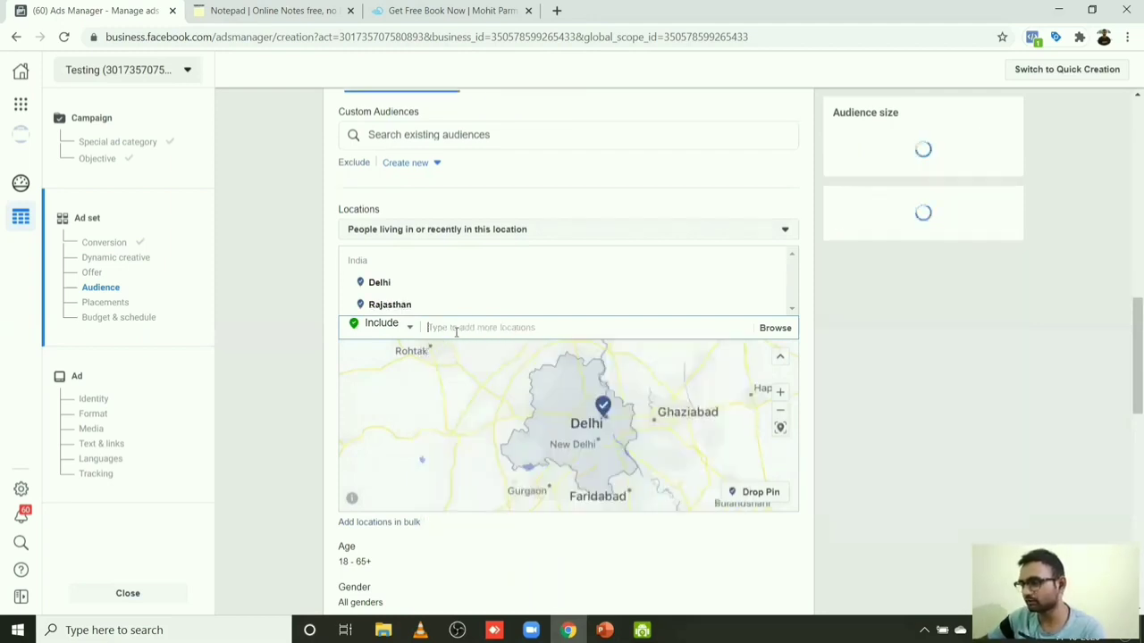
Step: Search for Harayana and add the suggested location "Harayana , Delhi , Gurgaon" to the included locations
type("Ha")
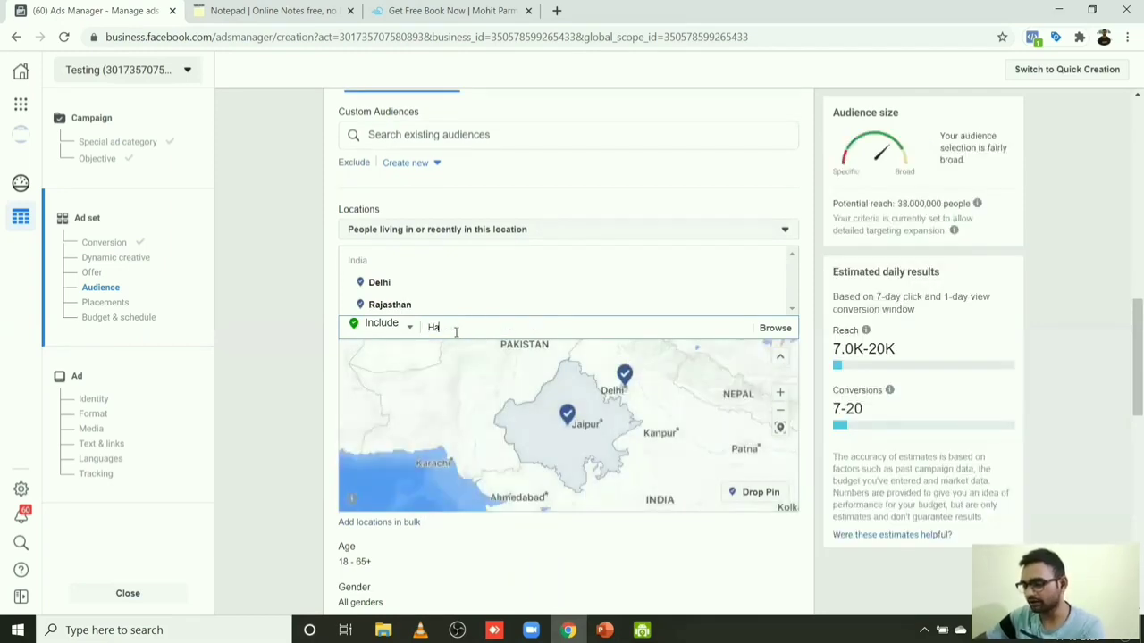
type("rayana")
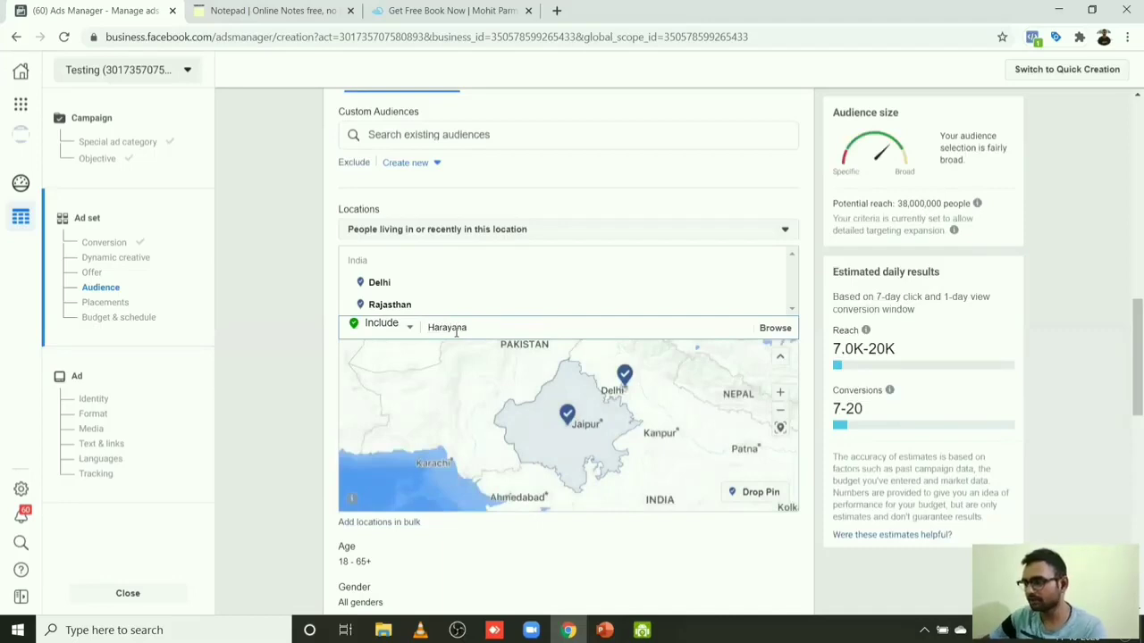
left_click(464, 349)
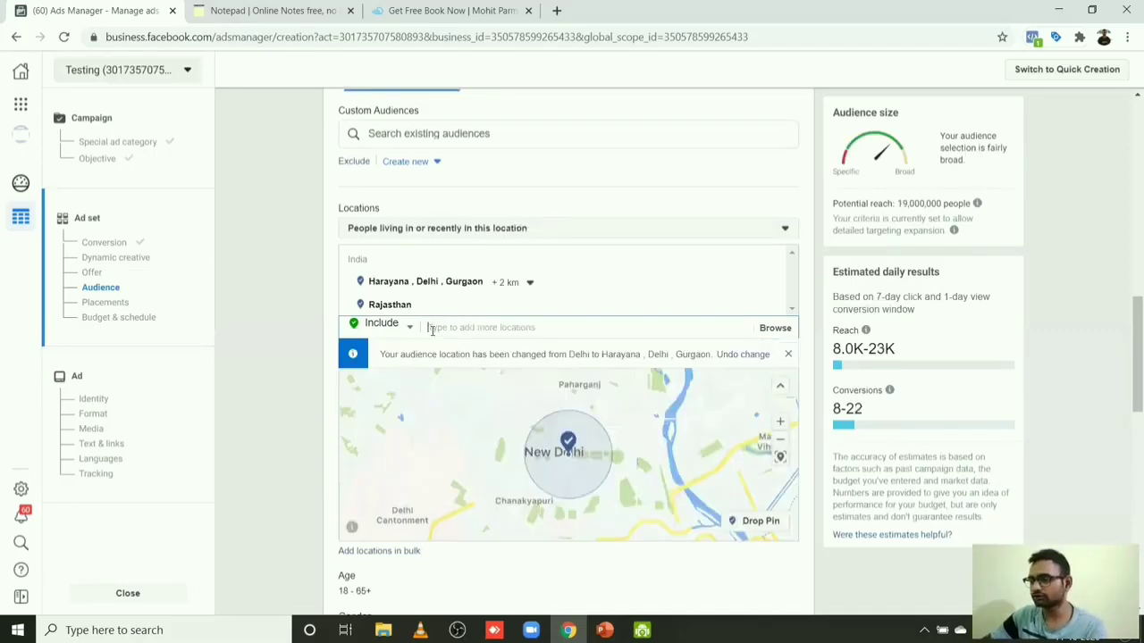
Step: Add Madya Pradesh to the audience's included locations
type("Madya")
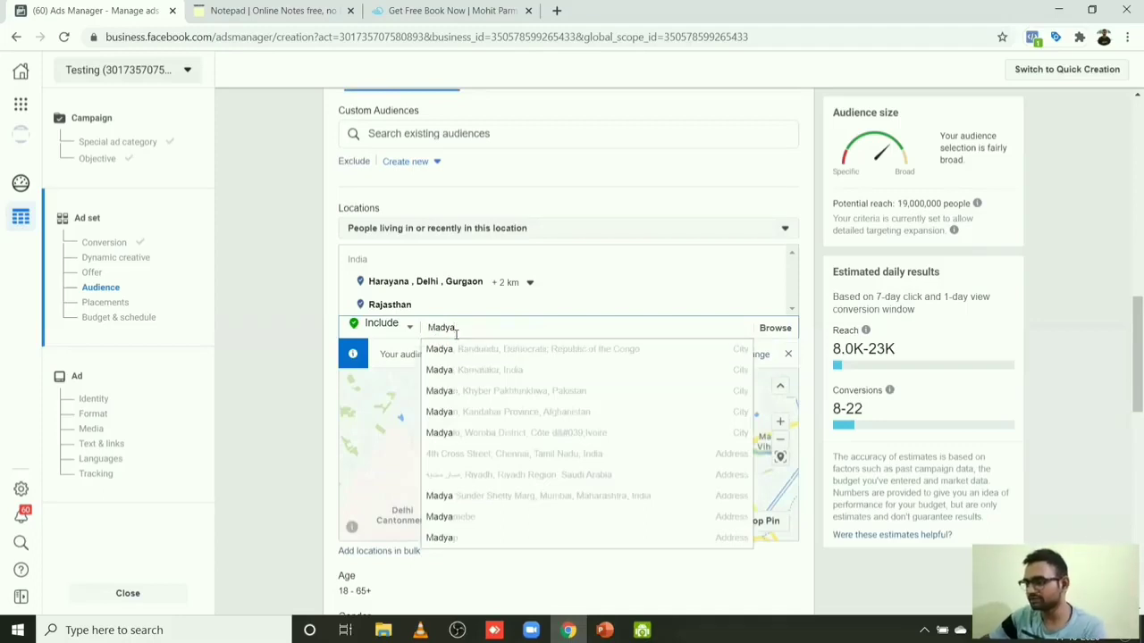
type(" Pra")
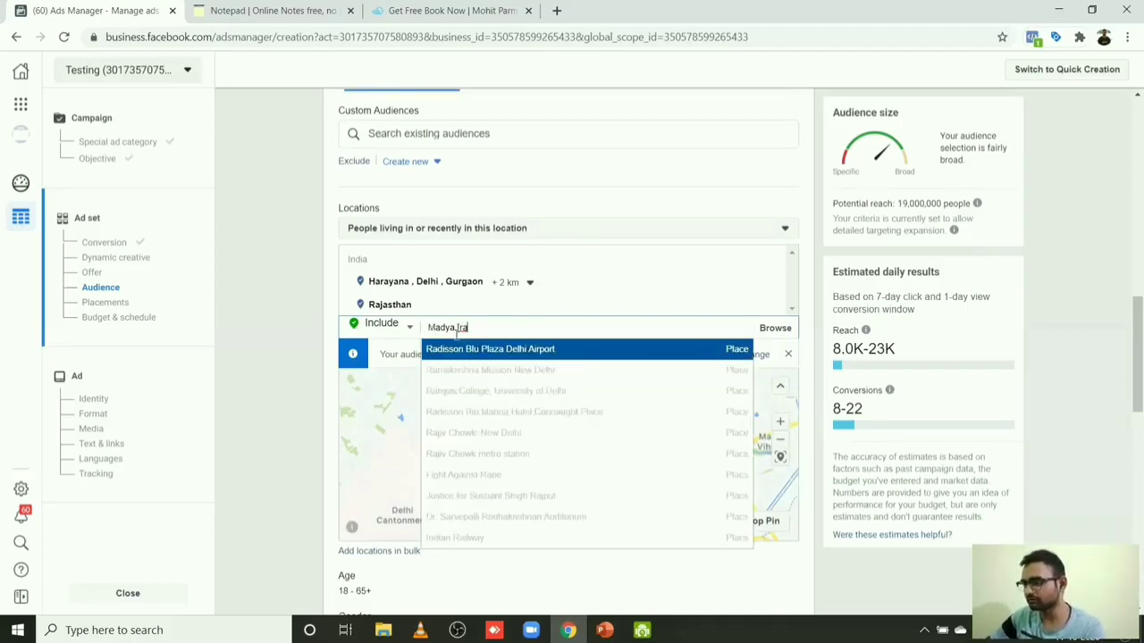
key("BackSpace")
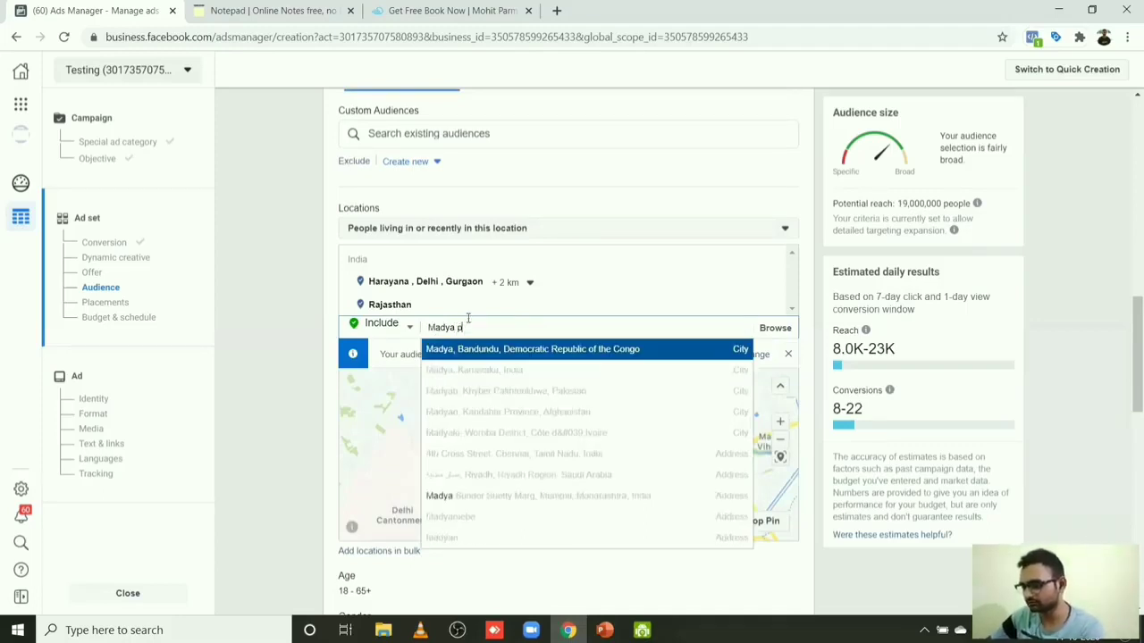
key("Return")
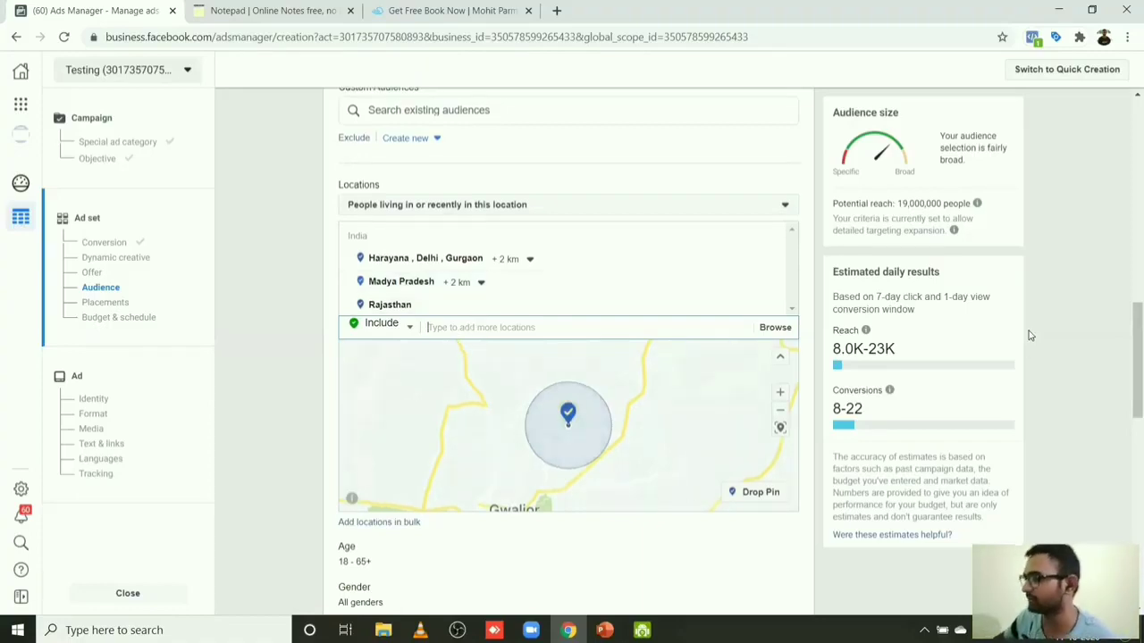
Step: Replace the "Harayana , Delhi , Gurgaon" location with the state of Haryana in the included locations
mouse_move(1126, 309)
left_mouse_down()
mouse_move(1126, 366)
mouse_move(1127, 328)
left_mouse_up()
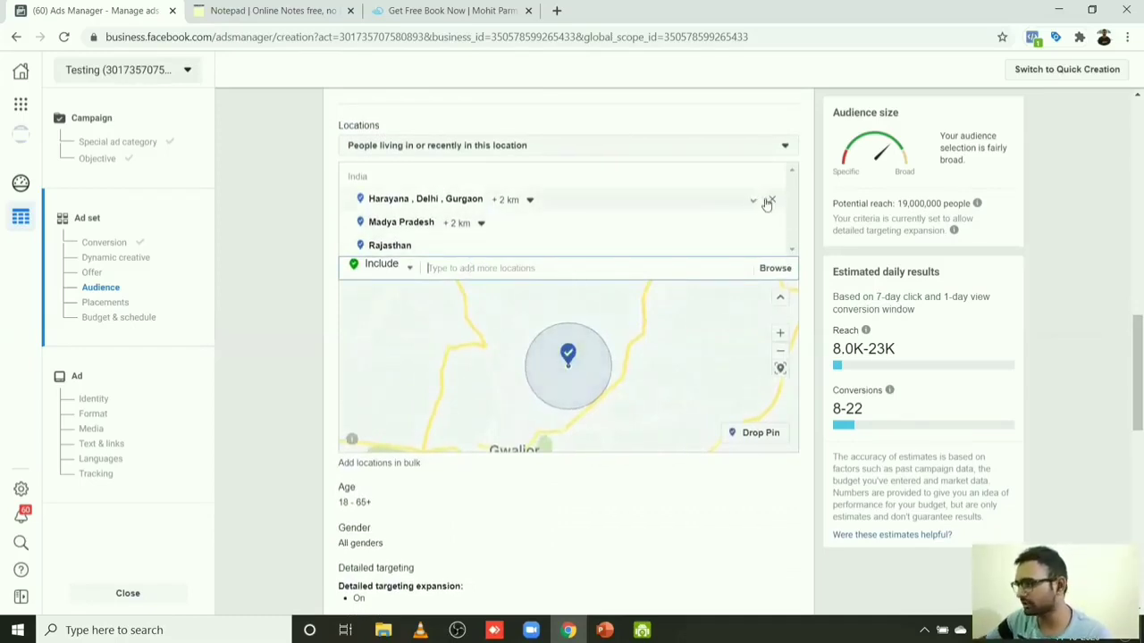
left_click(774, 201)
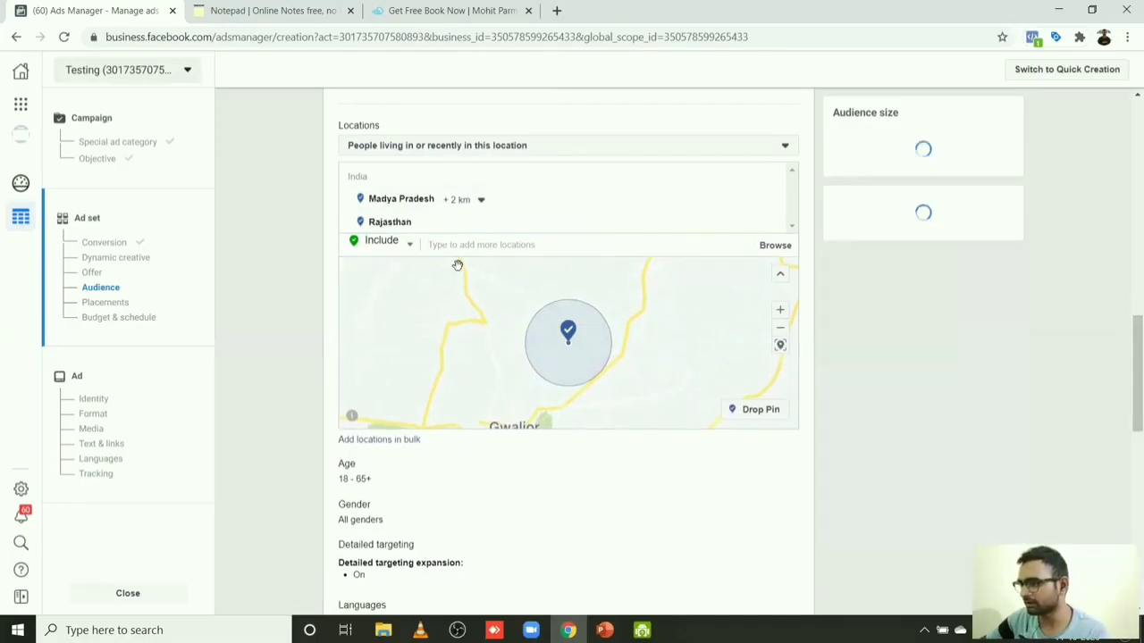
left_click(450, 248)
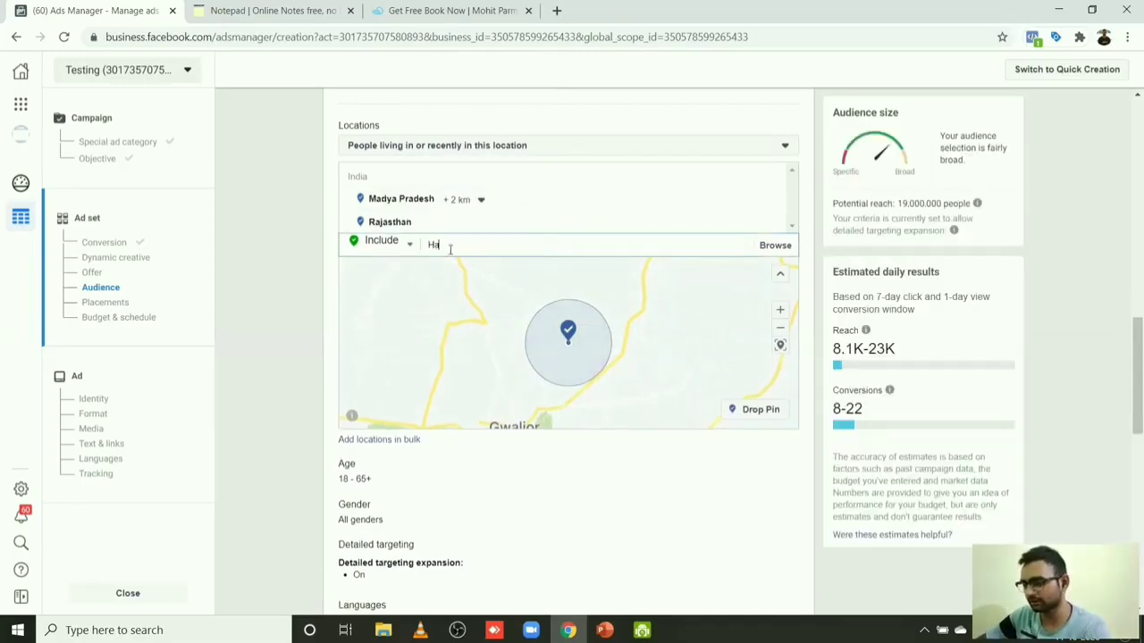
type("rya")
left_click(439, 266)
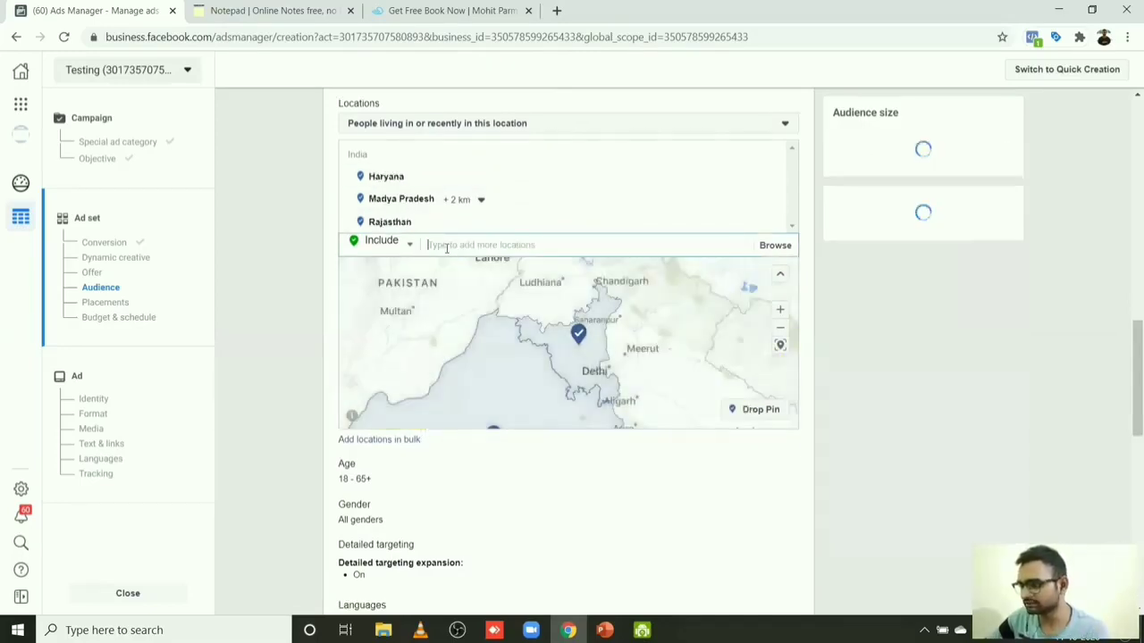
Step: Add the Indian states Bihar and Gujarat to the audience's included locations
type("bihar")
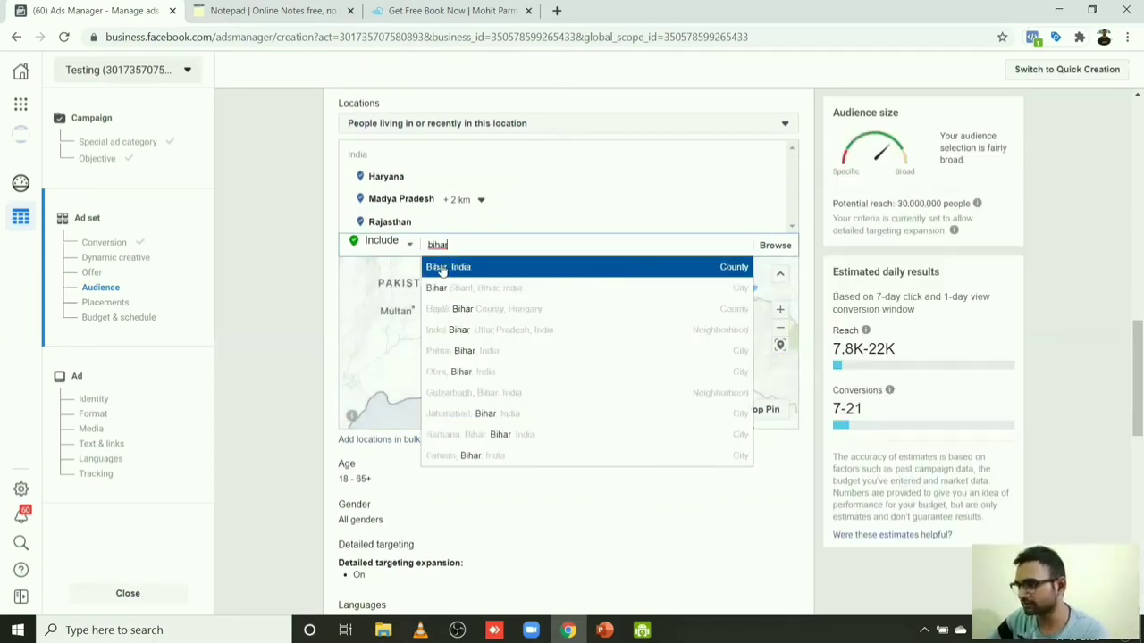
left_click(440, 268)
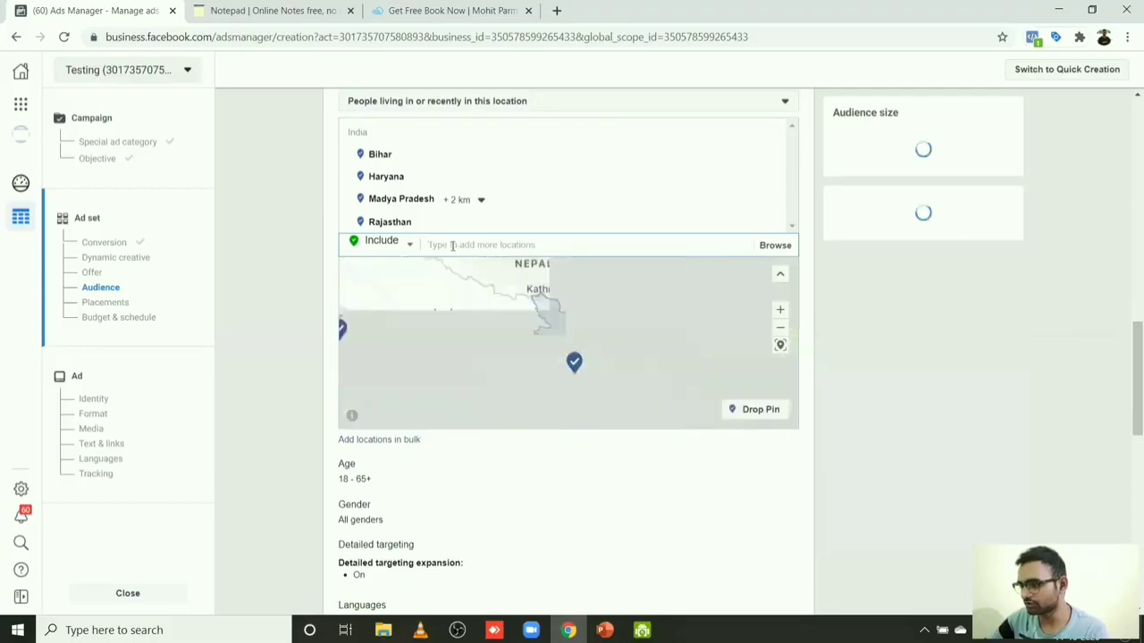
type("gu")
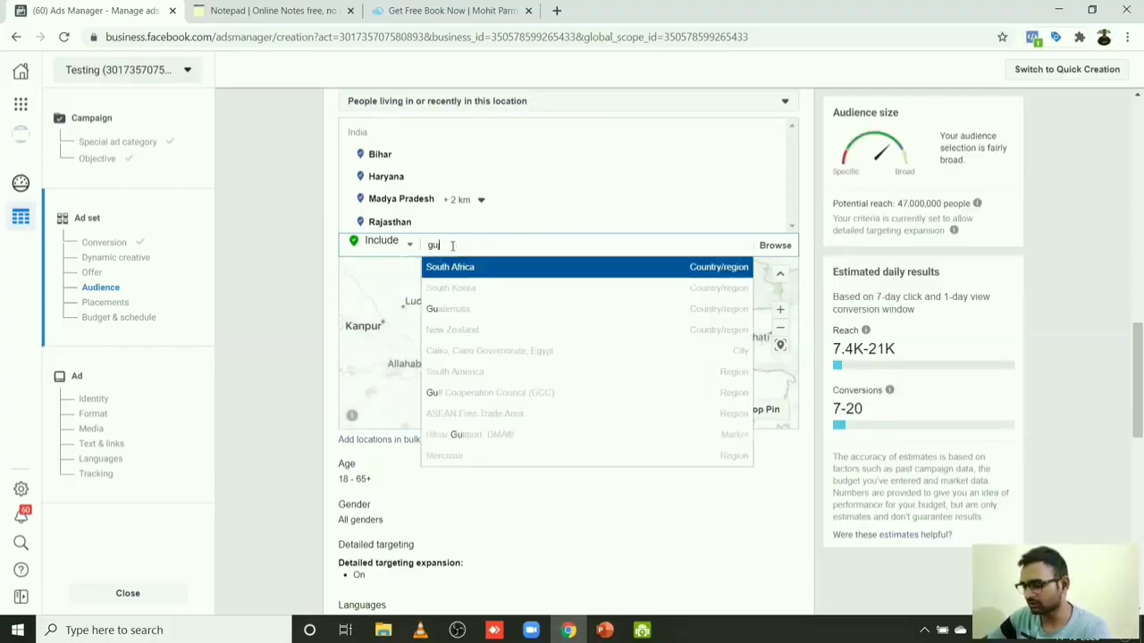
type("j")
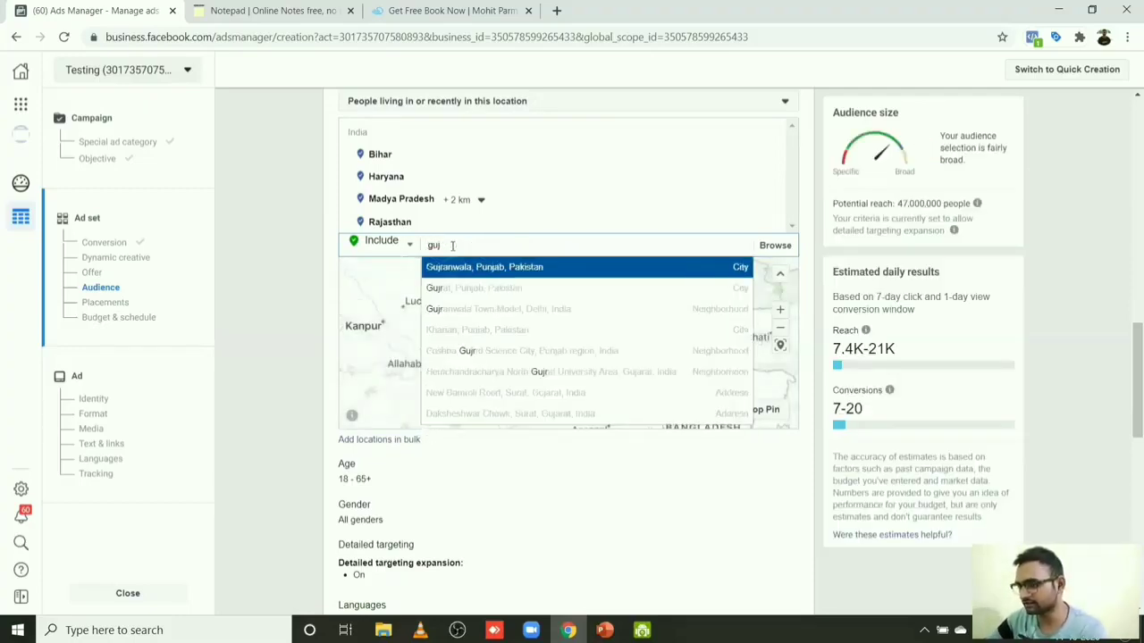
type("rar")
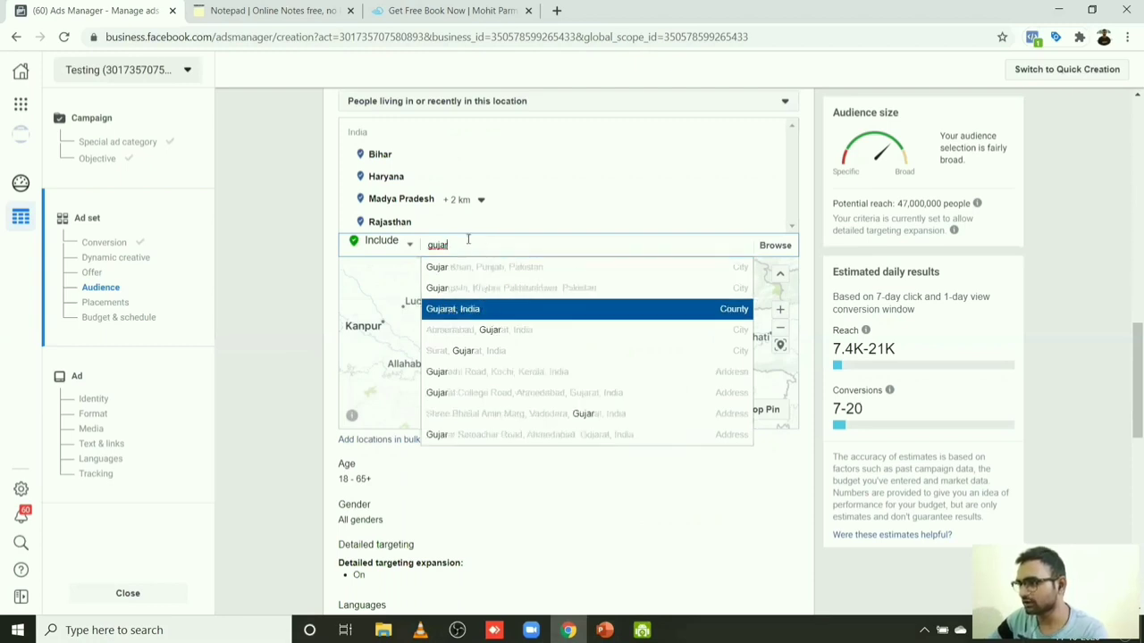
left_click(453, 311)
Step: Add Chhattisgarh and Jharkhand to the audience's included locations
type("chhitt")
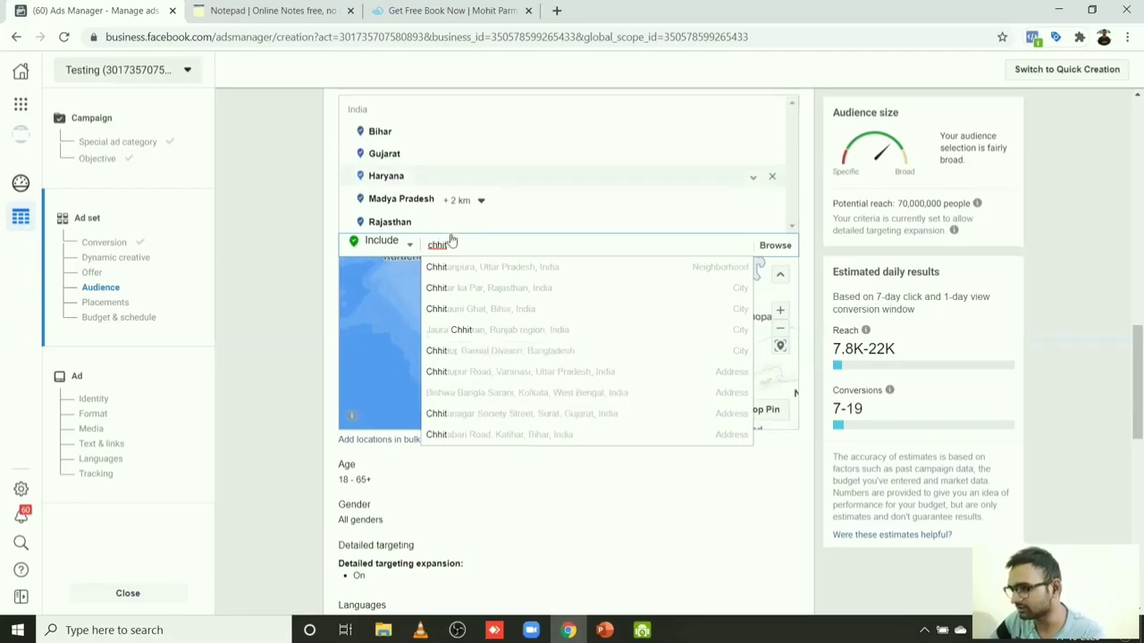
key("BackSpace")
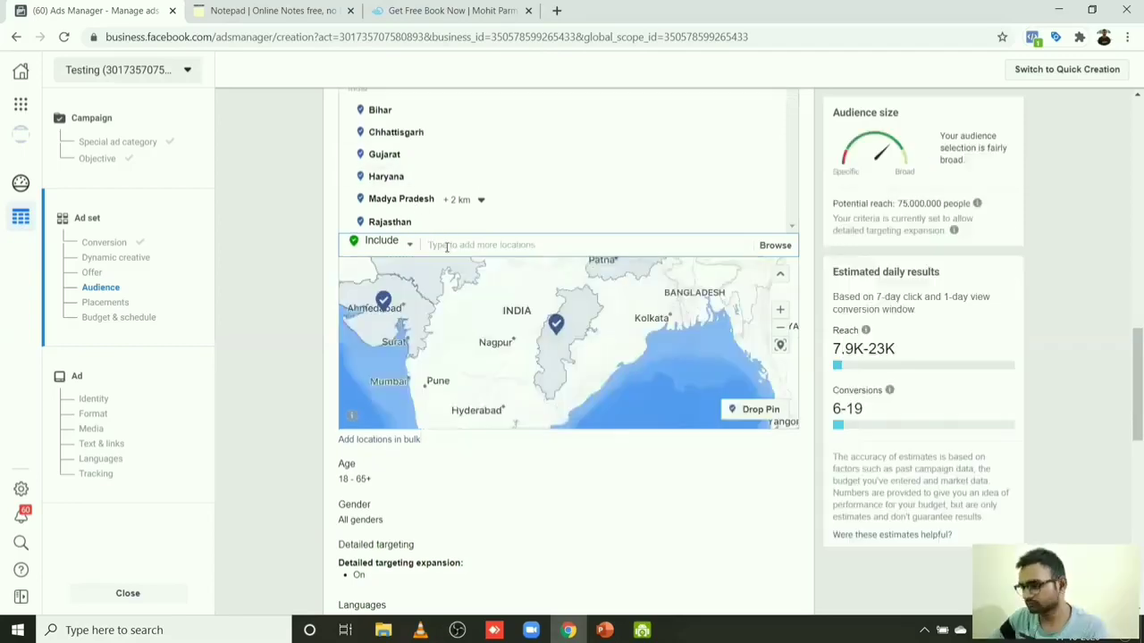
left_click(446, 248)
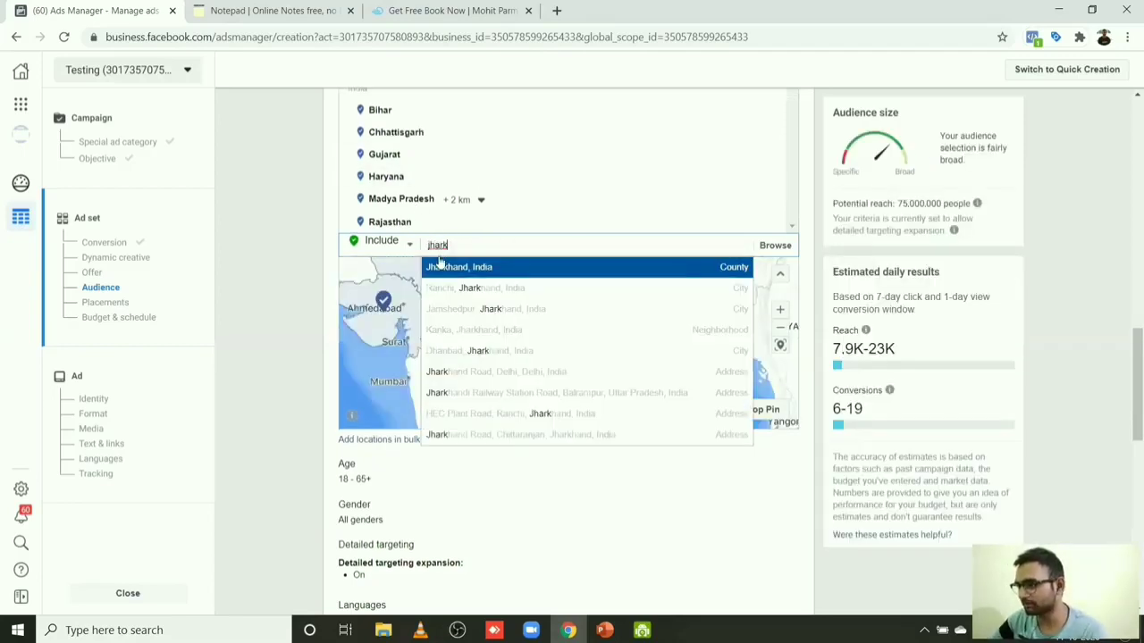
left_click(445, 268)
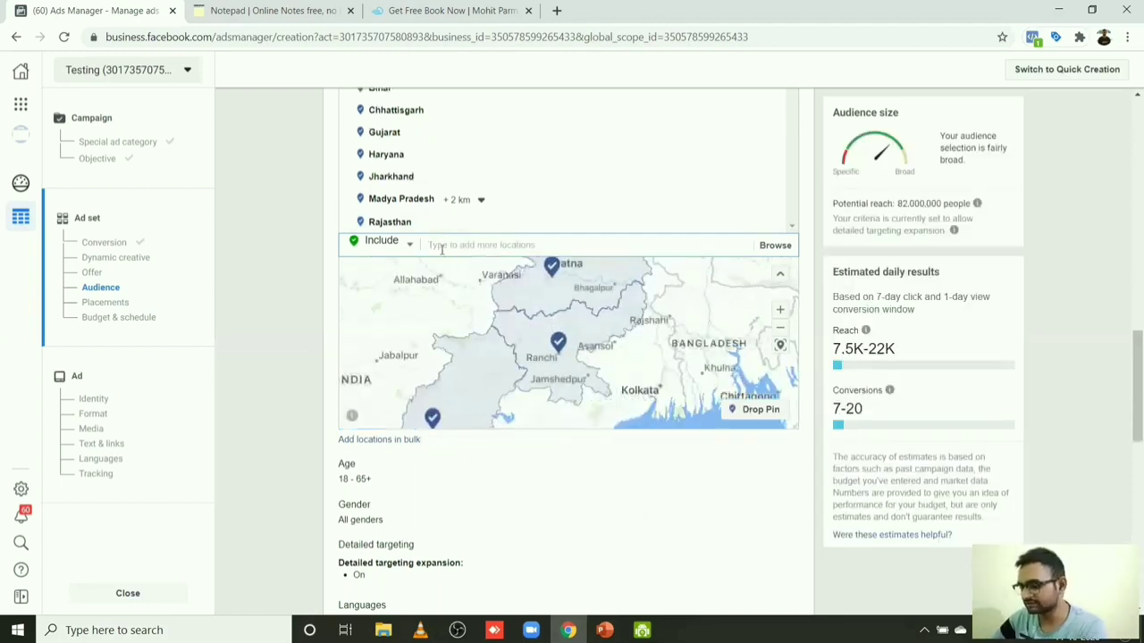
Step: Add the Indian states Punjab and West Bengal to the audience's included locations
type("unajb")
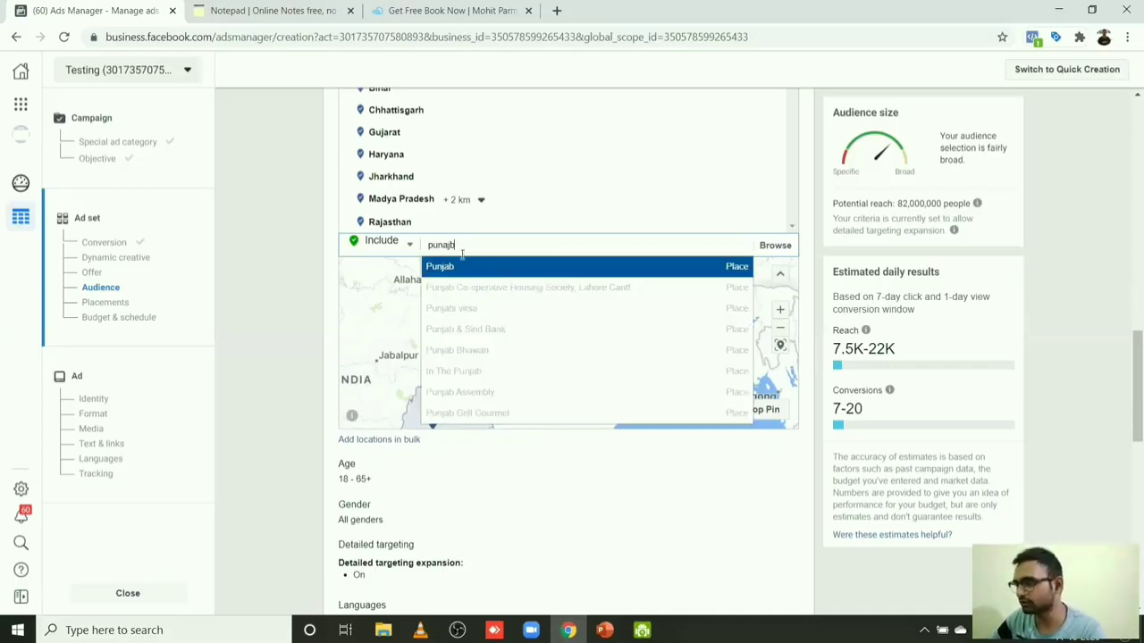
key("BackSpace")
key("BackSpace")
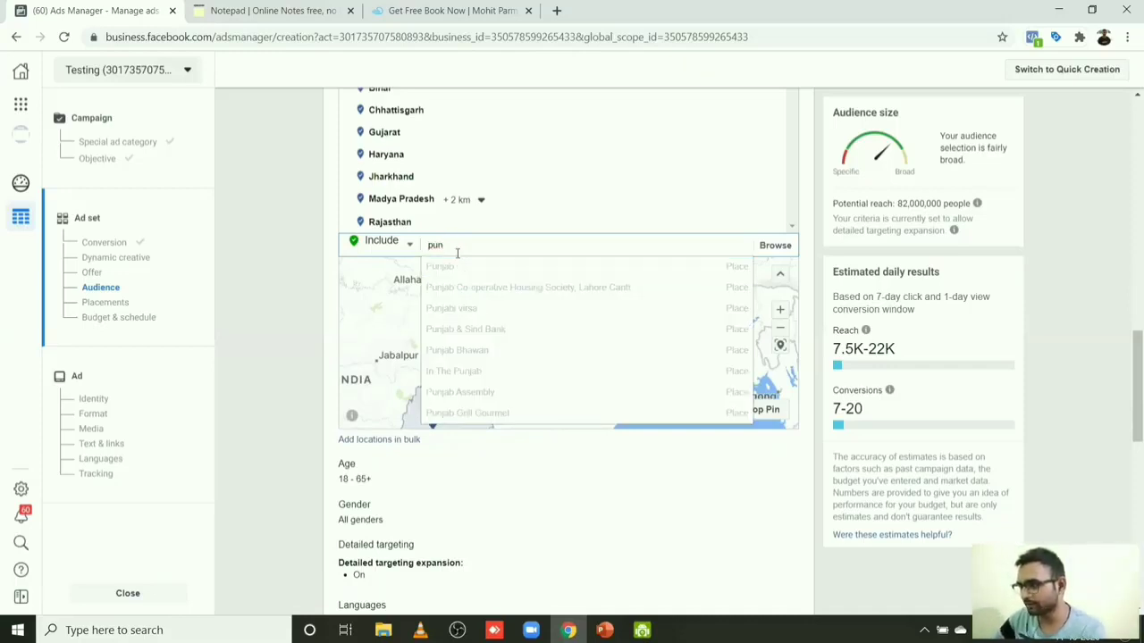
type("jab")
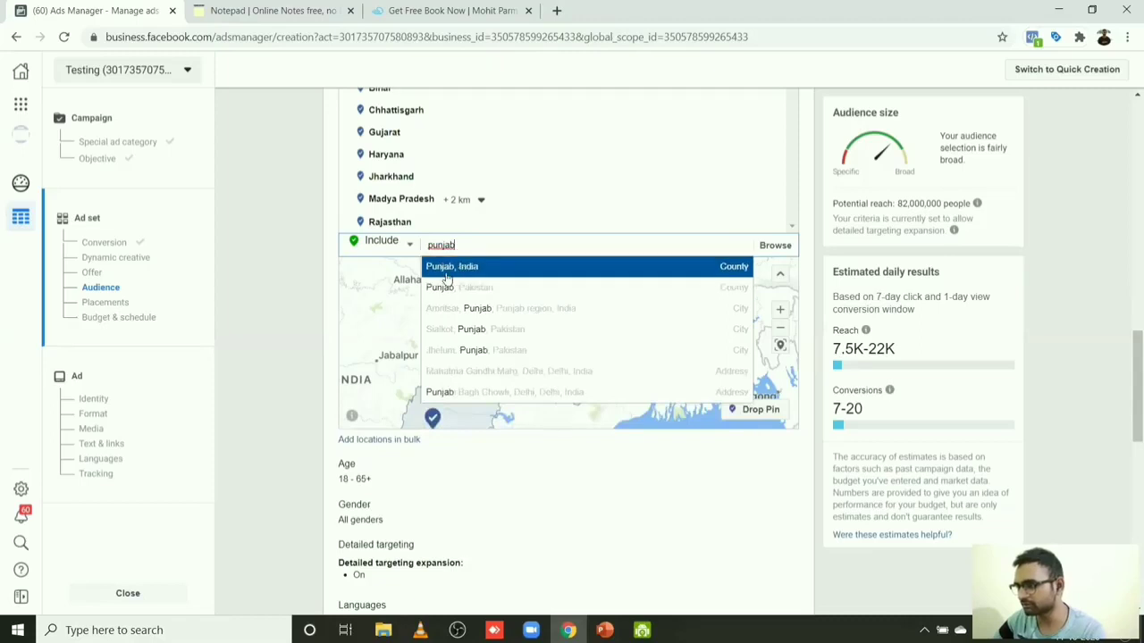
left_click(449, 266)
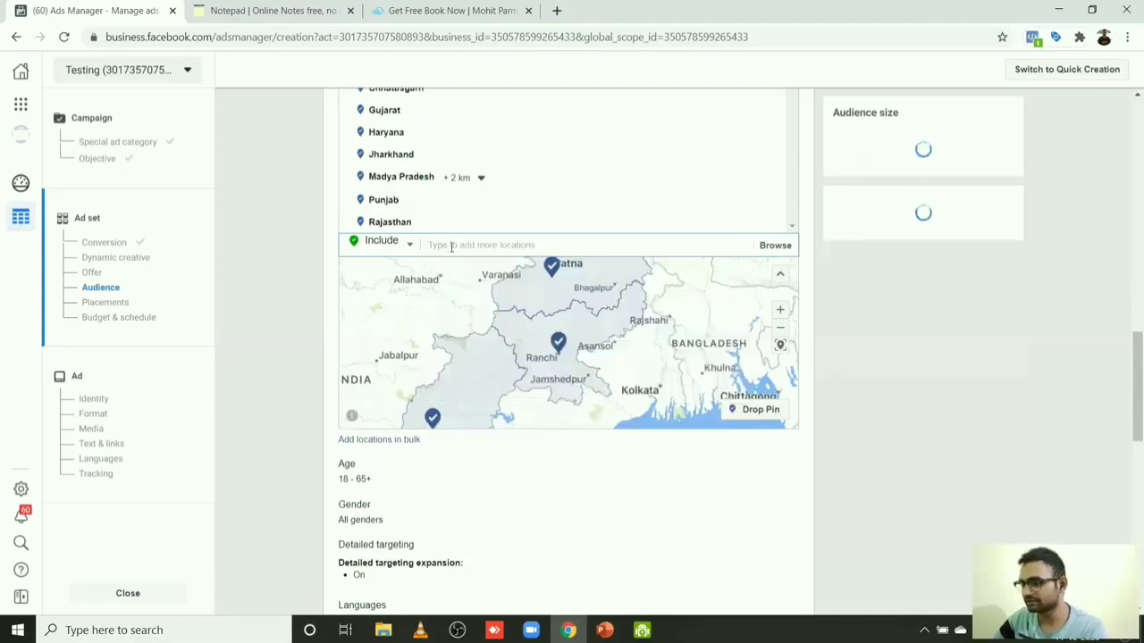
type("west ben")
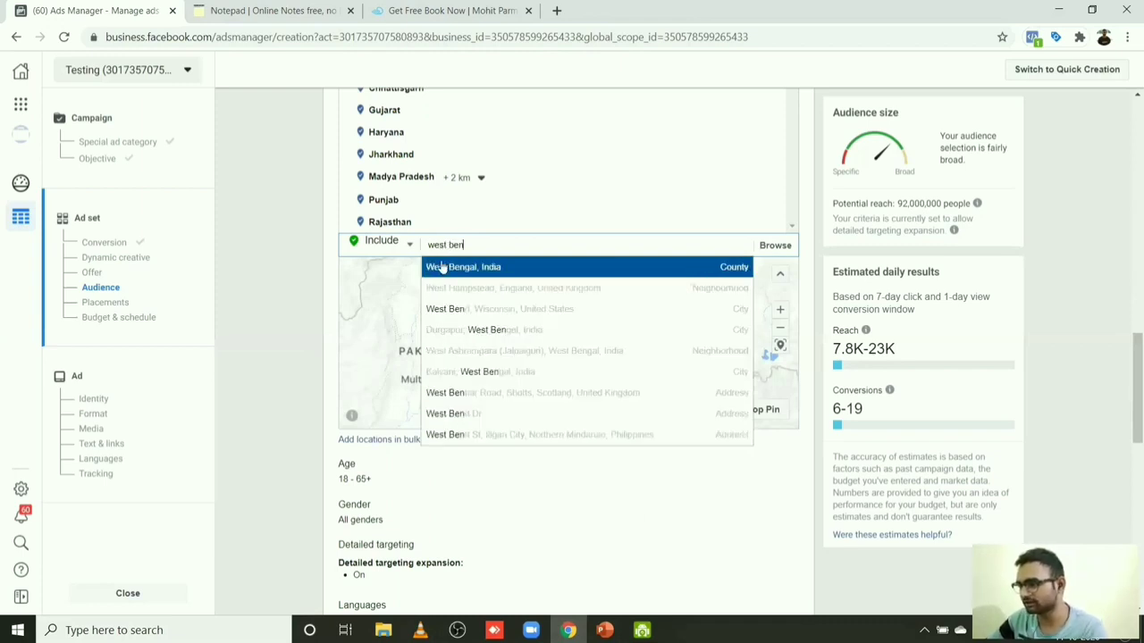
left_click(444, 270)
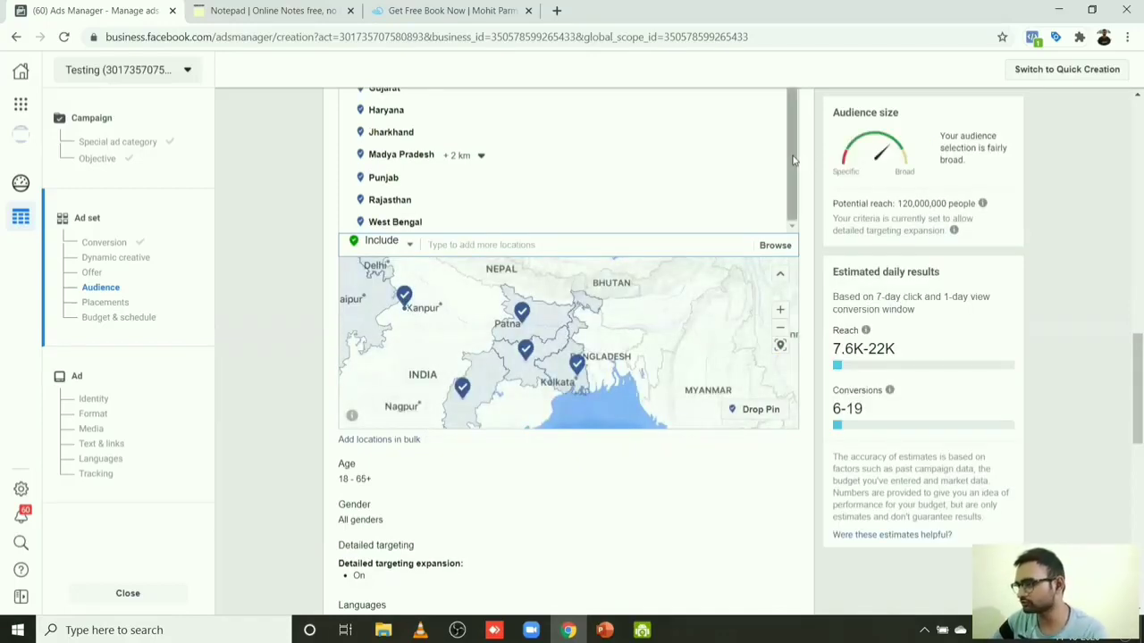
Step: Add Goa, India to the audience's included locations and review the location list
left_click(482, 252)
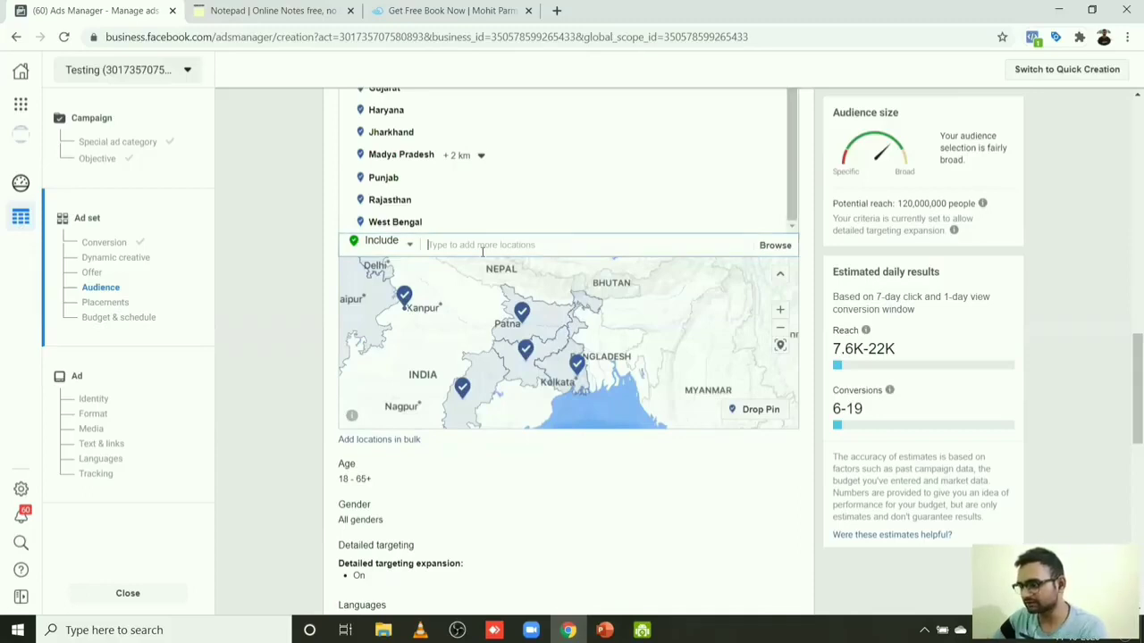
type("goa")
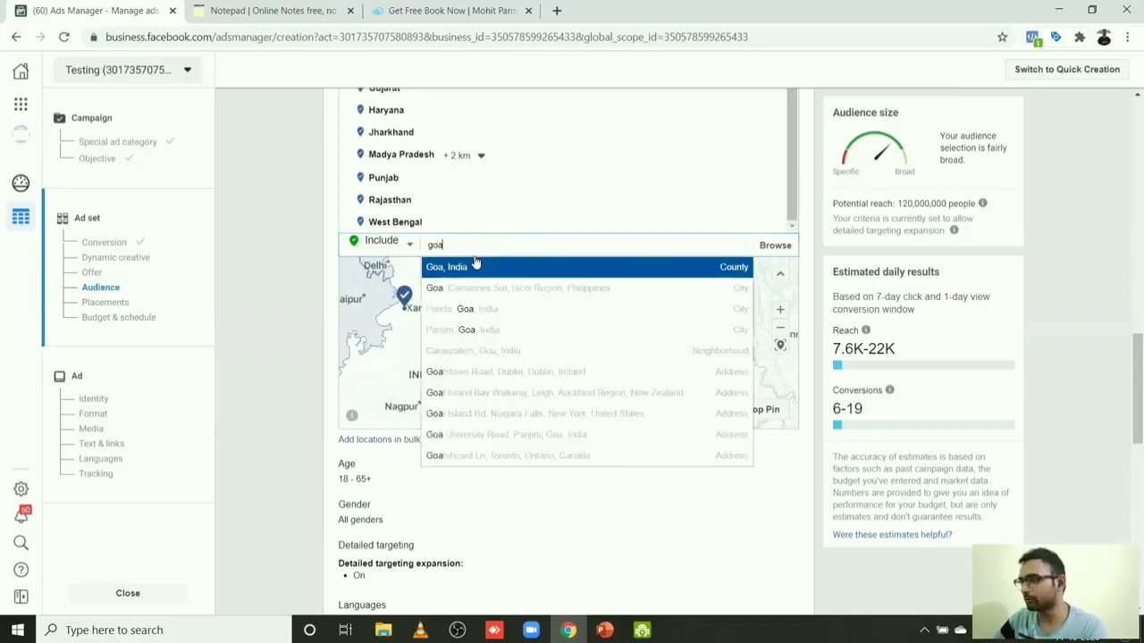
left_click(453, 272)
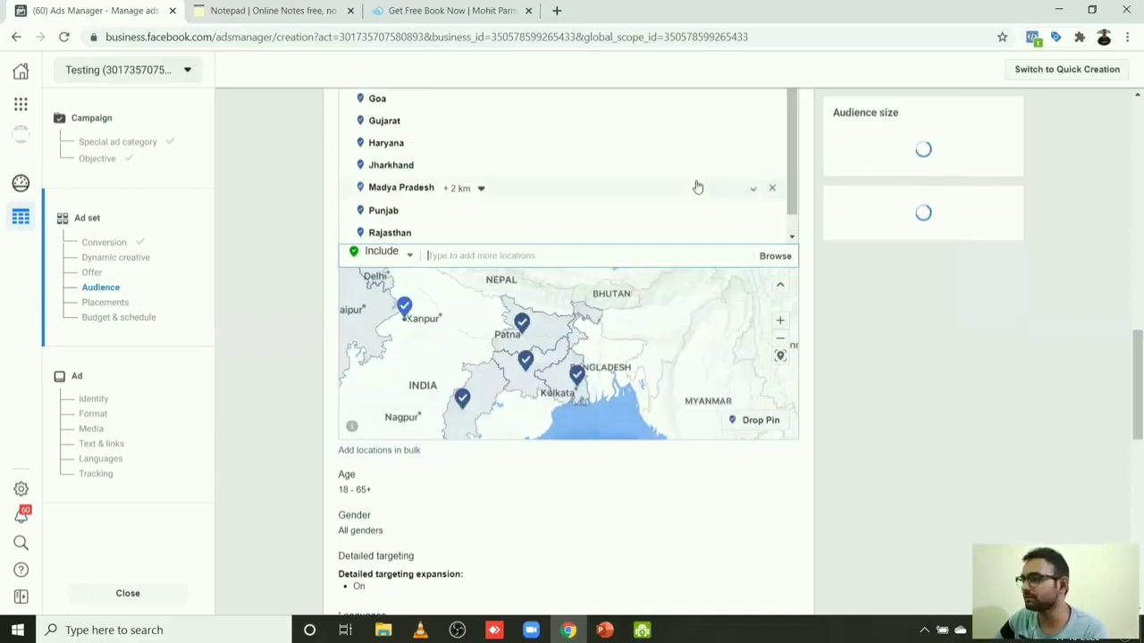
left_click_drag(789, 183, 794, 156)
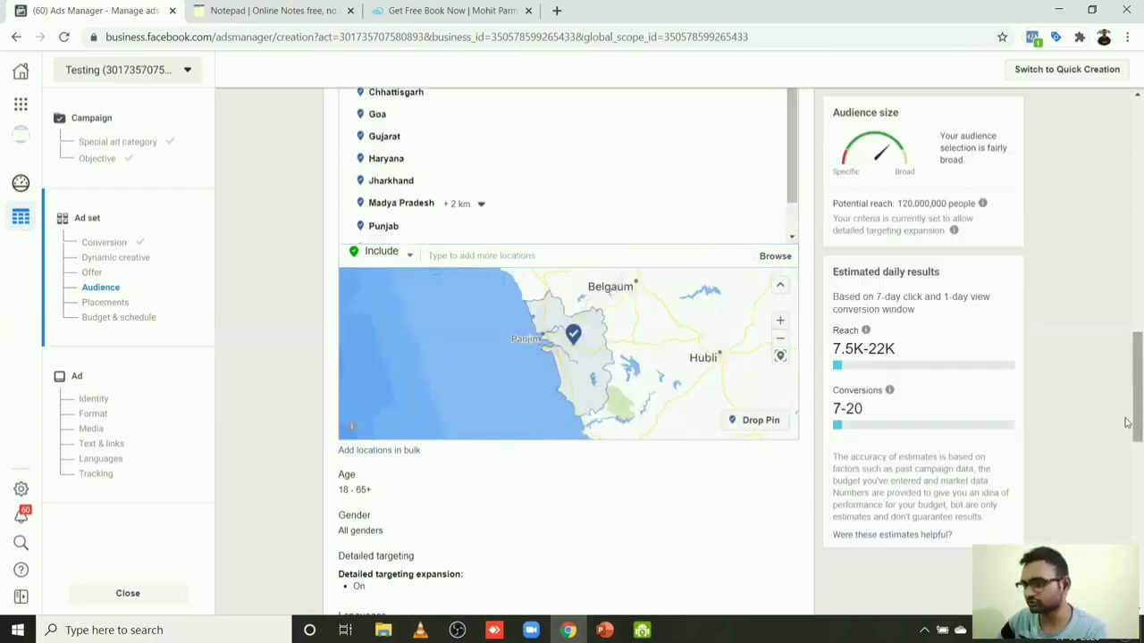
left_click_drag(1128, 434, 1128, 484)
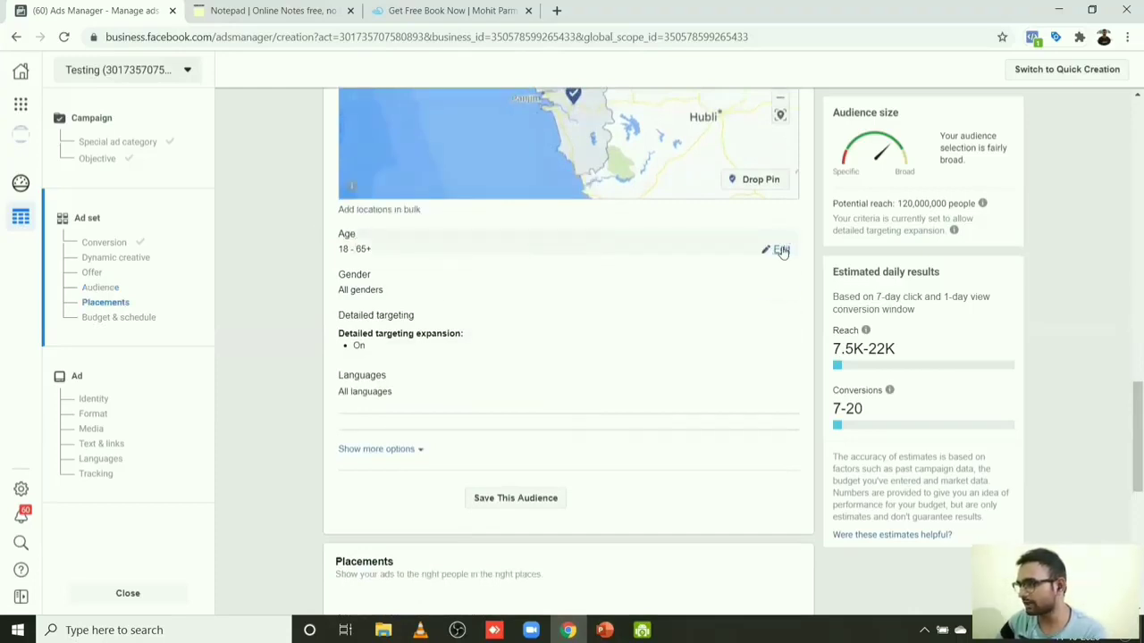
Step: Open the audience's age range for editing and set the minimum age to 22
left_click(779, 251)
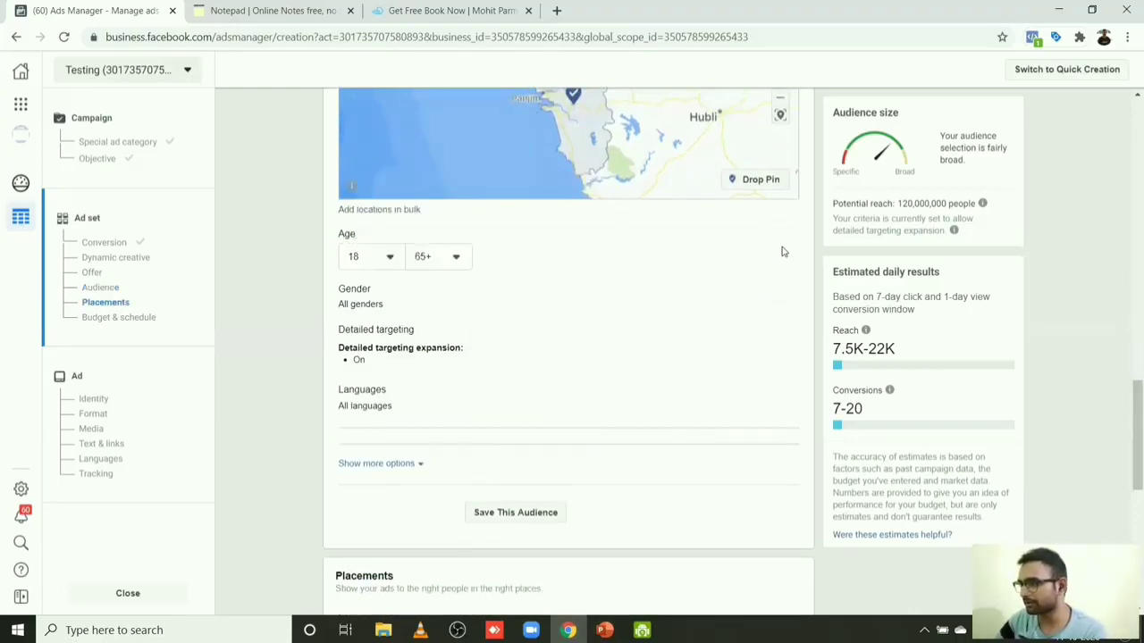
left_click(372, 259)
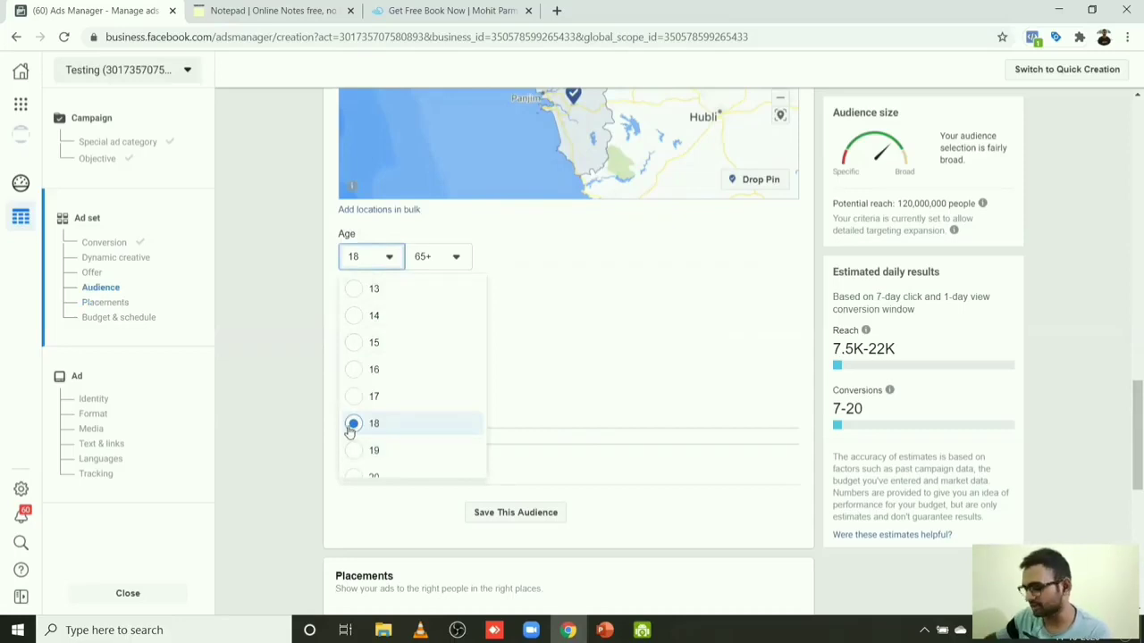
scroll(352, 431, "down", 3)
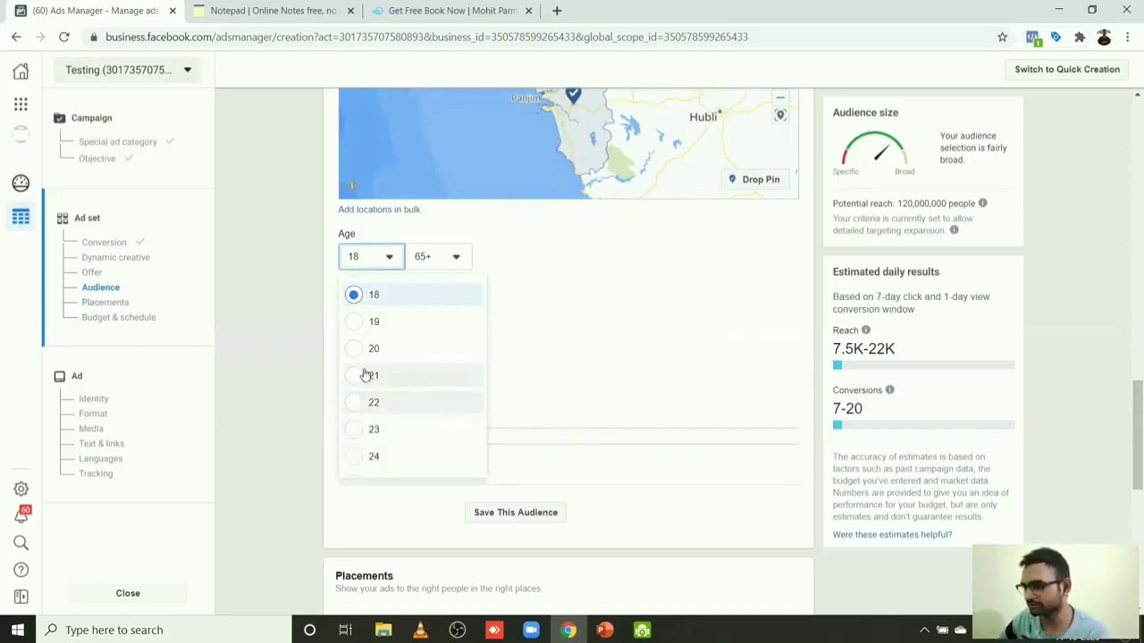
left_click(451, 257)
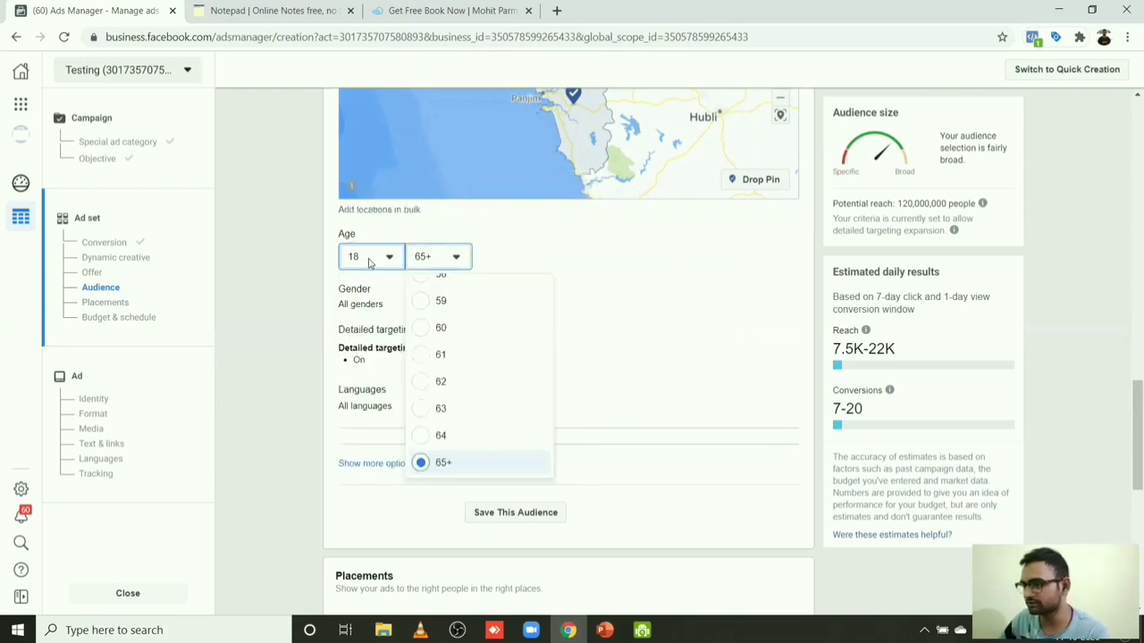
left_click(369, 262)
key("Down")
key("Down")
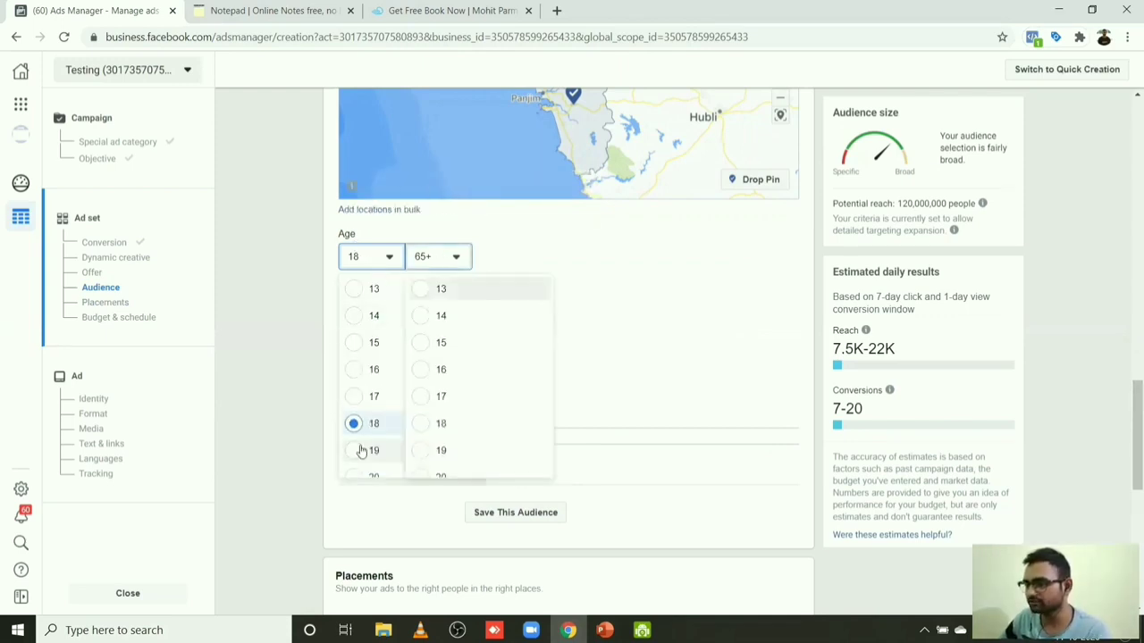
left_click(389, 262)
left_click(389, 262)
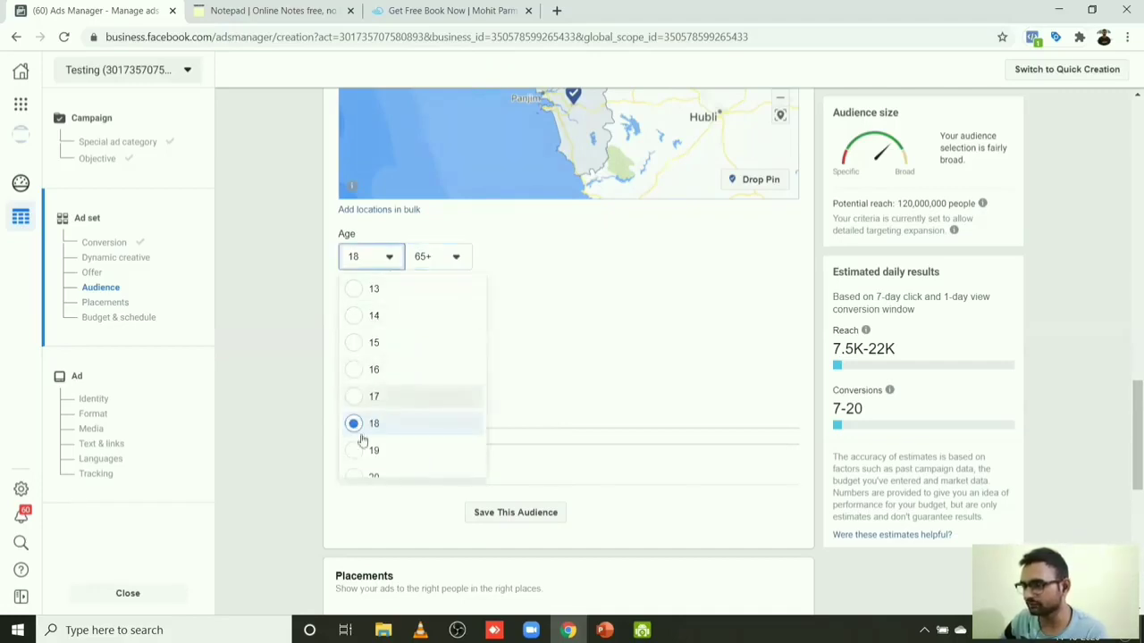
left_click(394, 449)
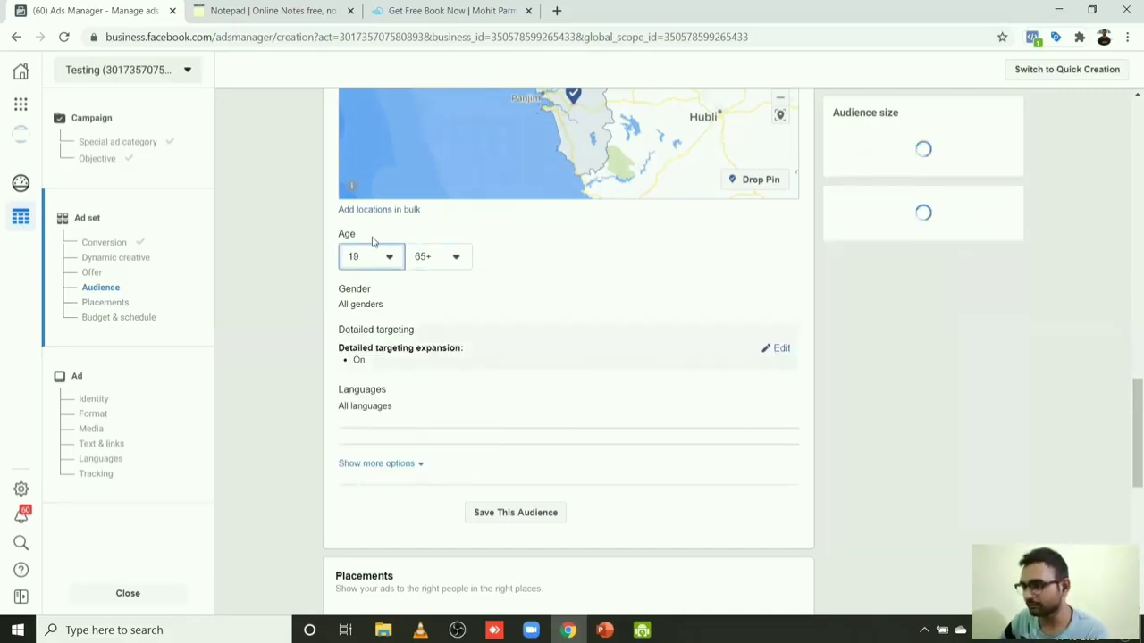
left_click(384, 265)
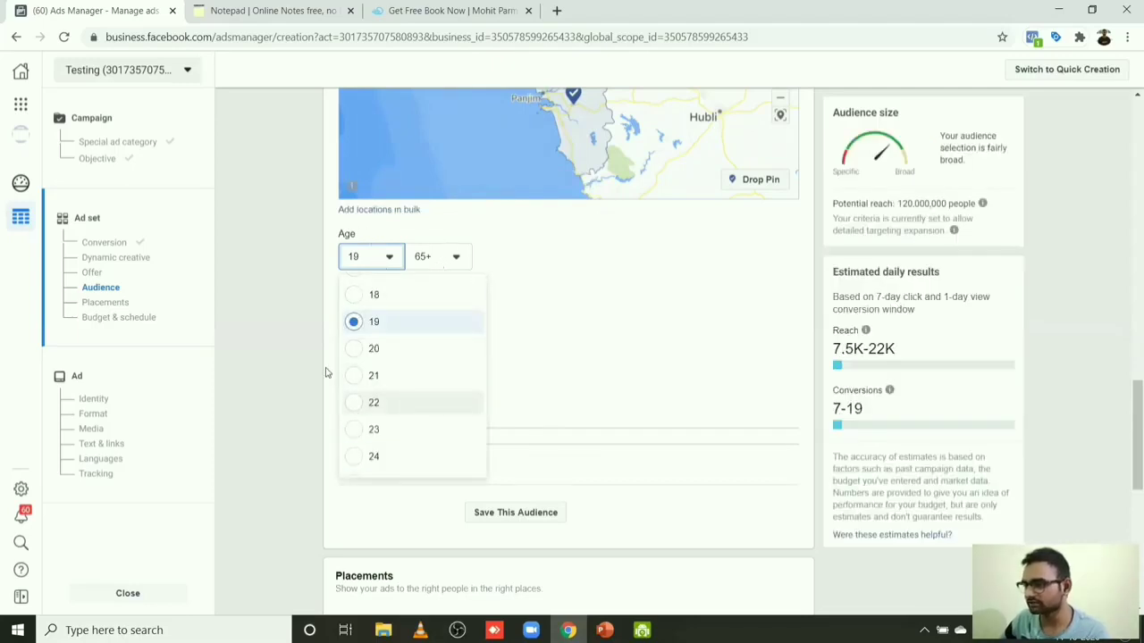
left_click(353, 404)
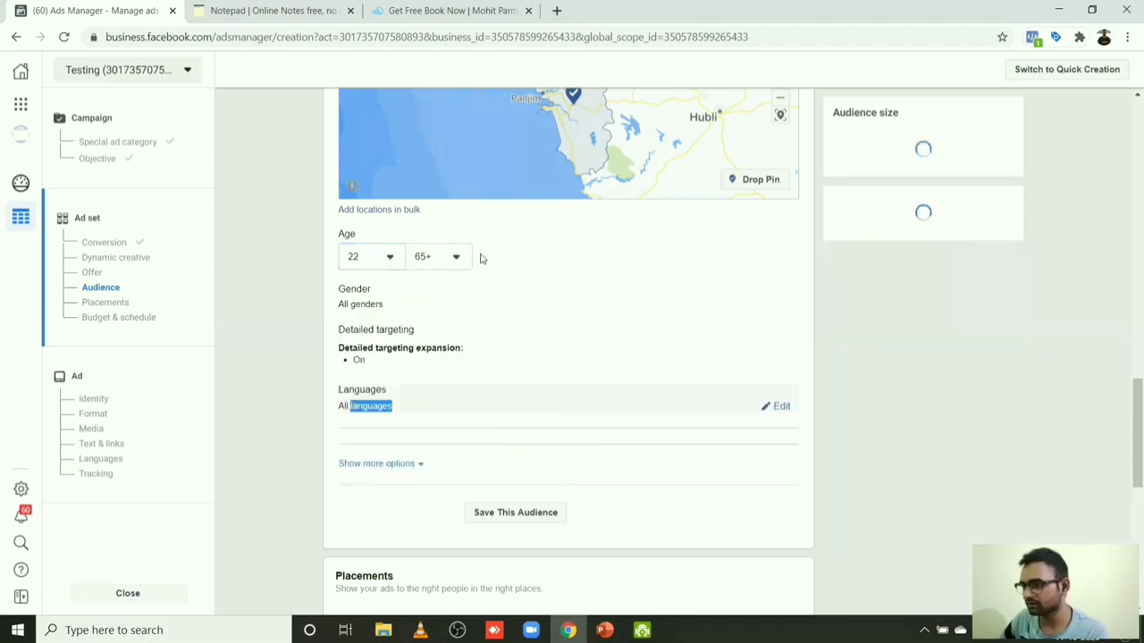
Step: Set the audience's maximum age to 40 and restrict the gender to Men
left_click(446, 258)
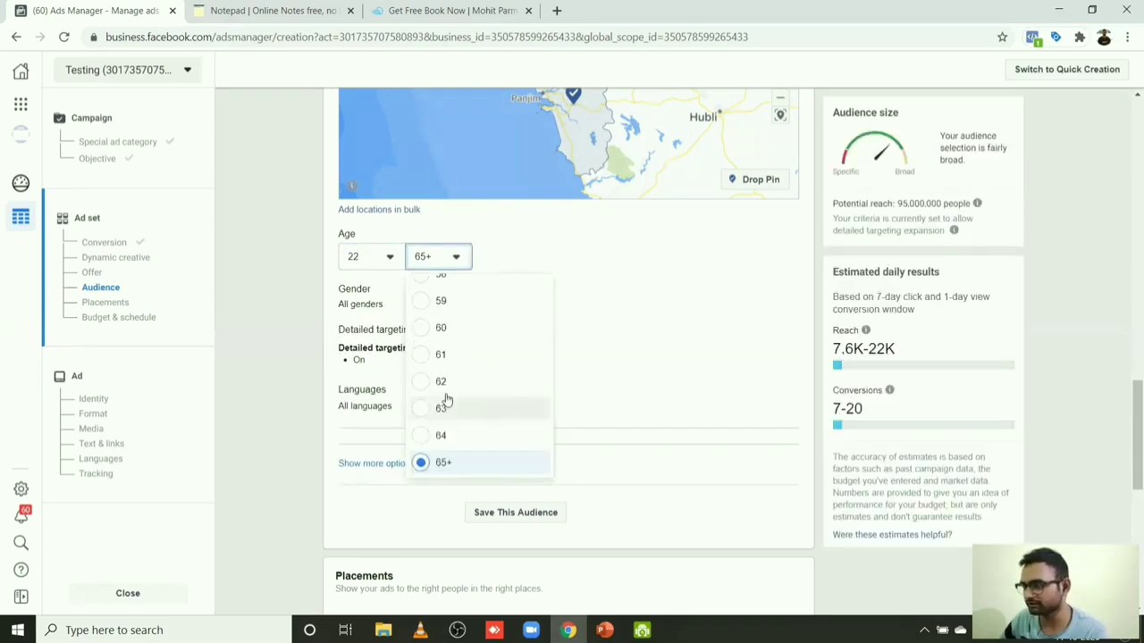
scroll(436, 396, "up", 5)
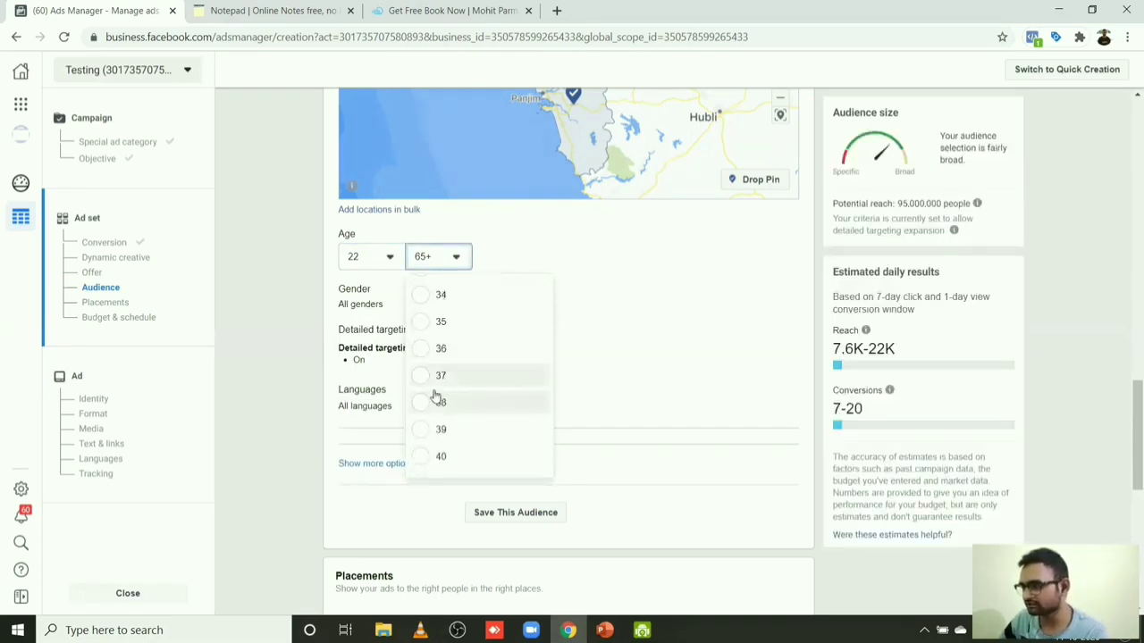
scroll(433, 402, "up", 3)
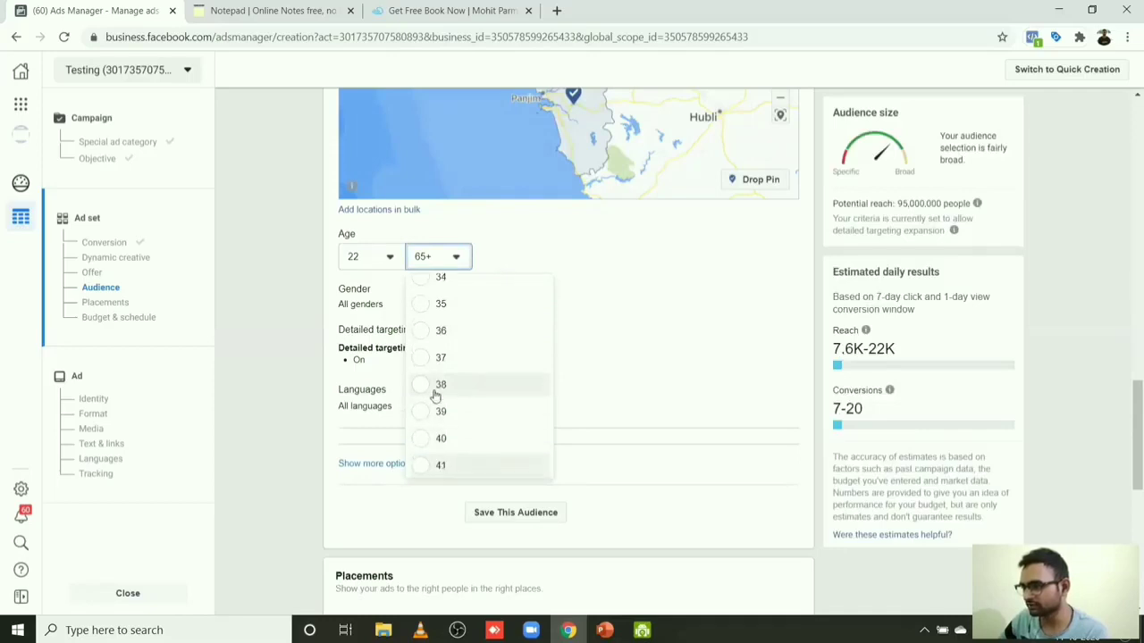
left_click(421, 440)
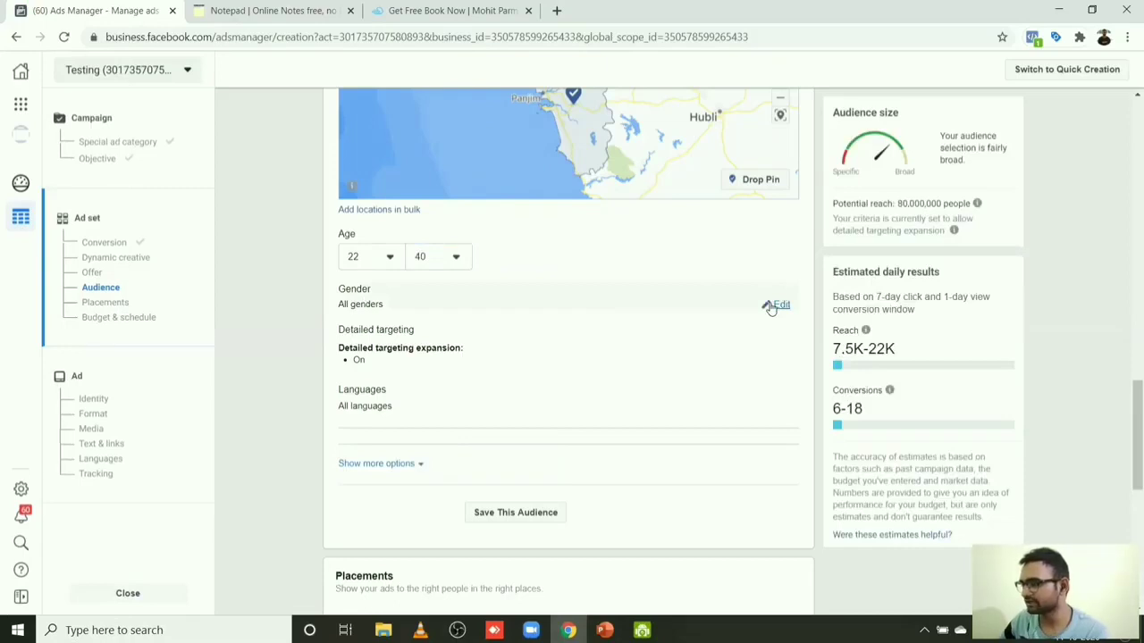
left_click(778, 305)
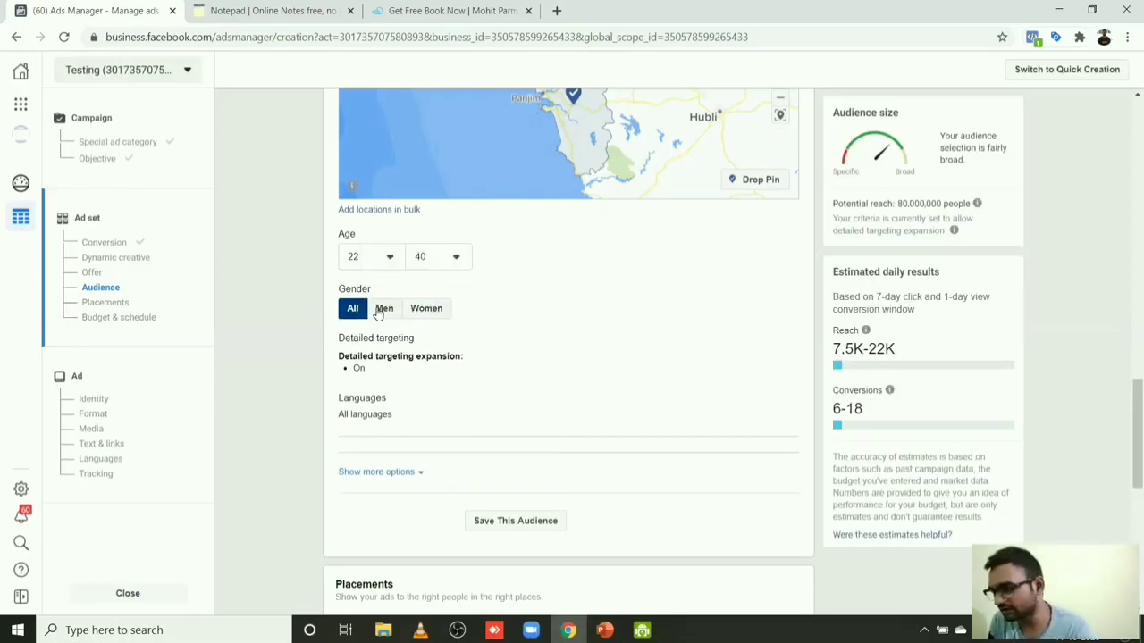
left_click(379, 311)
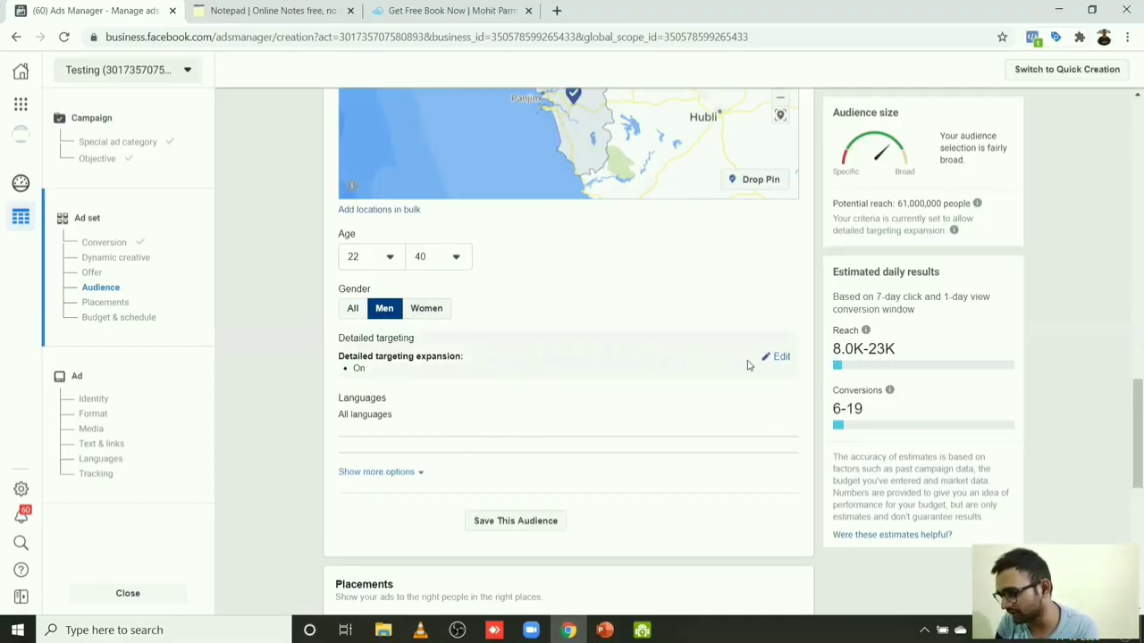
Step: Search detailed targeting for "affiliate marketing" and include the Affiliate marketing entry from the Interests category
left_click(778, 358)
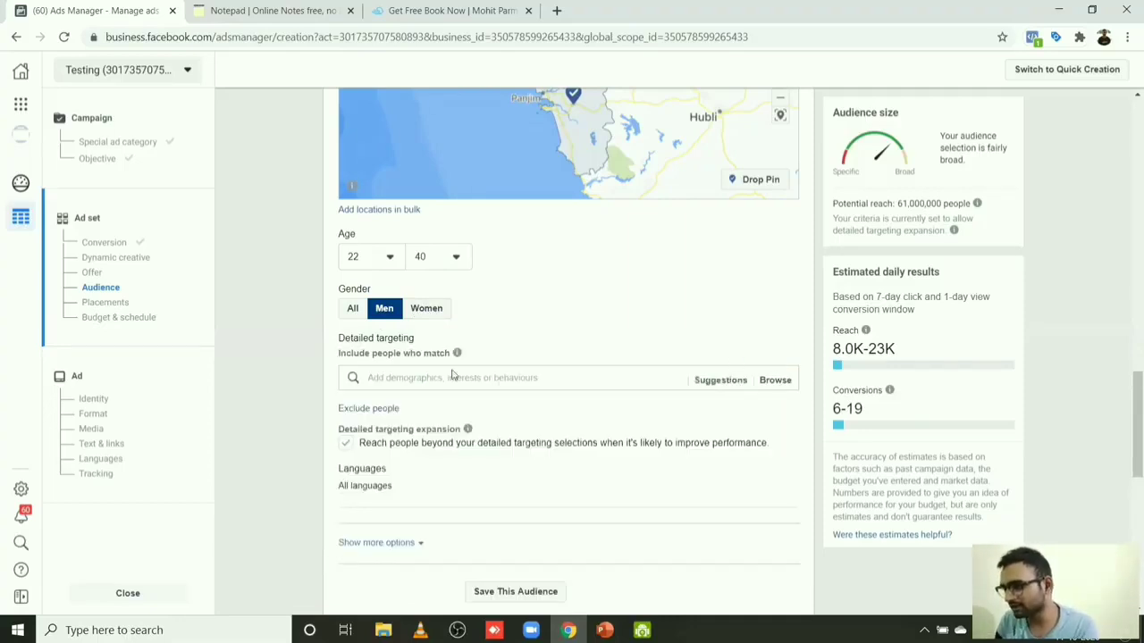
left_click(405, 376)
type("a")
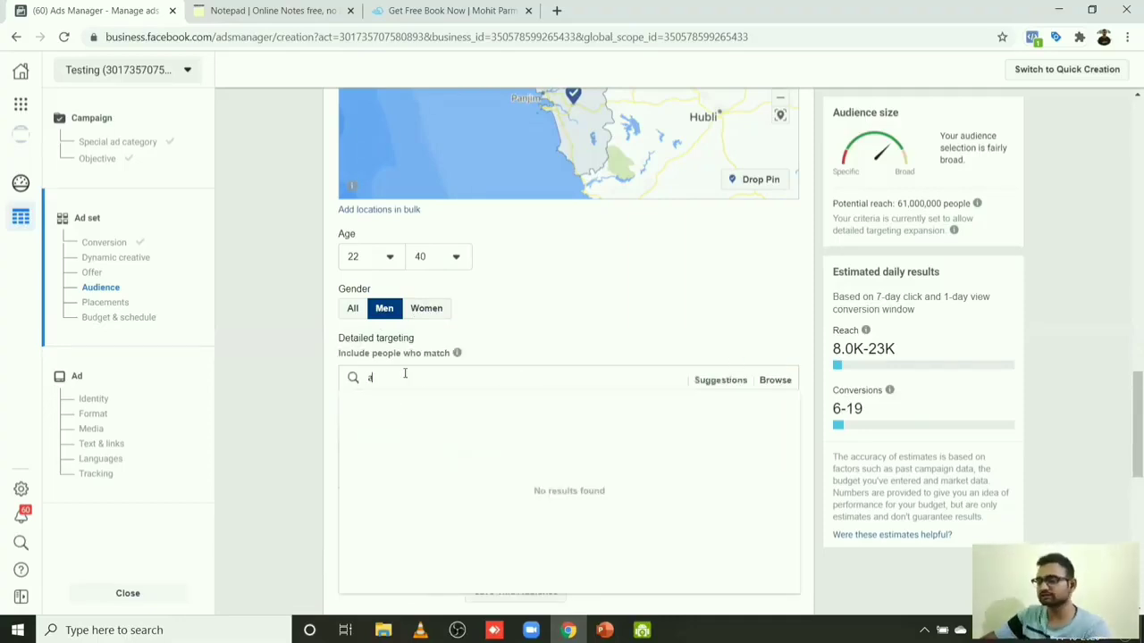
type("ffili")
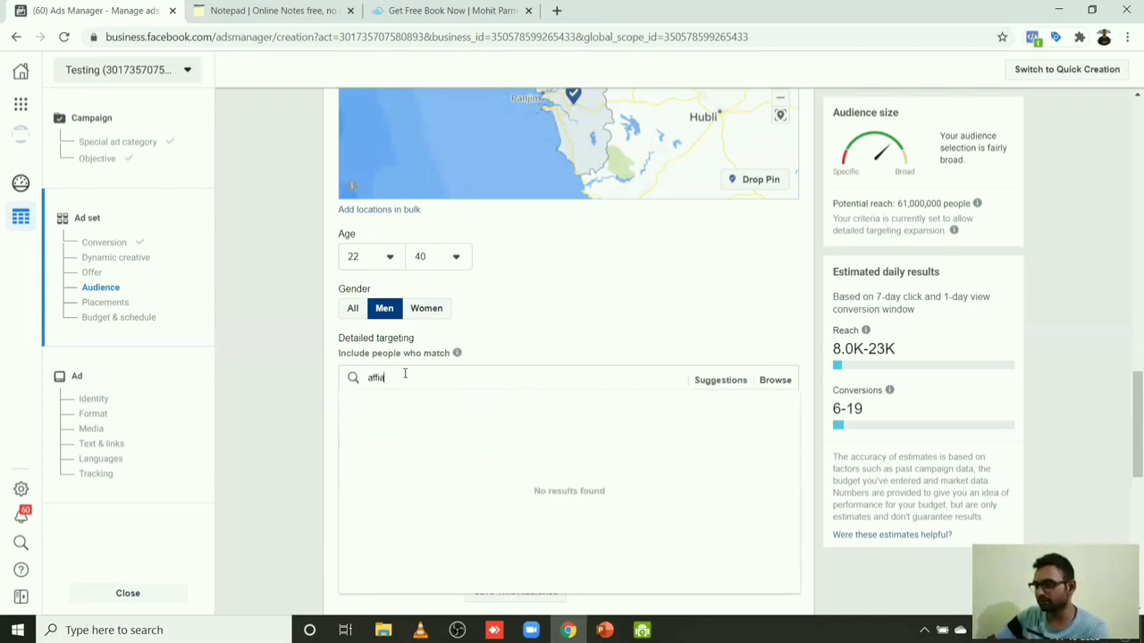
key("BackSpace")
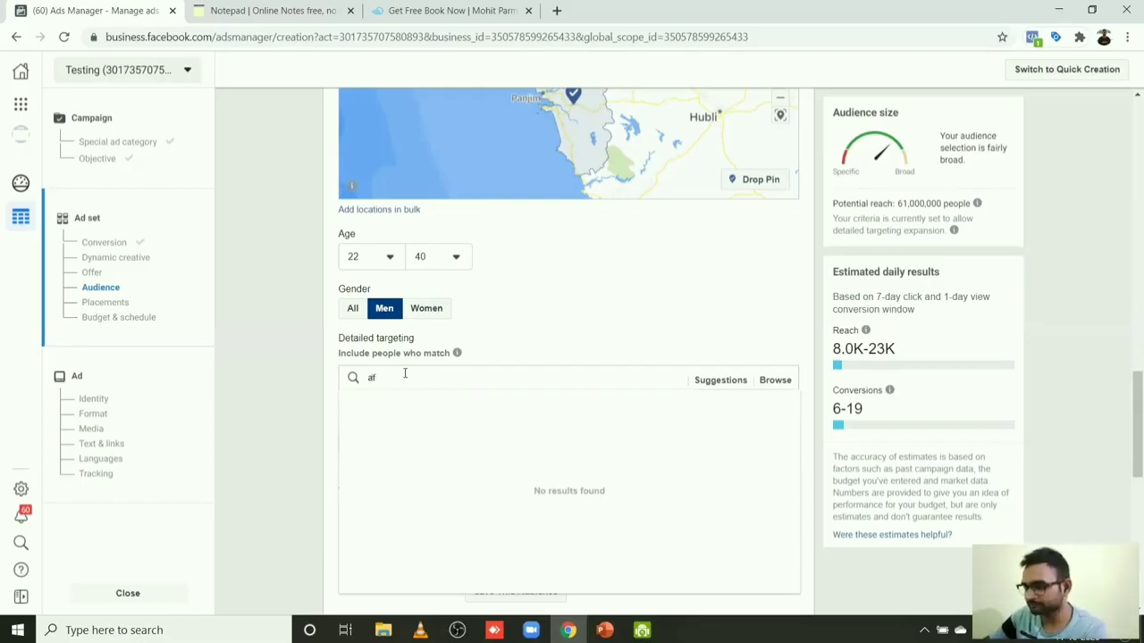
key("BackSpace")
key("BackSpace")
type("aa")
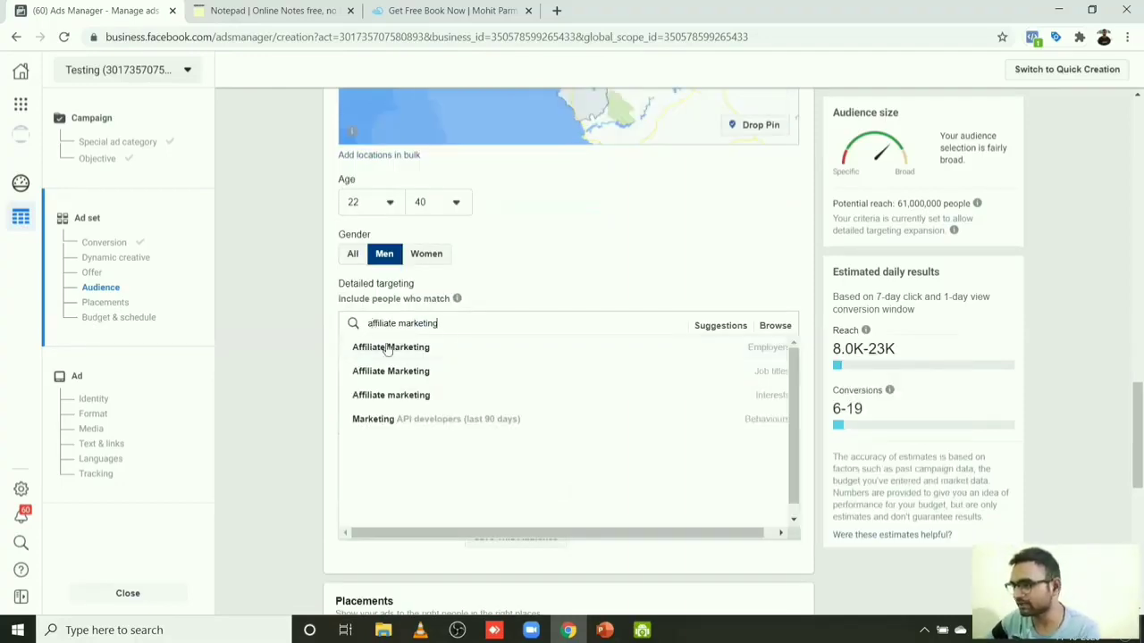
mouse_move(378, 370)
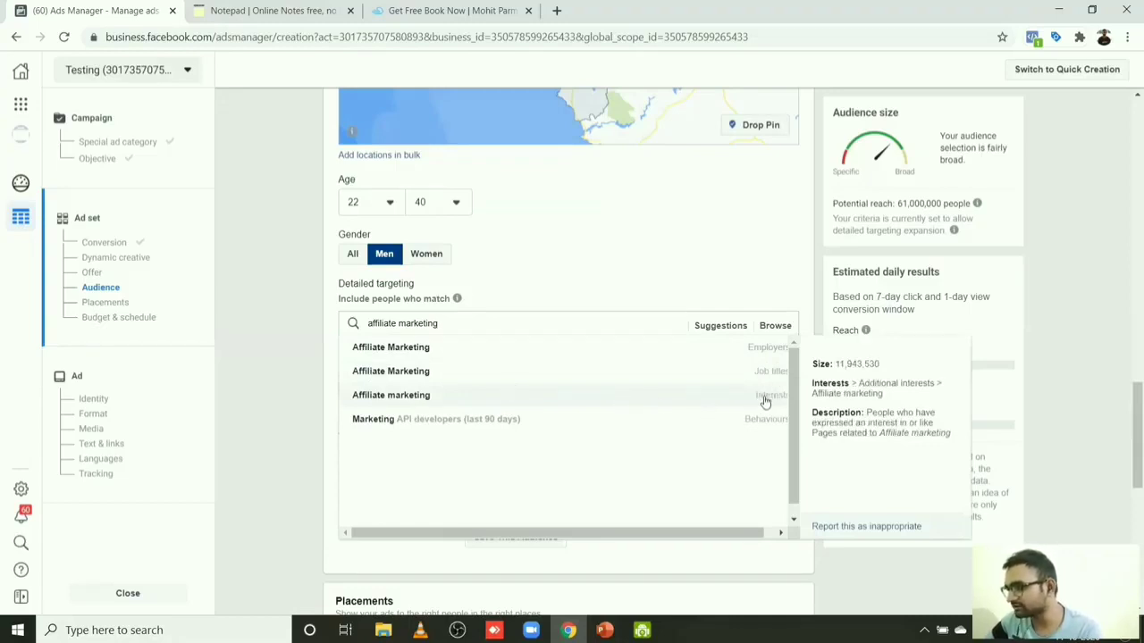
left_click(391, 395)
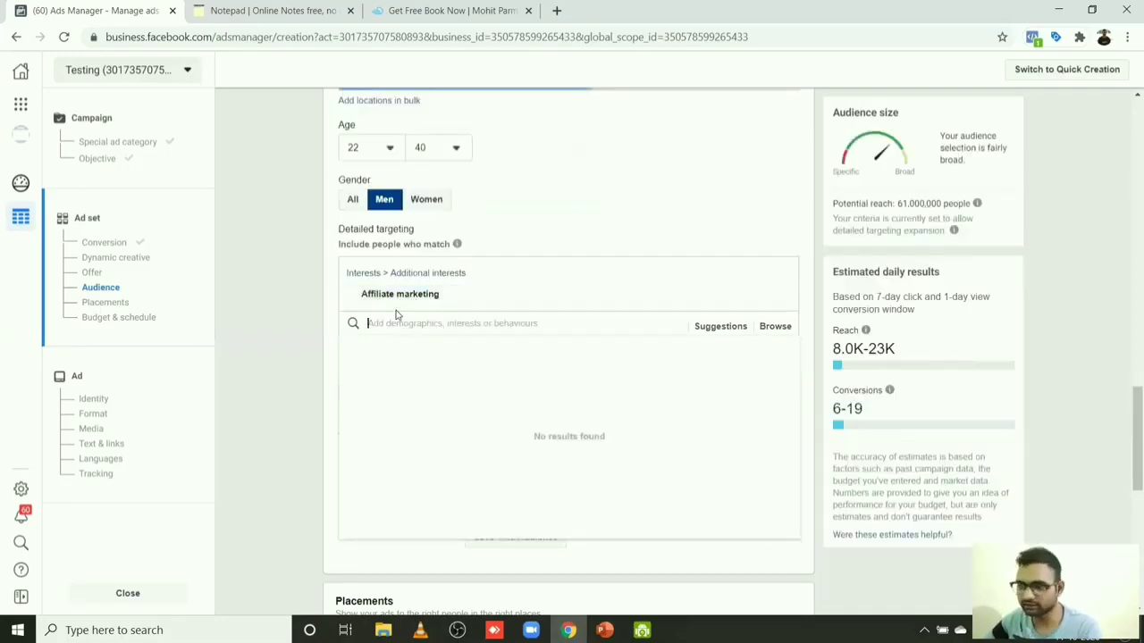
Step: Examine the suggested related interests and browse the Demographics, Interests and Behaviours categories of detailed targeting, including Education and Financial
left_click(712, 327)
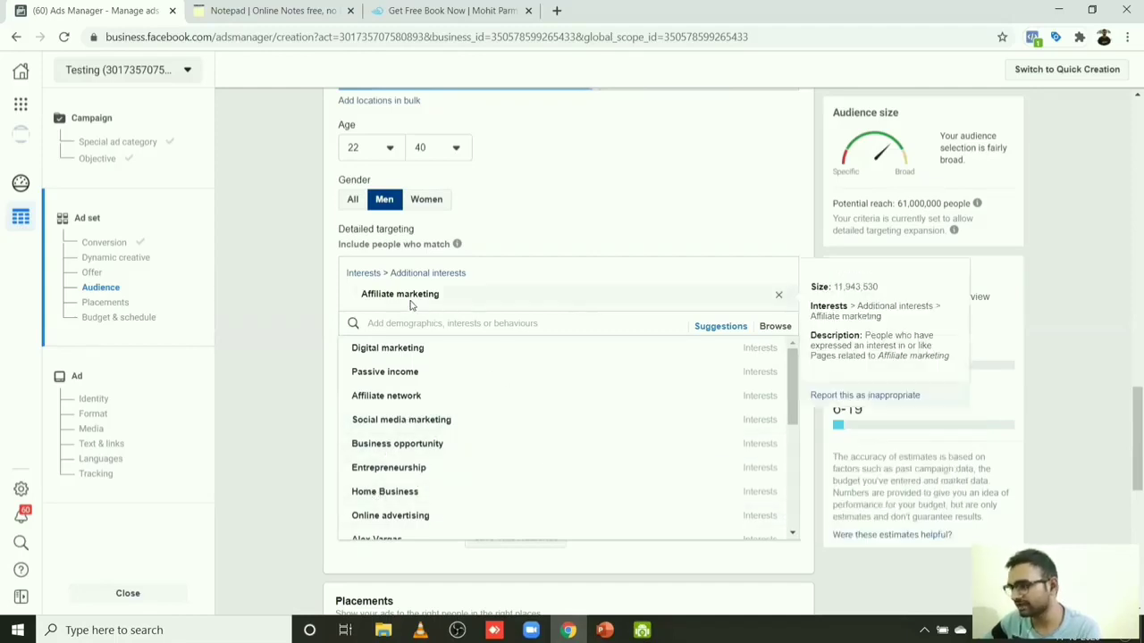
left_click(455, 325)
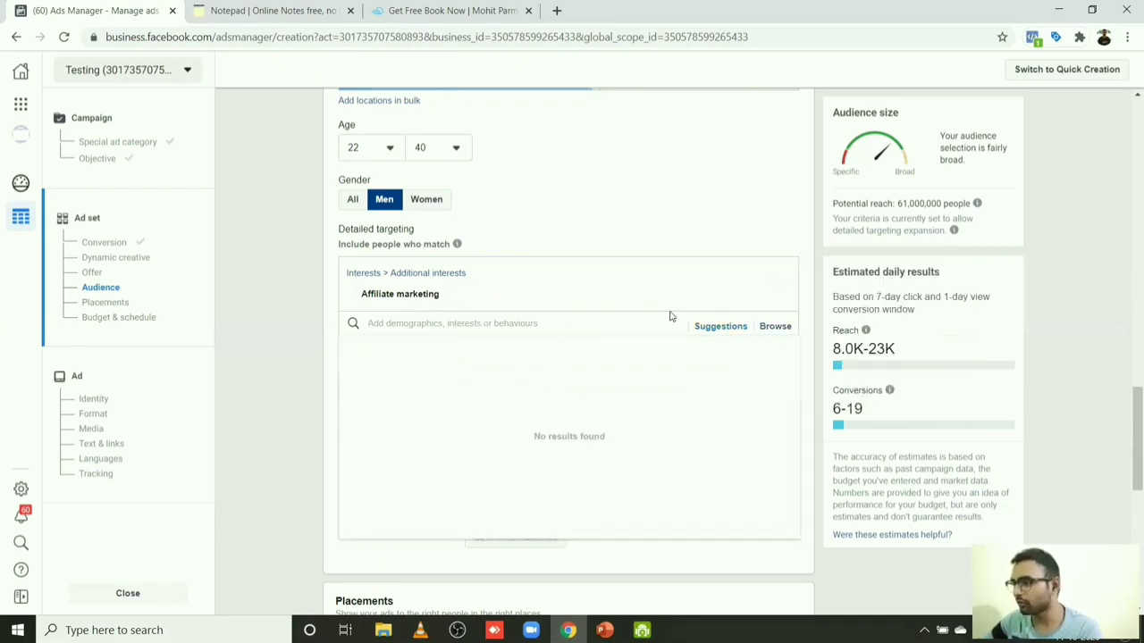
left_click(773, 326)
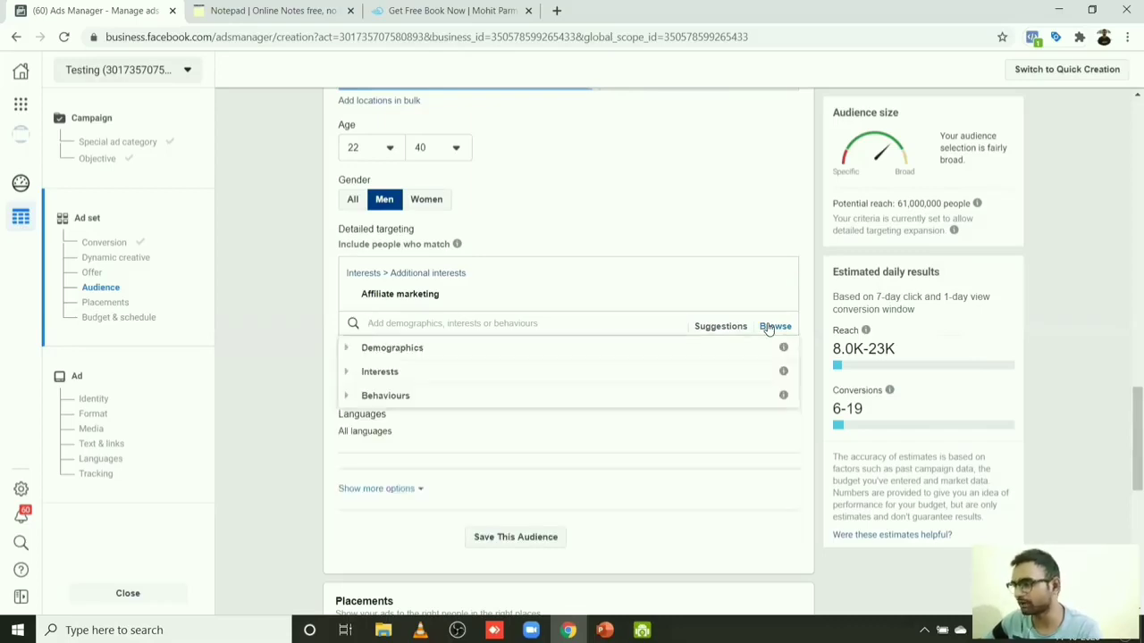
left_click(352, 350)
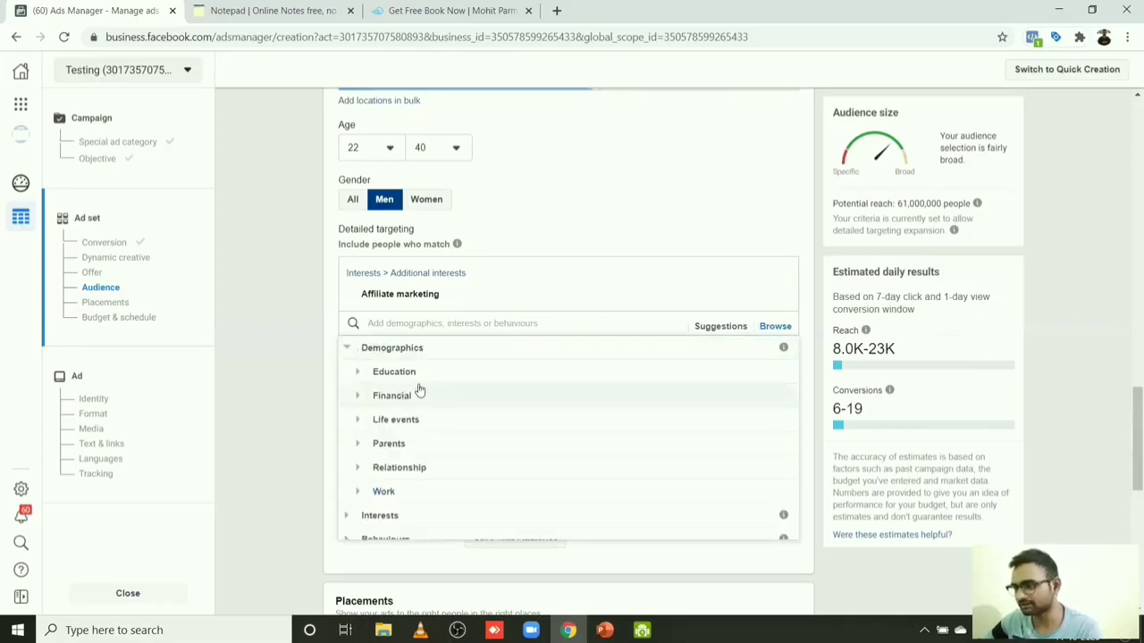
left_click(360, 375)
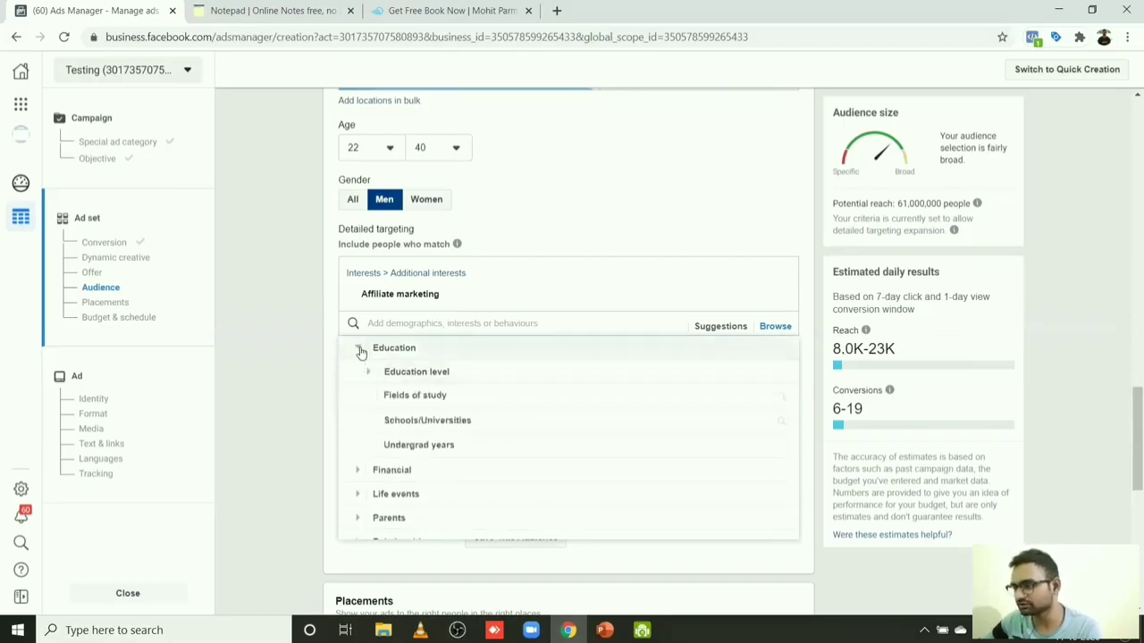
left_click(360, 351)
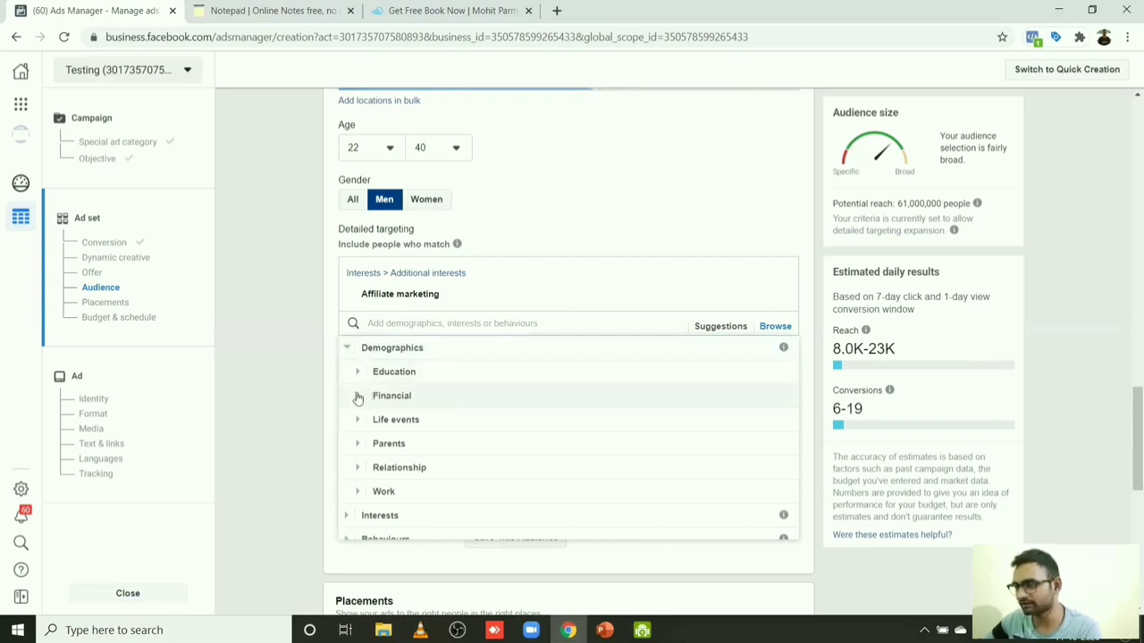
left_click(357, 398)
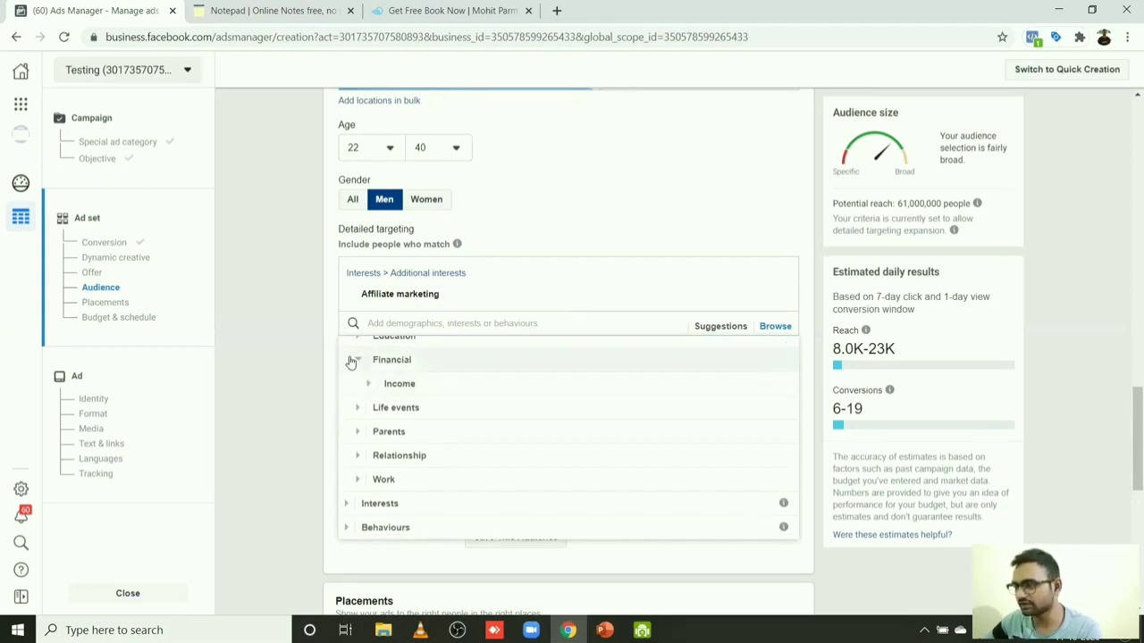
left_click(356, 360)
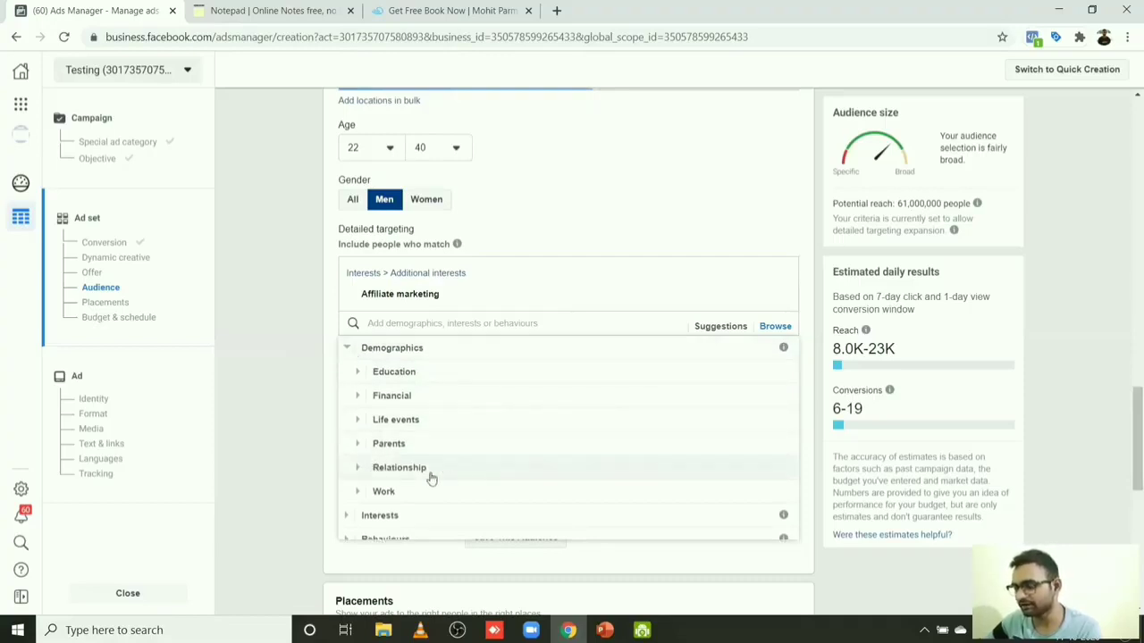
left_click(345, 518)
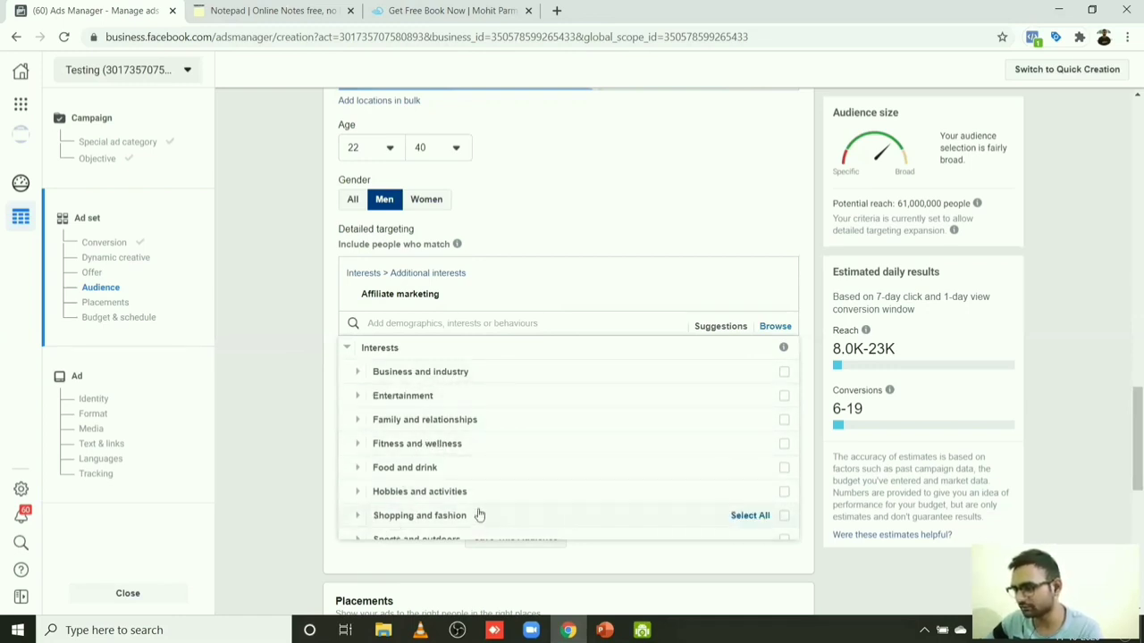
left_click(352, 345)
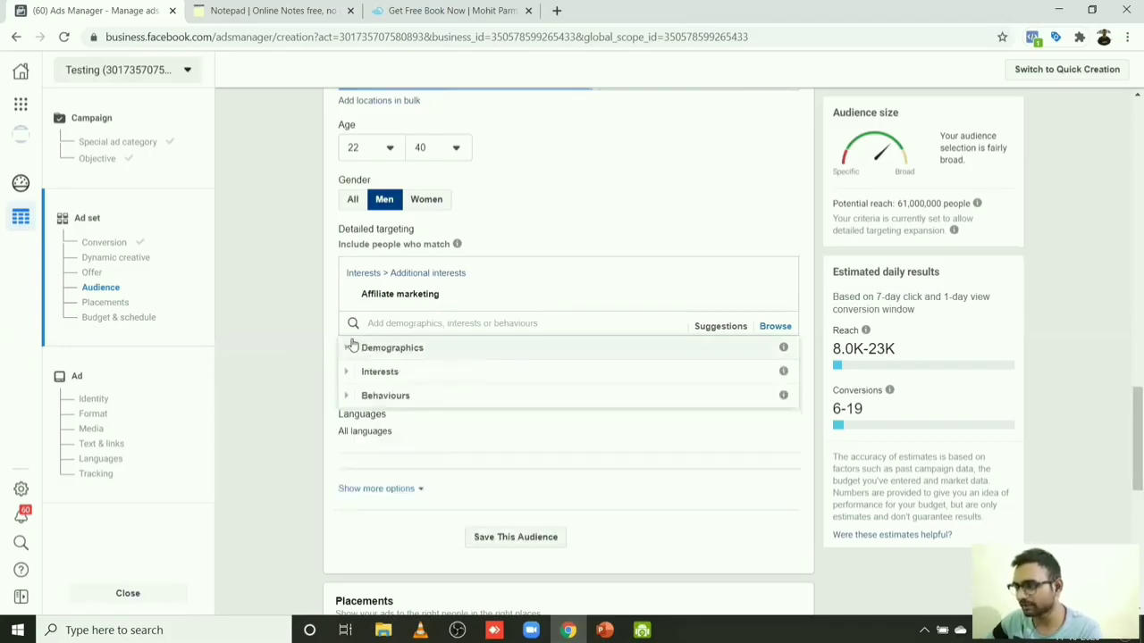
left_click(349, 395)
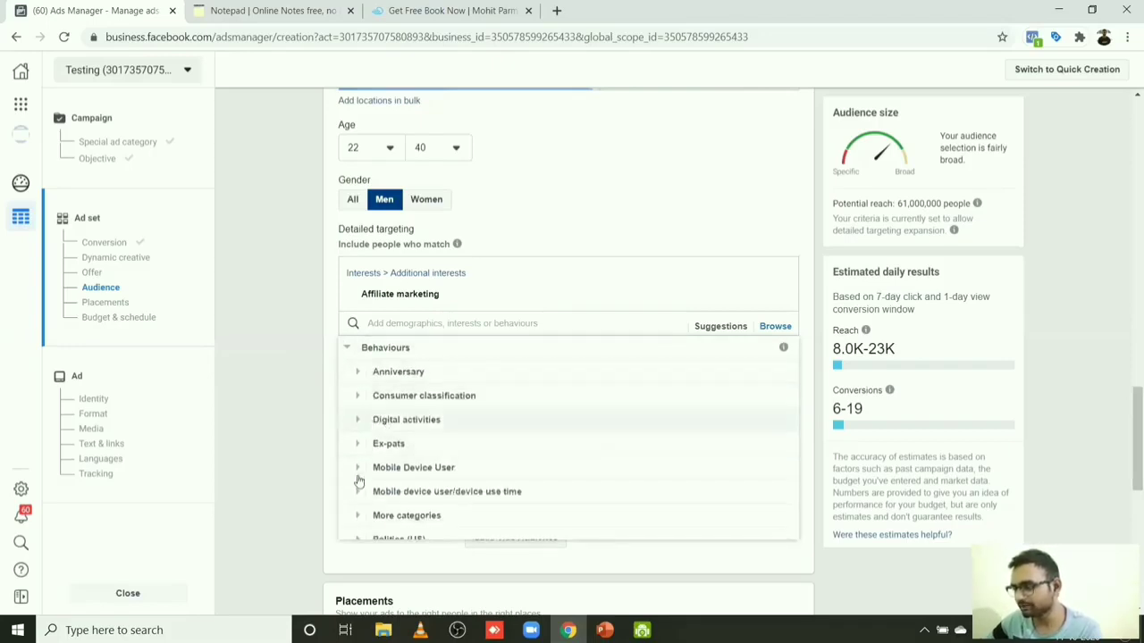
left_click(349, 348)
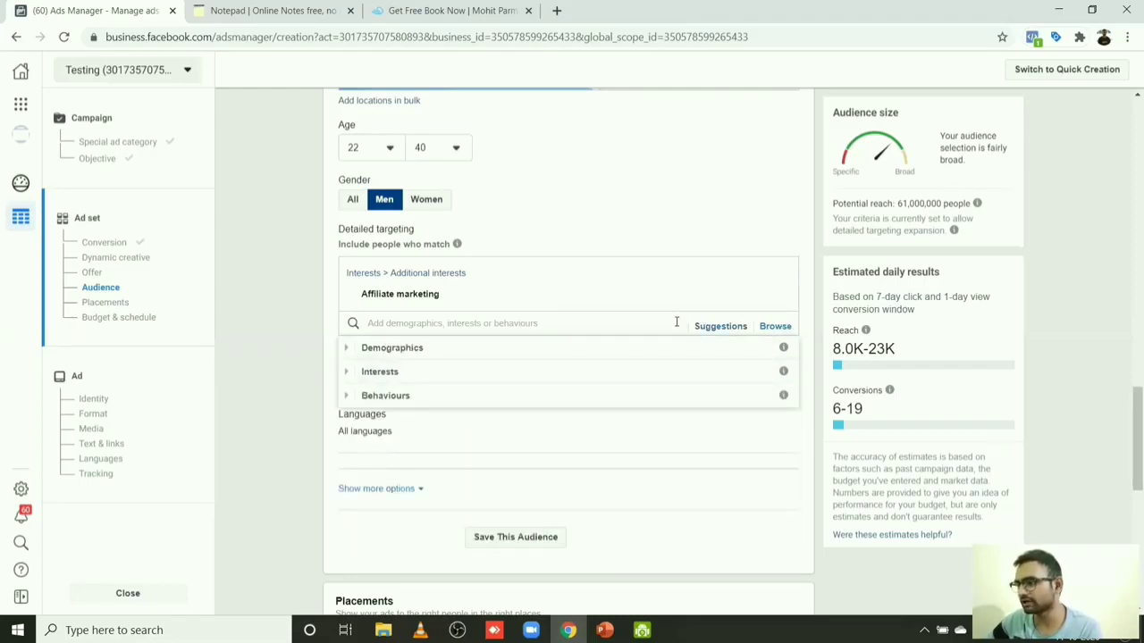
mouse_move(668, 309)
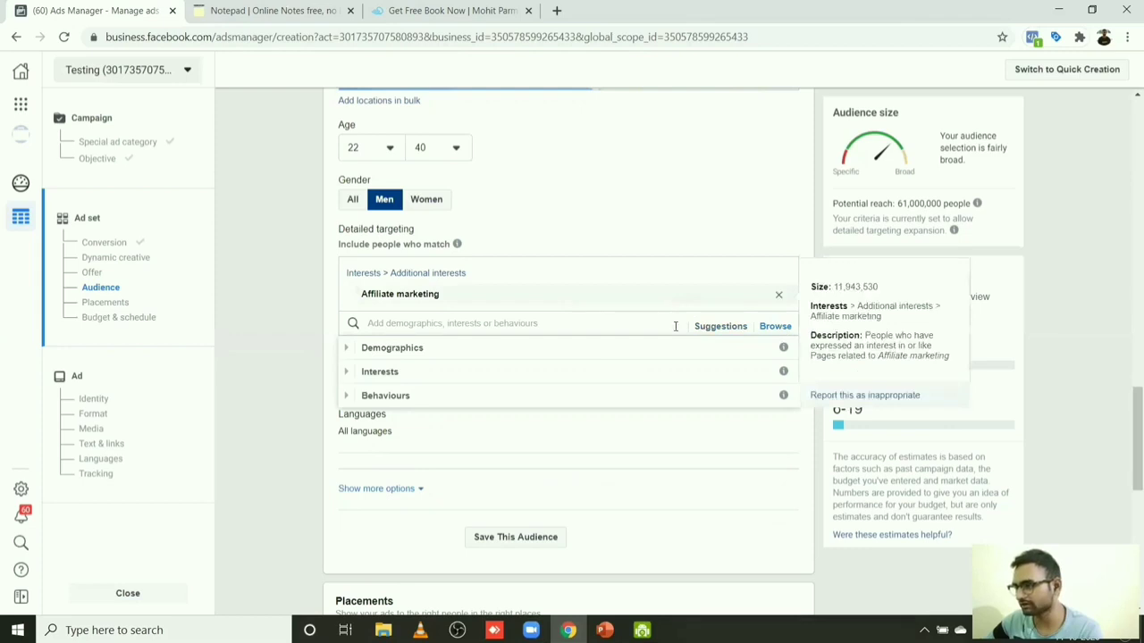
left_click(720, 326)
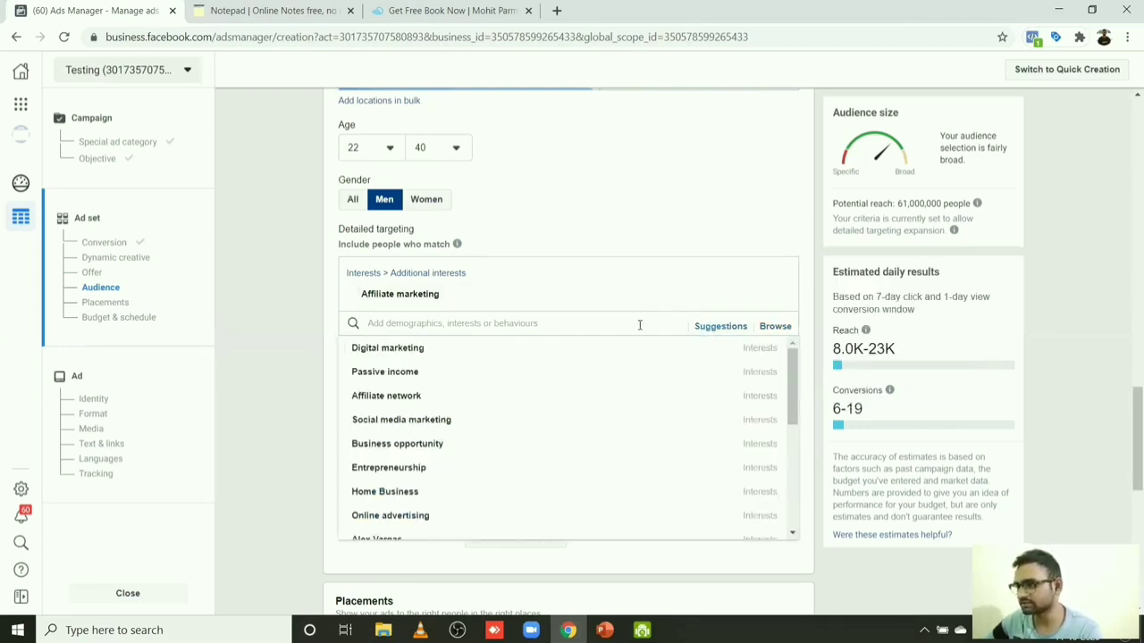
left_click(655, 251)
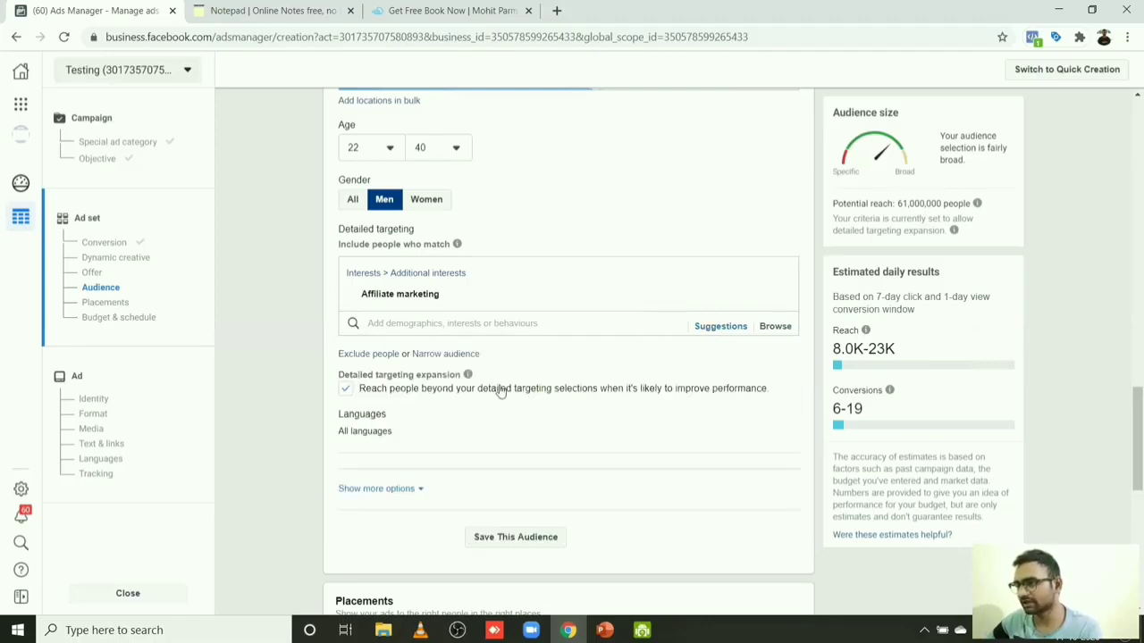
mouse_move(357, 295)
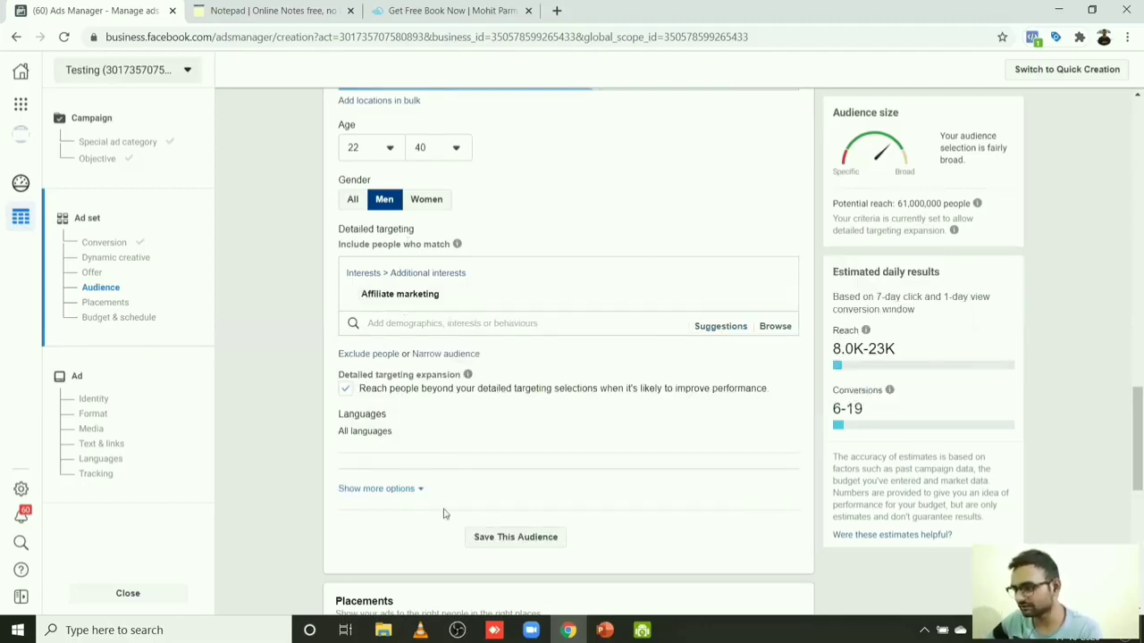
Step: Limit the audience's languages to Hindi and English (All)
mouse_move(360, 425)
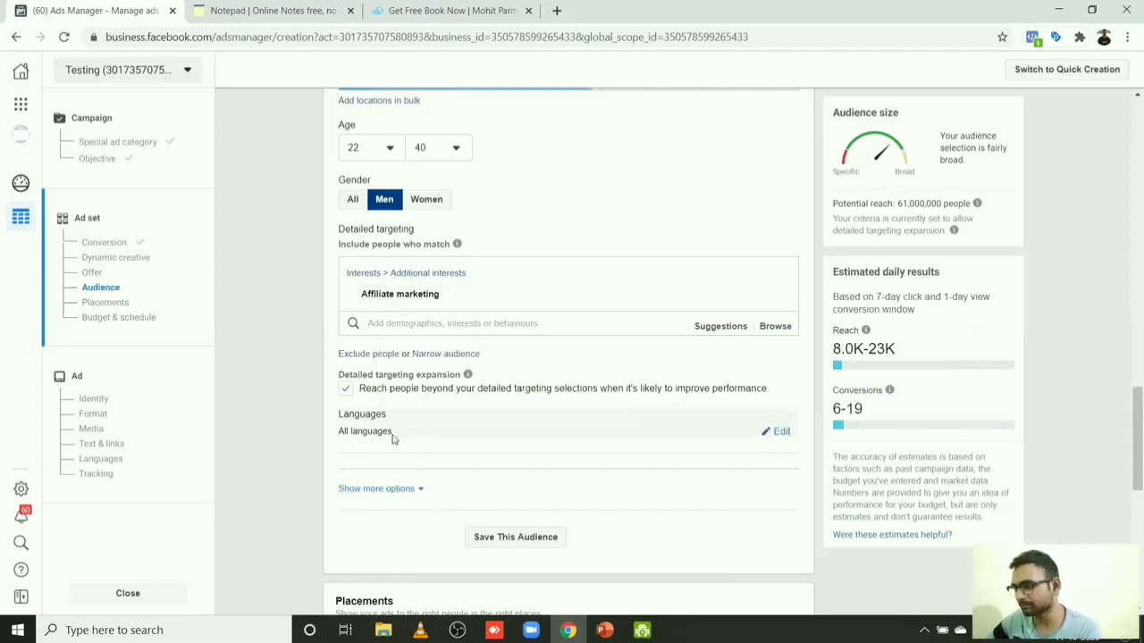
left_click(782, 433)
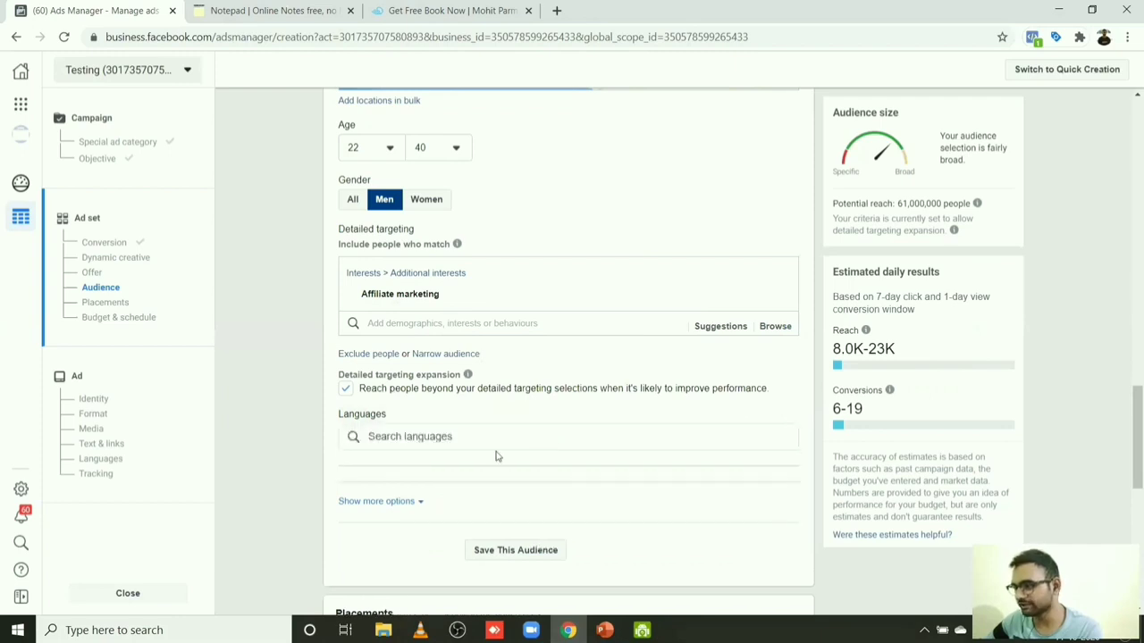
left_click(433, 436)
type("hindi")
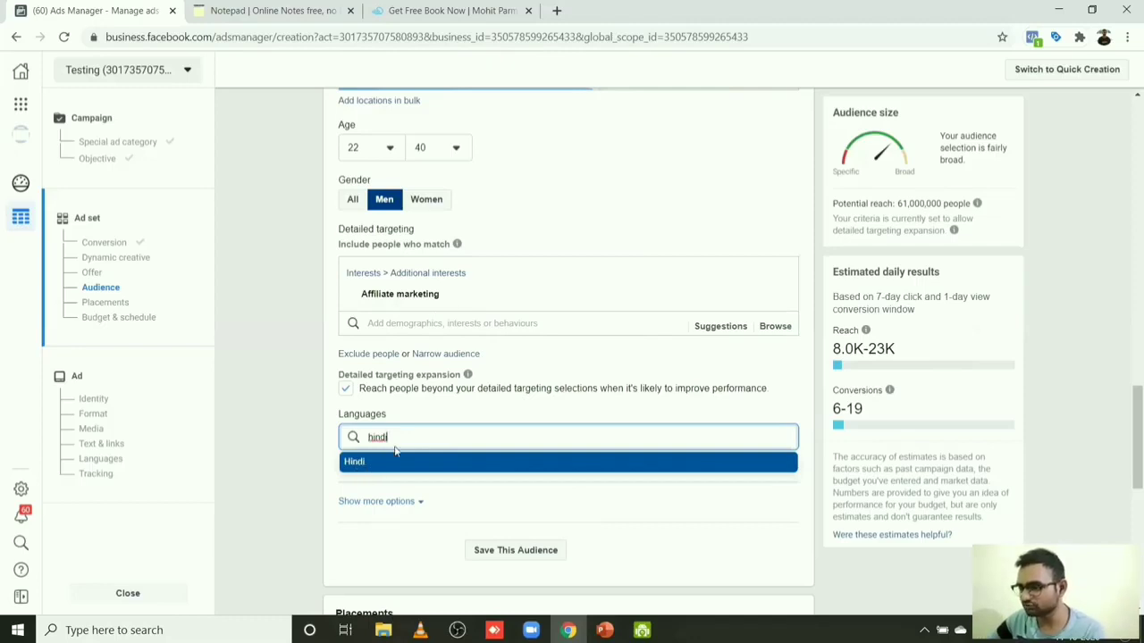
left_click(355, 463)
type("e")
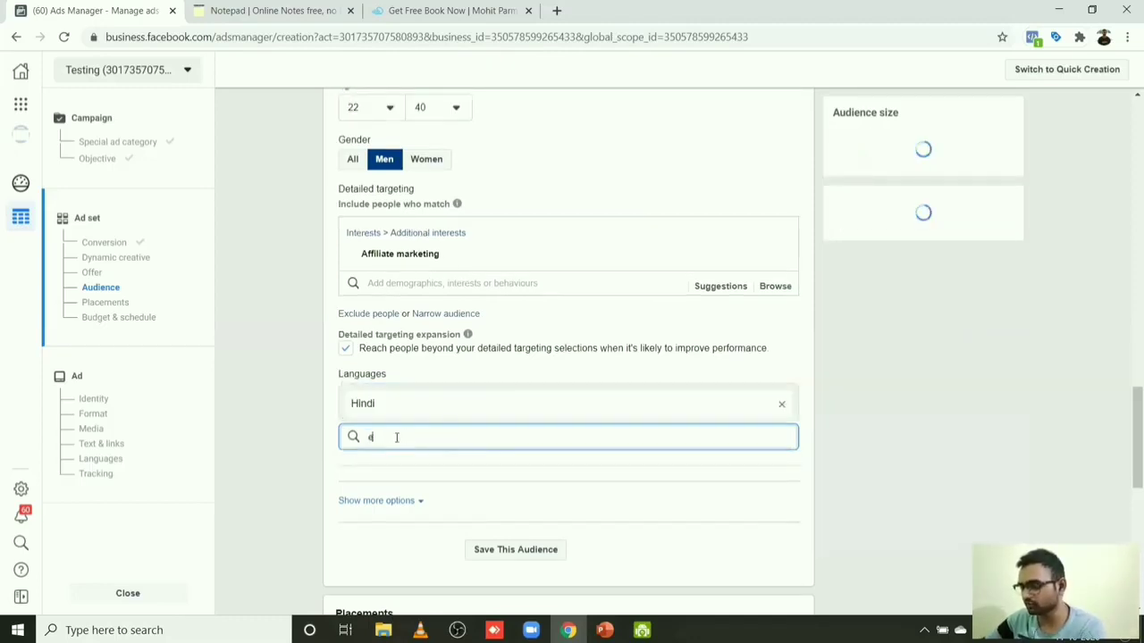
type("ngli")
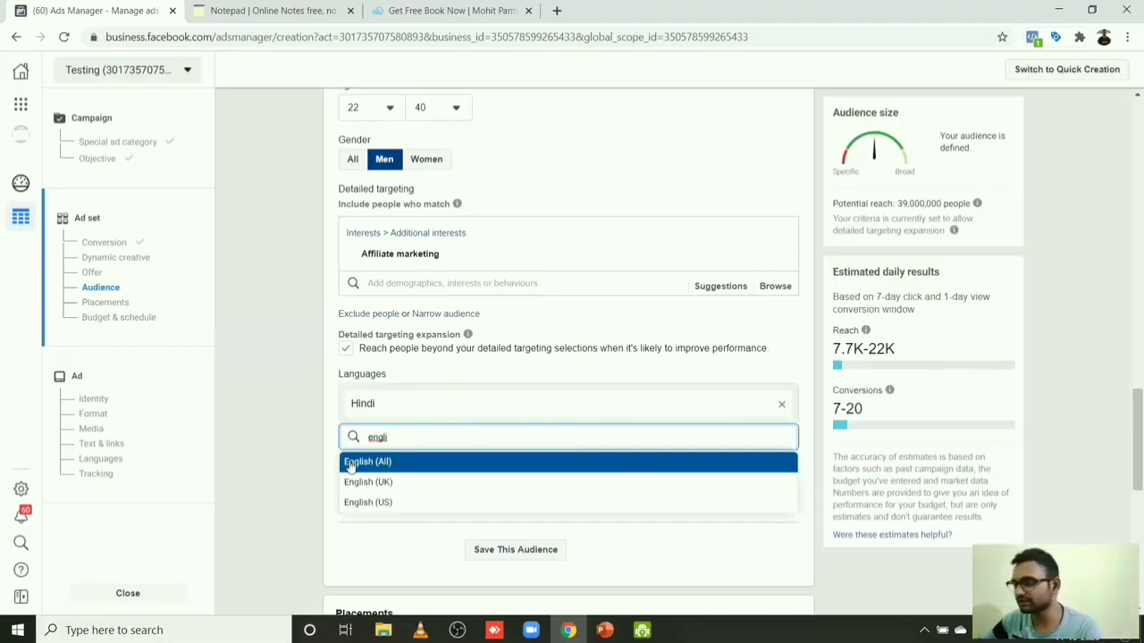
left_click(349, 462)
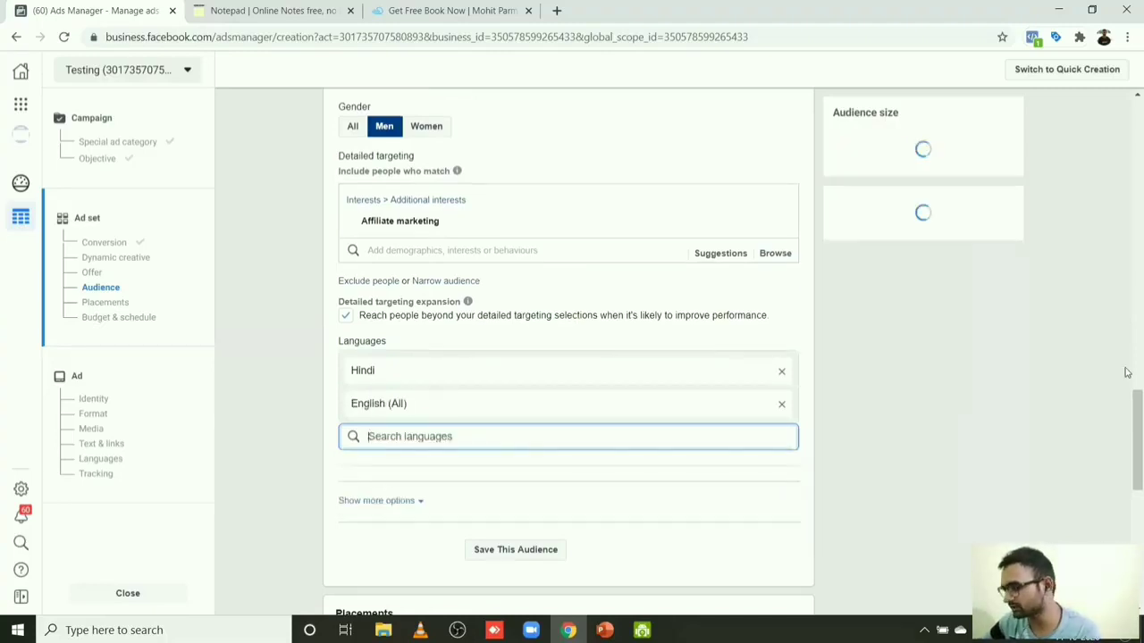
Step: Switch the ad set's placements from automatic to manual
left_click_drag(1127, 420, 1127, 521)
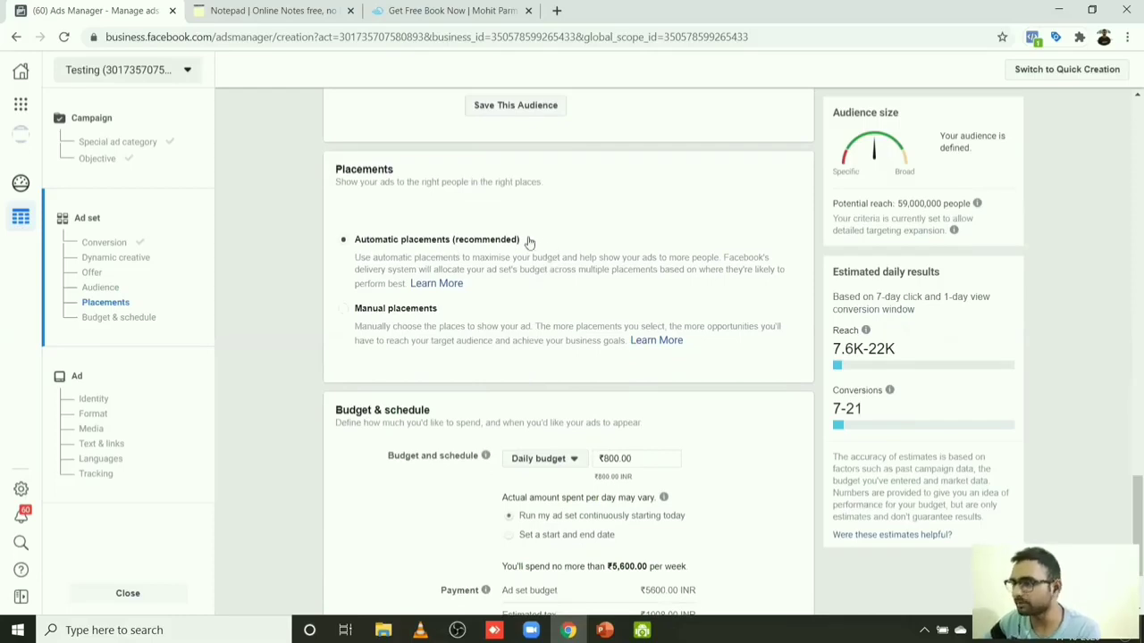
left_click_drag(529, 242, 464, 283)
left_click(400, 243)
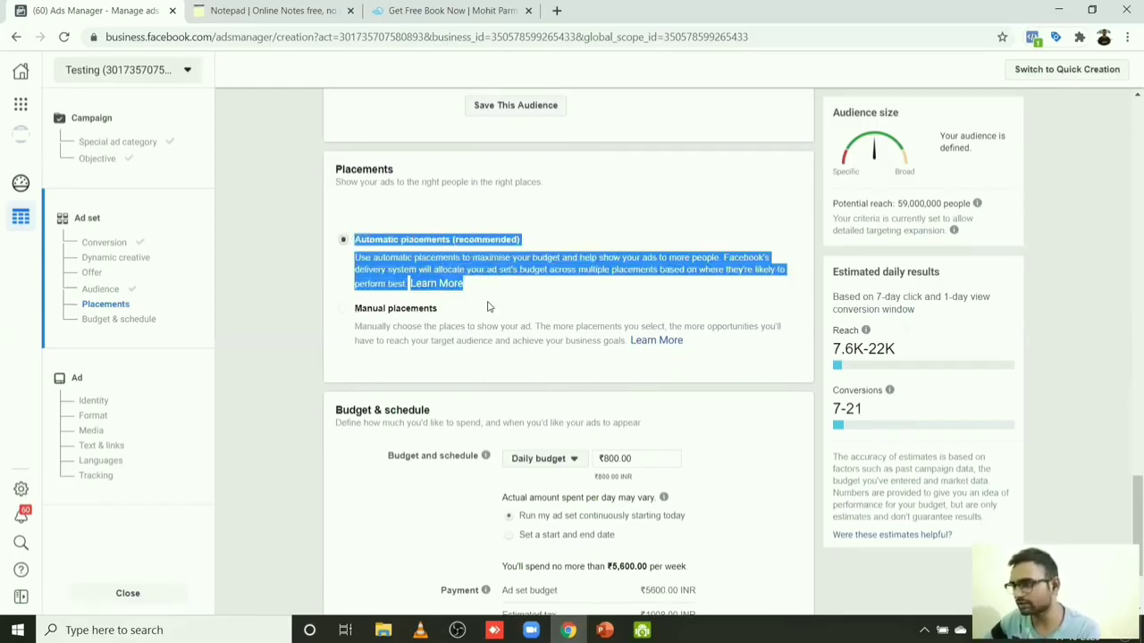
left_click(488, 307)
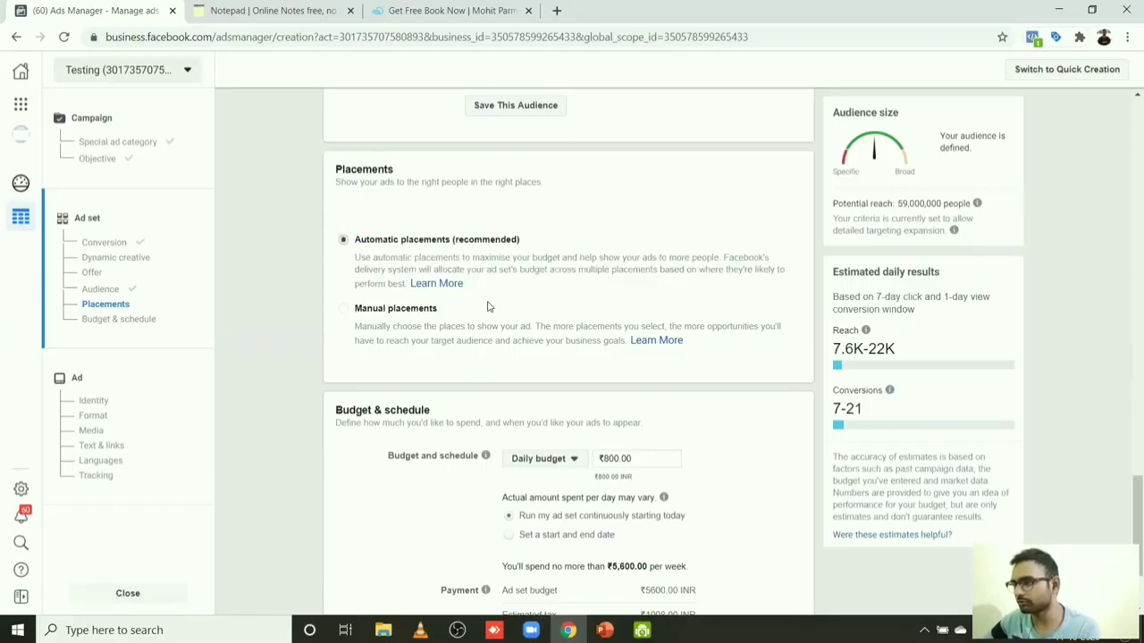
left_click(343, 312)
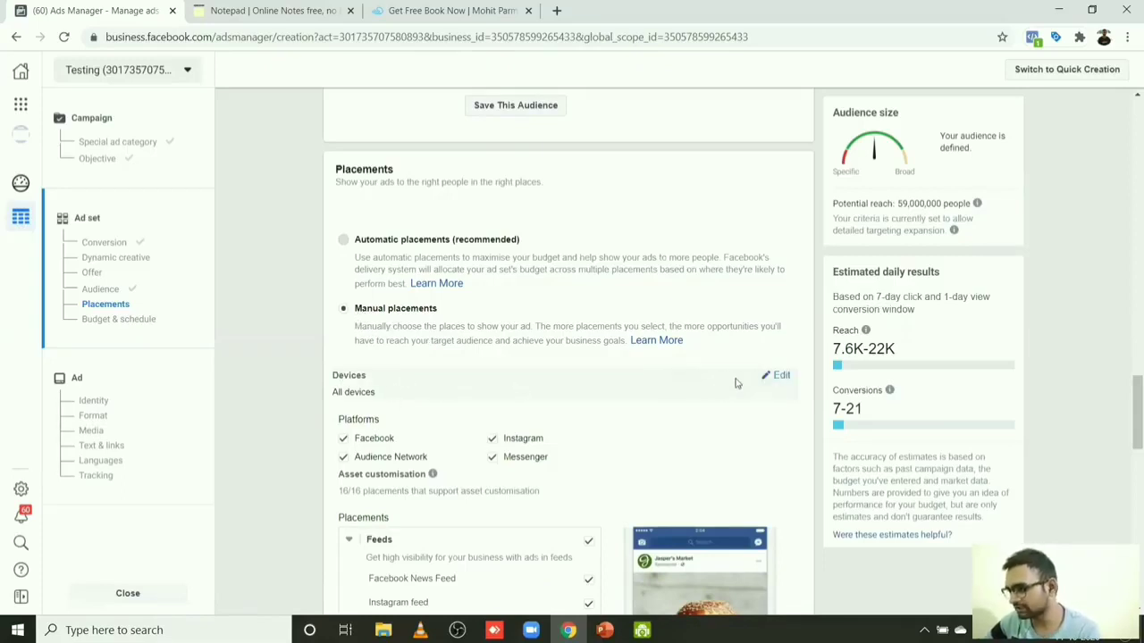
Step: Restrict the placement devices to Mobile by deselecting Desktop
left_click(780, 379)
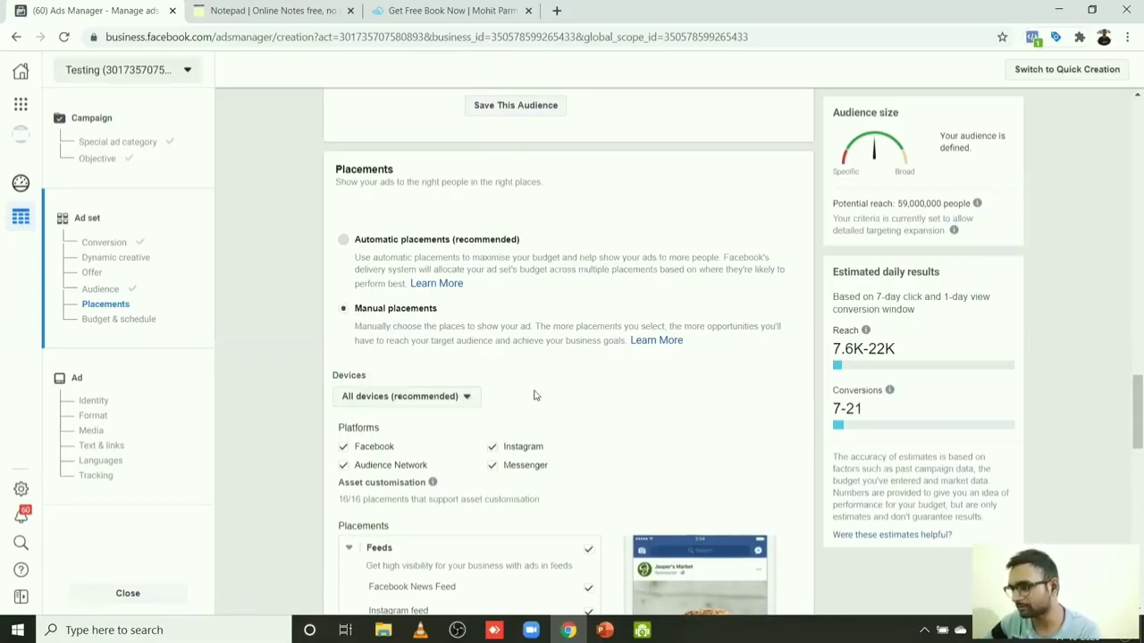
left_click(452, 399)
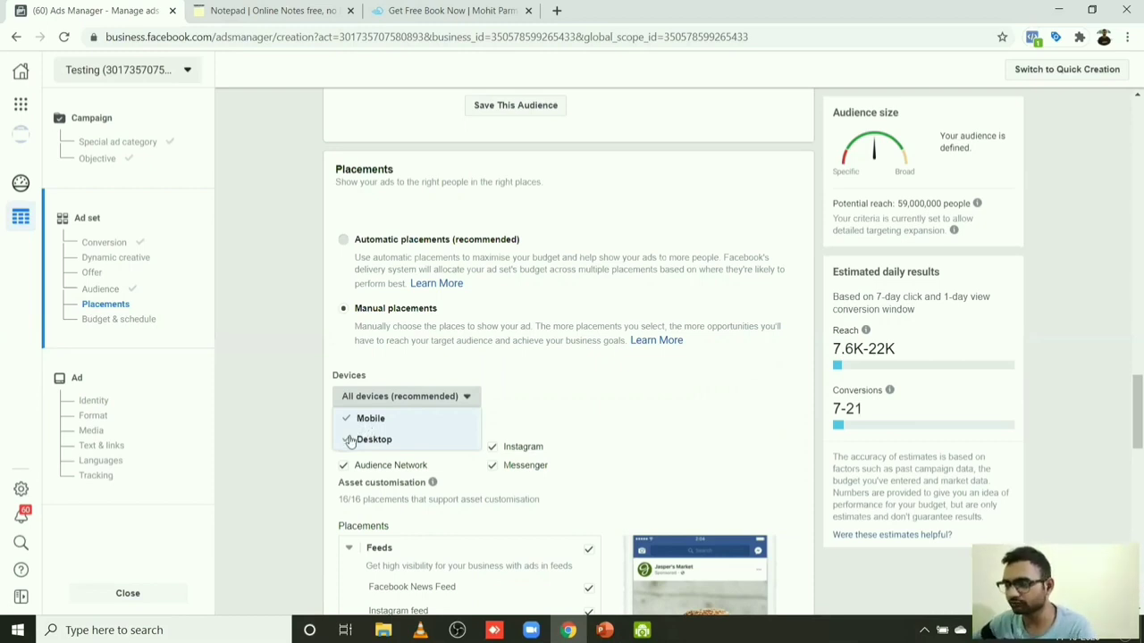
left_click(350, 440)
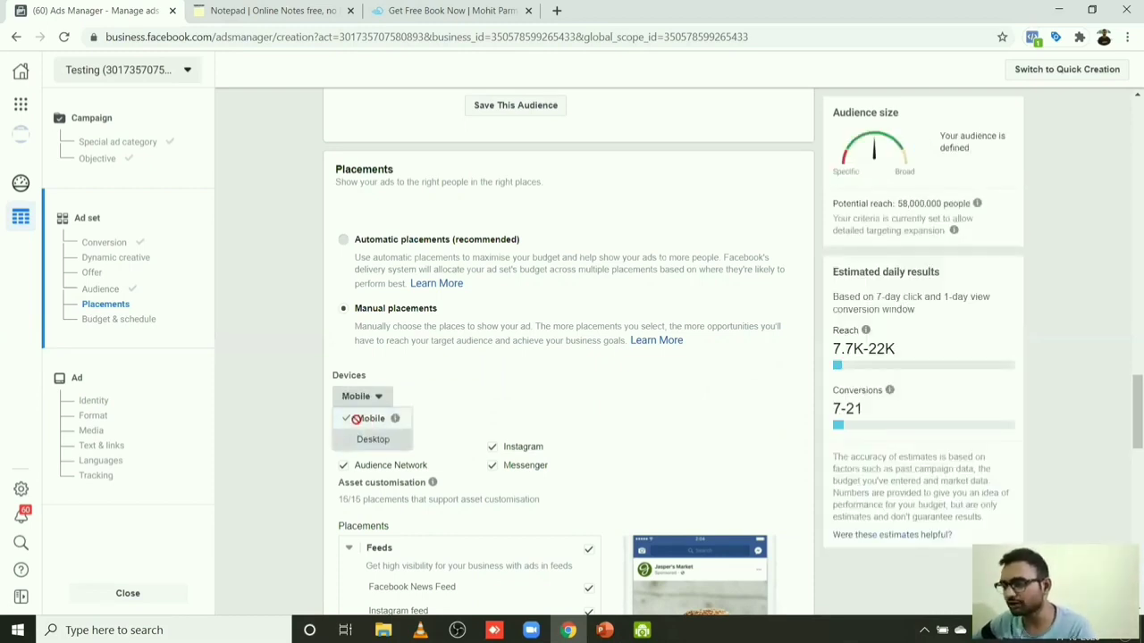
left_click(517, 411)
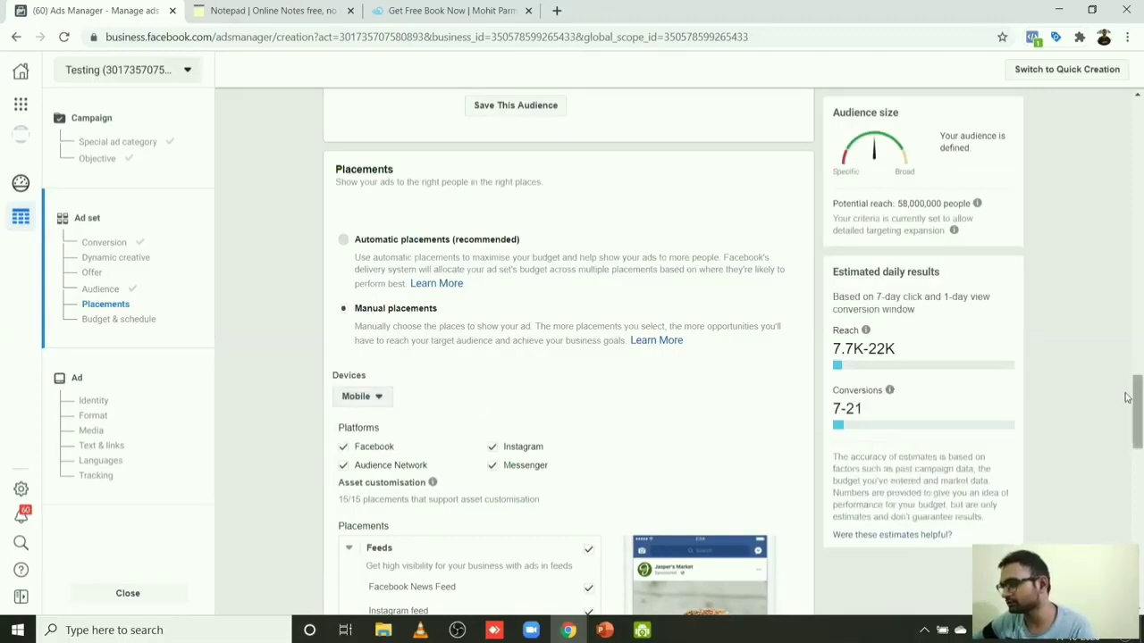
Step: Deselect the Audience Network, Messenger and Instagram platforms, keeping only Facebook
scroll(1127, 406, "down", 3)
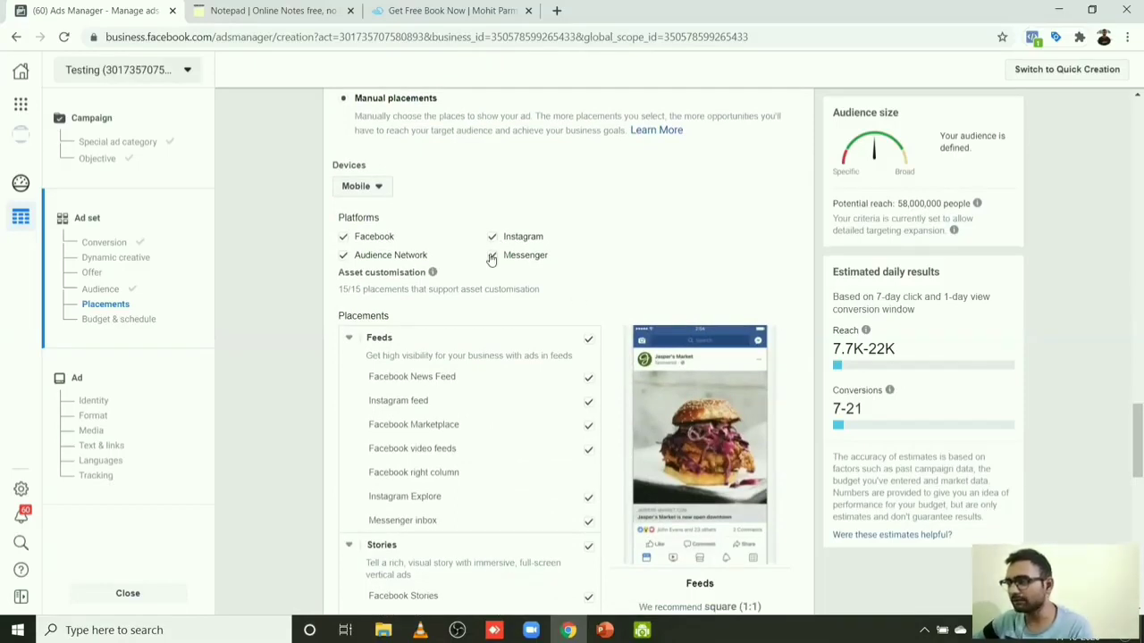
left_click_drag(337, 223, 387, 222)
left_click(387, 223)
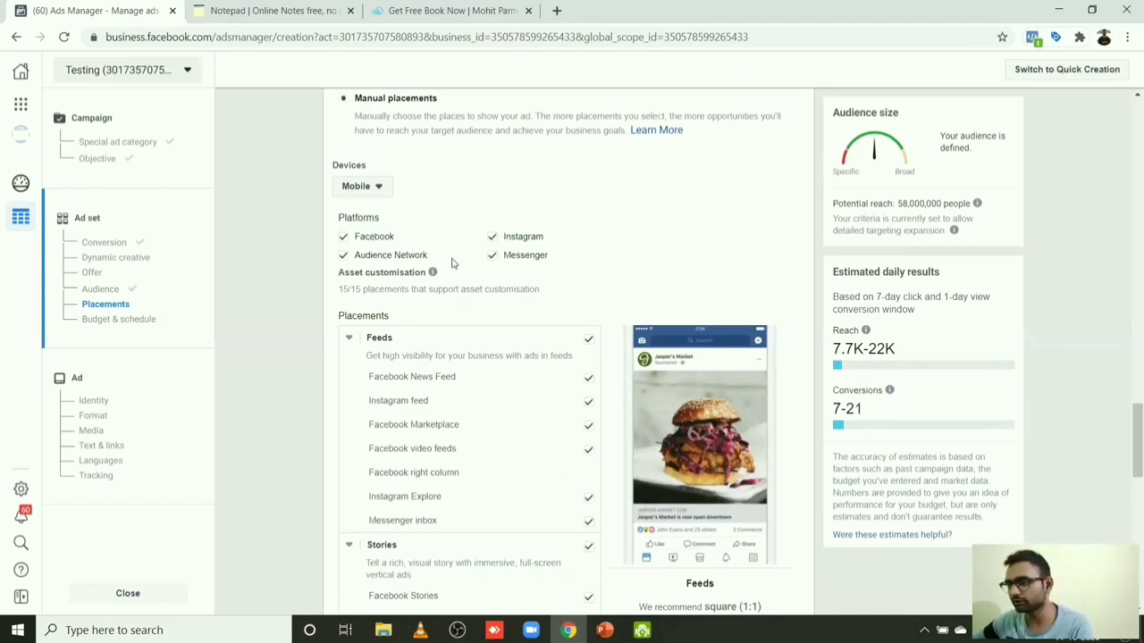
left_click(343, 257)
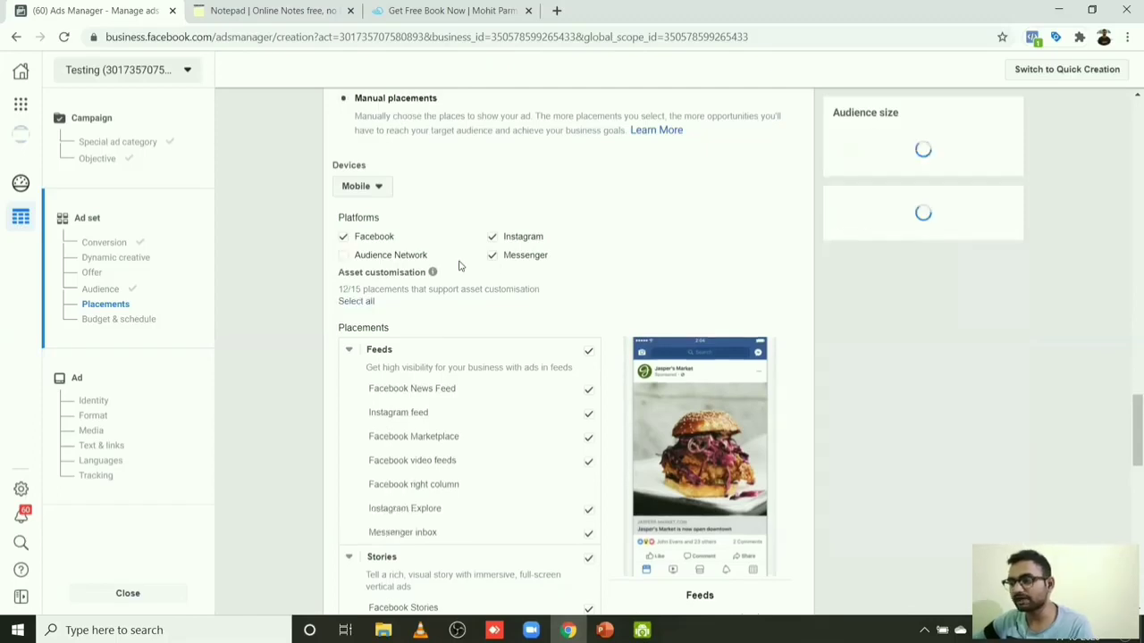
left_click(492, 256)
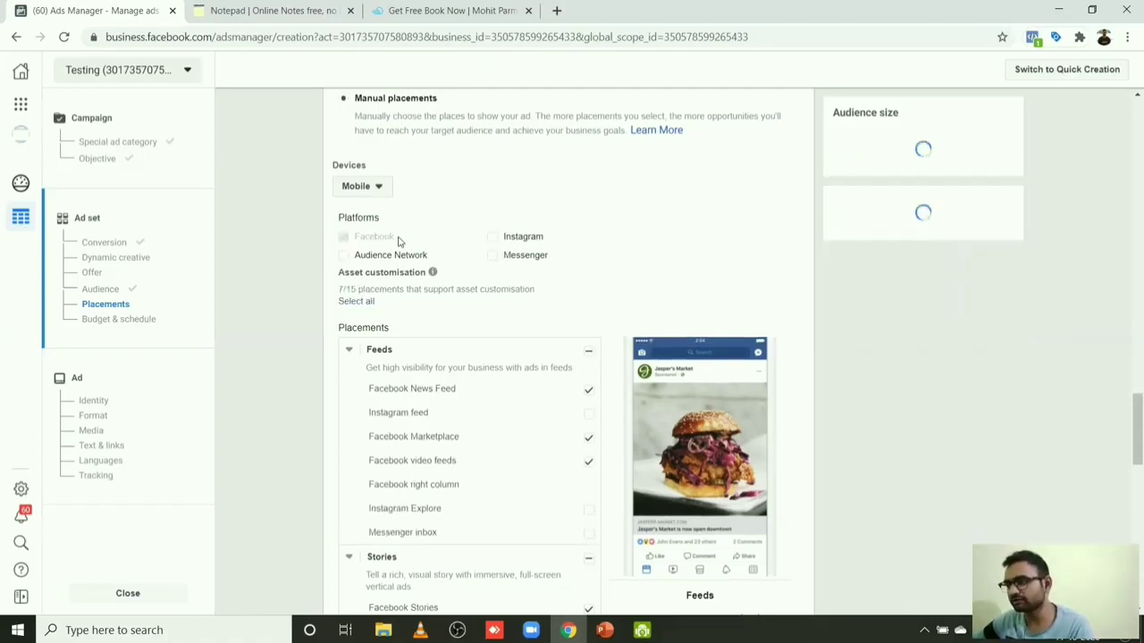
Step: Exclude Facebook Marketplace, Facebook video feeds and Facebook Stories from the placements, keeping Facebook News Feed
left_click_drag(1127, 435, 1128, 458)
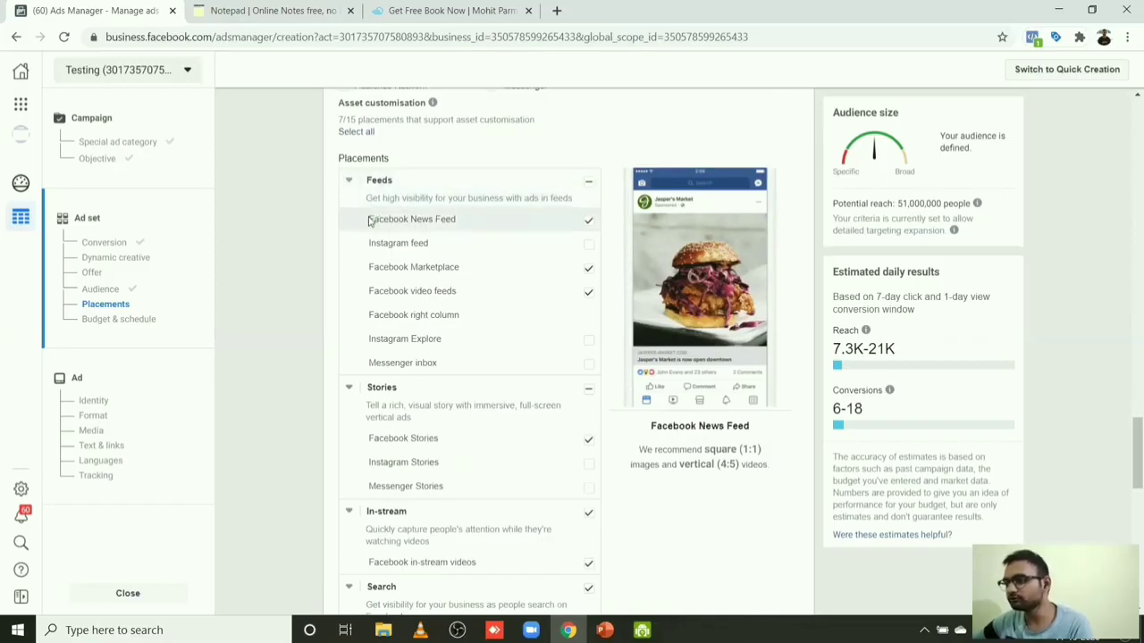
left_click_drag(370, 221, 461, 226)
left_click(461, 226)
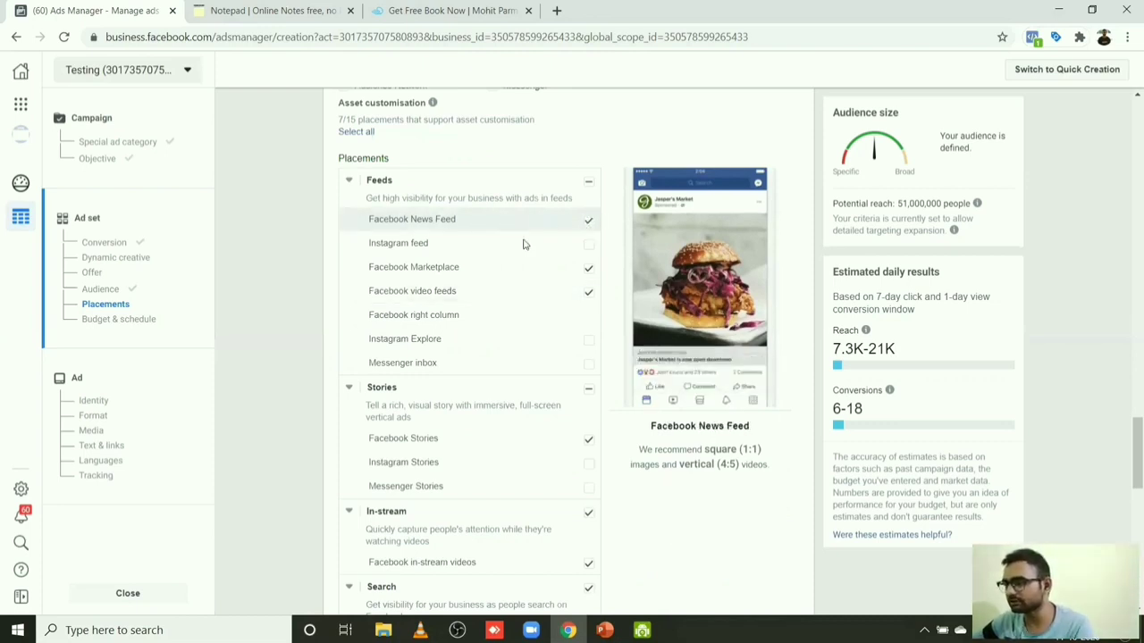
left_click(589, 271)
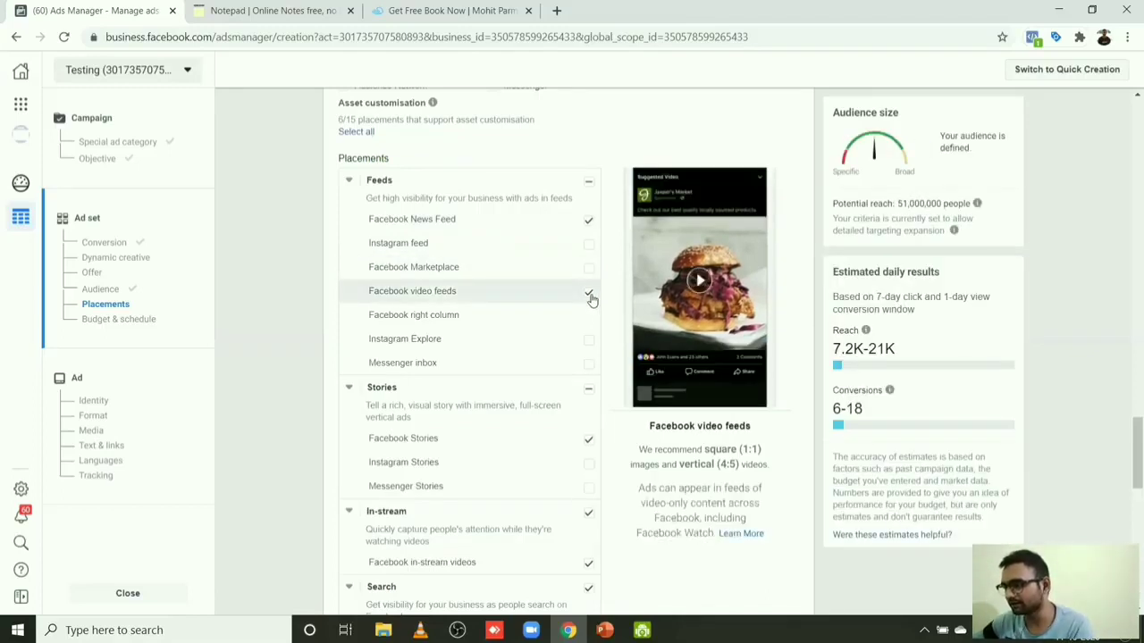
left_click(589, 295)
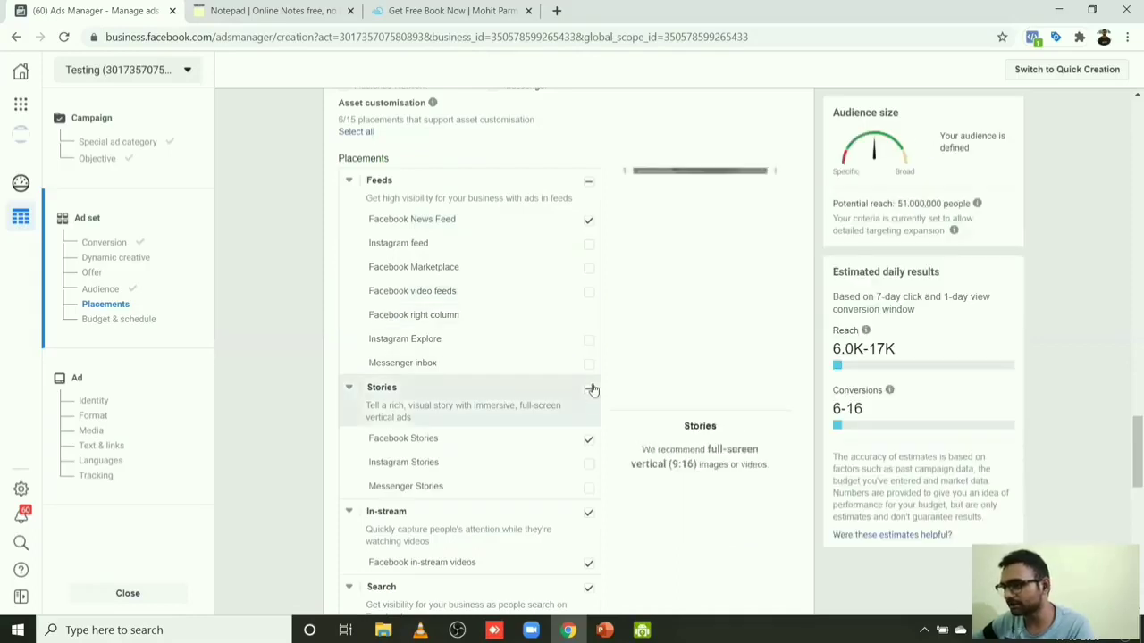
left_click(589, 444)
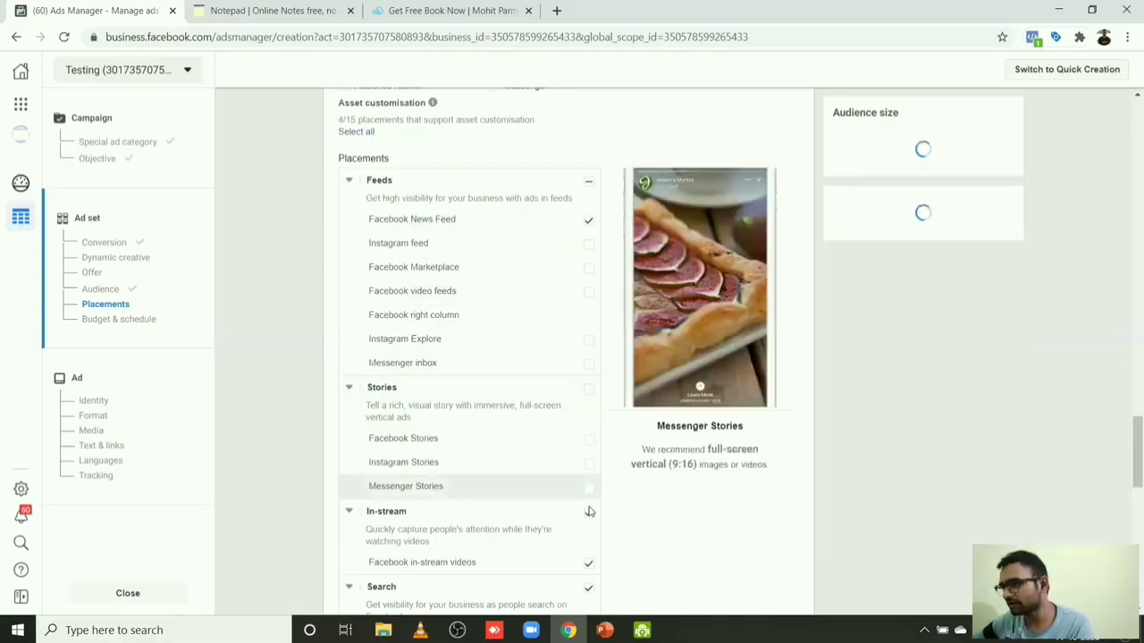
Step: Exclude the In-stream, Search and In-article placement groups
left_click_drag(1129, 440, 1125, 482)
scroll(1117, 473, "down", 1)
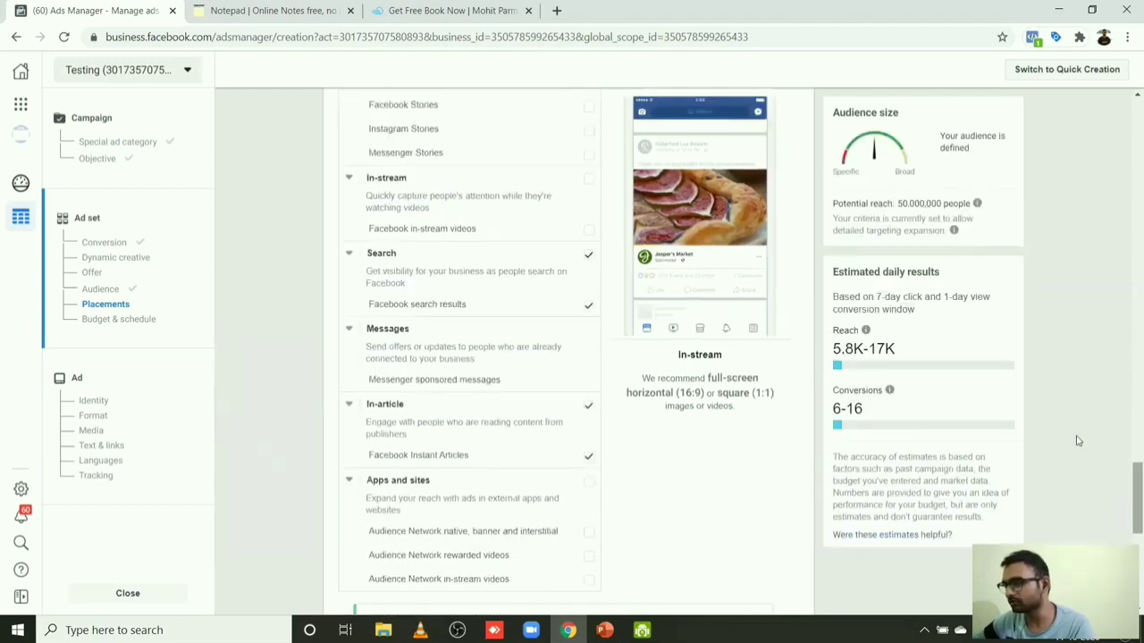
left_click(587, 260)
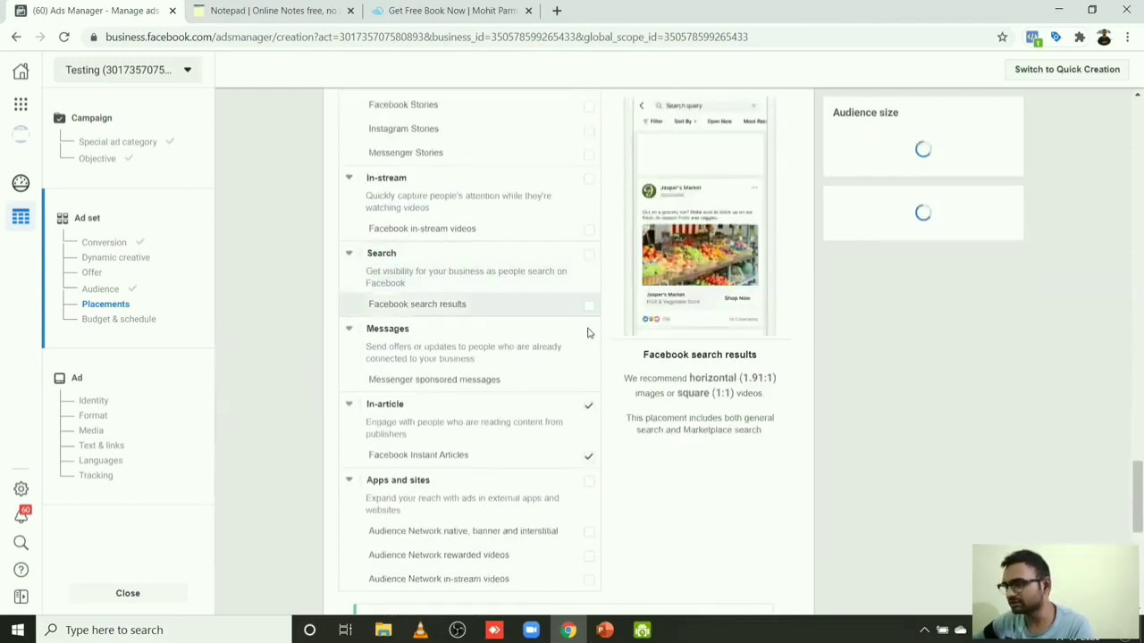
left_click(590, 406)
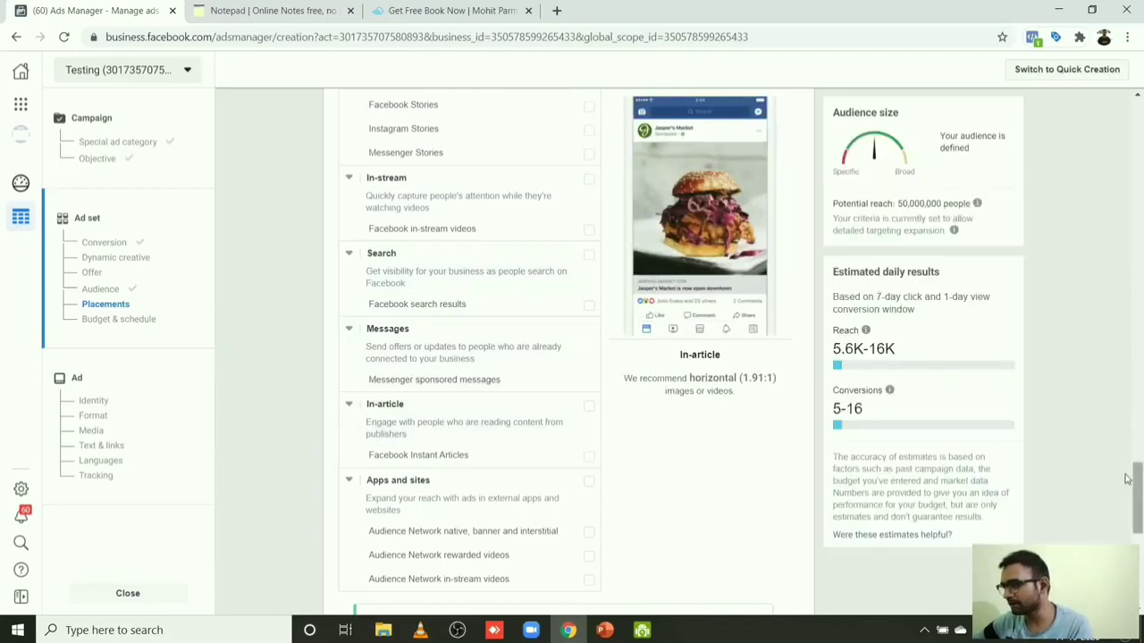
Step: Show the additional placement options, keep all mobile devices, and limit delivery to devices connected to Wi-Fi
left_click_drag(1122, 489, 1128, 521)
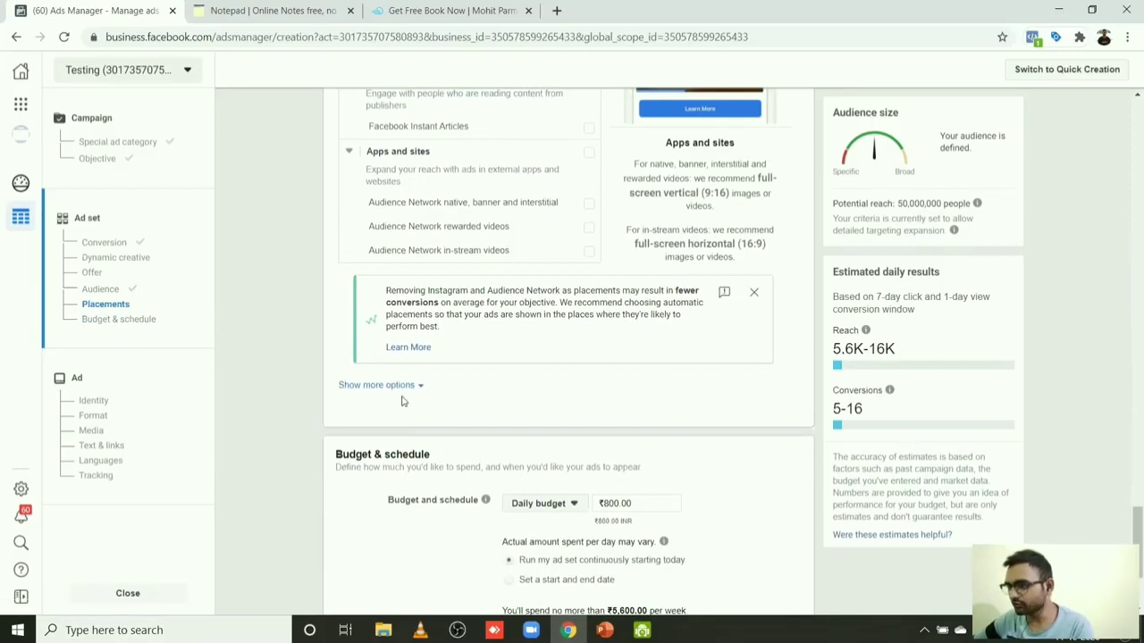
left_click(383, 387)
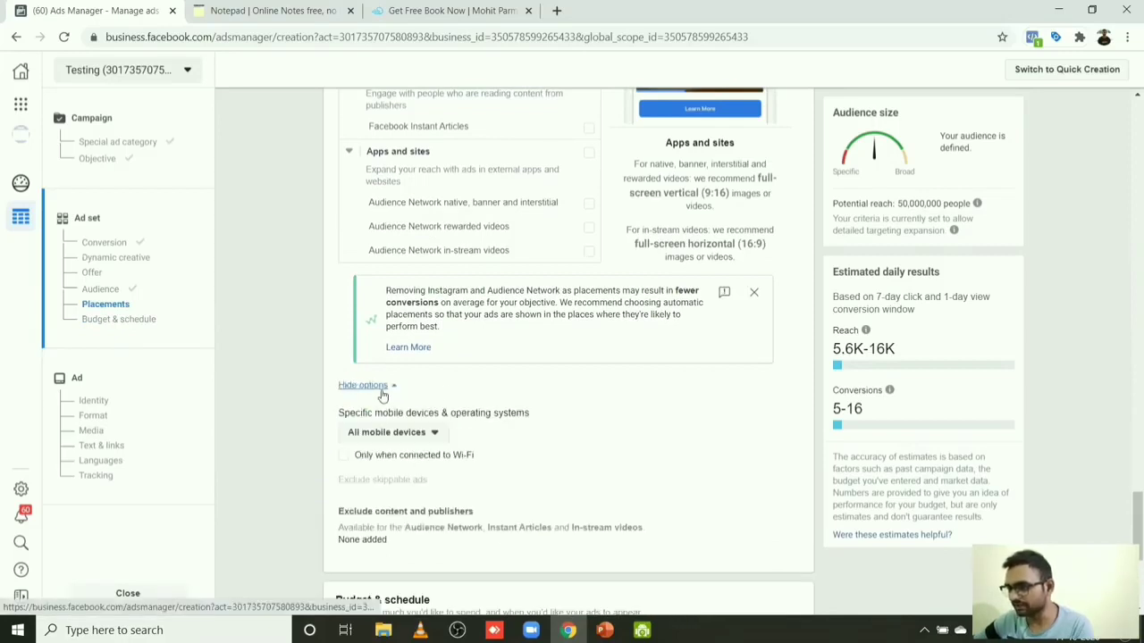
left_click(350, 432)
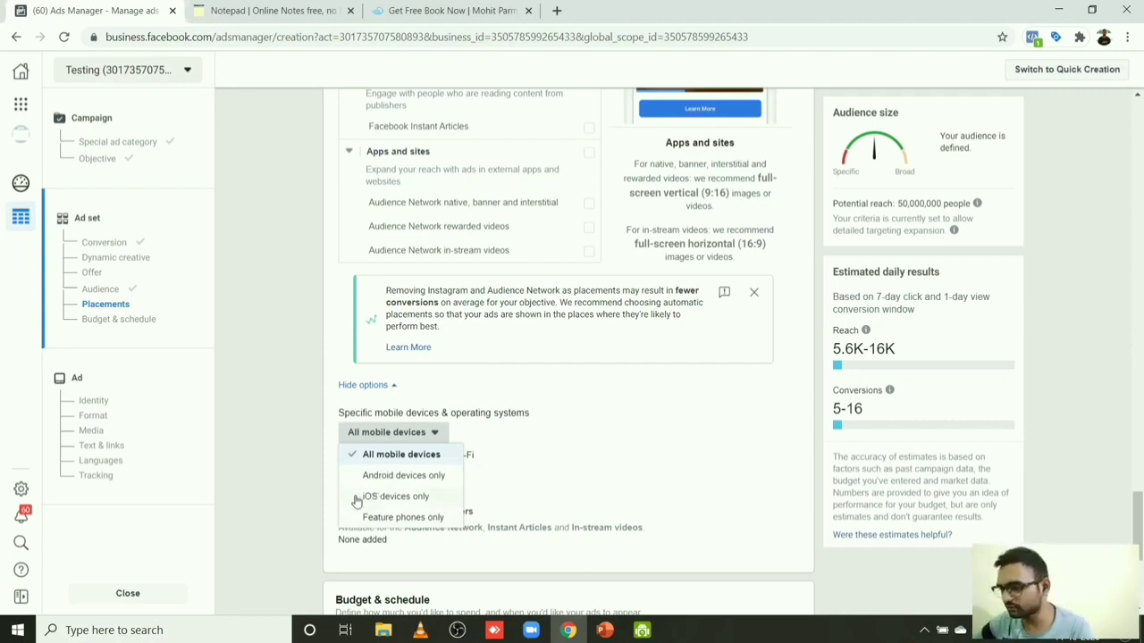
left_click(305, 465)
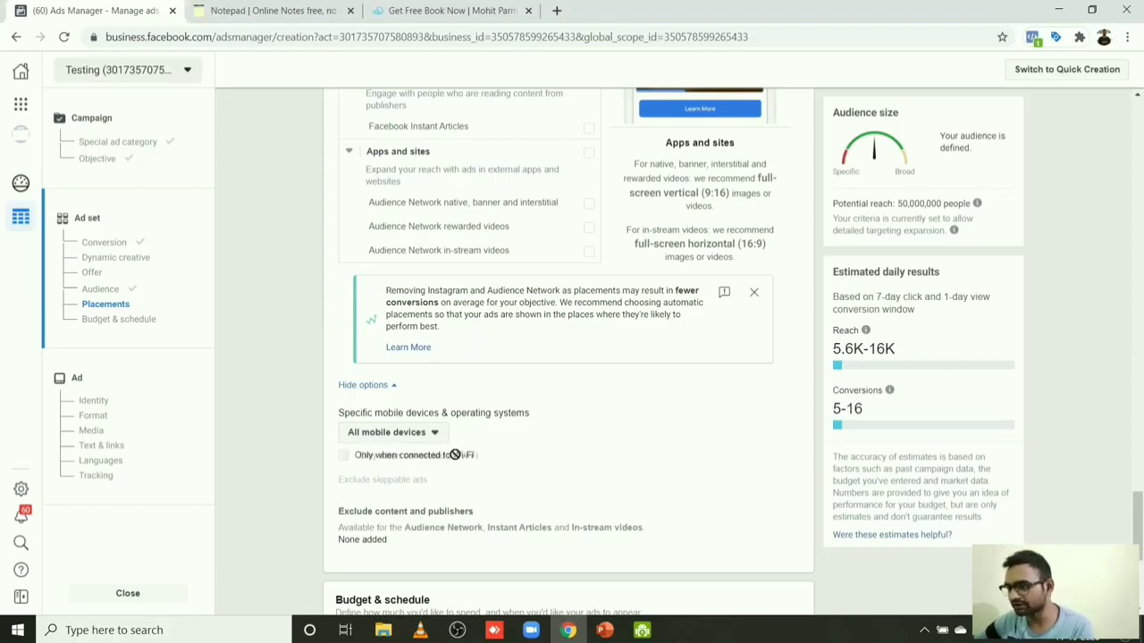
left_click(344, 457)
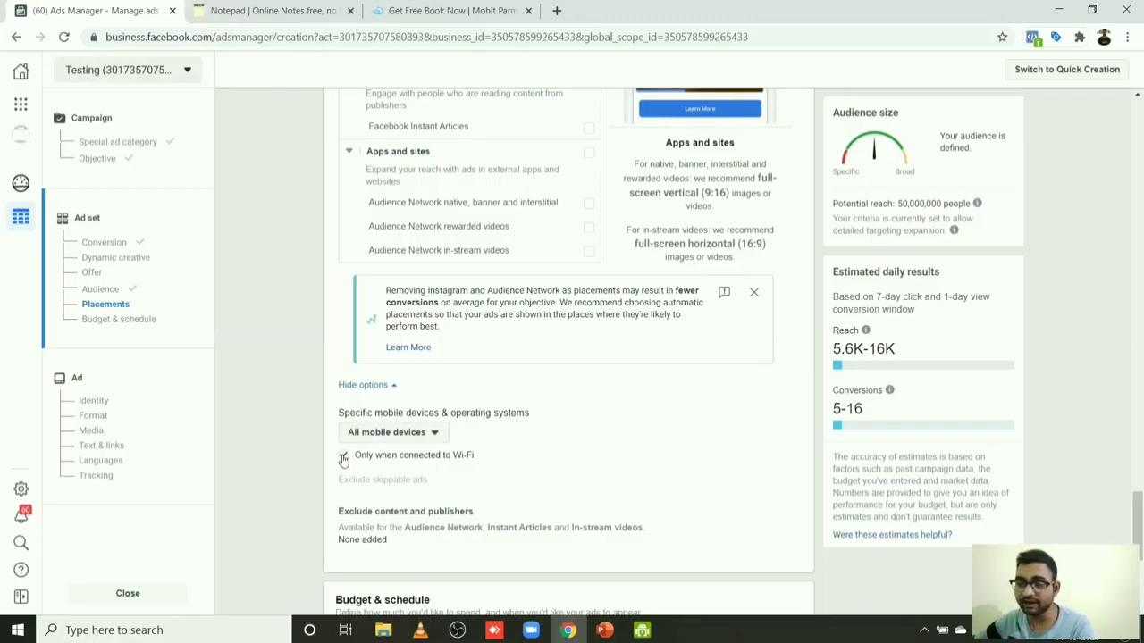
left_click(344, 458)
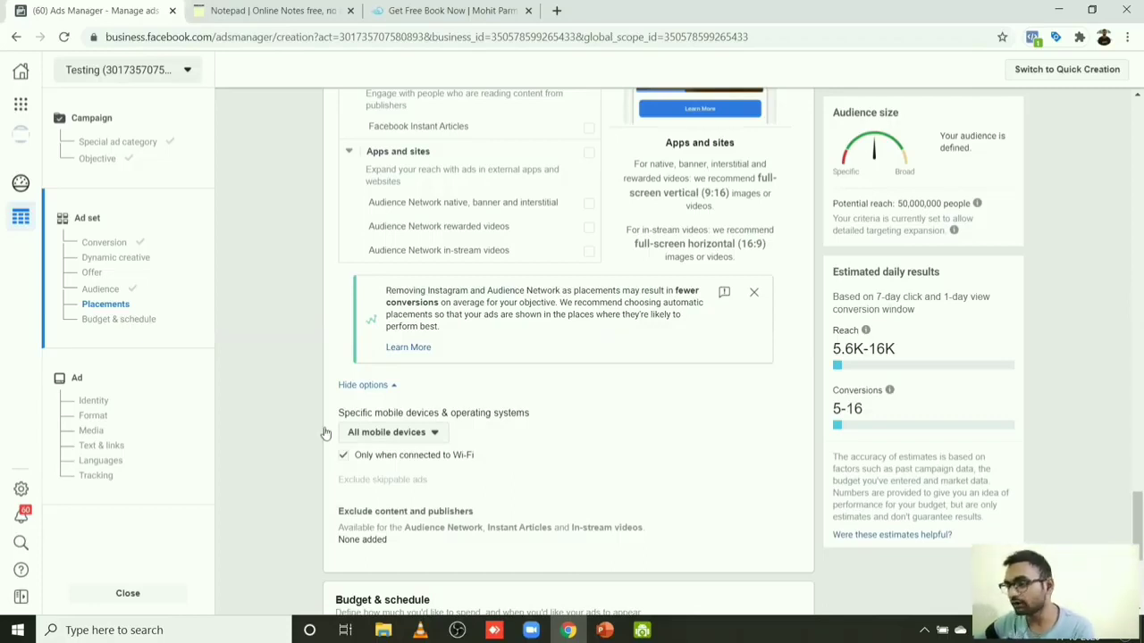
Step: Remove the restriction that limits ad delivery to mobile devices connected to Wi-Fi
left_click(344, 457)
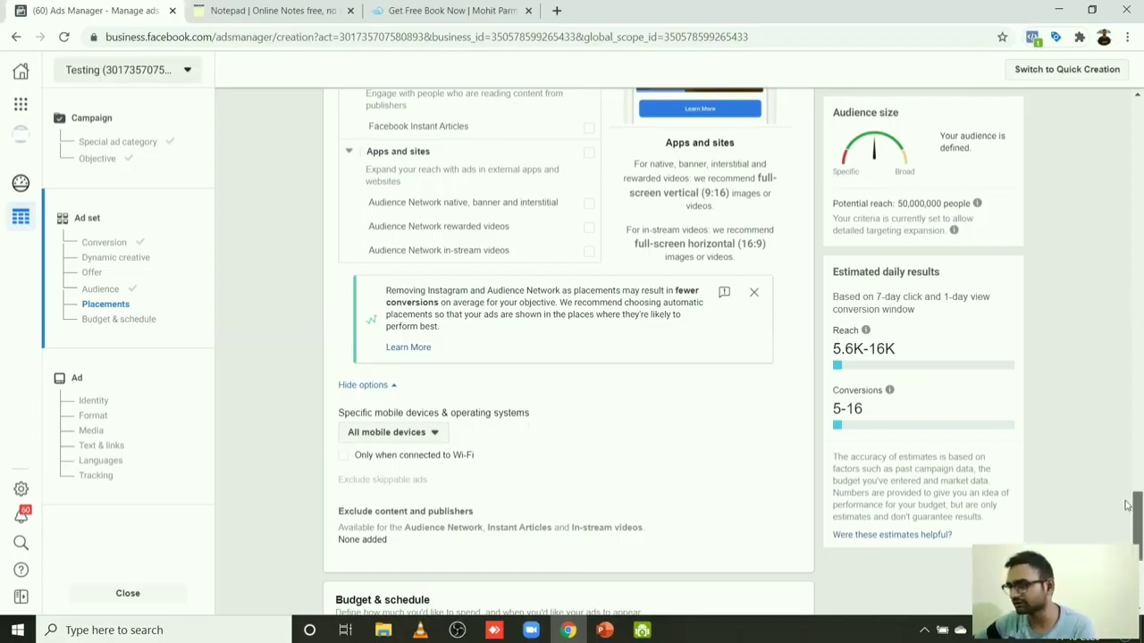
mouse_move(1128, 505)
left_mouse_down()
mouse_move(1128, 528)
mouse_move(1127, 509)
left_mouse_up()
scroll(1128, 509, "down", 3)
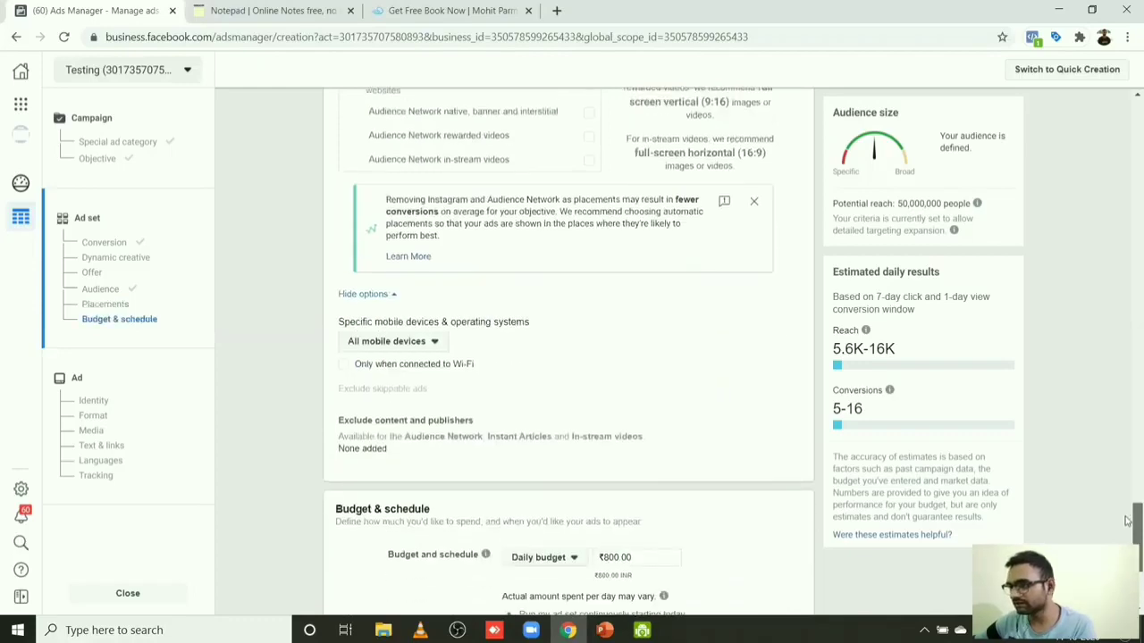
scroll(1128, 472, "up", 5)
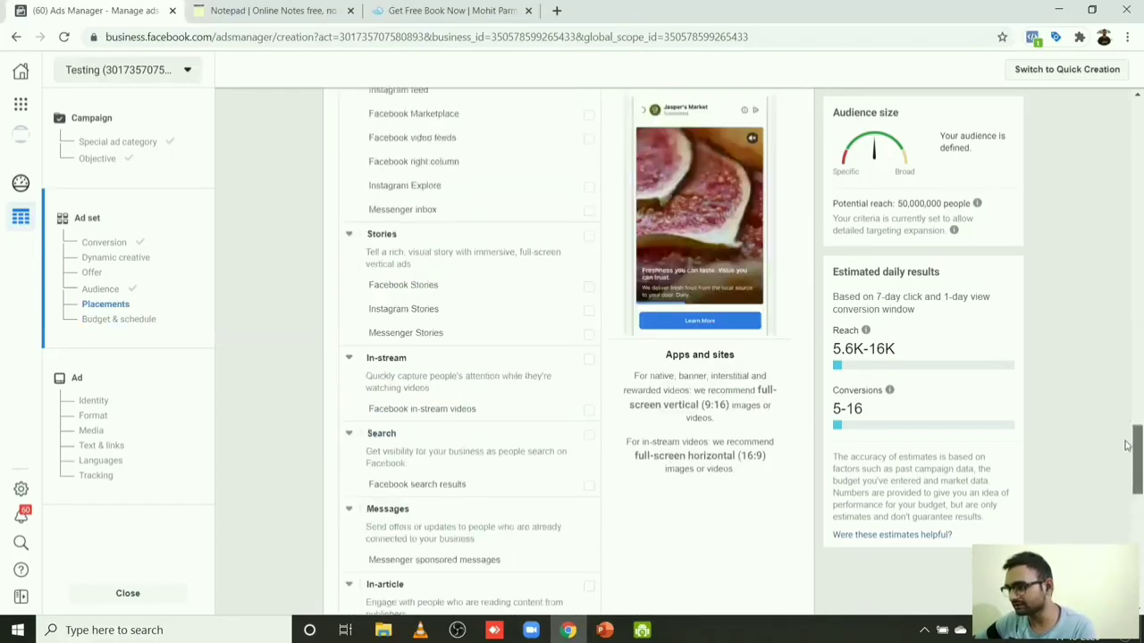
scroll(1127, 472, "down", 7)
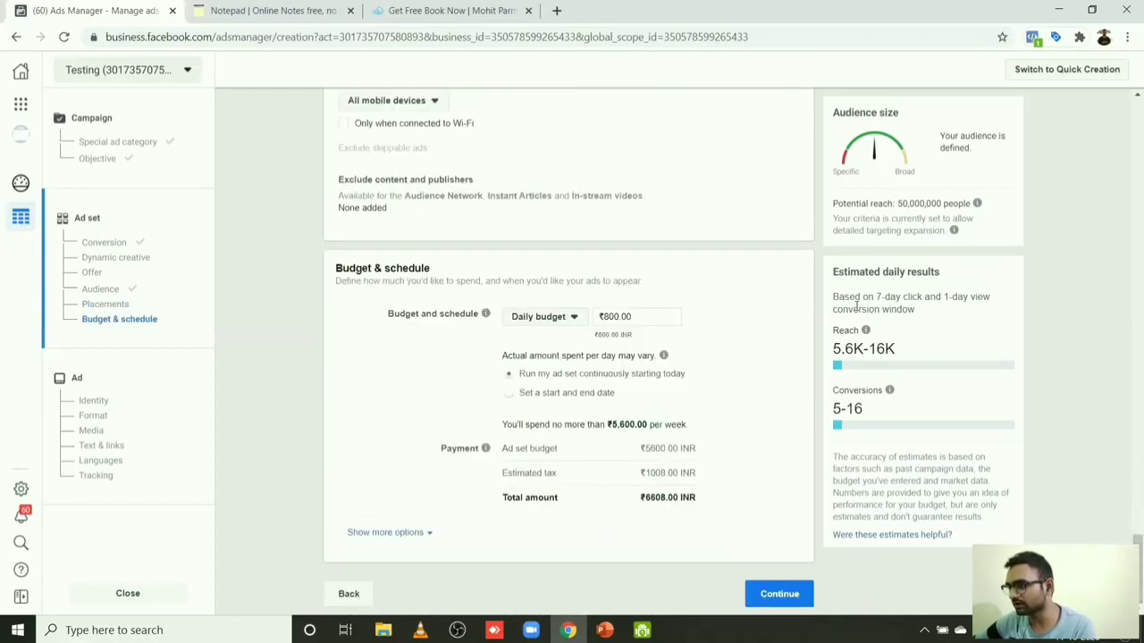
Step: Set the ad set's daily budget to ₹200
left_click(633, 316)
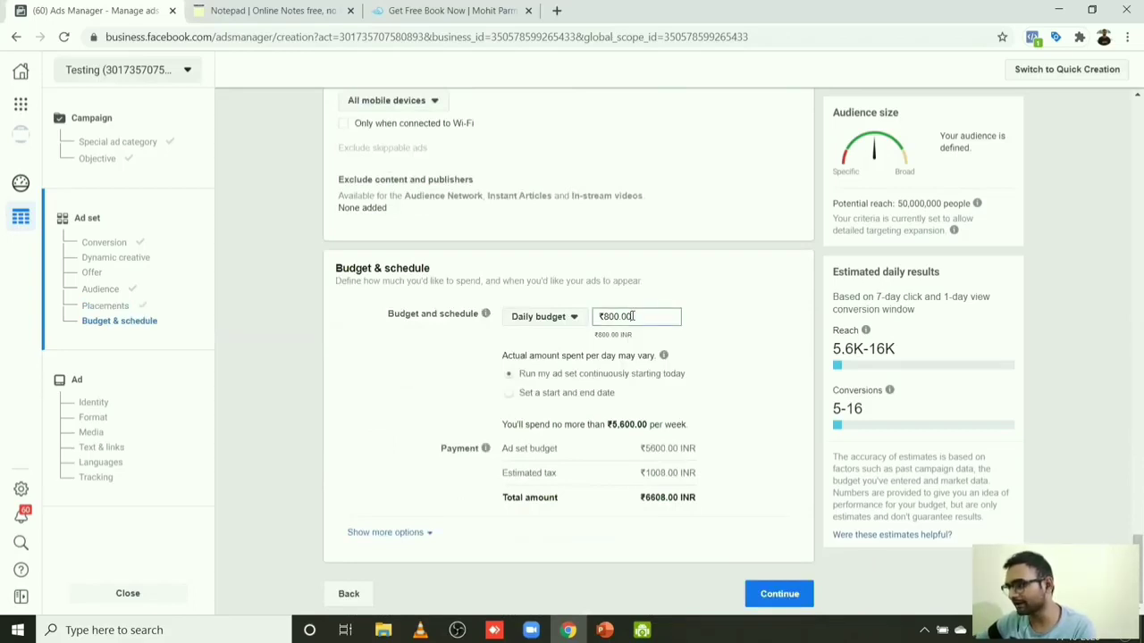
key("BackSpace")
key("BackSpace")
key("BackSpace")
key("BackSpace")
key("BackSpace")
key("BackSpace")
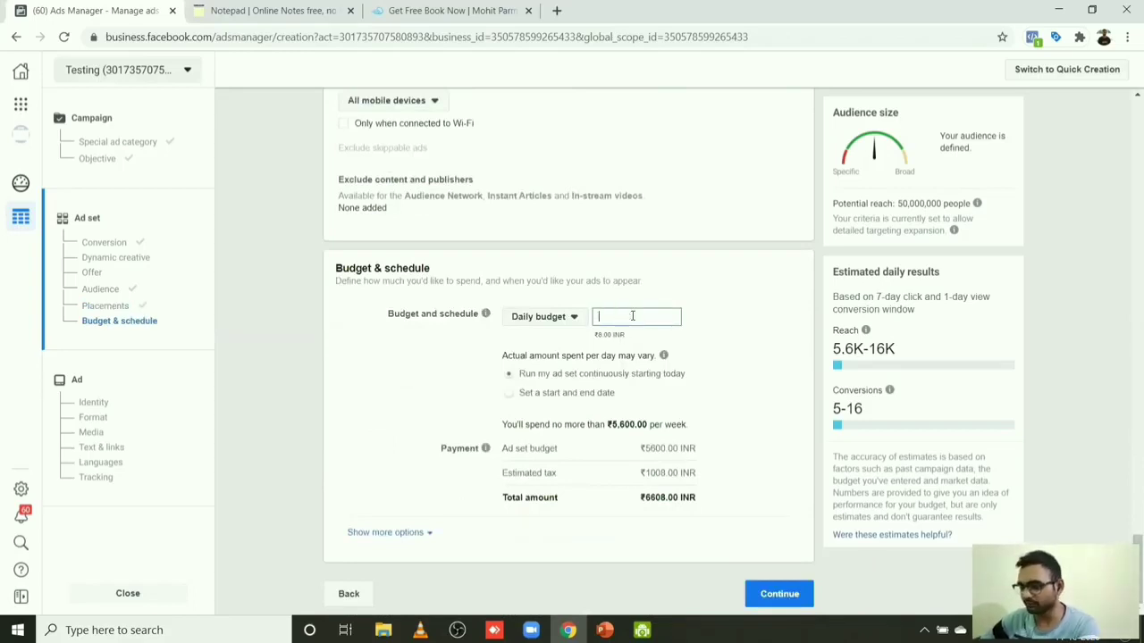
type("200")
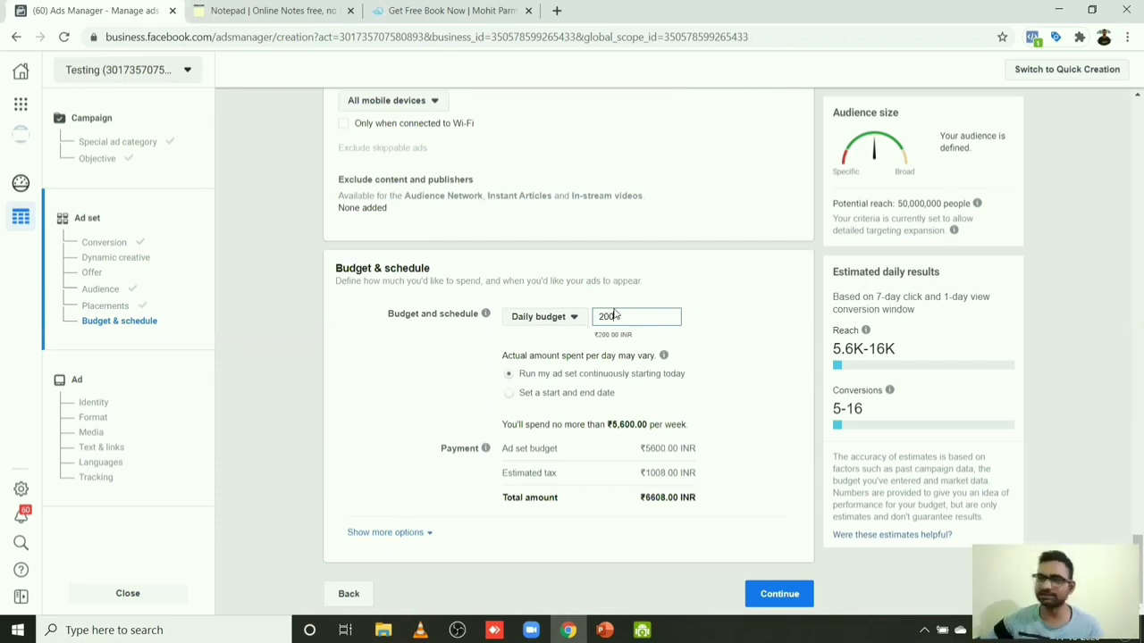
Step: Try a daily budget of ₹500, and return the amount to ₹200
key("BackSpace")
key("BackSpace")
key("BackSpace")
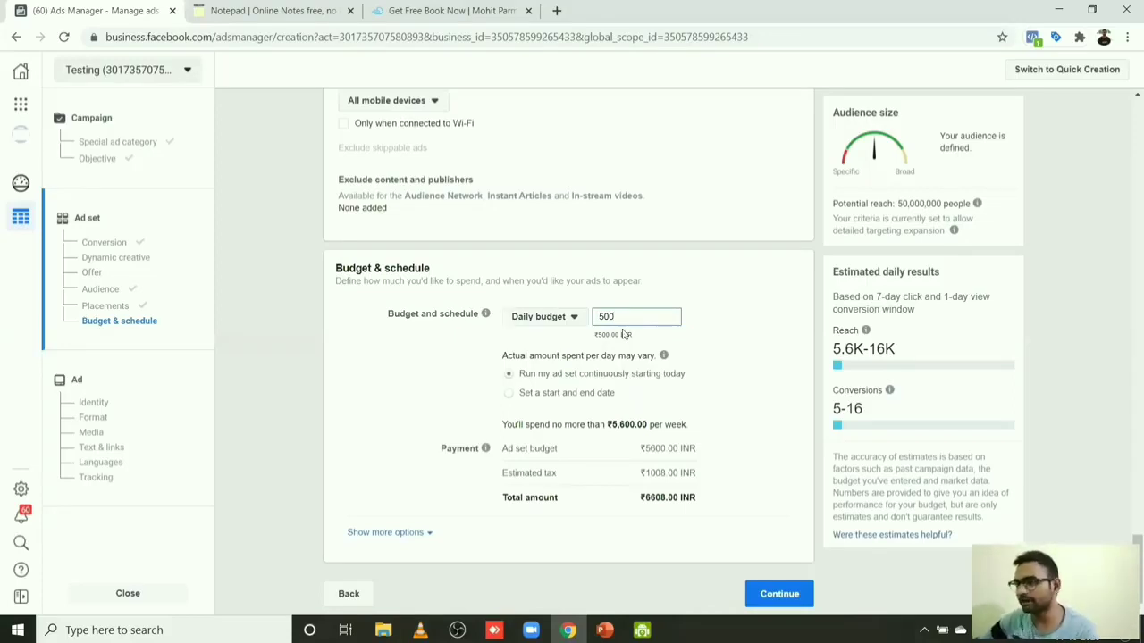
key("BackSpace")
key("BackSpace")
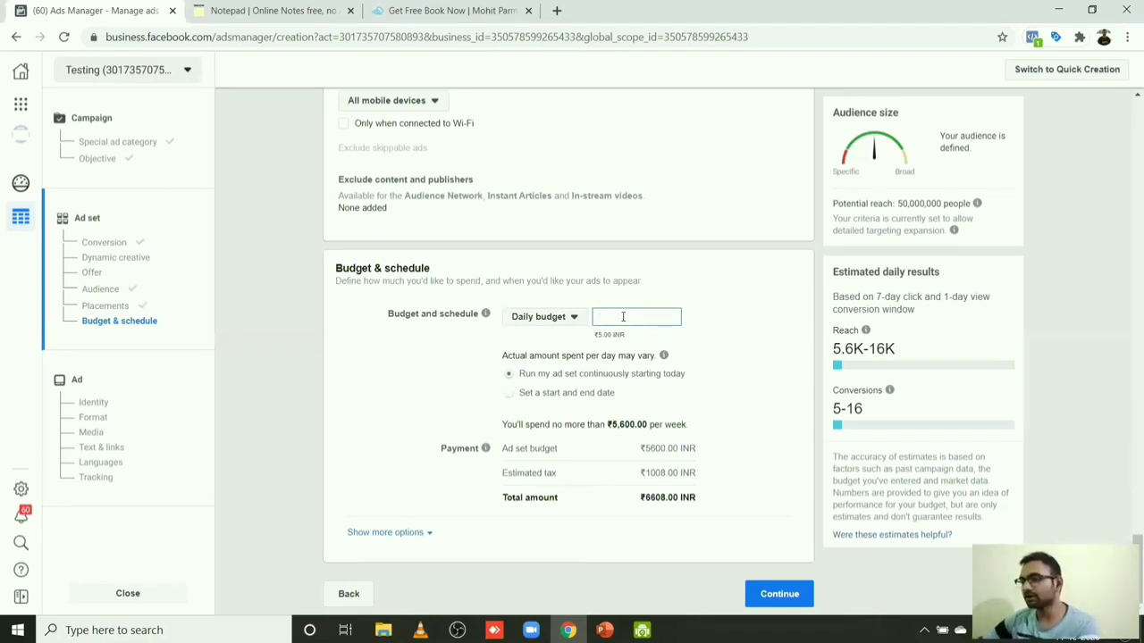
type("200")
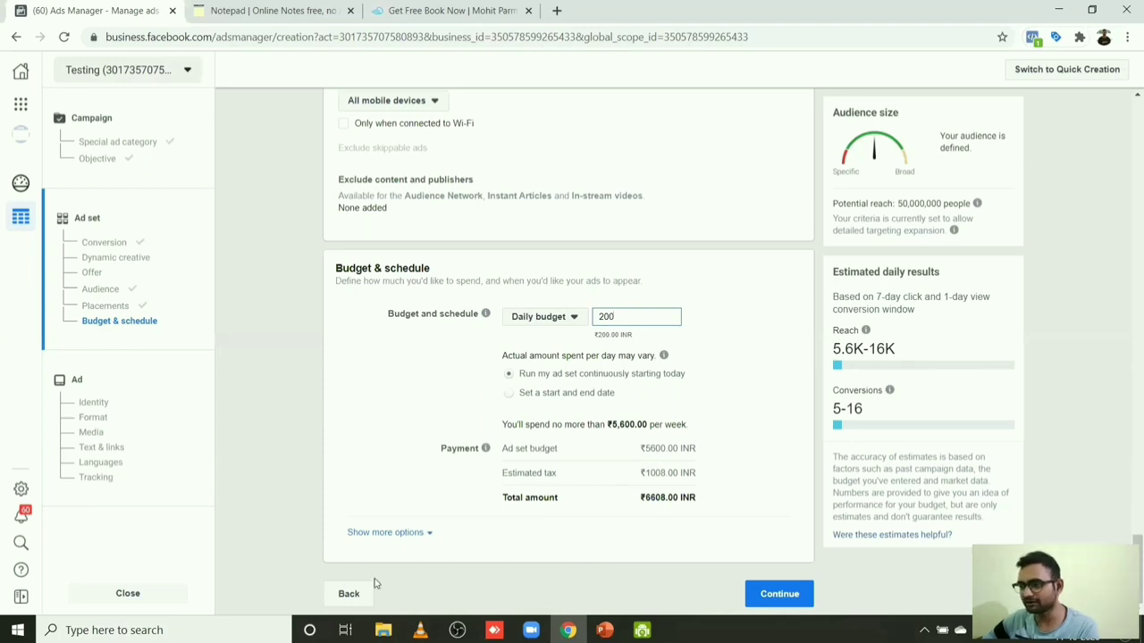
Step: Continue from the ad set to the ad setup and name the ad "Ad 1"
left_click(788, 593)
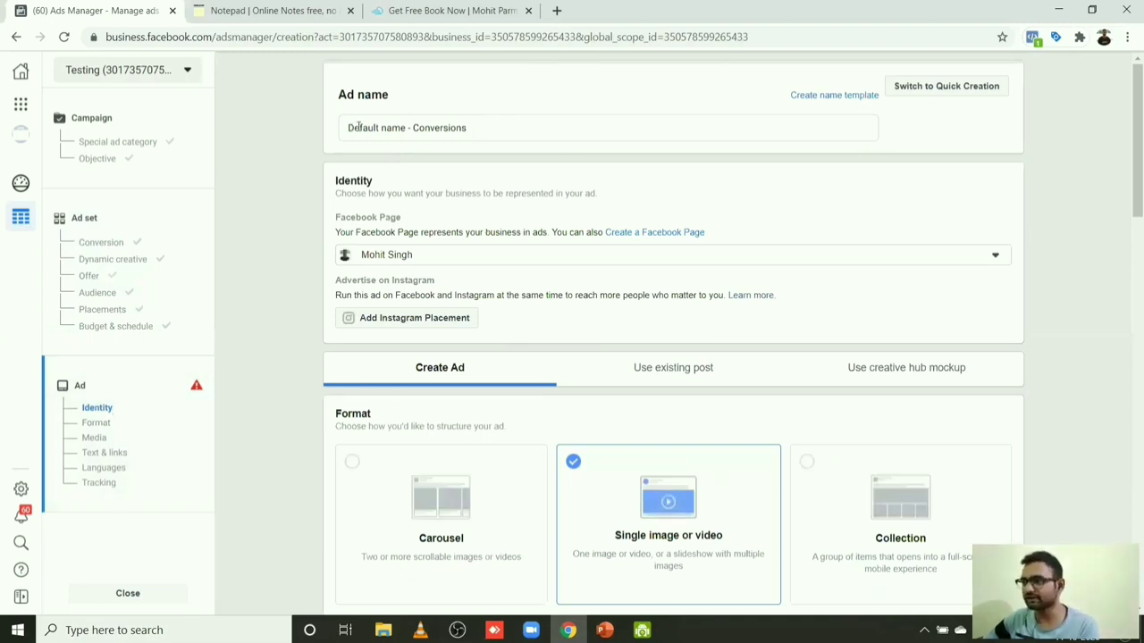
left_click_drag(352, 127, 501, 129)
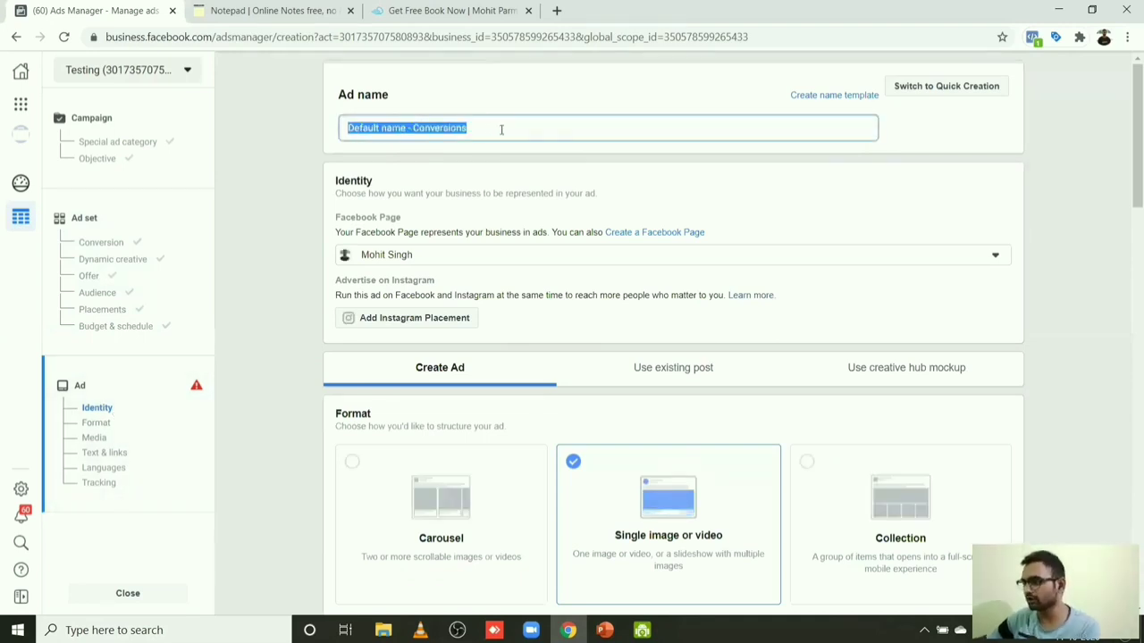
key("BackSpace")
type("Ad 1")
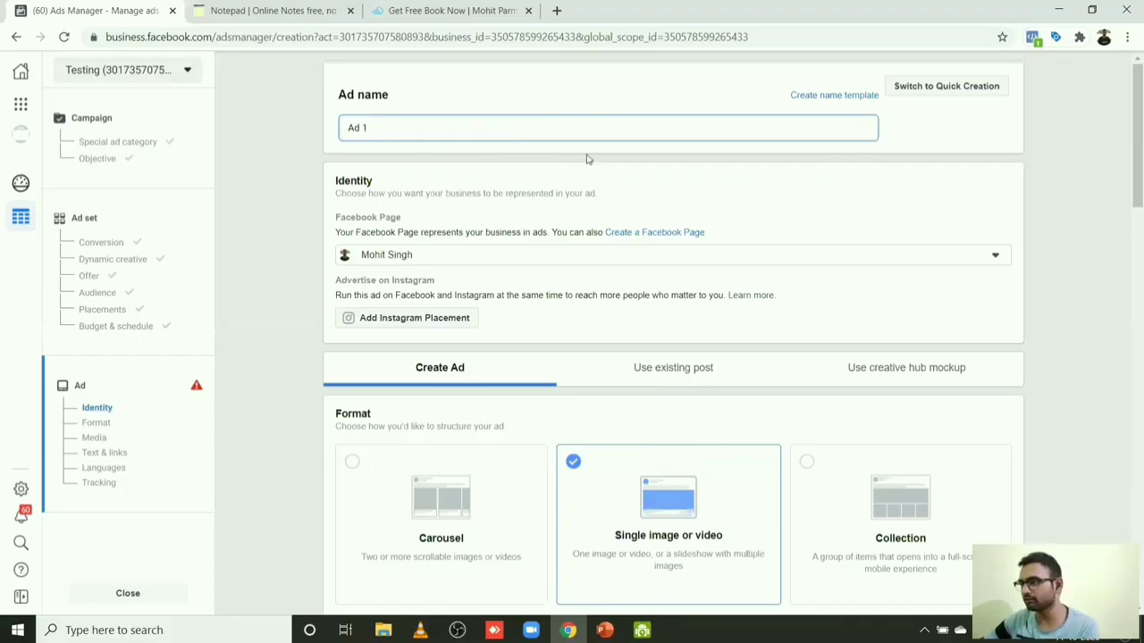
Step: Keep the single image or video format and upload the four "Free Book Exposed The Secrets" PNG images from Downloads as ad media
scroll(1128, 152, "down", 2)
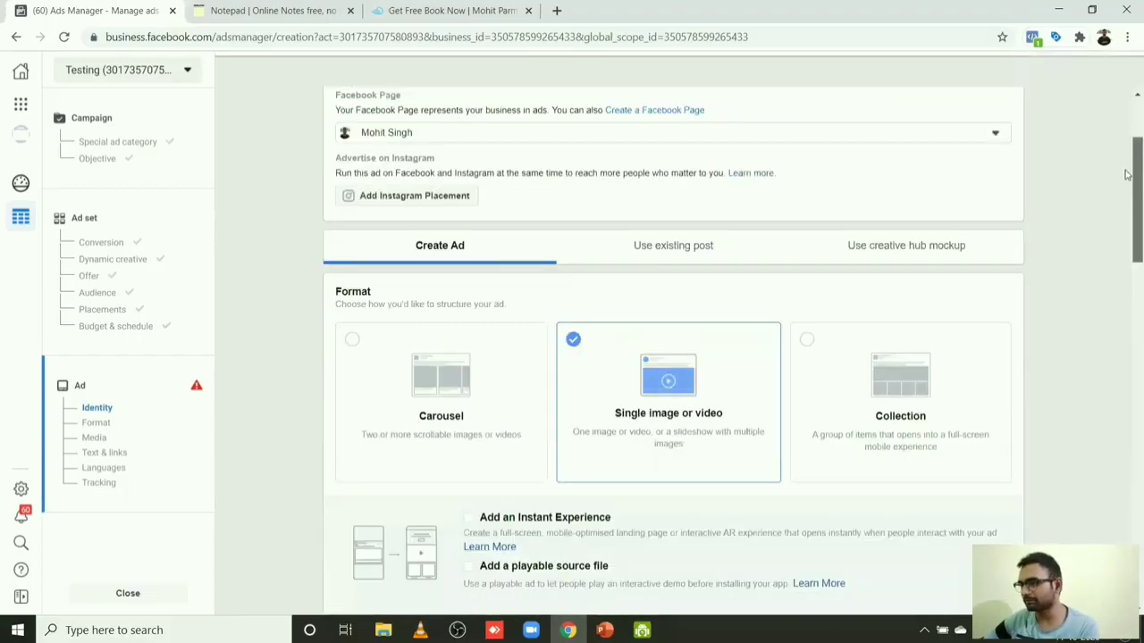
scroll(1126, 183, "down", 1)
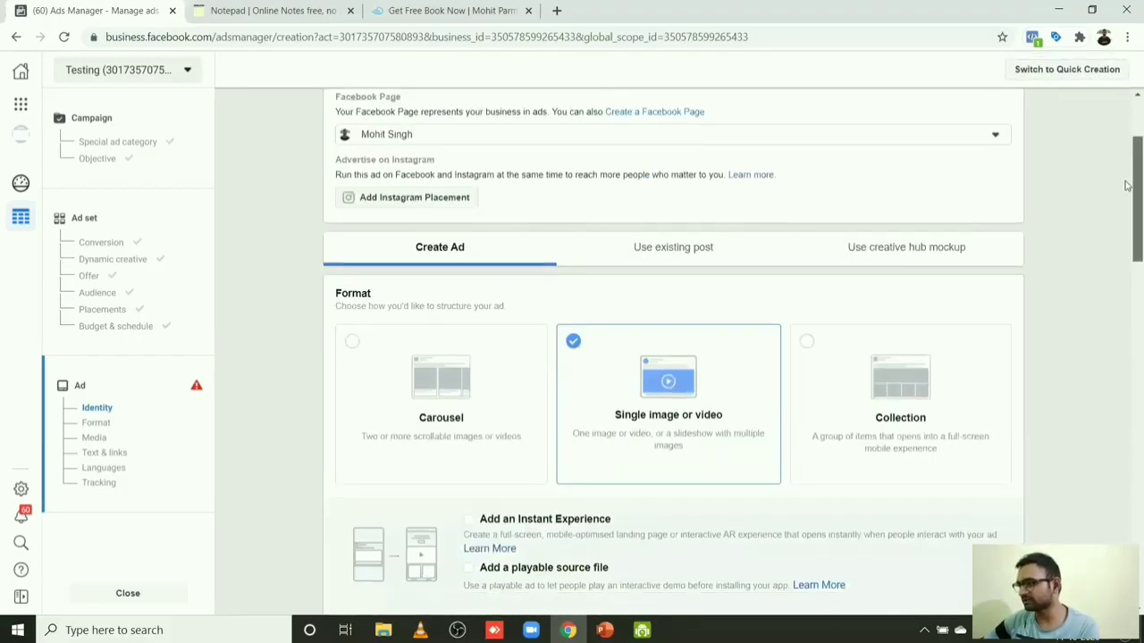
scroll(1126, 189, "down", 1)
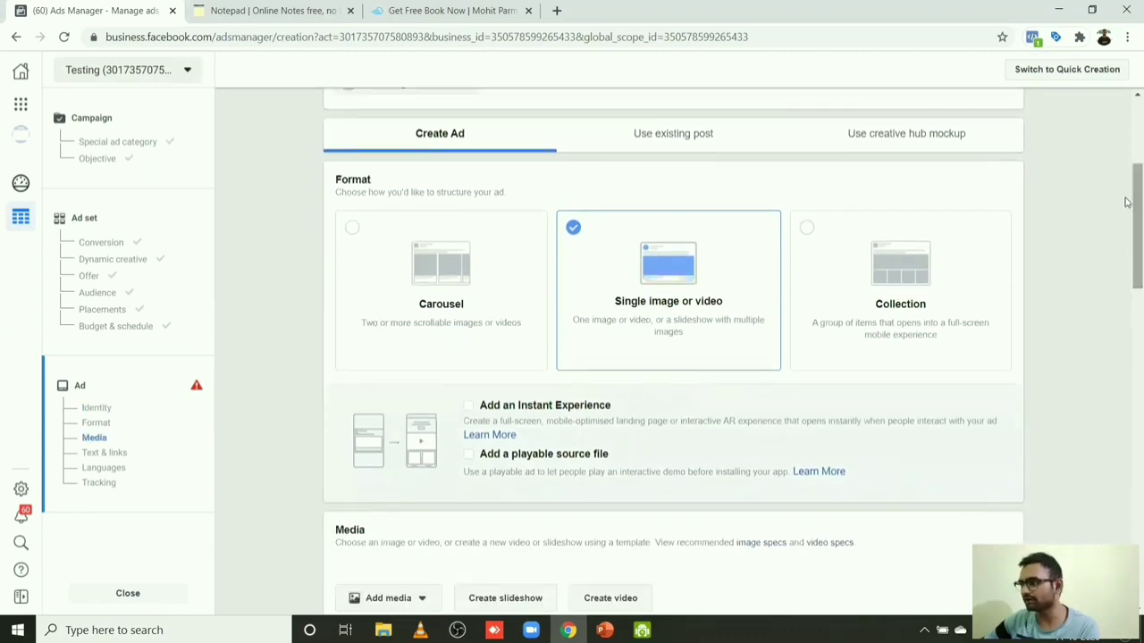
scroll(1128, 203, "down", 1)
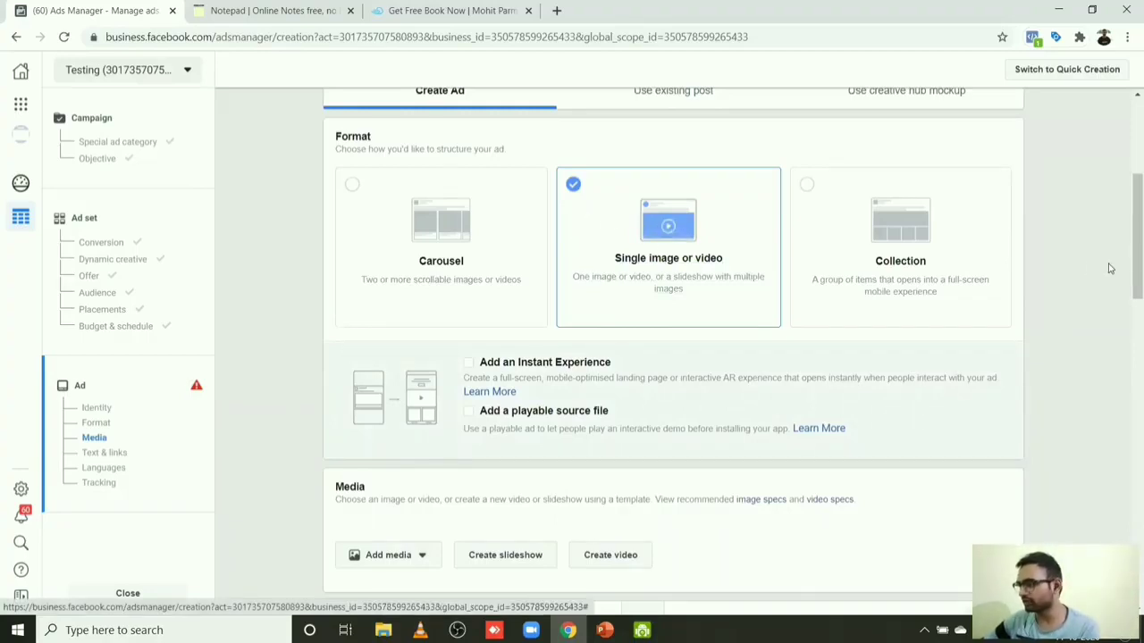
scroll(1128, 301, "down", 3)
scroll(1128, 301, "down", 2)
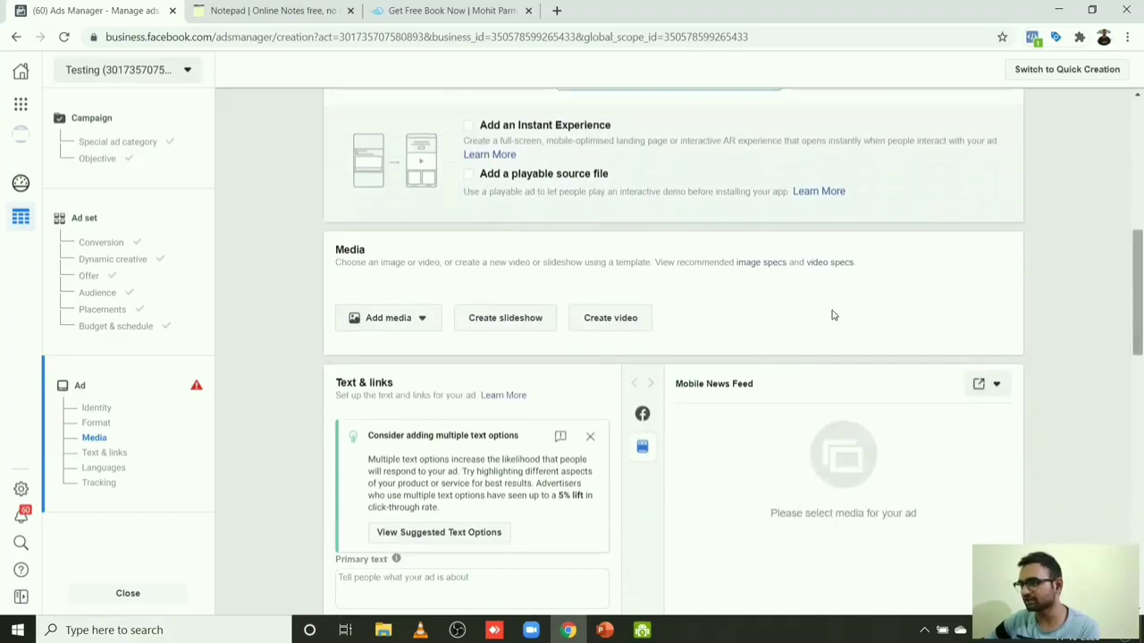
left_click(397, 320)
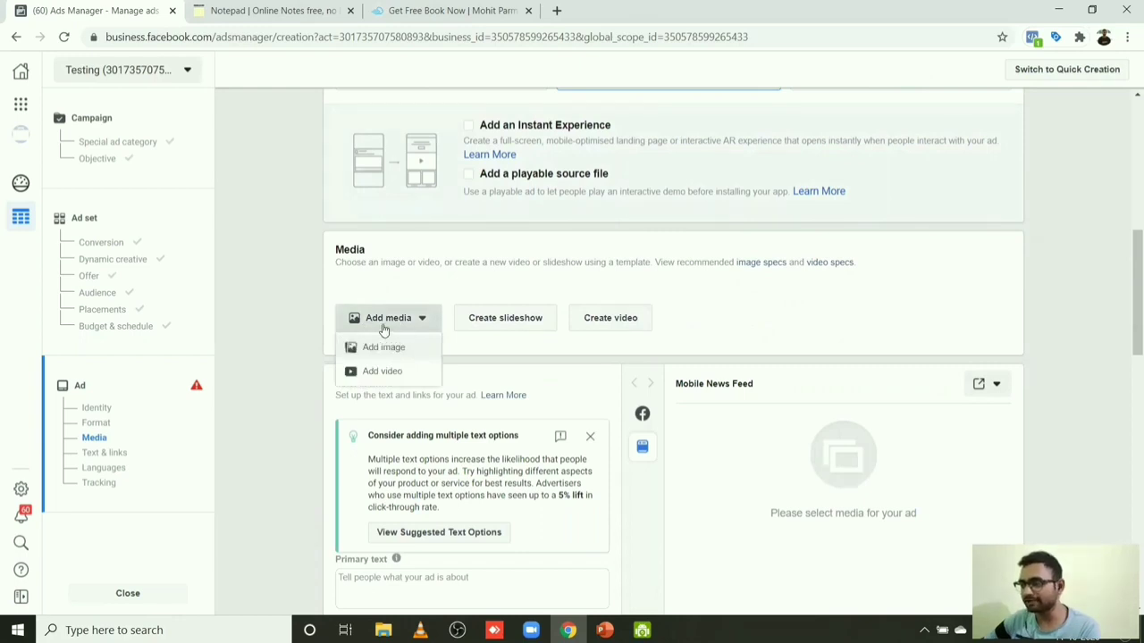
left_click(371, 352)
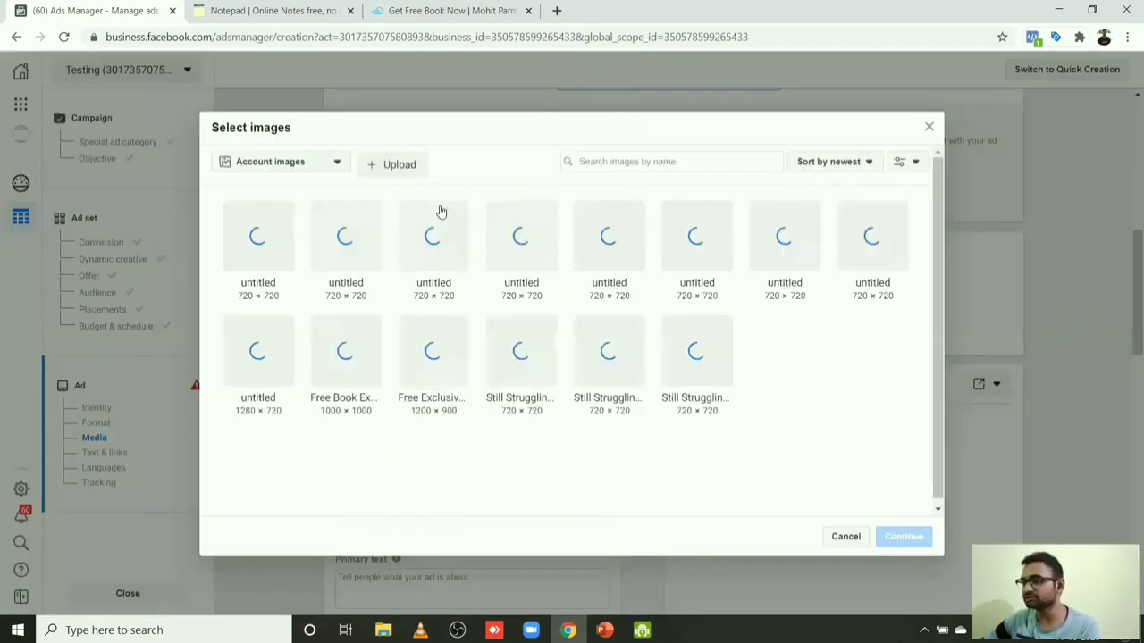
left_click(371, 166)
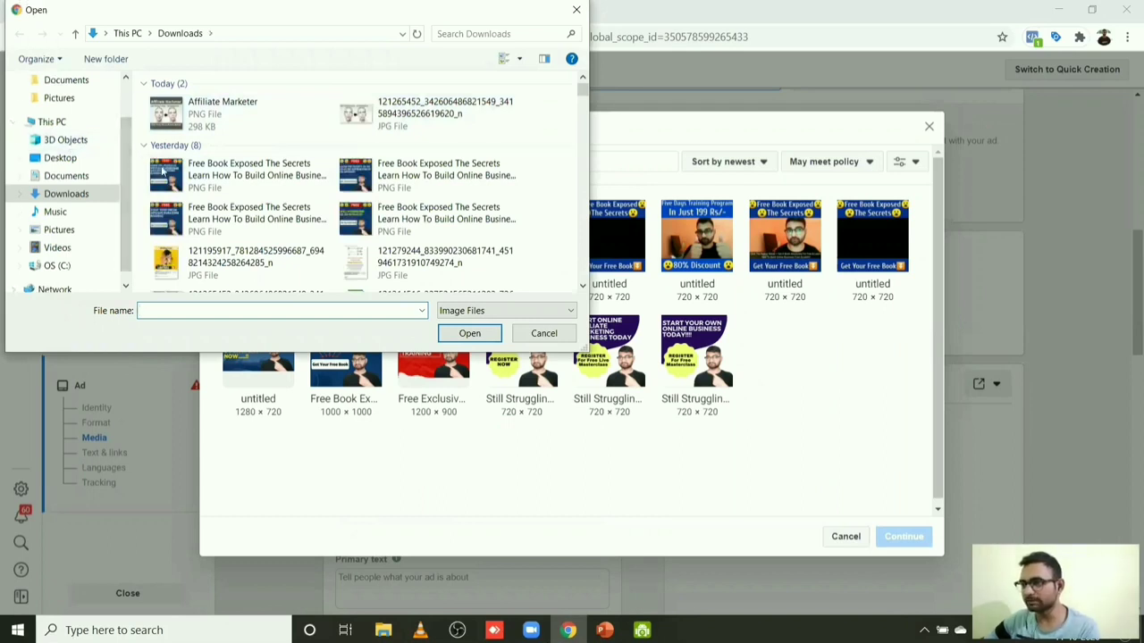
left_click_drag(144, 159, 386, 224)
left_click(473, 335)
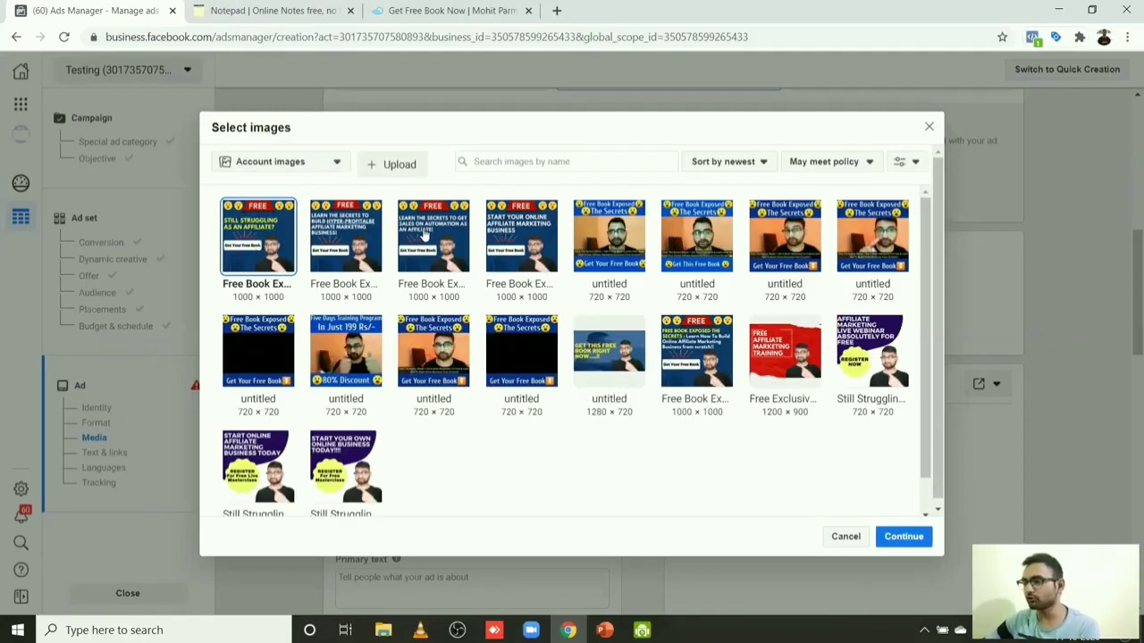
Step: Use the uploaded "Start Your Online Affiliate Marketing Business" image as the ad's media and view its Mobile News Feed preview
left_click(508, 234)
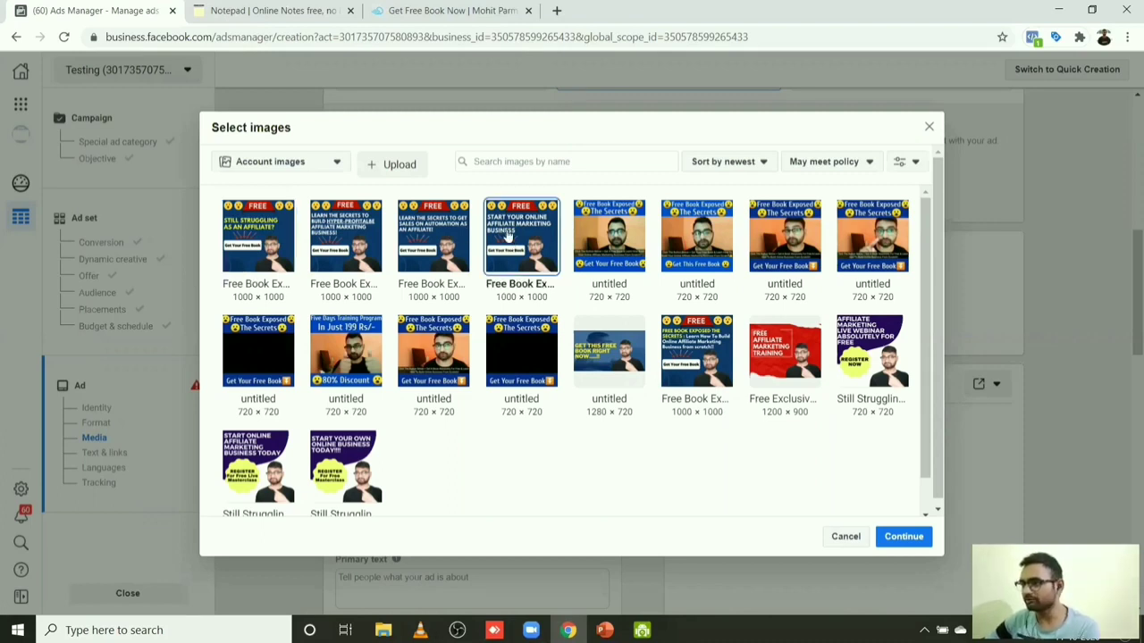
left_click(904, 537)
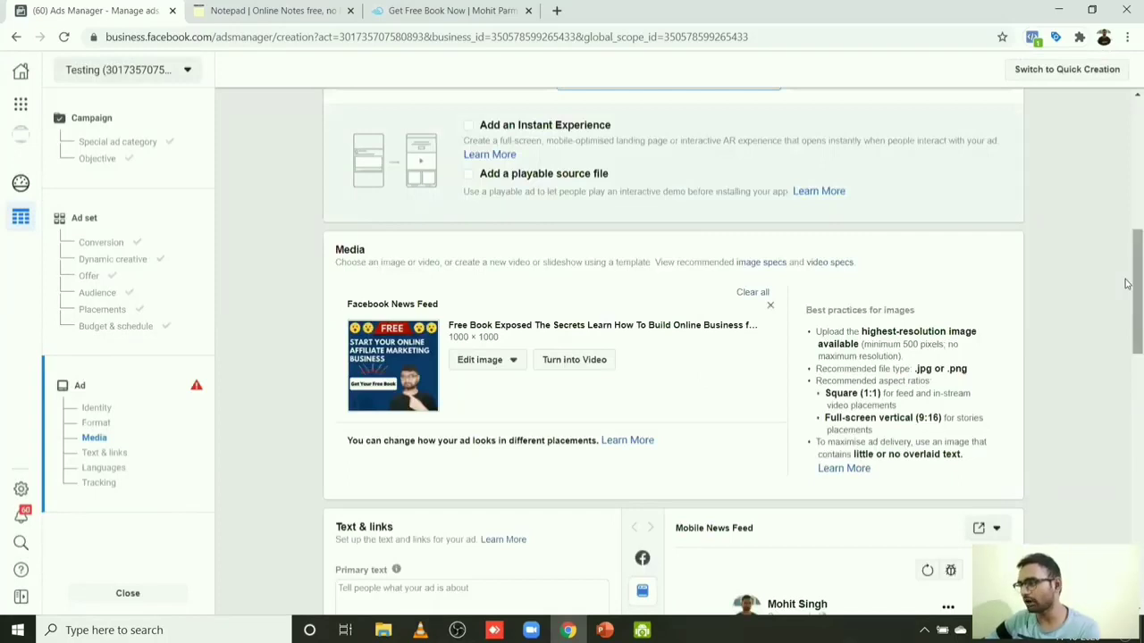
scroll(1128, 268, "down", 1)
left_click_drag(1127, 313, 1128, 371)
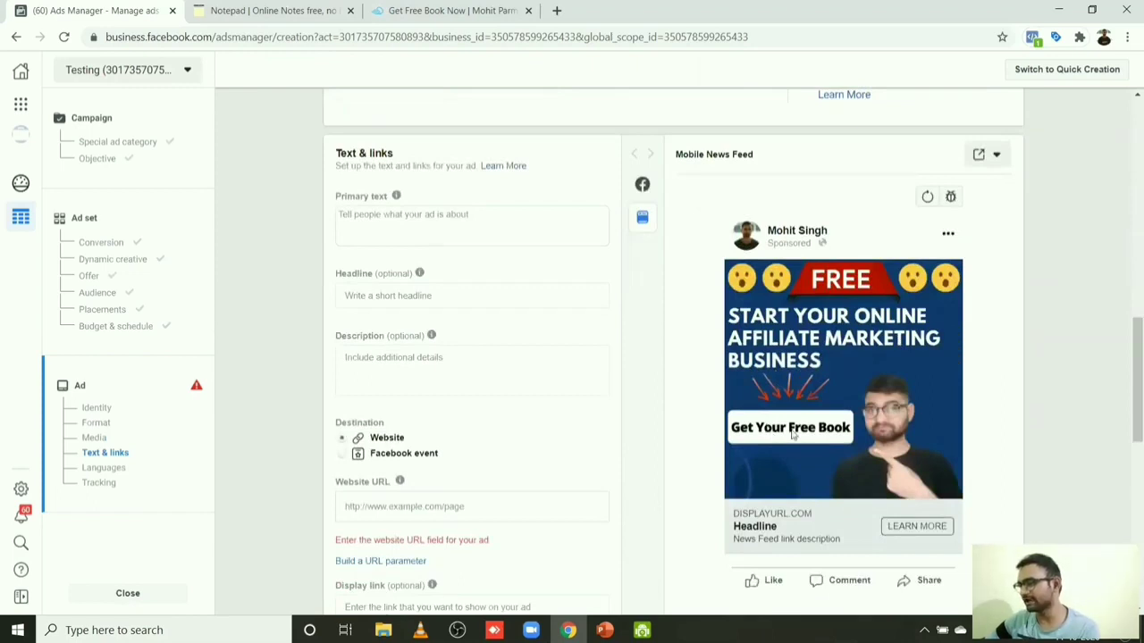
left_click_drag(1129, 370, 1126, 381)
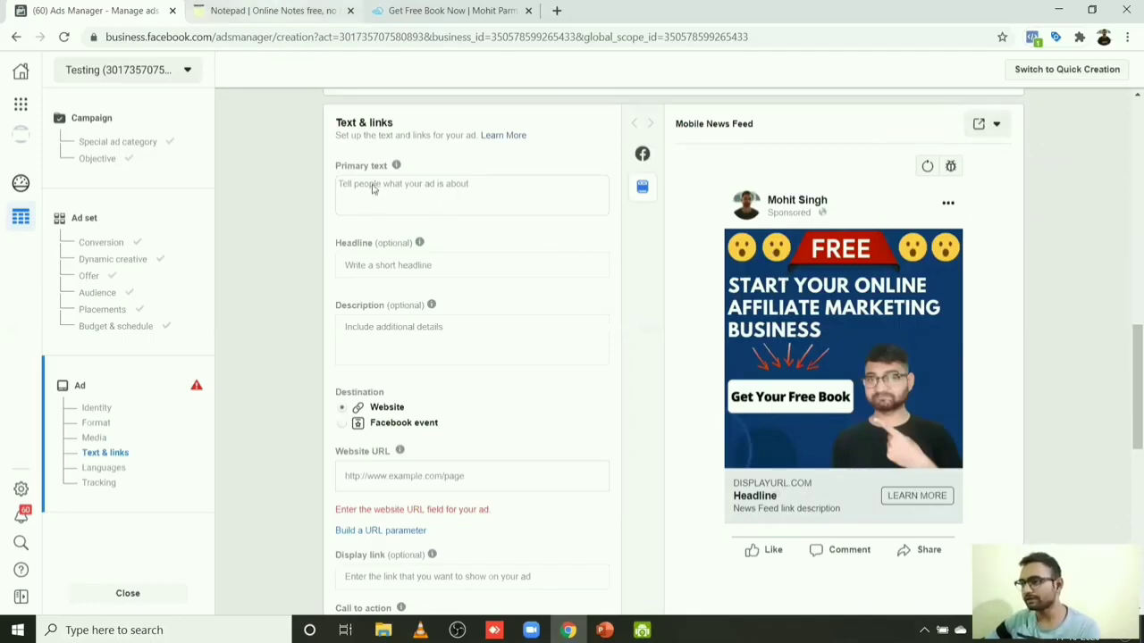
Step: Copy the ad copy from the online Notepad, from "It's always hard to get your first sale" through the website address, into the Primary text
left_click(255, 10)
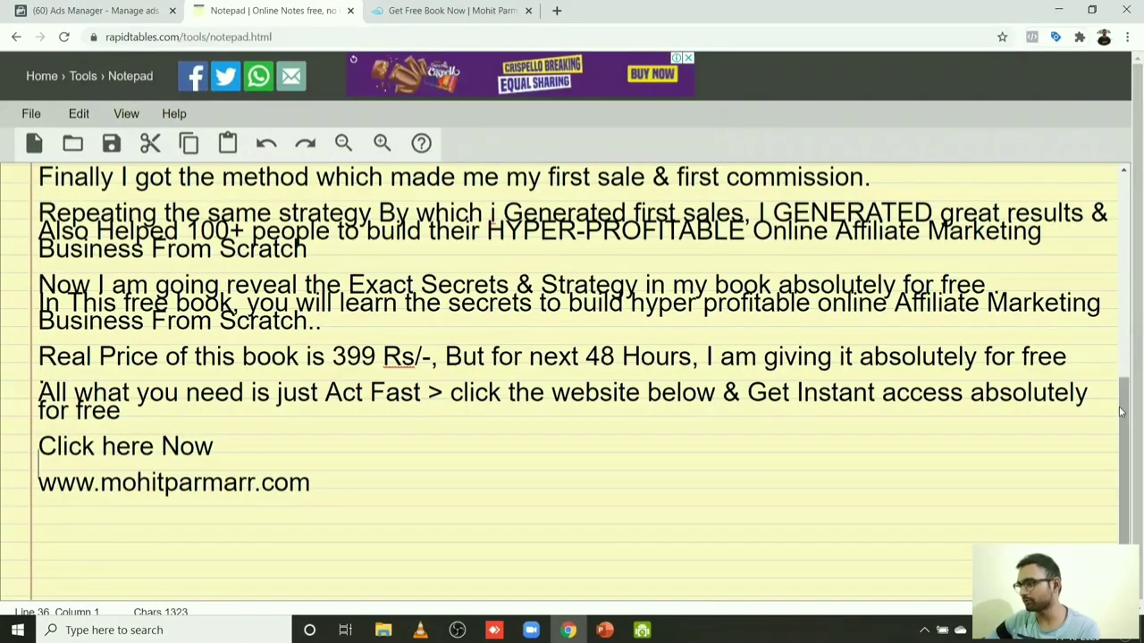
scroll(1122, 386, "up", 1)
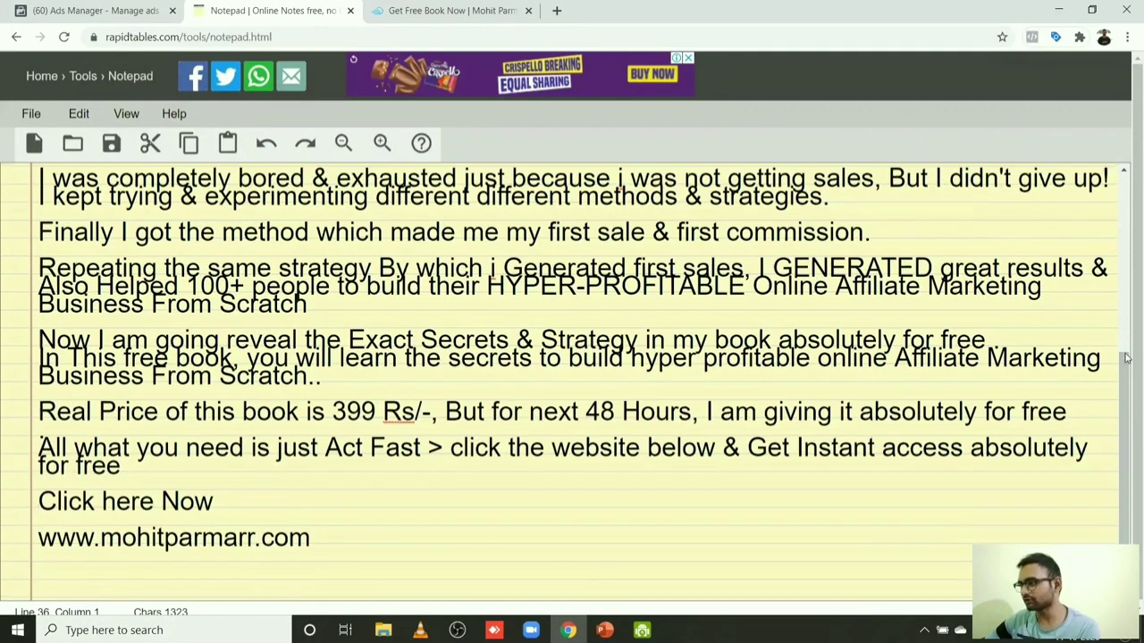
scroll(1126, 375, "up", 3)
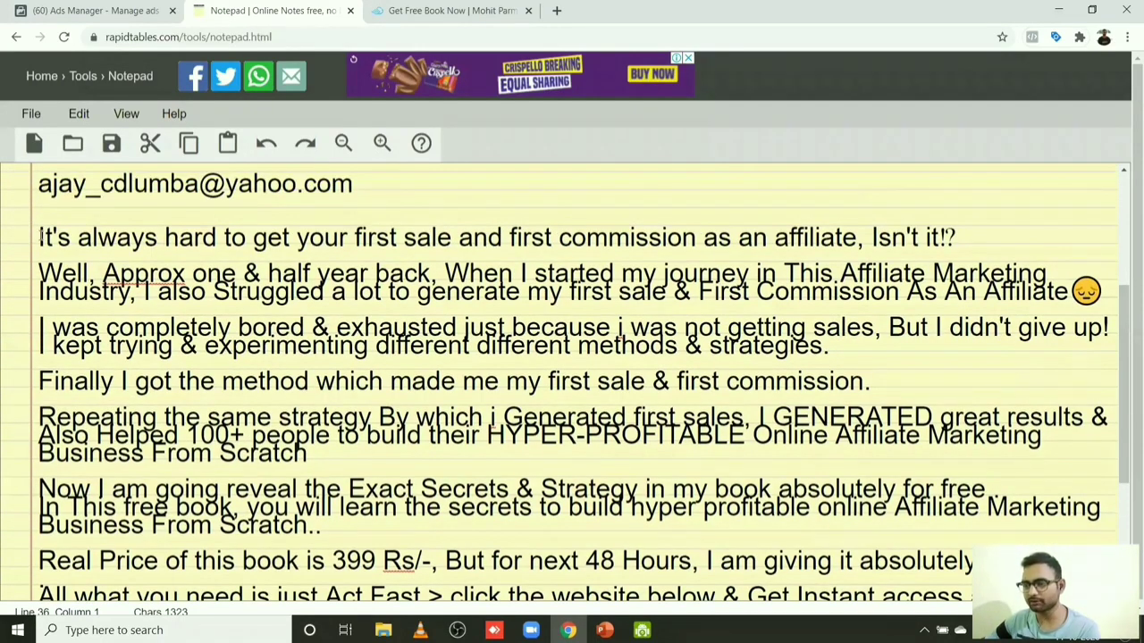
left_click_drag(40, 237, 255, 595)
left_click_drag(208, 501, 294, 484)
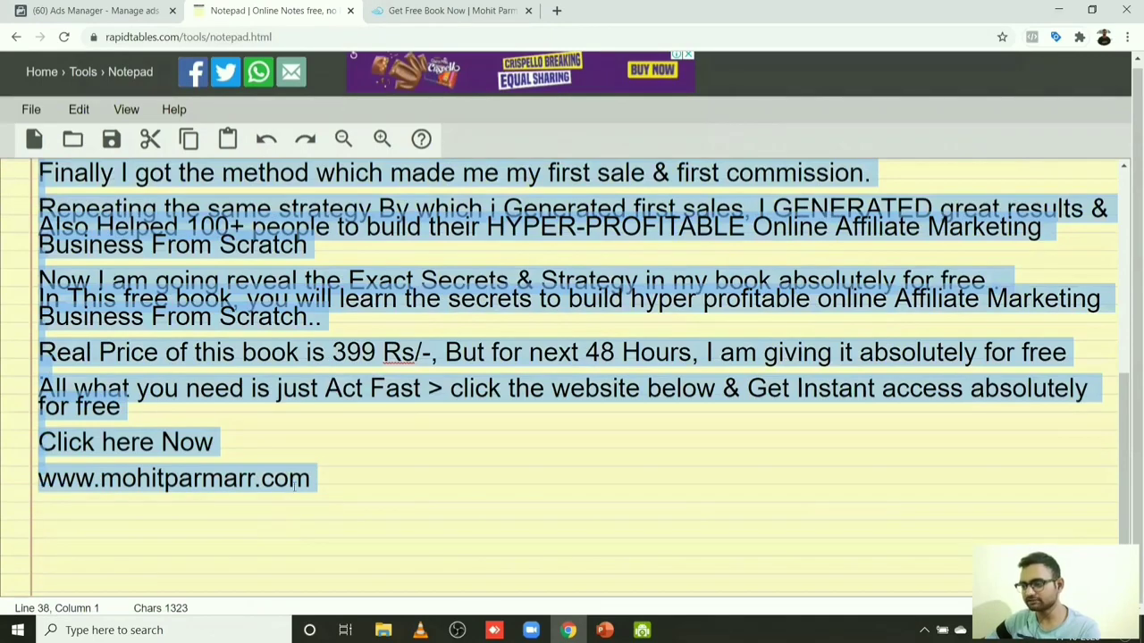
left_click(89, 11)
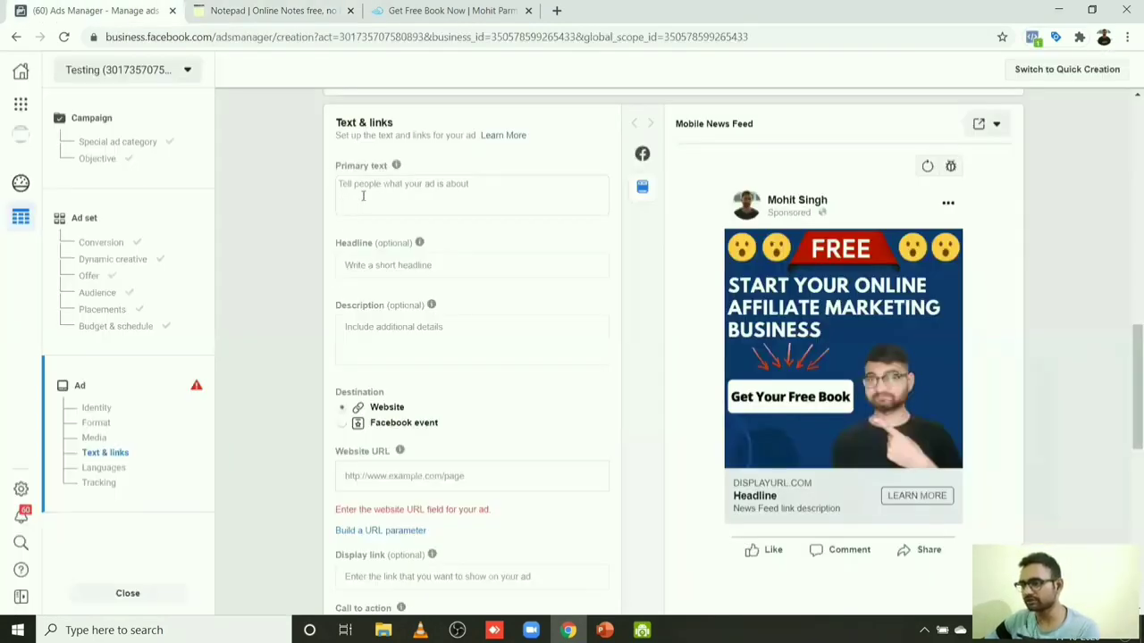
left_click(356, 185)
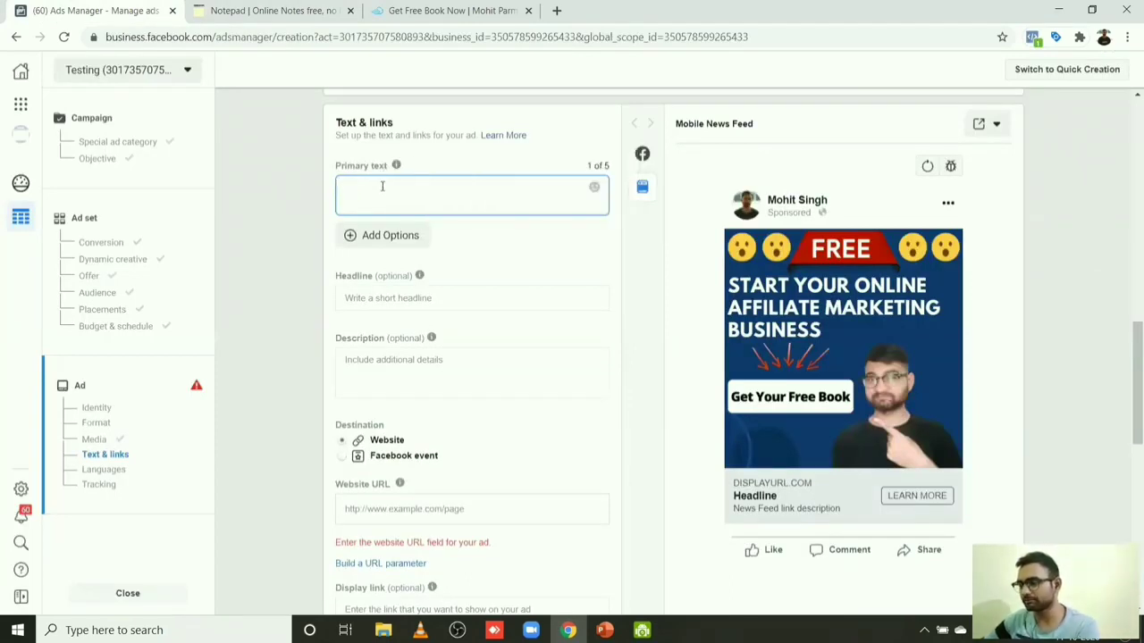
type("It's always hard to get your first sale and first commission as an affiliate, Isn't it!?  Well, Approx one & half year back, When I started my journey in This Affiliate Marketing Industry, I also Struggled a lot to generate my first sale & First Commission As An Affiliate😔  I was completely bored & exhausted just because i was not getting sales, But I didn't give up! I kept trying & experimenting different different methods & strategies  Finally I got the method which made me my first sale & first commission.  Repeating the same strategy By which i Generated first sales, I GENERATED great results & Also Helped 100+ people to build their HYPER-PROFITABLE Online Affiliate Marketing Business From Scratch  Now I am going reveal the Exact Secrets & Strategy in my book absolutely for free In This free book, you will learn the secrets to build hyper profitable online Affiliate Marketing Business From Scratch..  Real Price of this book is 399 Rs/-, But for next 48 Hours, I am giving it absolutely for free  All what you need is just Act Fast > click the website below & Get Instant access absolutely for free  Click here Now  www.mohitparmarr.com")
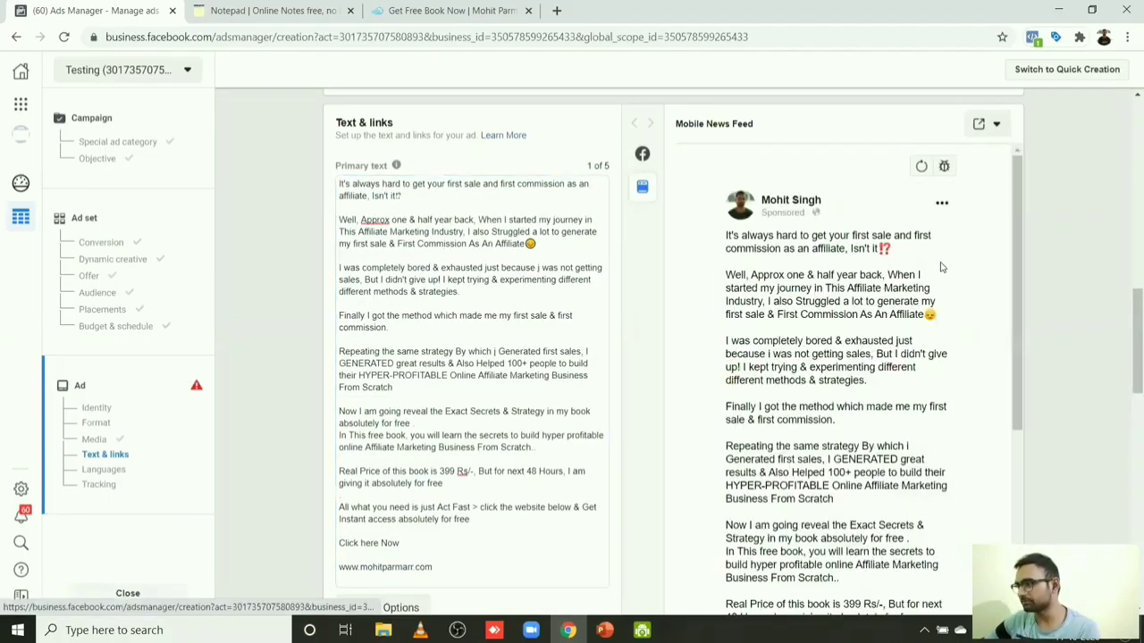
Step: Review the ad copy in the Mobile News Feed preview and the opening line of the Primary text
left_click(940, 265)
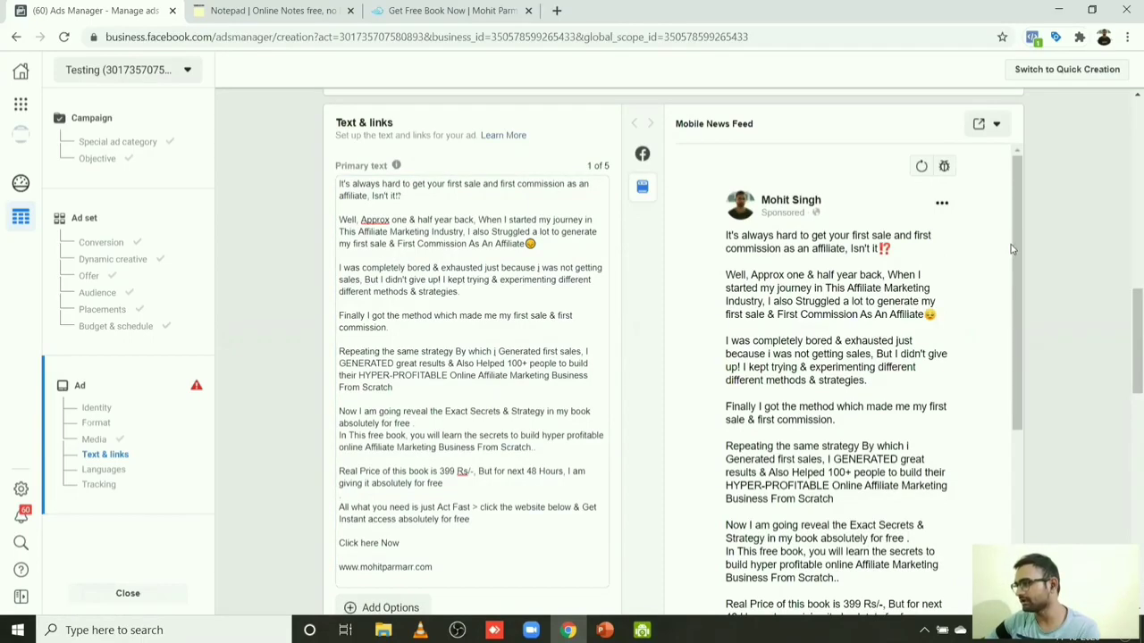
scroll(1016, 268, "down", 1)
mouse_move(1016, 268)
left_mouse_down()
mouse_move(1017, 308)
mouse_move(1013, 257)
left_mouse_up()
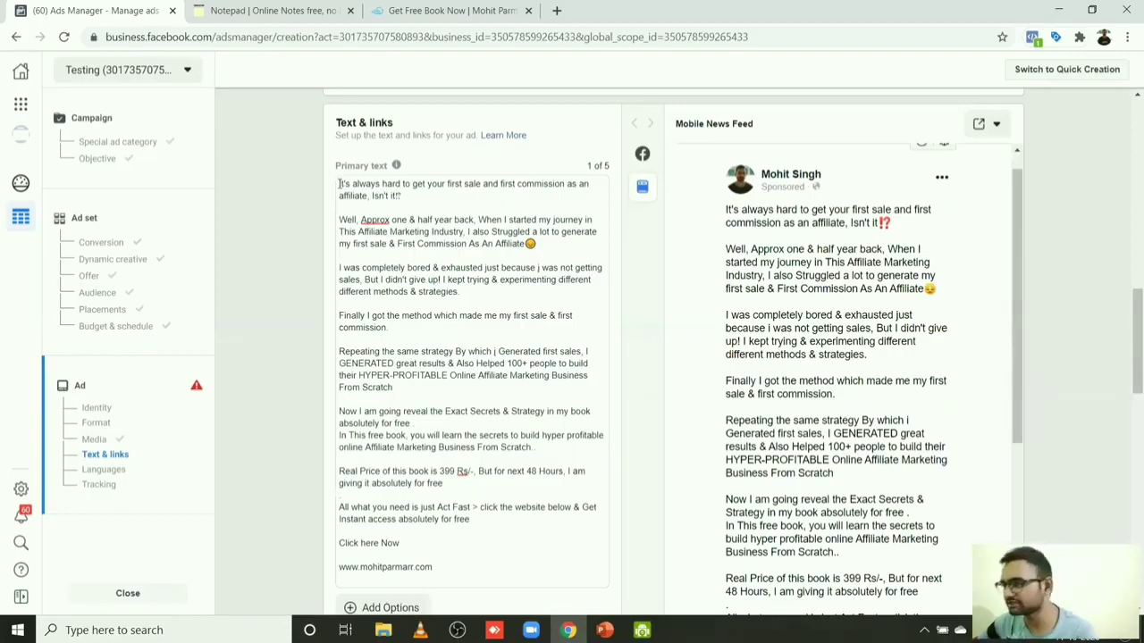
left_click_drag(340, 184, 401, 203)
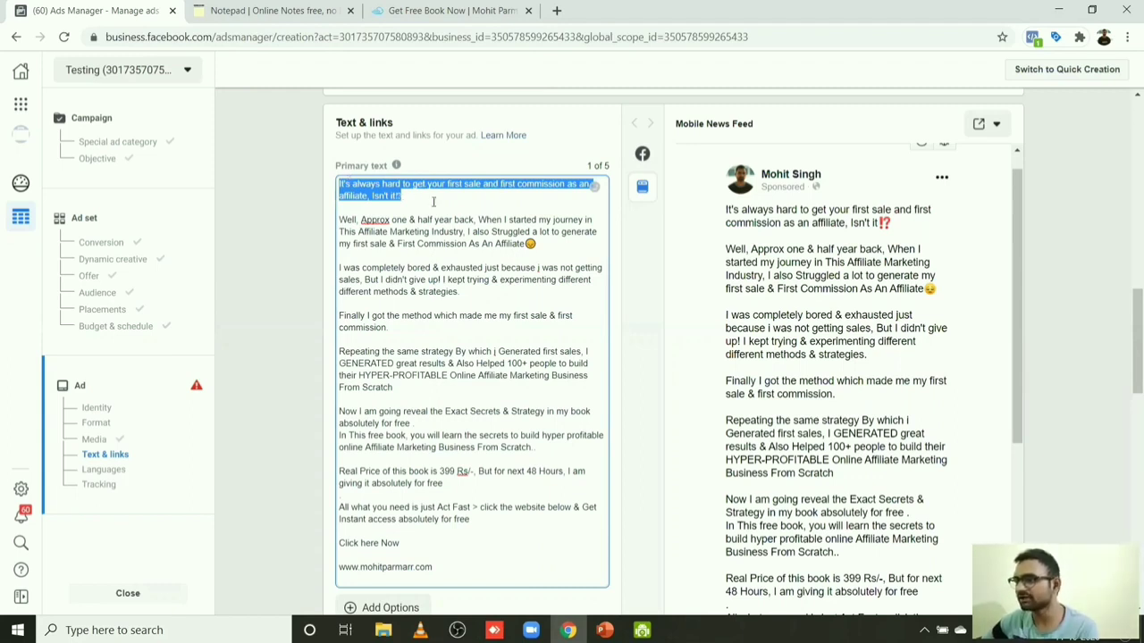
left_click(433, 202)
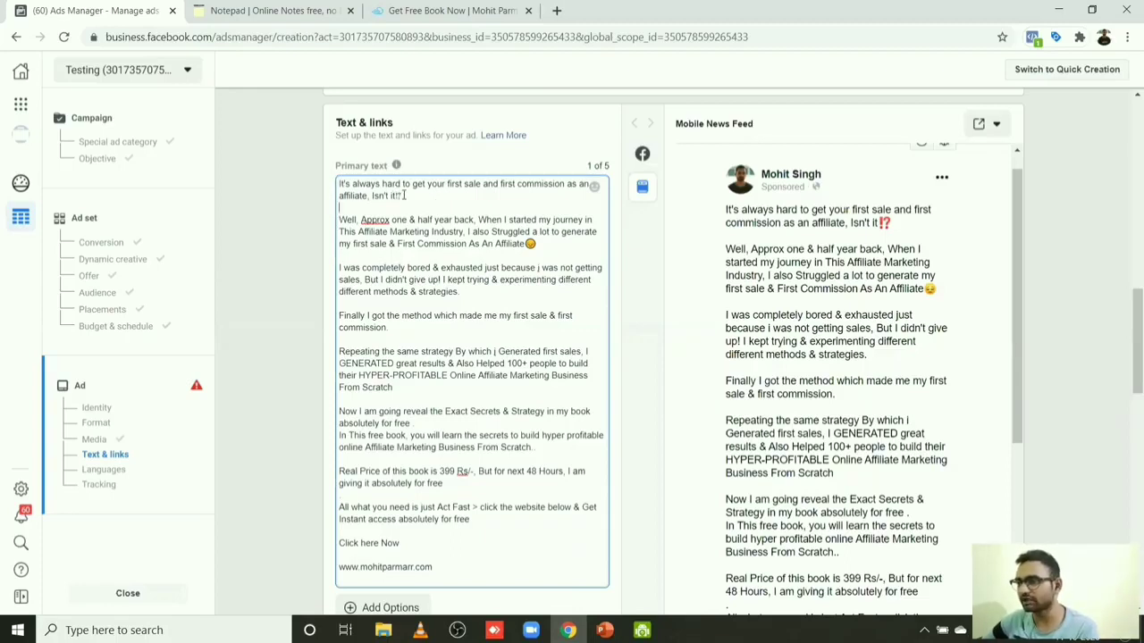
left_click_drag(401, 196, 341, 185)
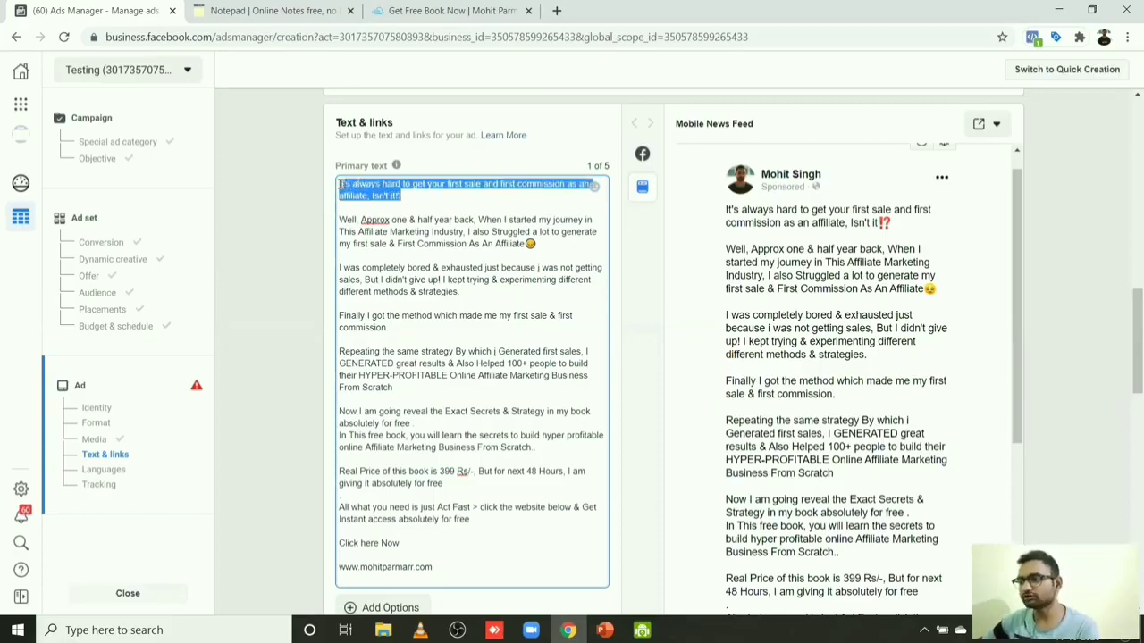
left_click(342, 186)
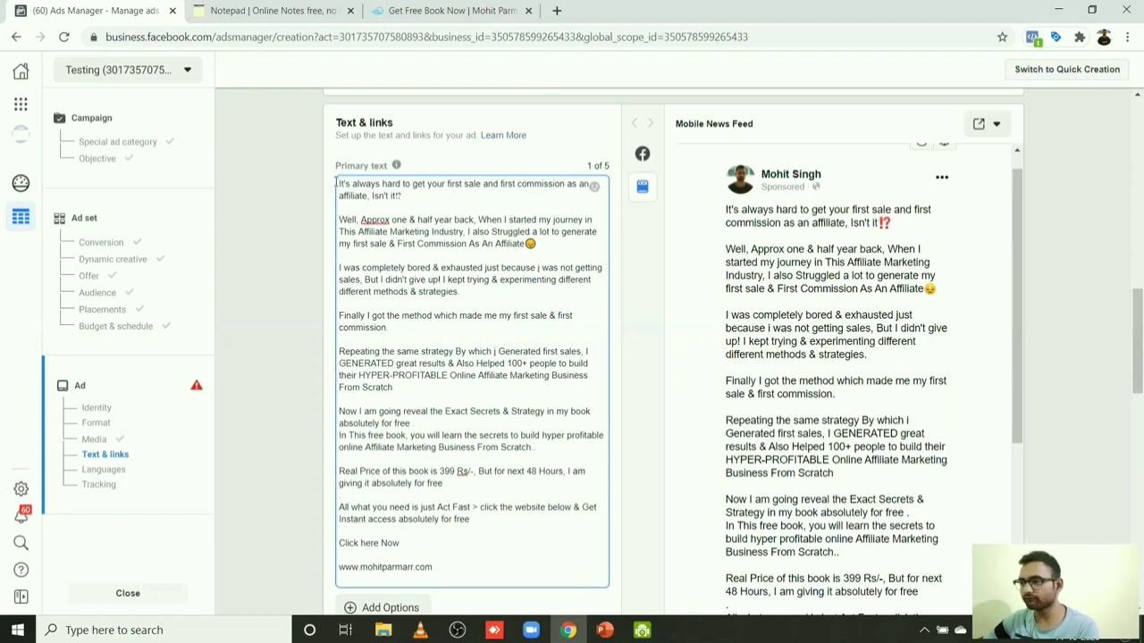
left_click(336, 183)
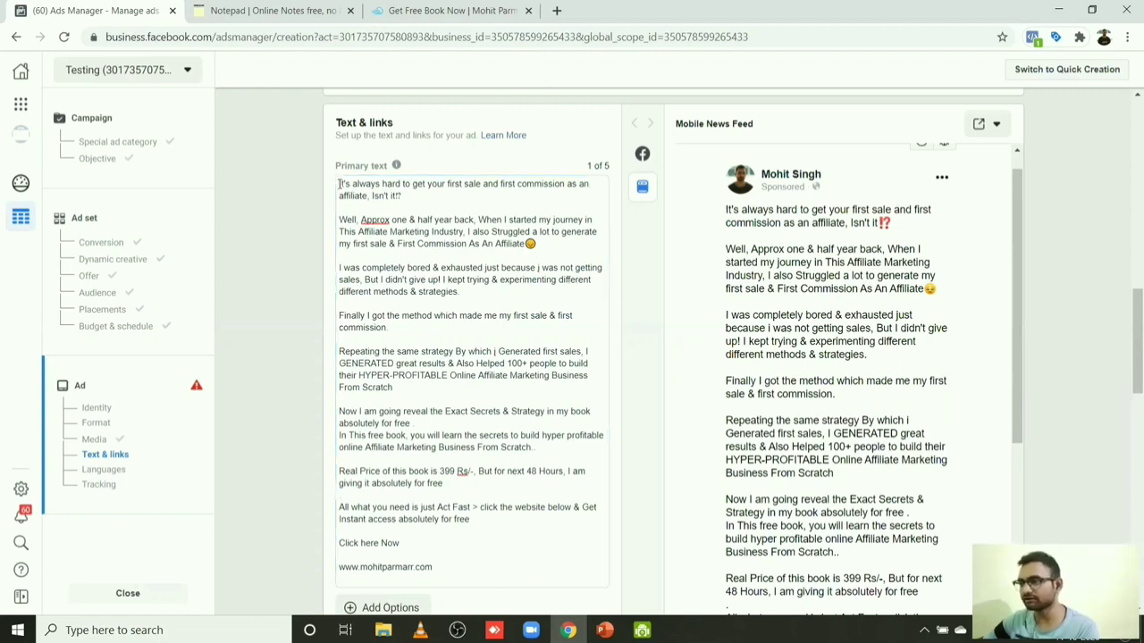
left_click_drag(340, 184, 359, 185)
left_click_drag(351, 185, 411, 199)
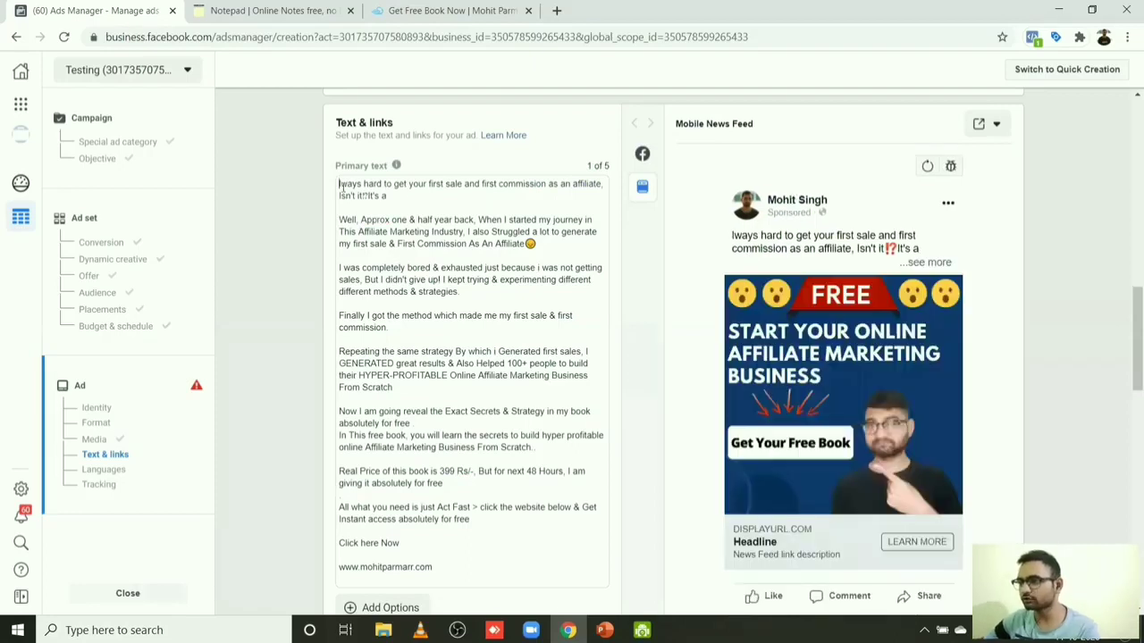
Step: Clear the whole primary text and re-enter the full ad copy beginning "It's always hard to get your first sale and first commission"
left_click(405, 329)
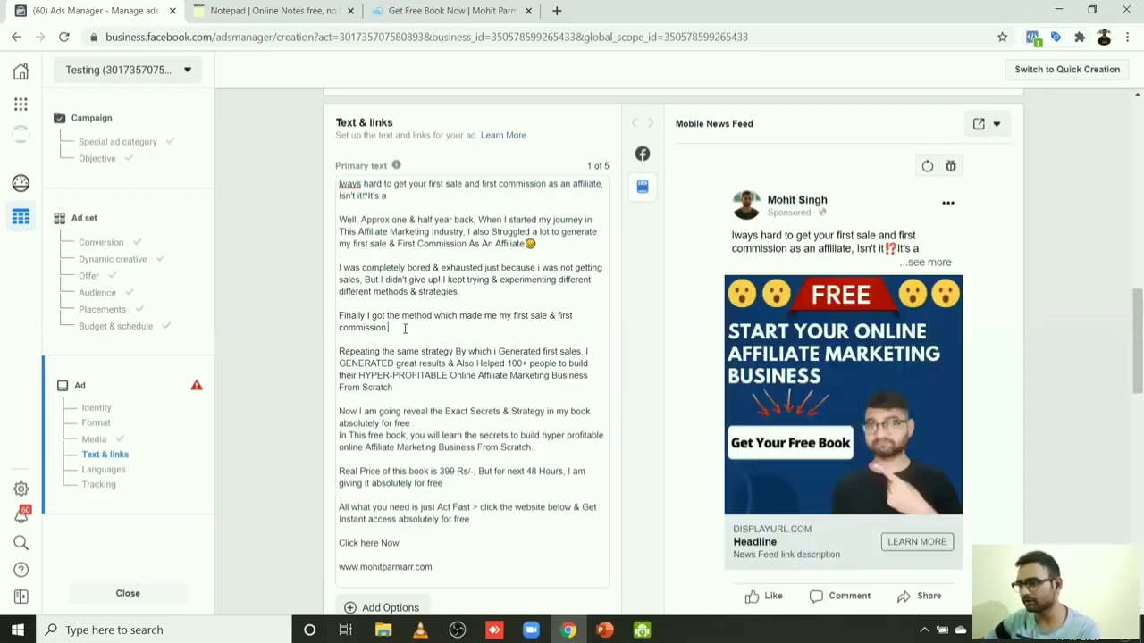
triple_click(405, 329)
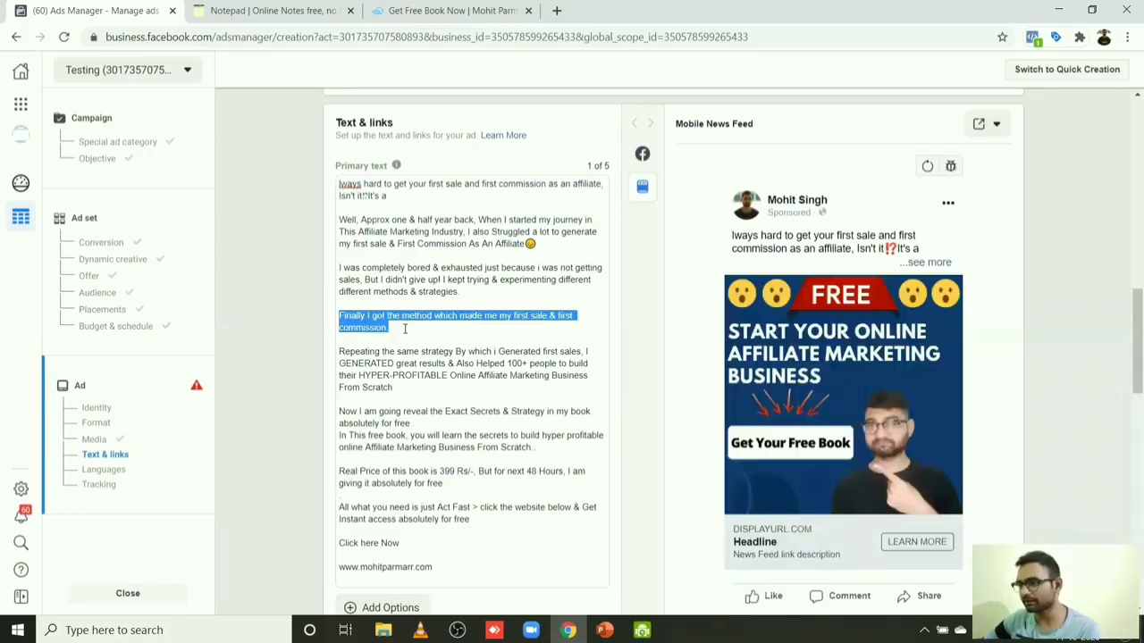
left_click(340, 185)
double_click(340, 185)
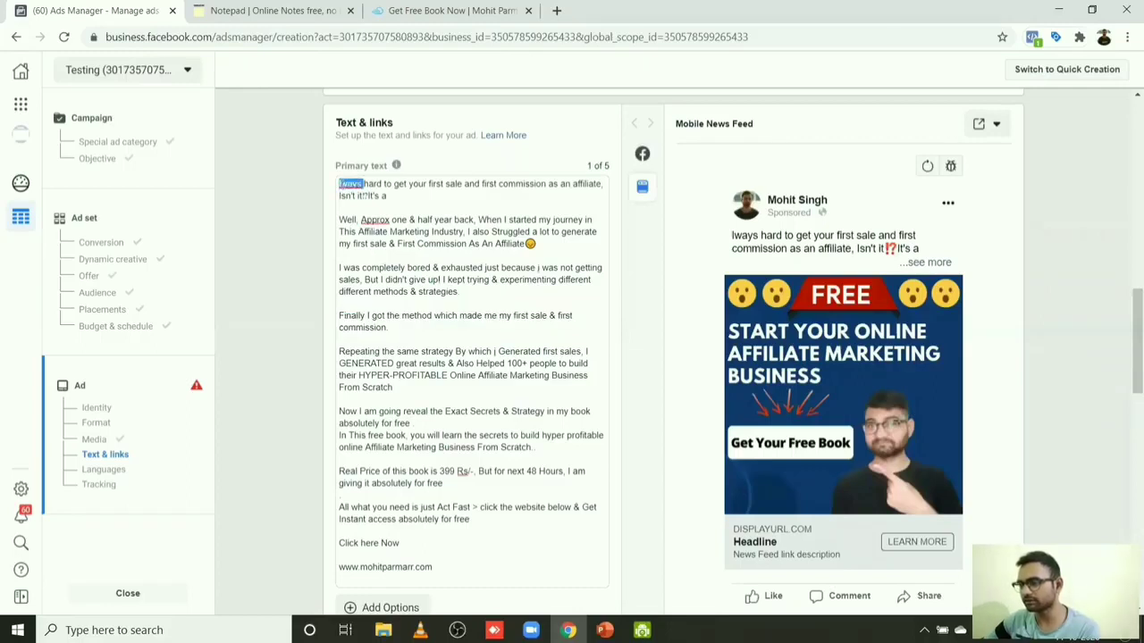
left_click_drag(340, 185, 500, 594)
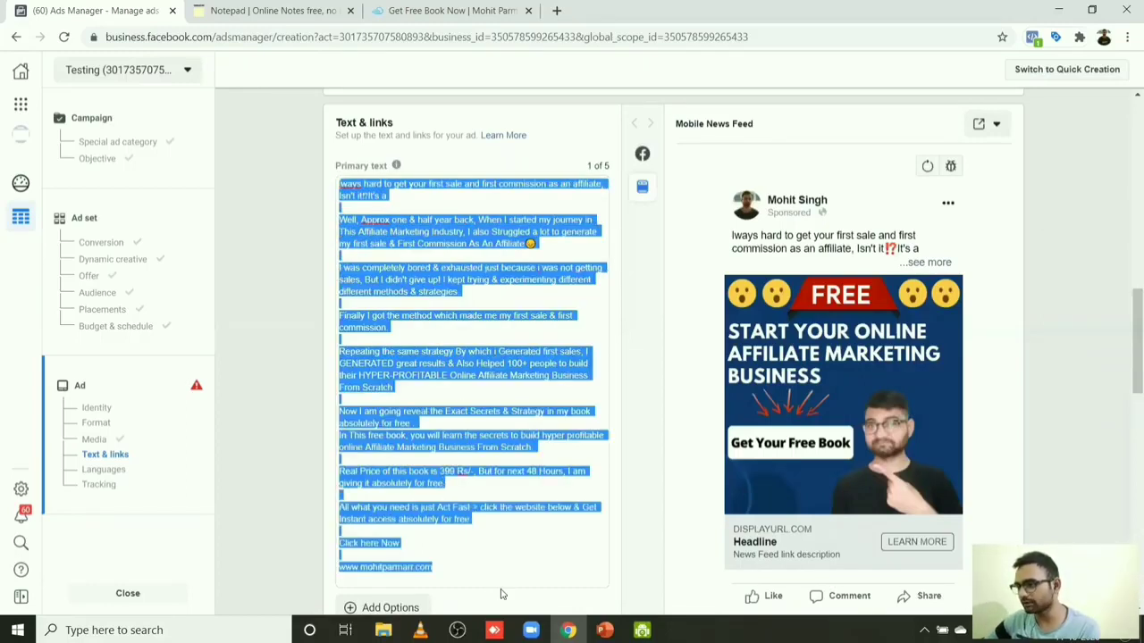
key("BackSpace")
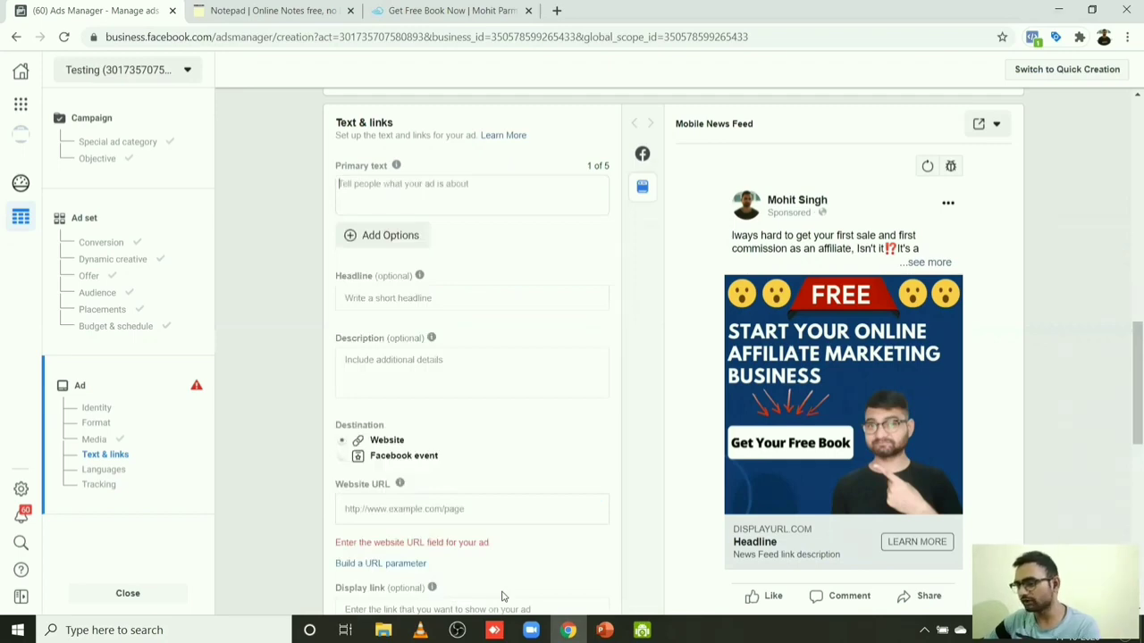
type("It's always hard to get your first sale and first commission as an affiliate, Isn't it⁉️  Well, Approx one & half year back, When I started my journey in This Affiliate Marketing Industry, I also Struggled a lot to generate my first sale & First Commission As An Affiliate😔  I was completely bored & exhausted just because i was not getting sales, But I didn't give up! I kept trying & experimenting different different methods & strategies.  Finally I got the method which made me my first sale & first commission.  Repeating the same strategy By which i Generated first sales, I GENERATED great results & Also Helped 100+ people to build their HYPER-PROFITABLE Online Affiliate Marketing Business From Scratch  Now I am going reveal the Exact Secrets & Strategy in my book absolutely for free . In This free book, you will learn the secrets to build hyper profitable online Affiliate Marketing Business From Scratch..  Real Price of this book is 399 Rs/-, But for next 48 Hours, I am giving it absolutely for free  All what you need is just Act Fast > click the website below & Get Instant access absolutely for free  Click here Now  www.mohitparmarr.com")
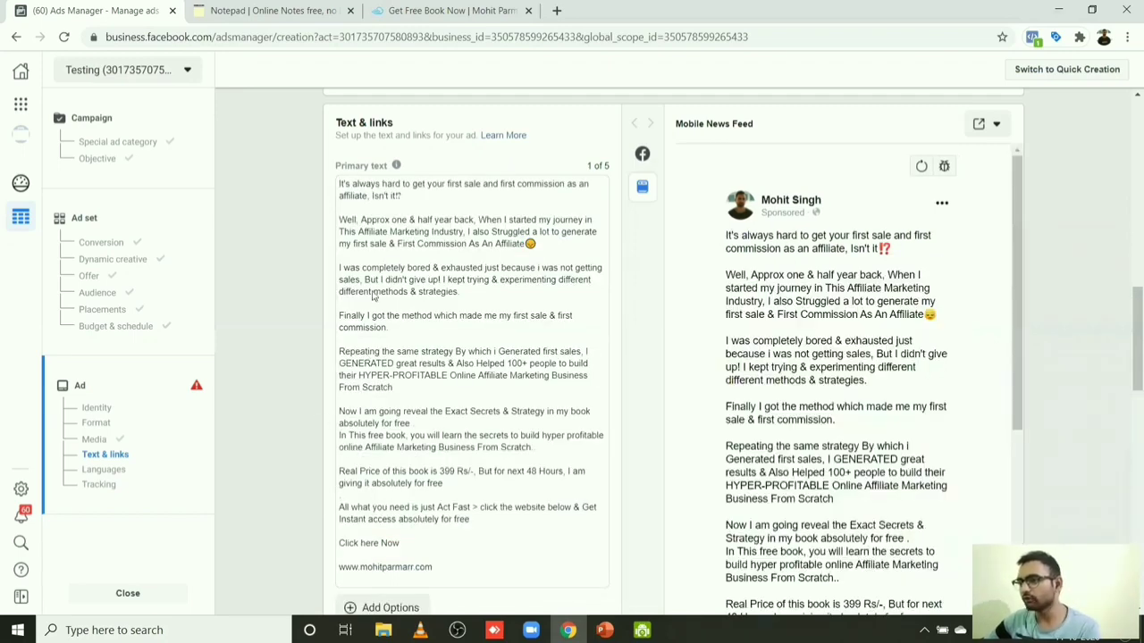
Step: Insert a blank line in the primary text between the "Exact Secrets & Strategy" paragraph and the "In This free book" paragraph
left_click(373, 268)
left_click(402, 206)
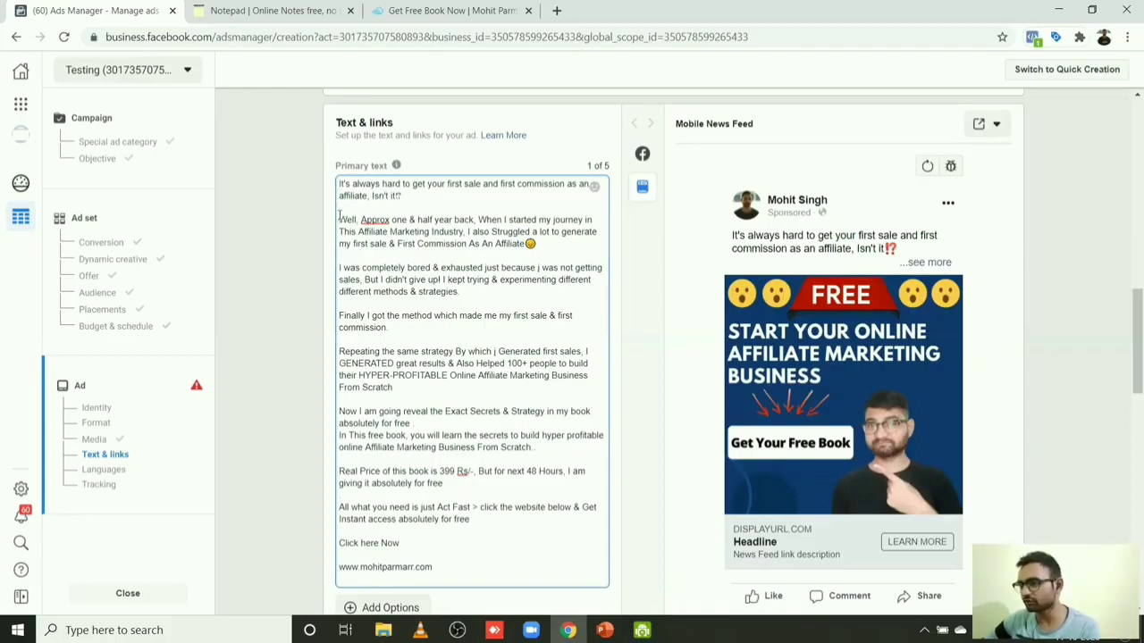
left_click_drag(339, 215, 430, 324)
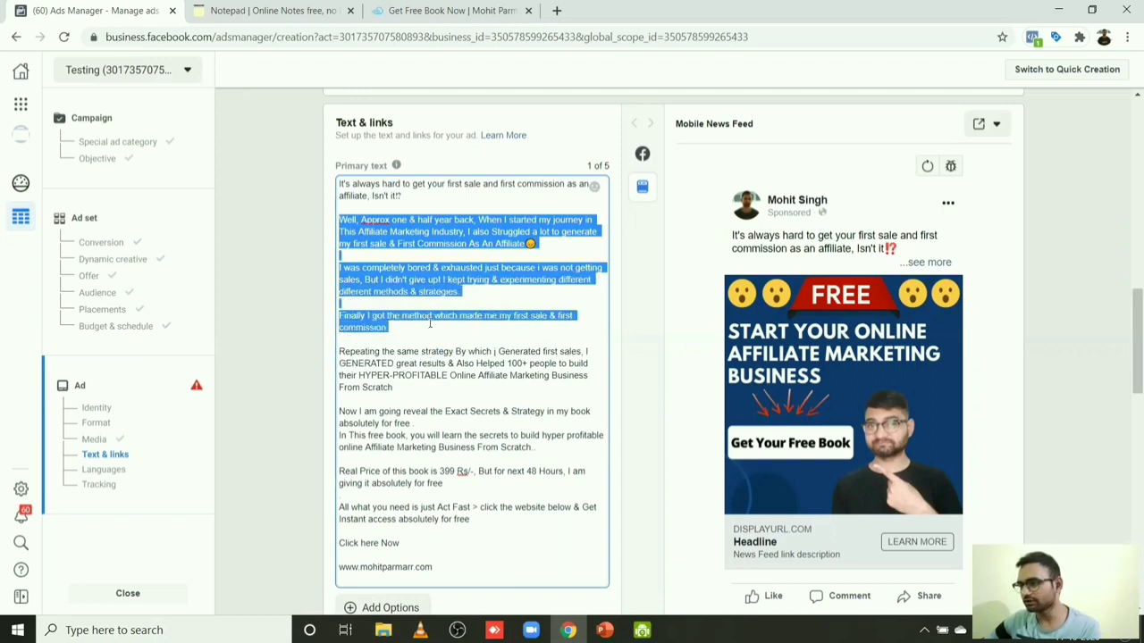
left_click(430, 324)
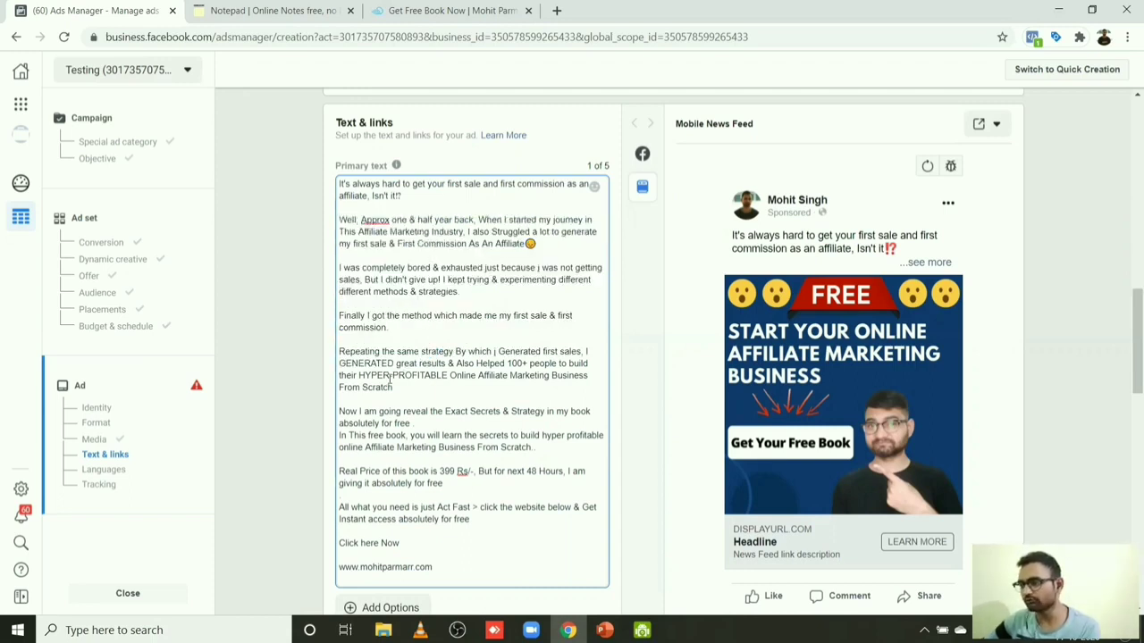
left_click(339, 412)
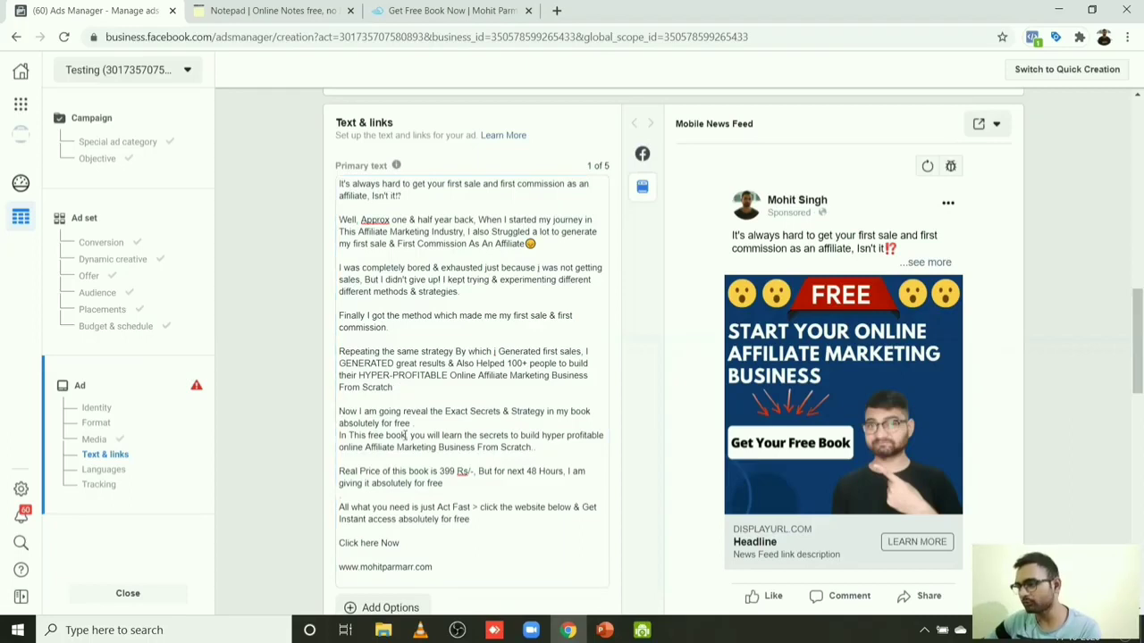
left_click(339, 411)
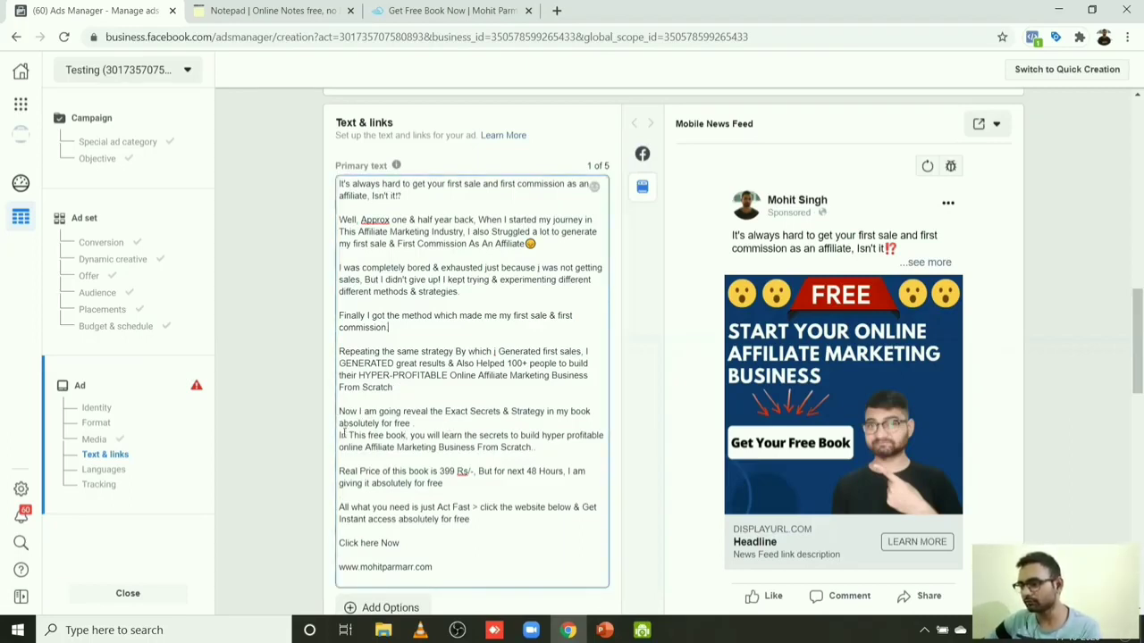
left_click(413, 422)
key("Return")
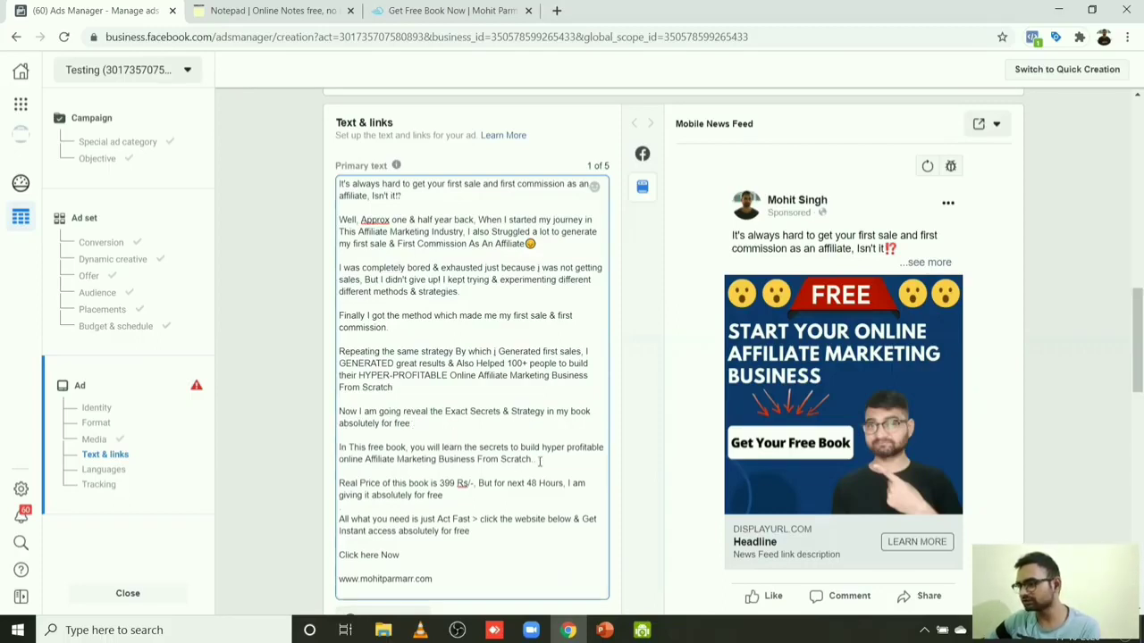
Step: Review the primary text's paragraphs, covering the free book, the price offer, the call to action, the closing link and the opening story
left_click(532, 459)
left_click_drag(533, 459, 340, 412)
left_click(339, 412)
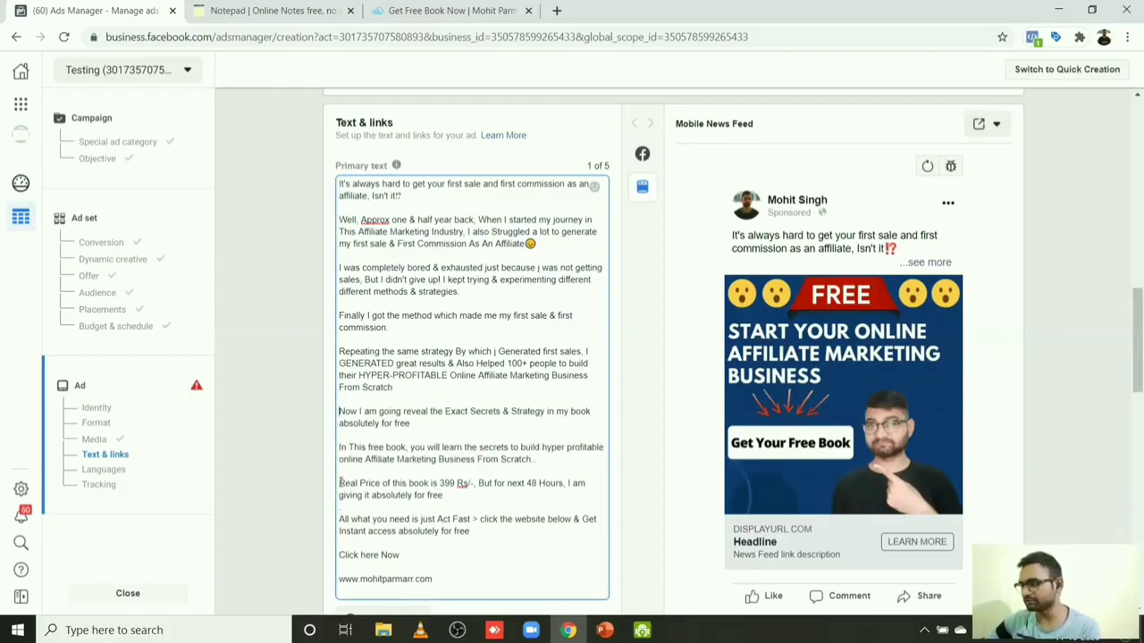
left_click_drag(340, 482, 442, 495)
left_click(475, 490)
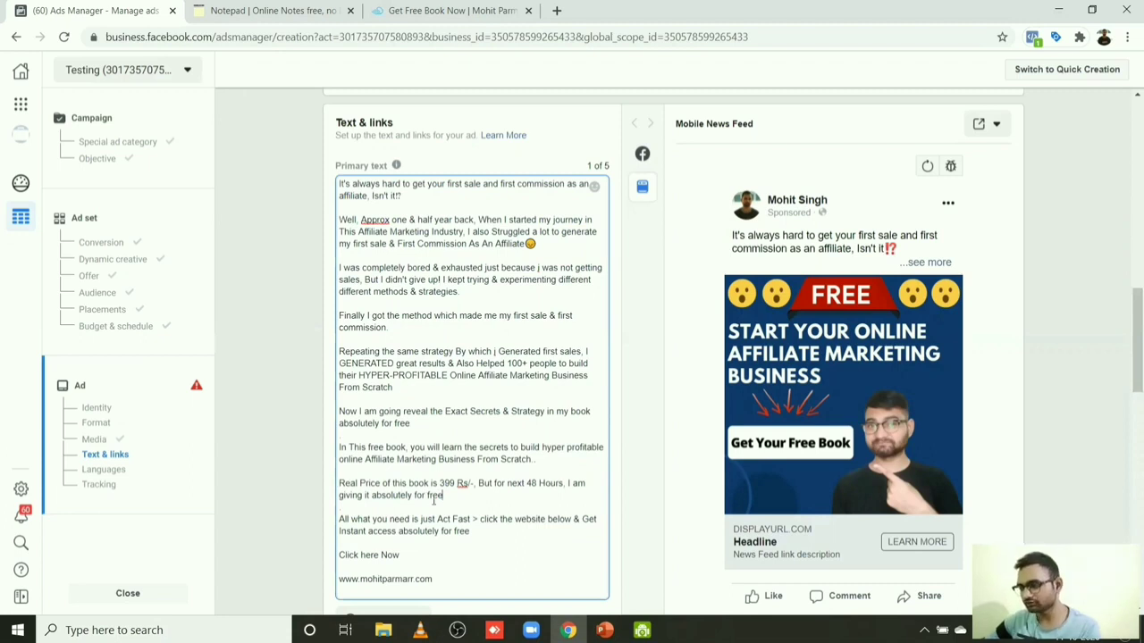
left_click_drag(444, 495, 380, 476)
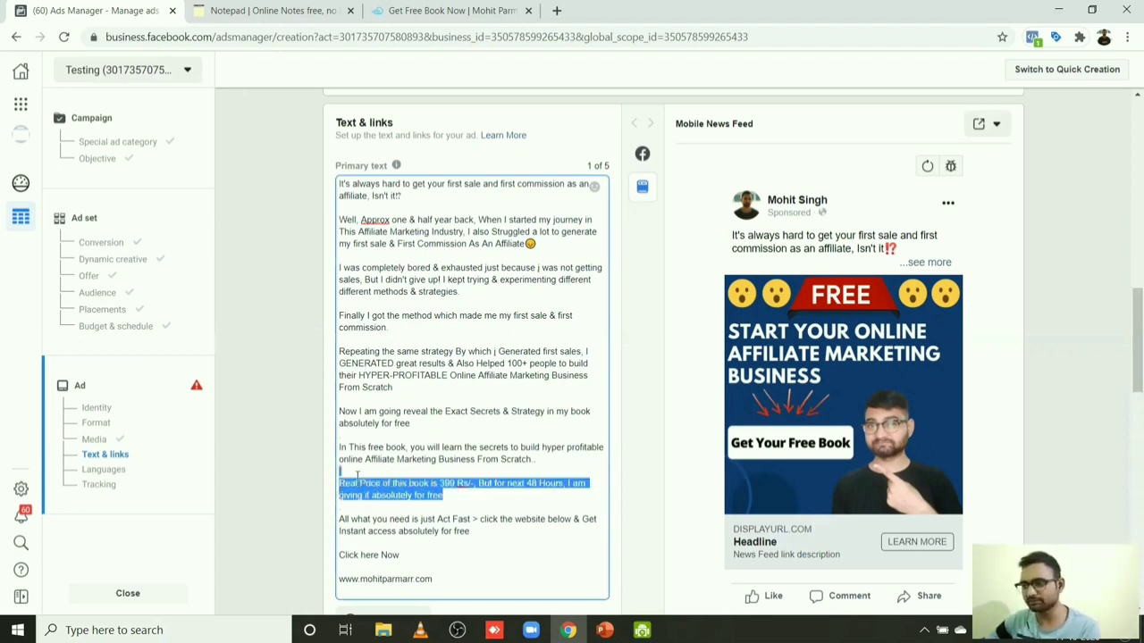
left_click(359, 499)
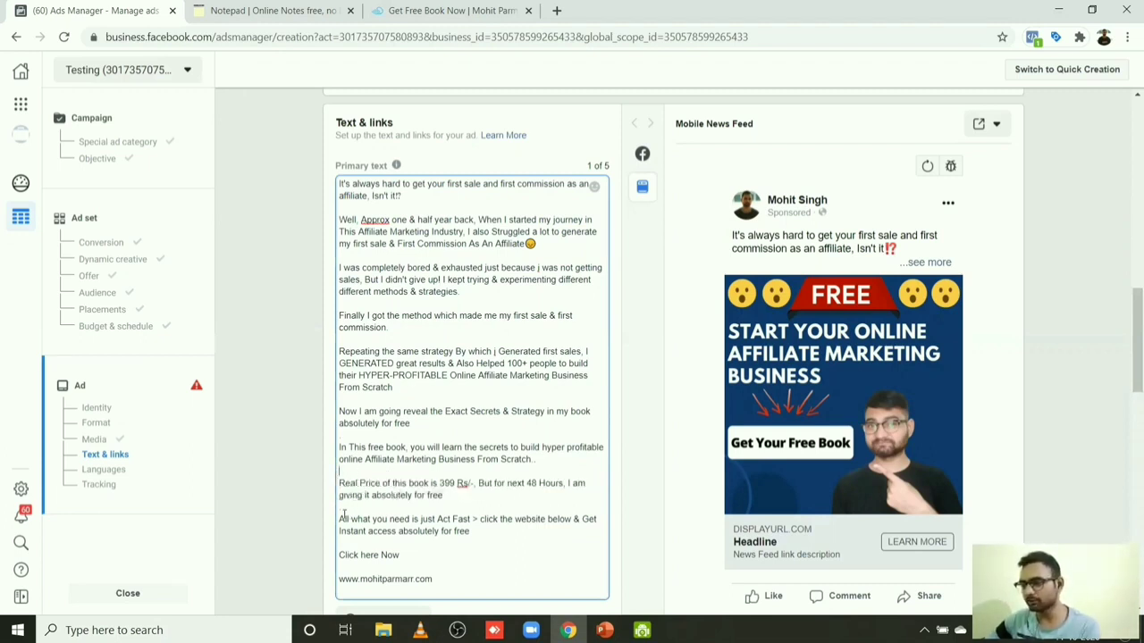
left_click_drag(339, 519, 471, 534)
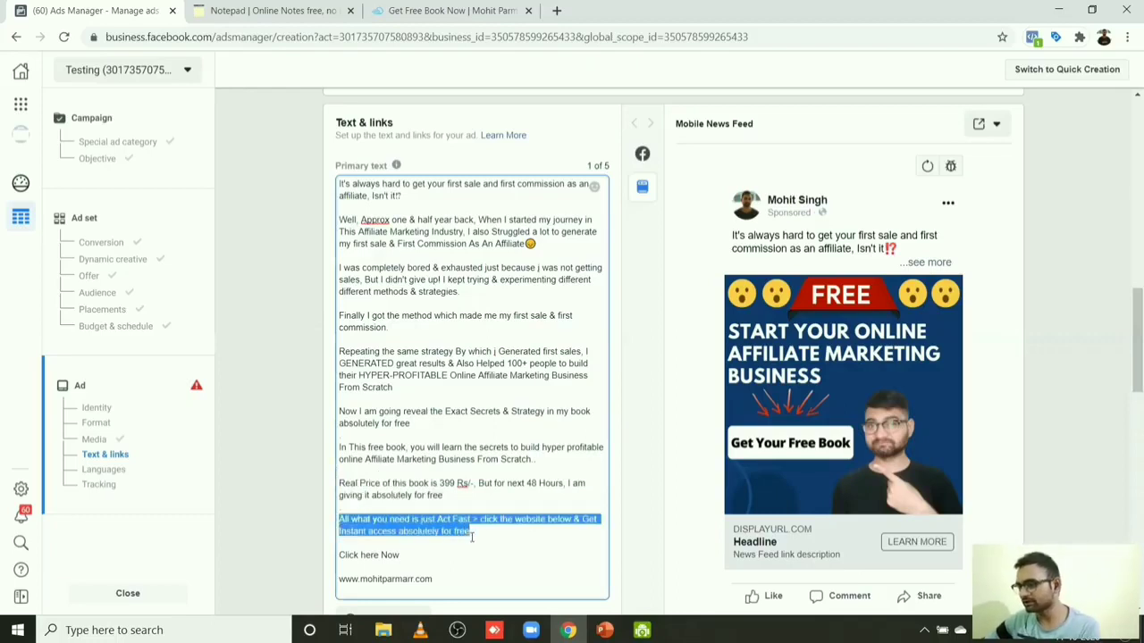
left_click(472, 534)
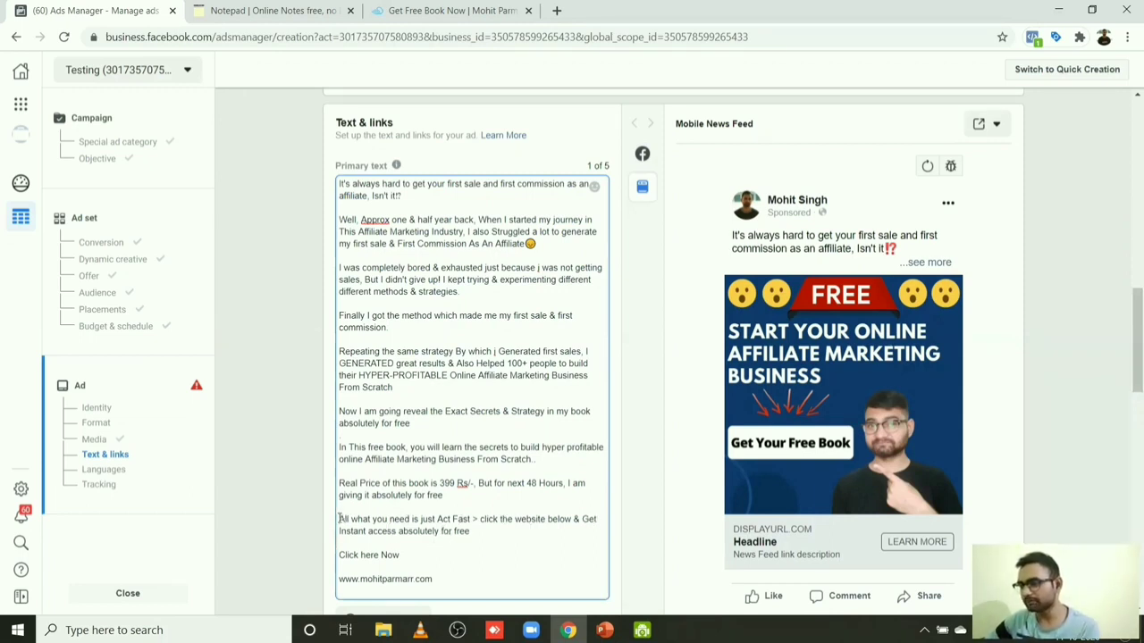
left_click_drag(340, 515, 473, 531)
left_click(472, 532)
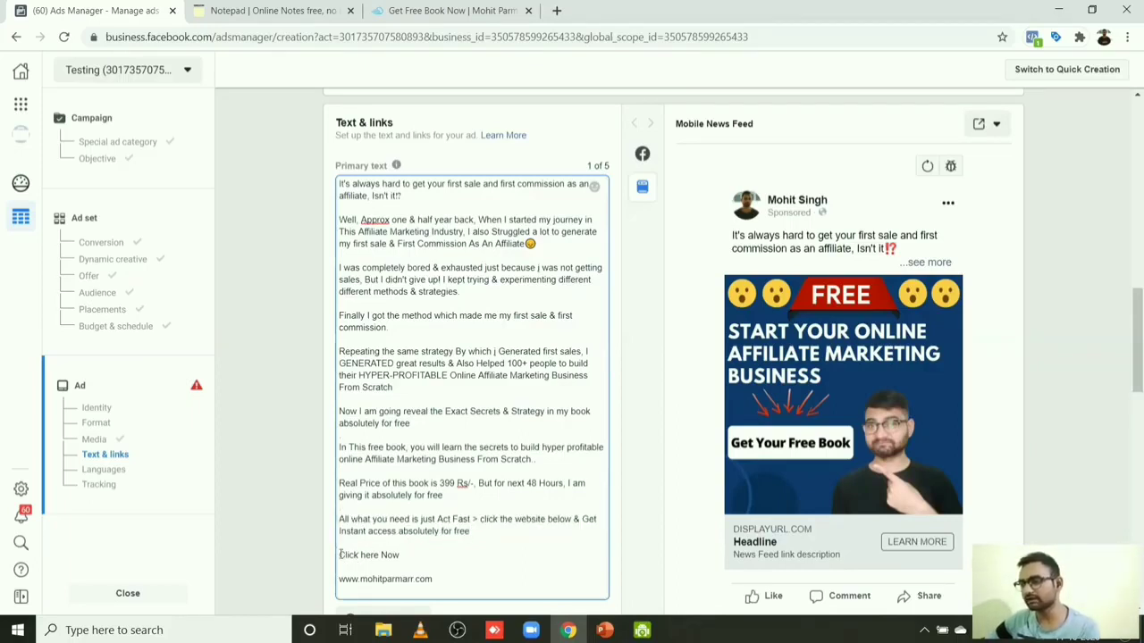
left_click_drag(339, 554, 454, 587)
left_click(454, 587)
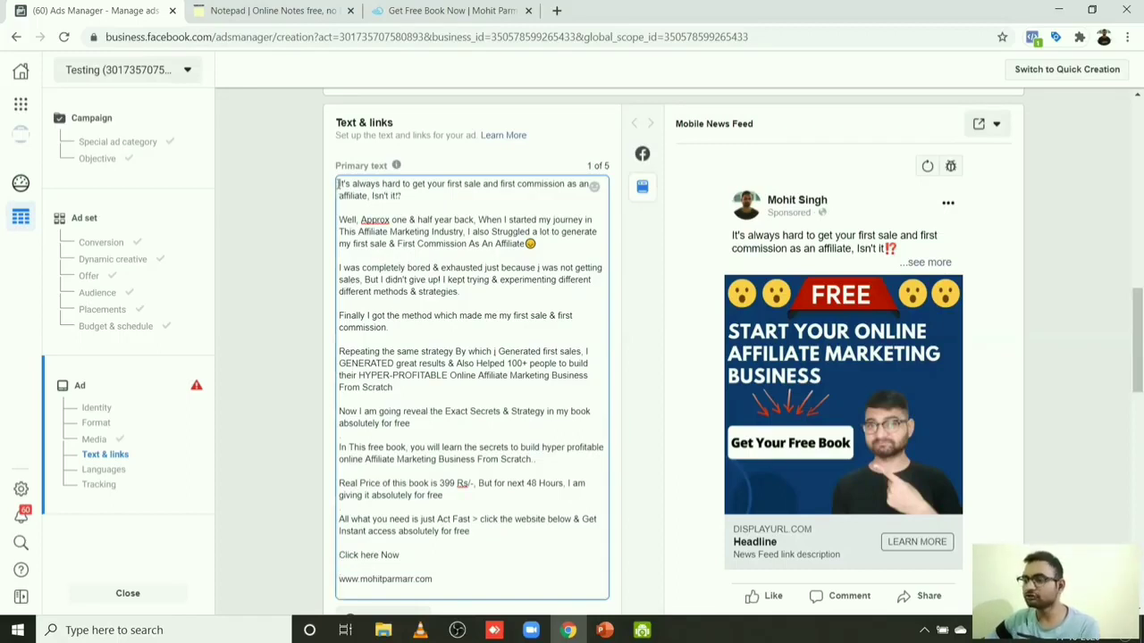
key("Return")
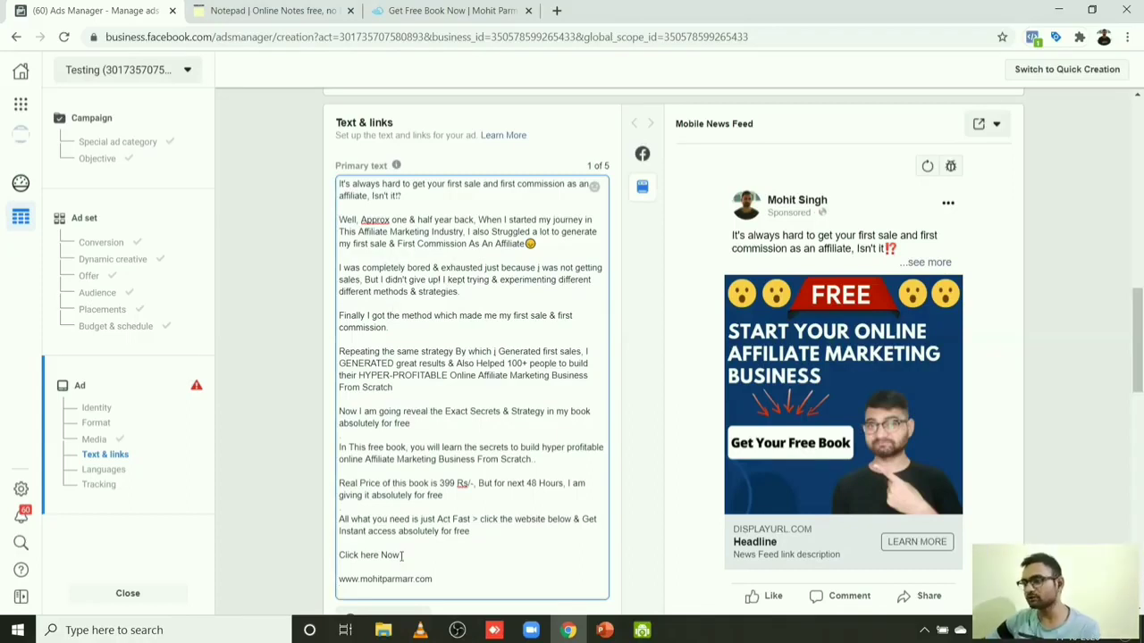
left_click(432, 577)
left_click_drag(430, 576, 389, 327)
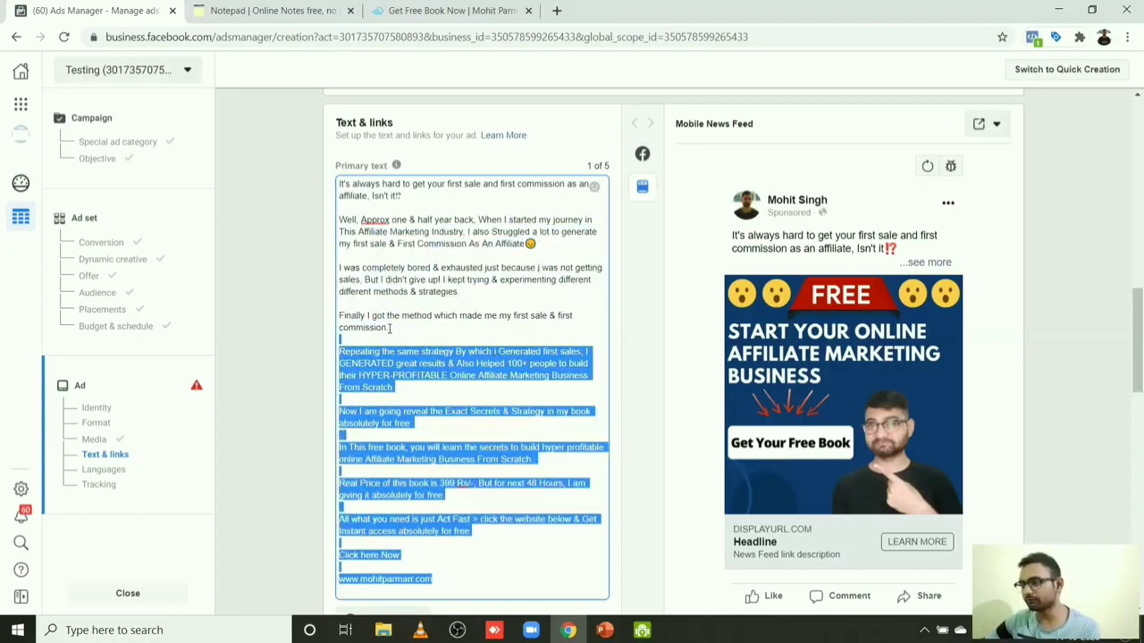
left_click(388, 327)
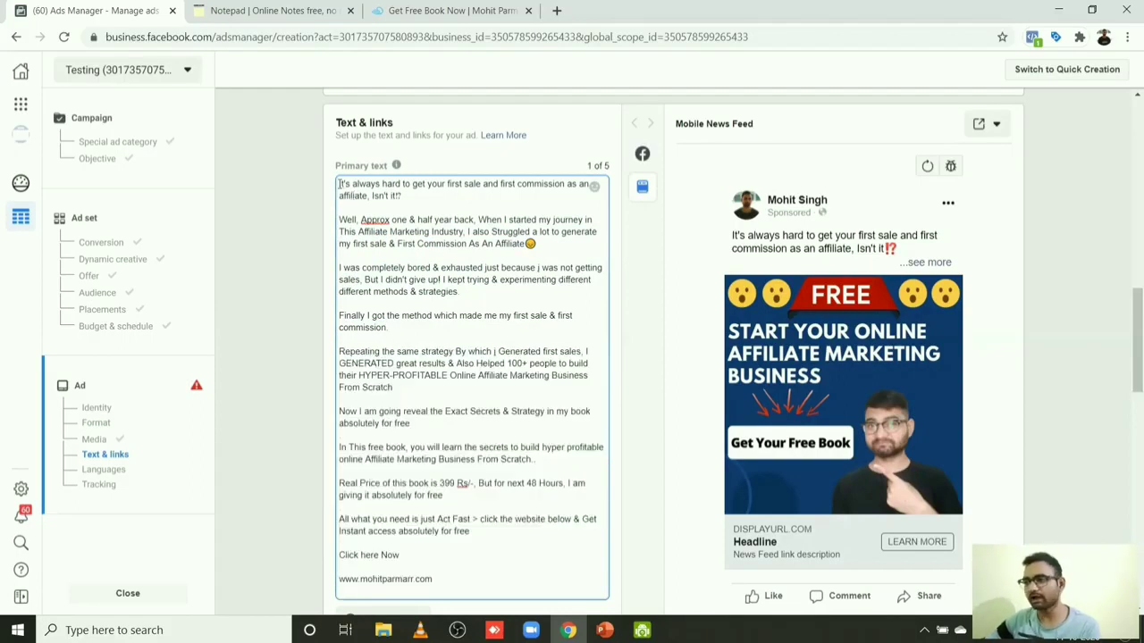
left_click_drag(339, 185, 444, 375)
left_click(444, 375)
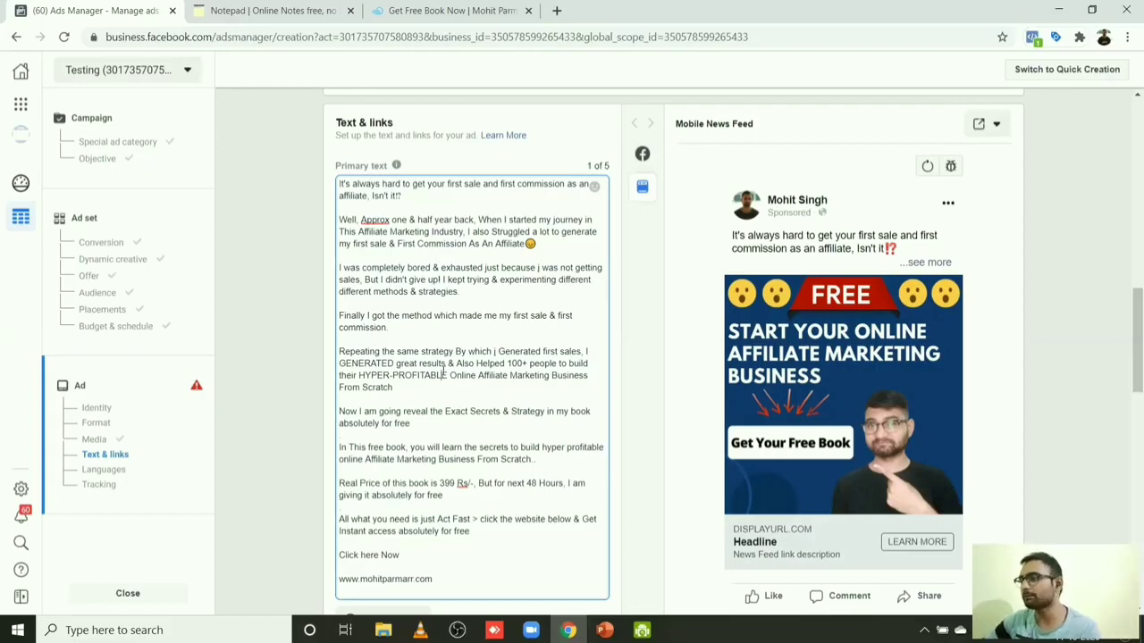
Step: Enter the ad headline "Still Struglling As An Affiliate??"
left_click_drag(1126, 315, 1126, 370)
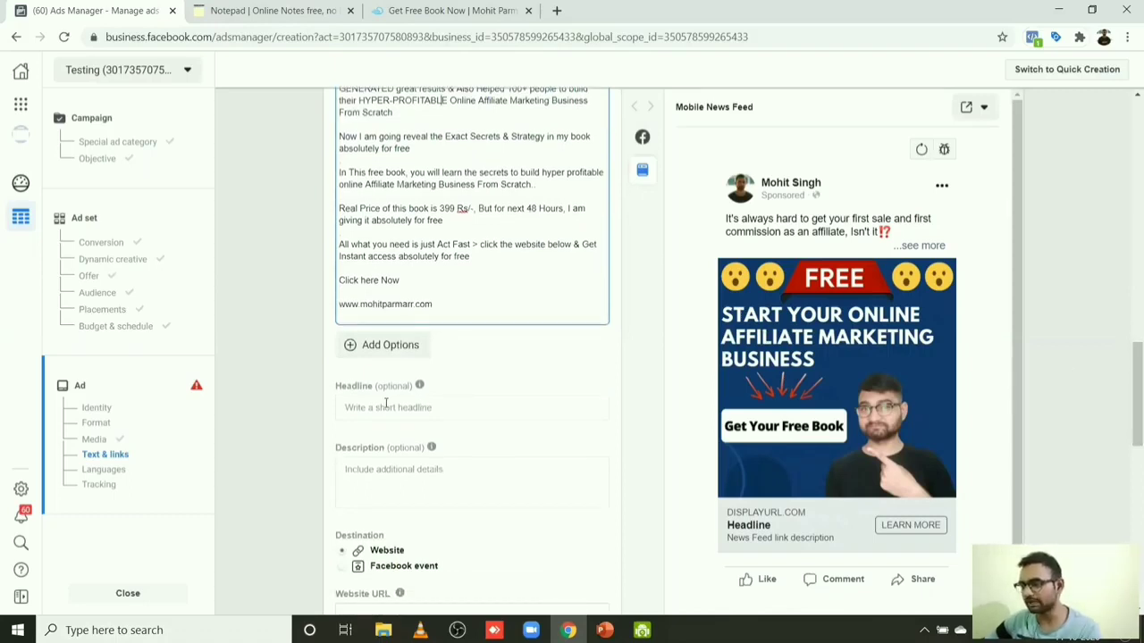
left_click(386, 406)
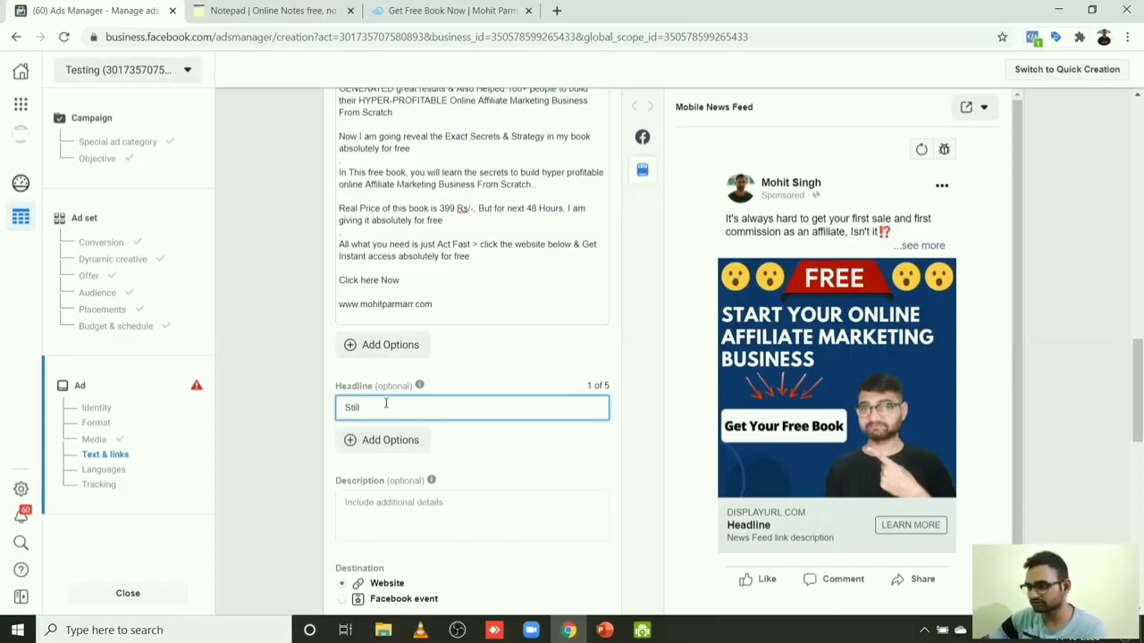
type("Strug")
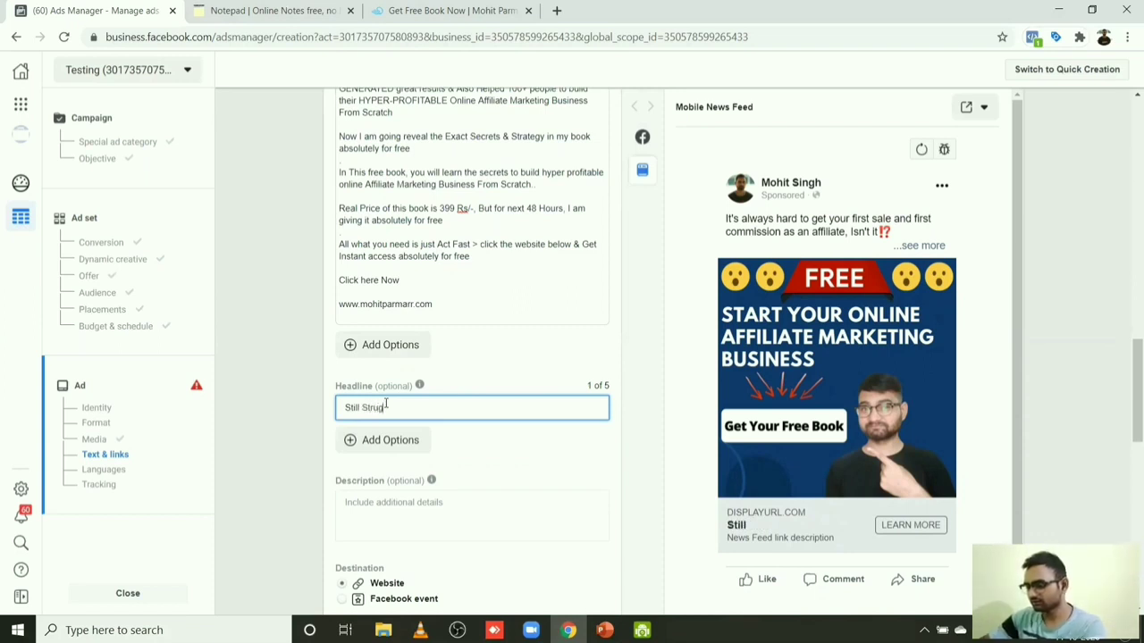
type("lis")
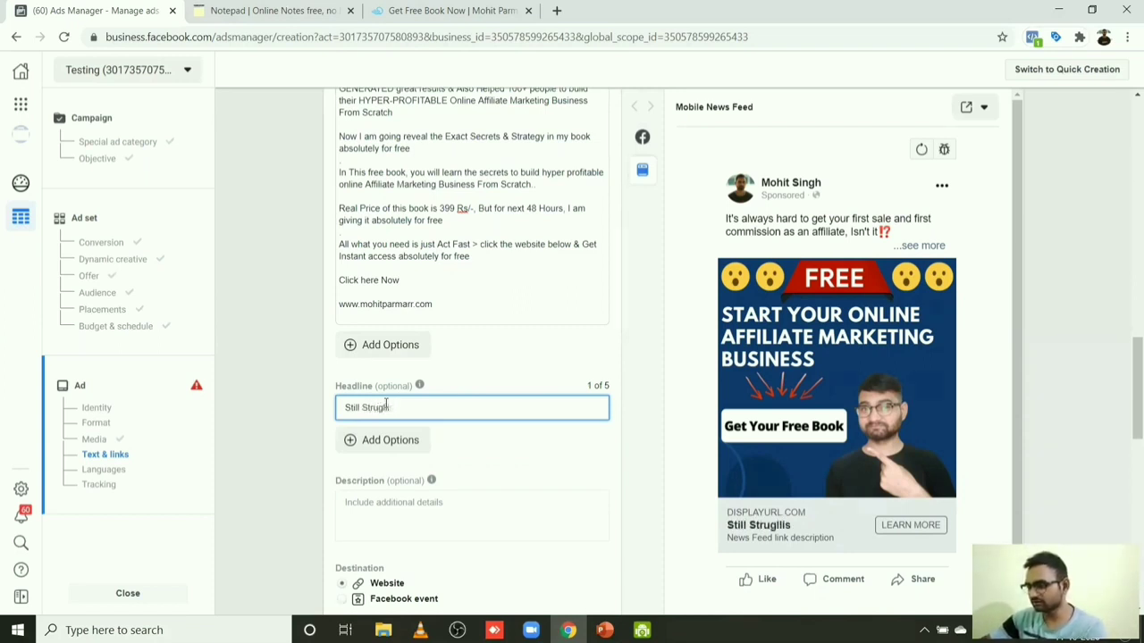
key("BackSpace")
type("g")
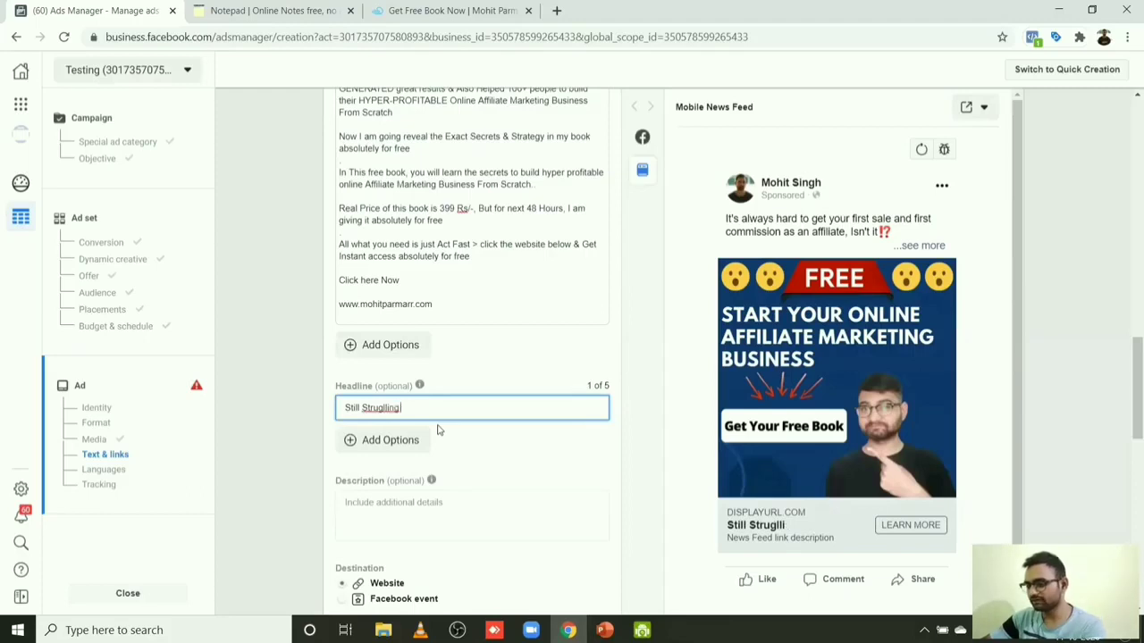
type(" As An Affiliate??")
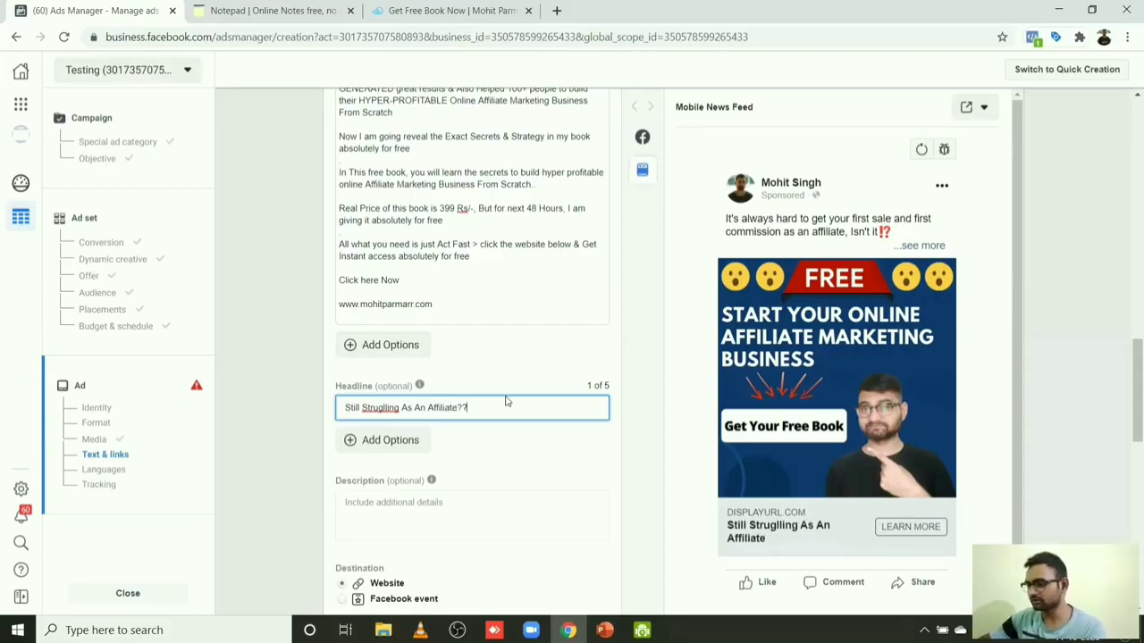
Step: Correct the misspelled word in the ad headline to "Struggling" using the spelling suggestion
double_click(391, 408)
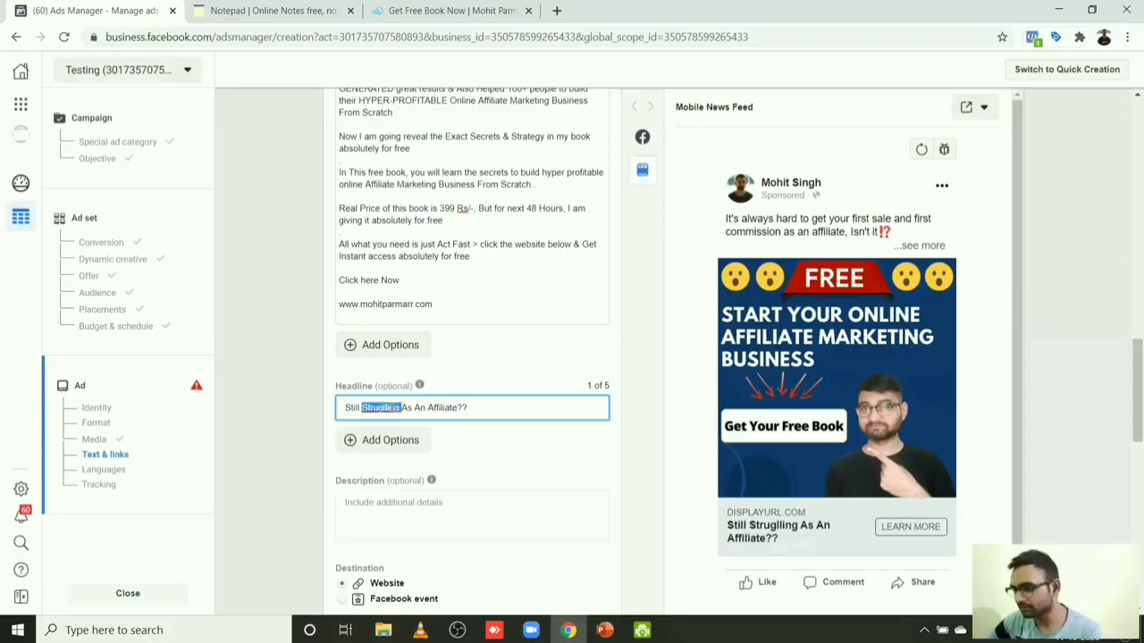
right_click(390, 409)
left_click(437, 420)
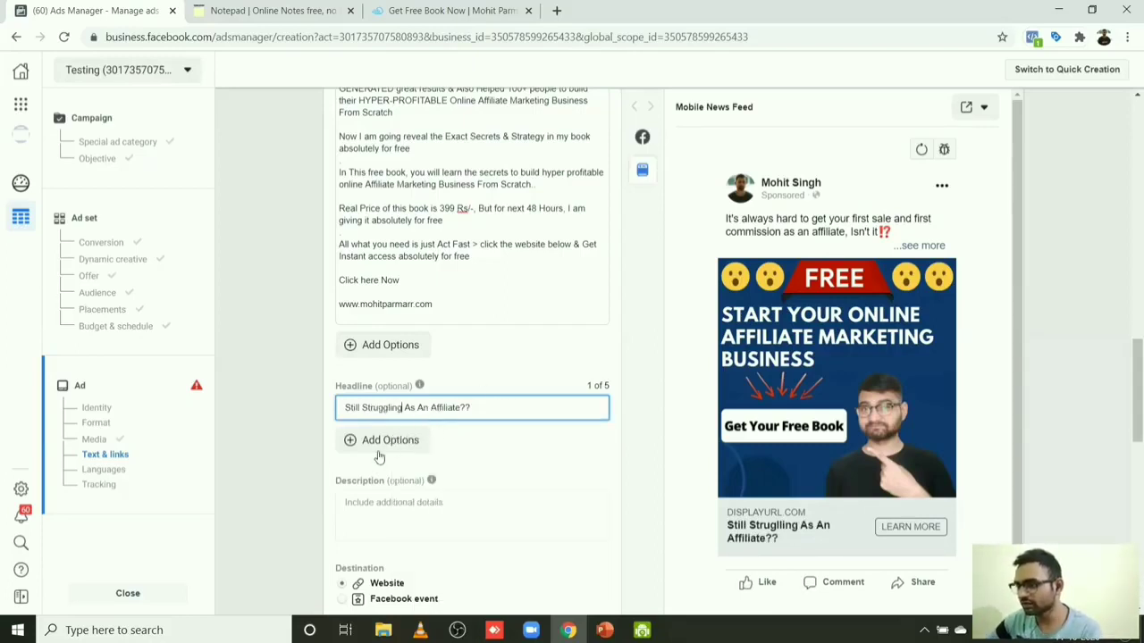
Step: Enter the ad description "Get Your Free Book Now & Learn The Secretes To Build Profitbale Online Affiliate Marketing Business"
left_click(372, 505)
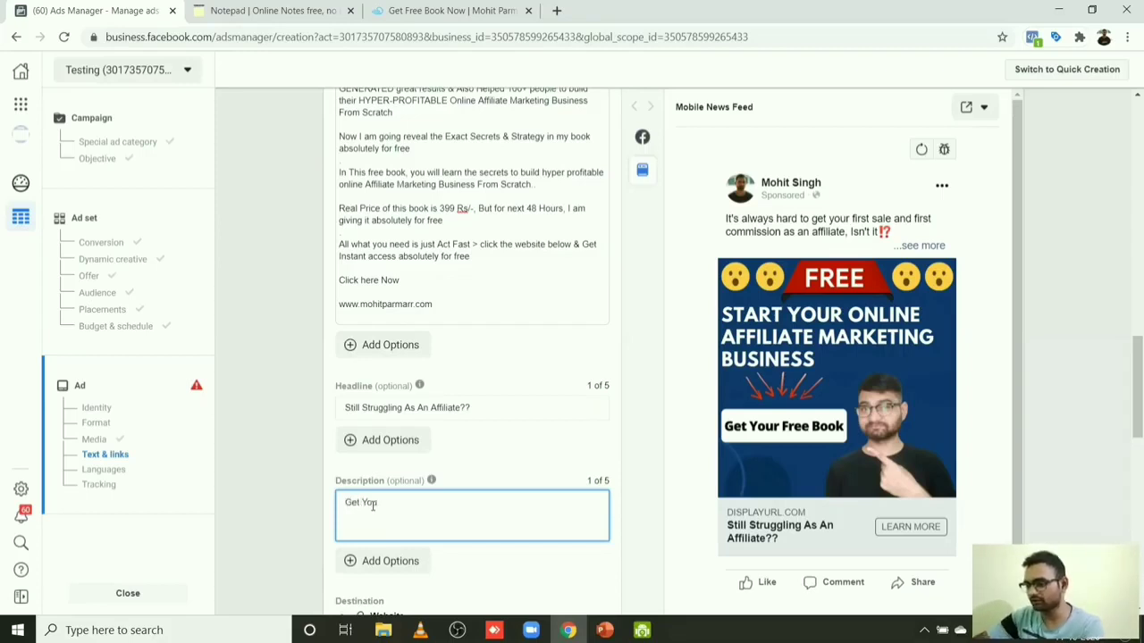
type("Get Your Free")
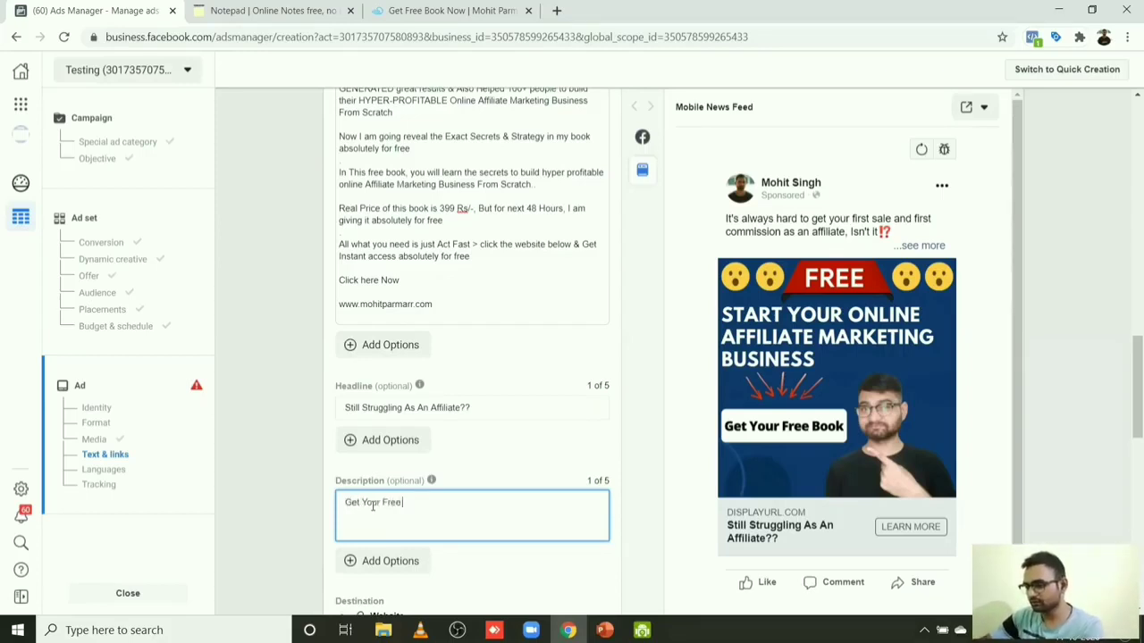
type(" Book Now & Le")
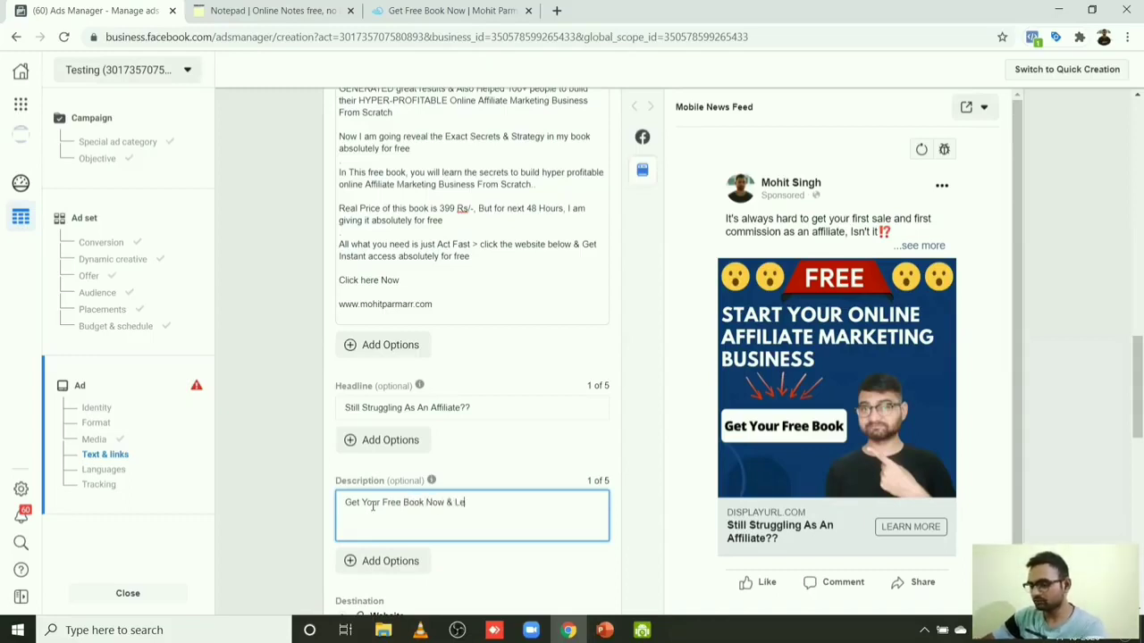
type("arn The")
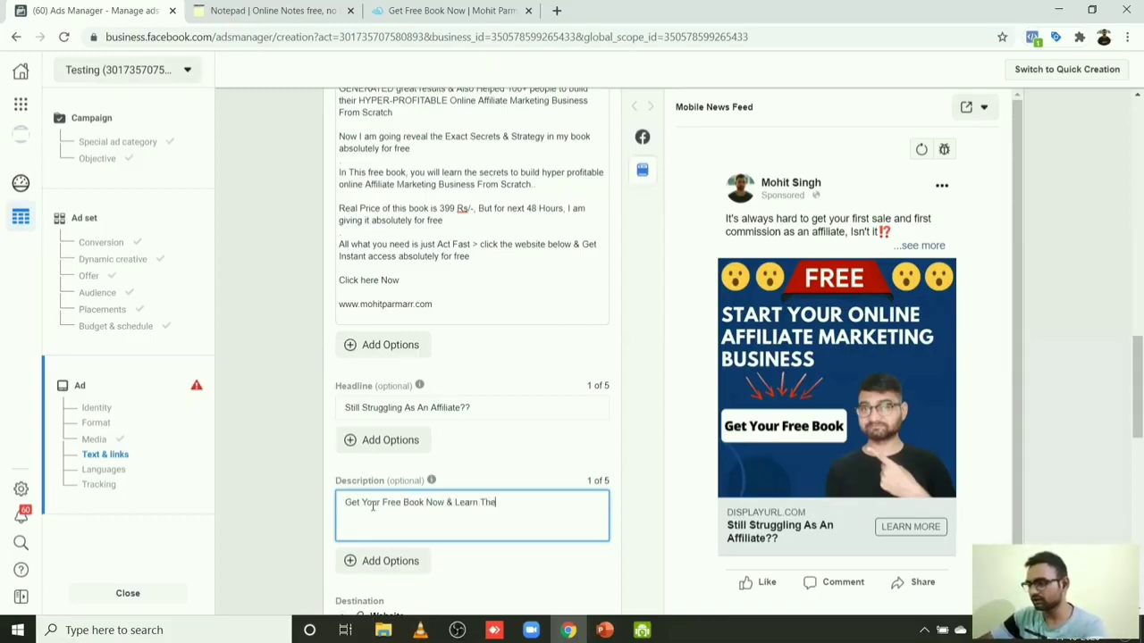
type(" Secretes To Build")
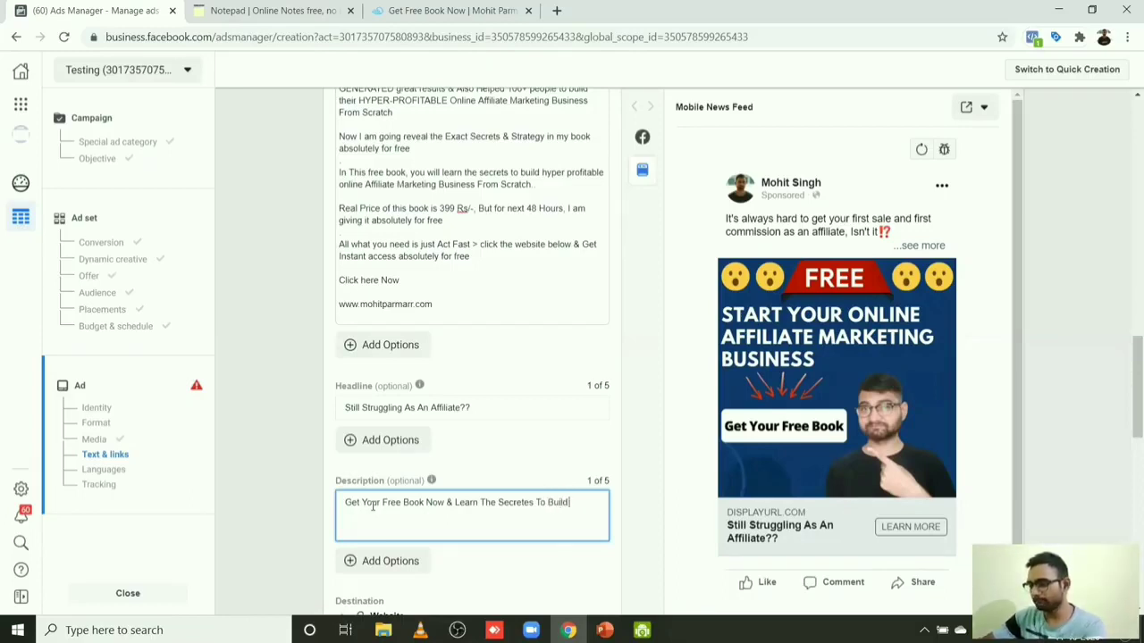
type("bl")
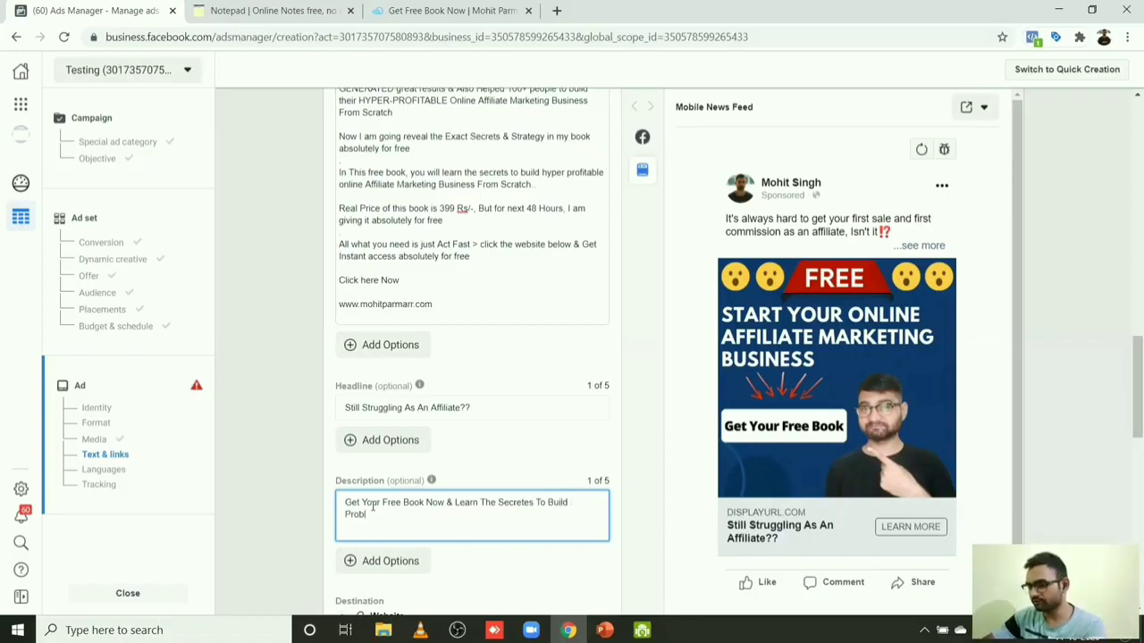
key("BackSpace")
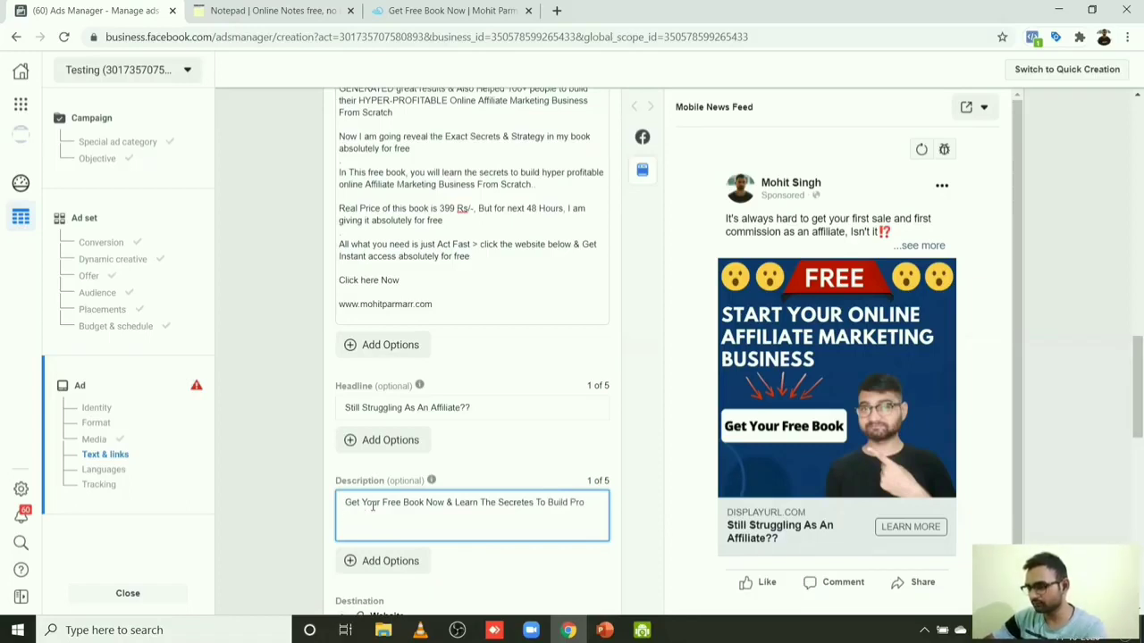
type("fit")
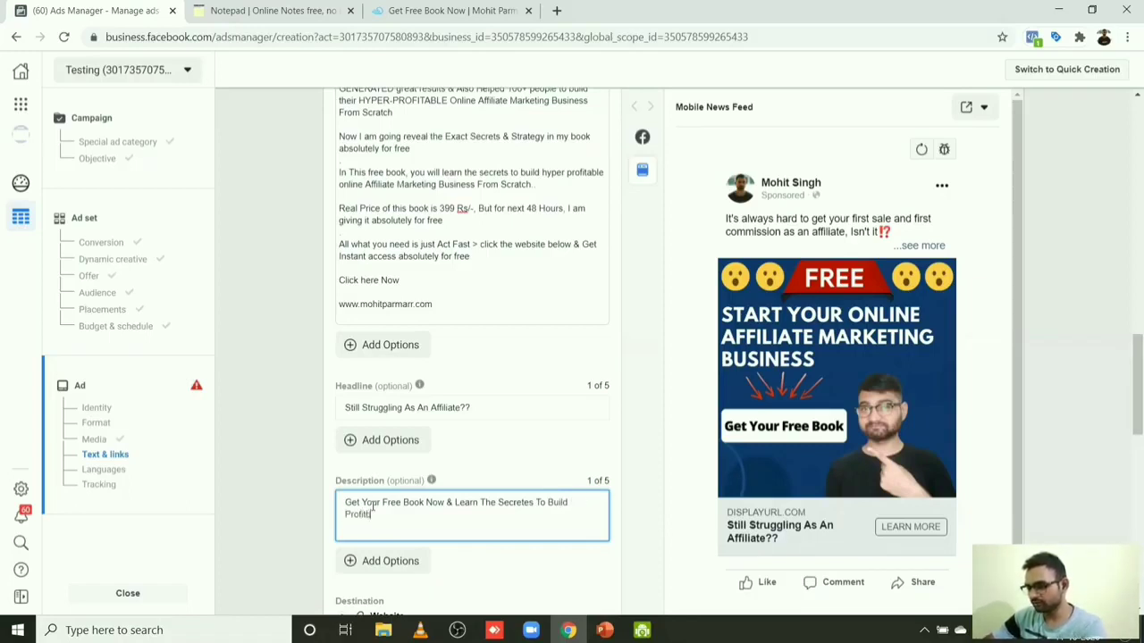
type("able")
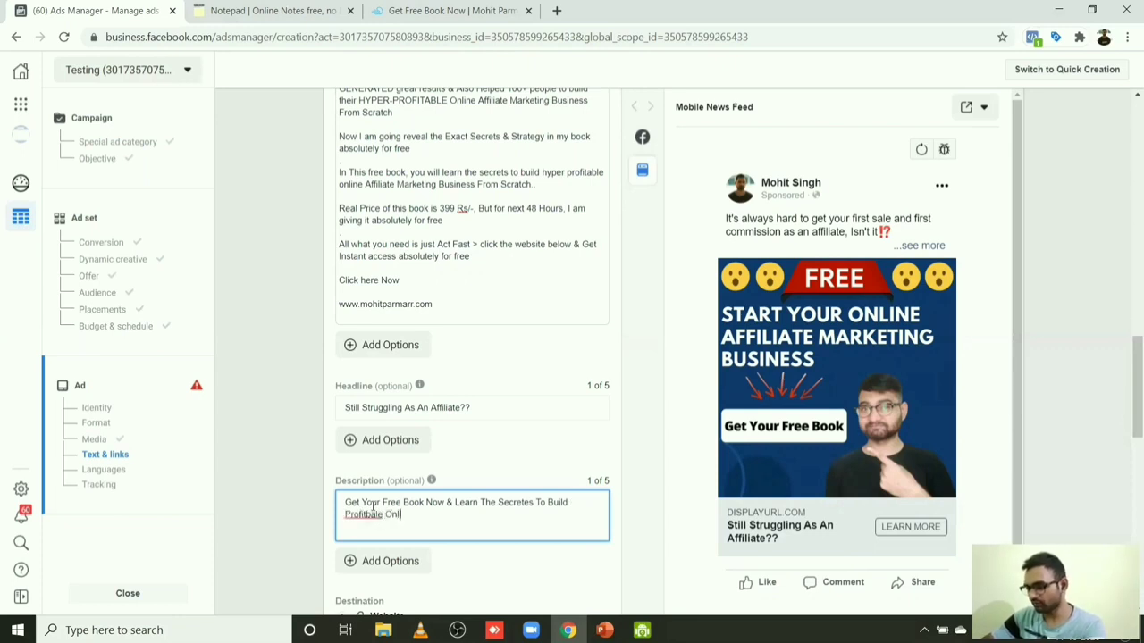
type(" Online Affili")
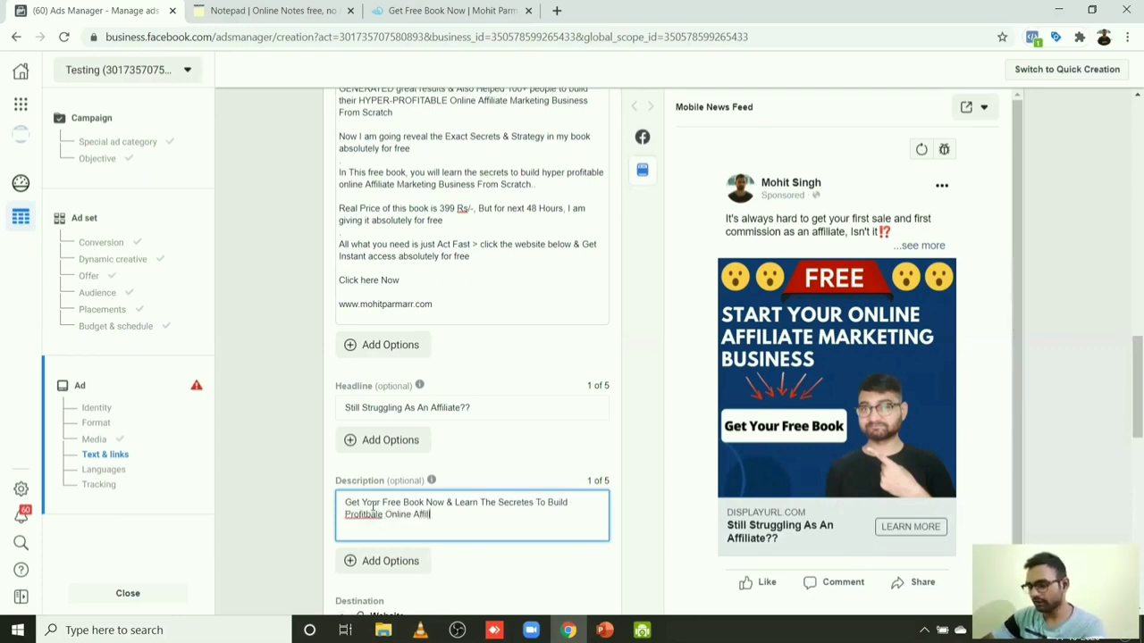
type("ate Market")
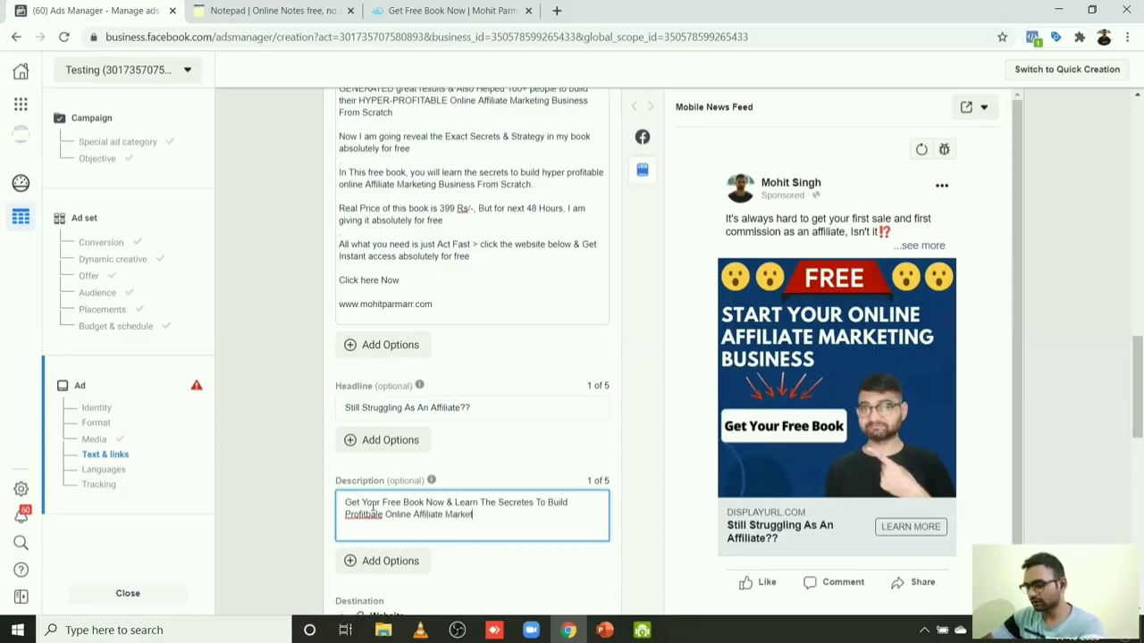
type("ing Business")
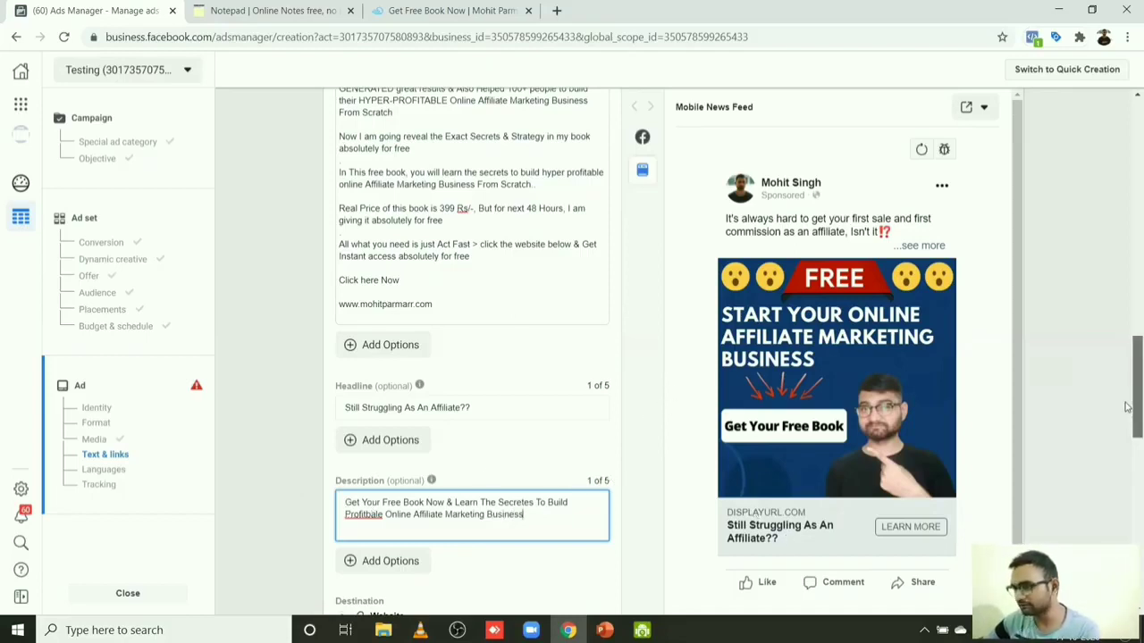
Step: Correct the misspelled word before "Online" in the ad description to "Profitable" using the spelling suggestion
scroll(1128, 399, "down", 3)
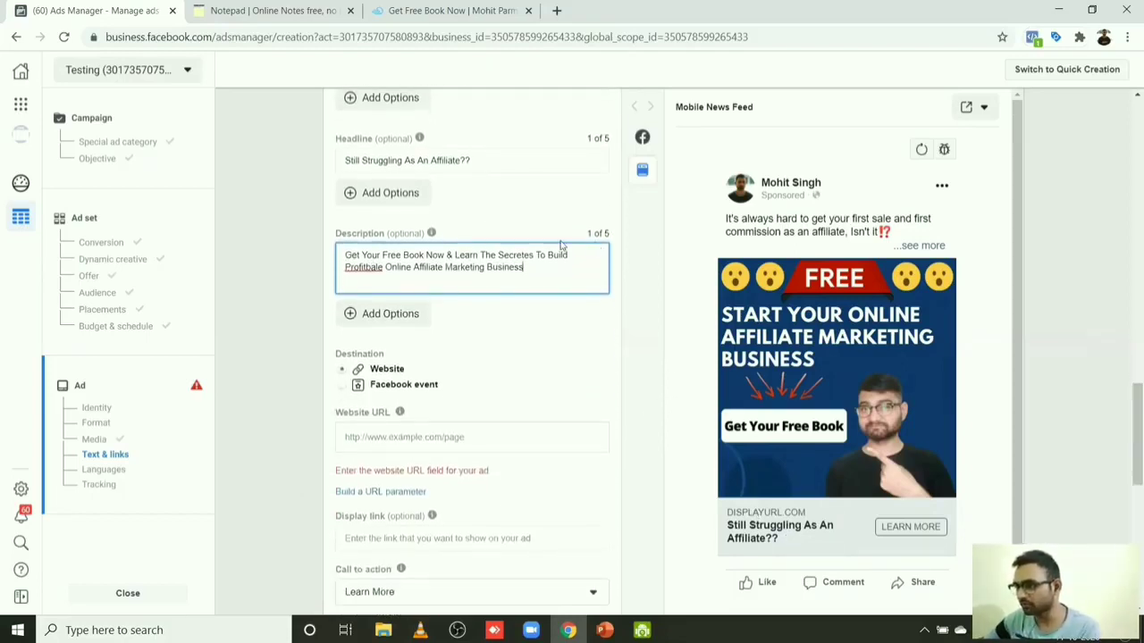
double_click(360, 267)
right_click(362, 267)
left_click(411, 278)
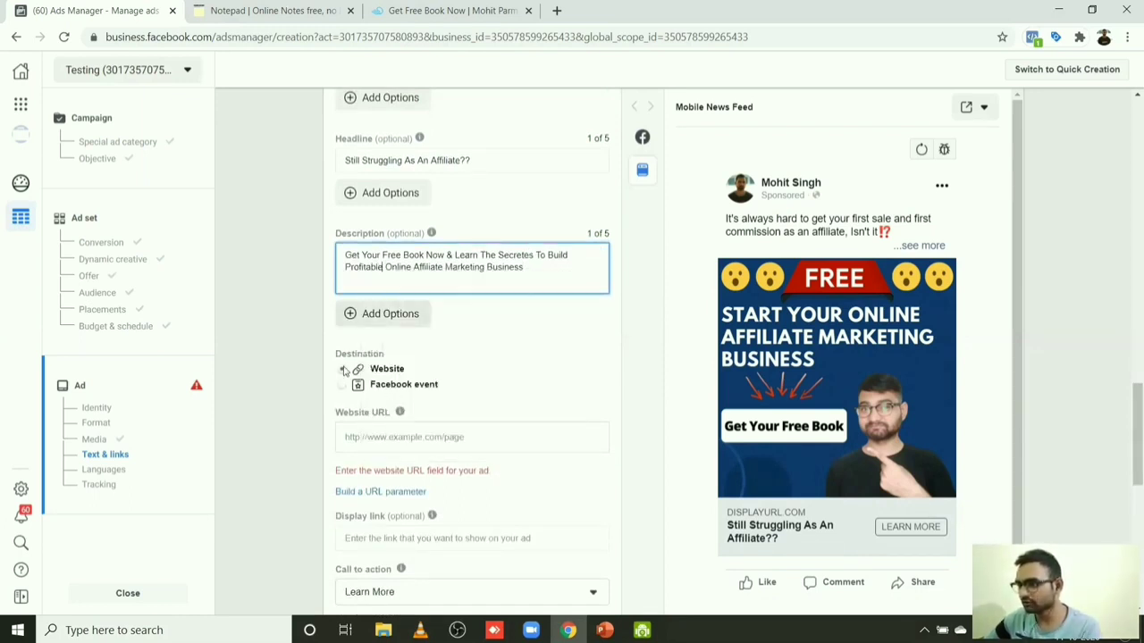
Step: Set the ad's website URL to the suggested https homepage address without "www"
left_click(373, 436)
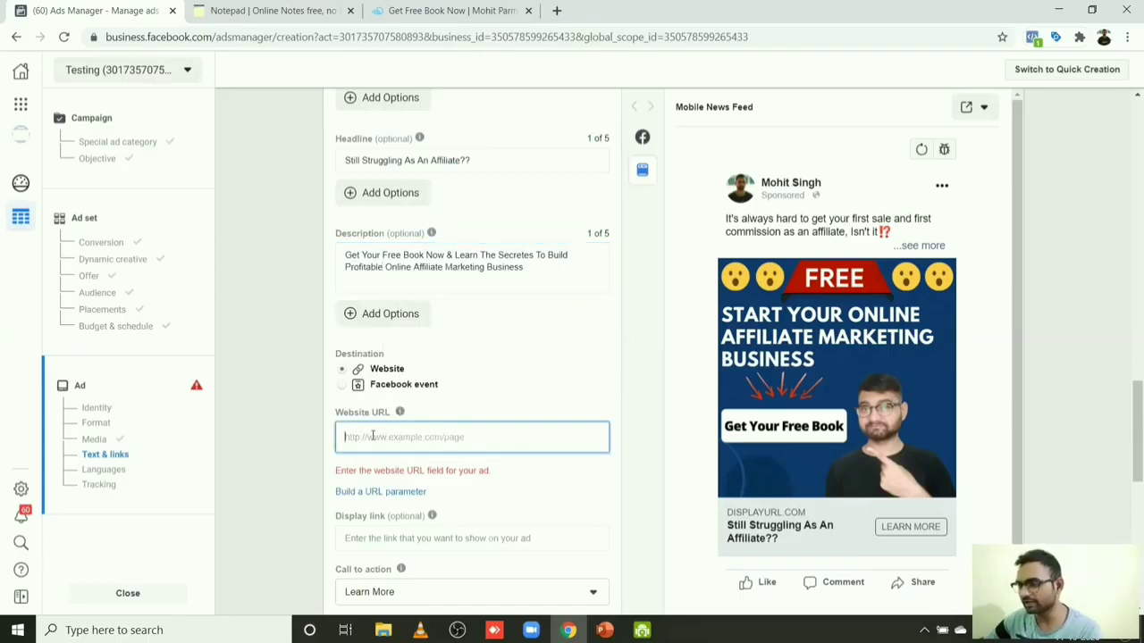
left_click(374, 436)
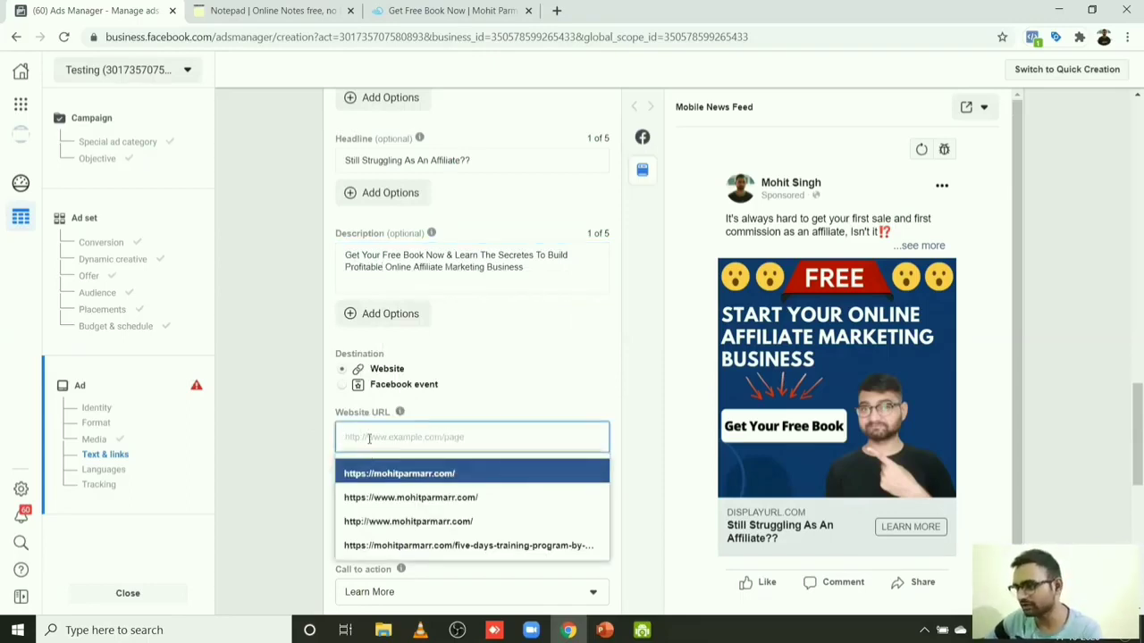
left_click(398, 475)
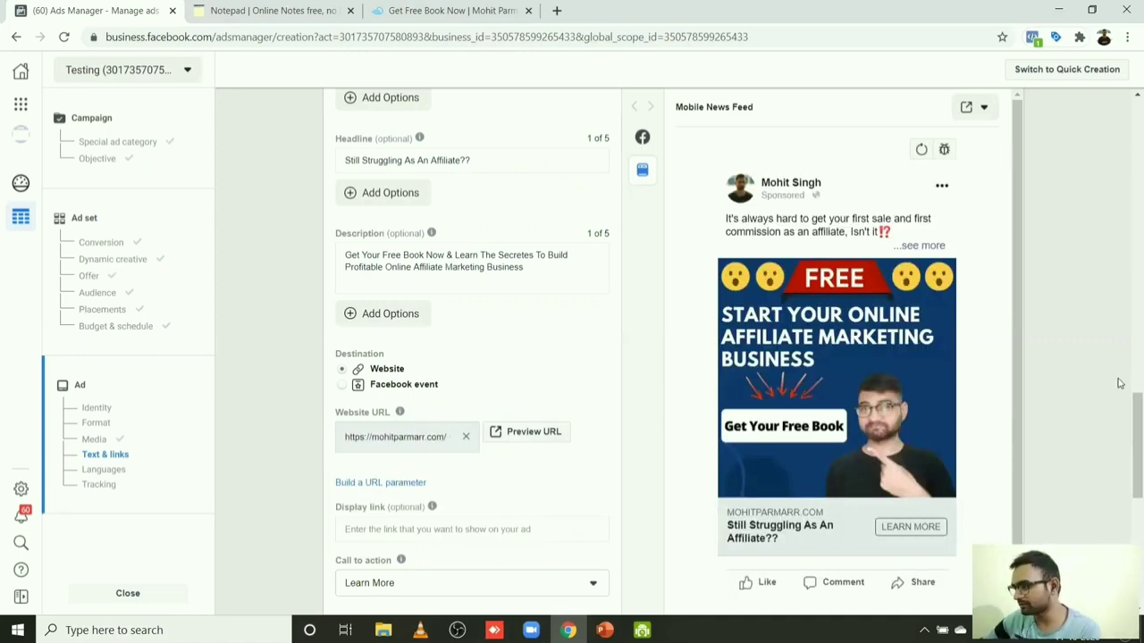
Step: Set the ad's call to action to Get Offer
scroll(1126, 444, "down", 1)
left_click_drag(1126, 445, 1126, 485)
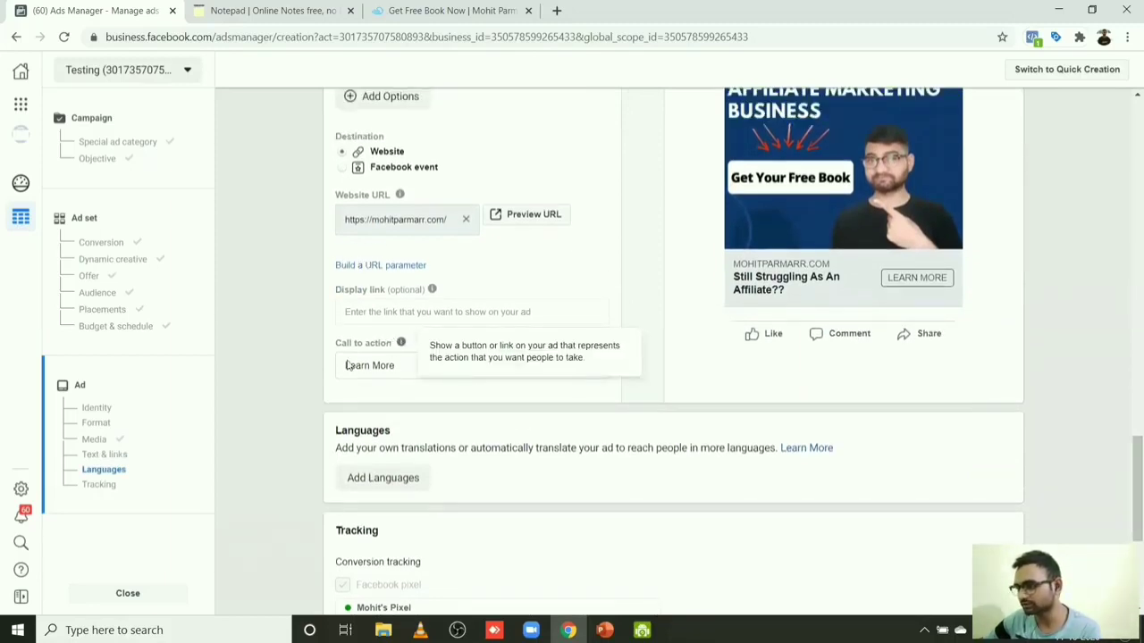
left_click(374, 367)
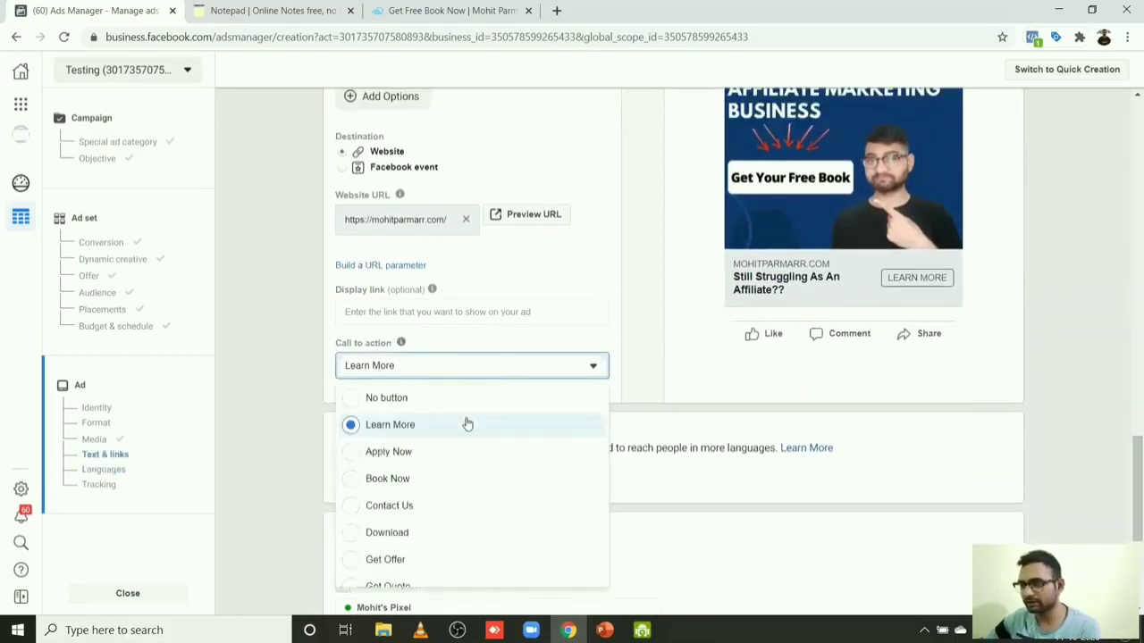
left_click(398, 561)
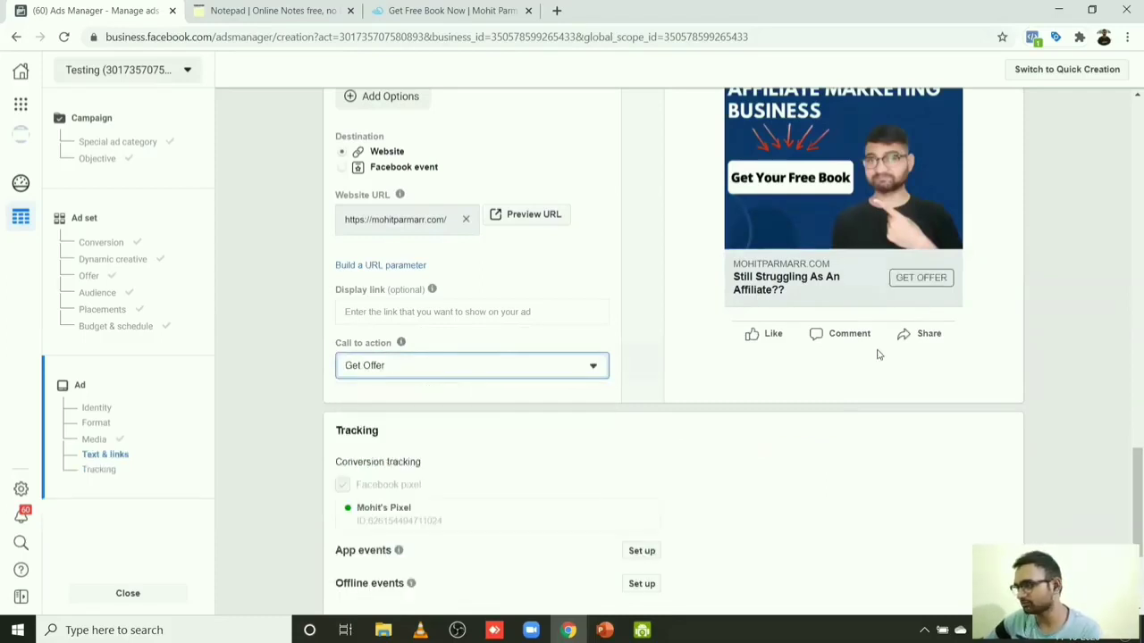
Step: Review the conversion tracking section and confirm the ad to publish the campaign
left_click_drag(1129, 465, 1126, 541)
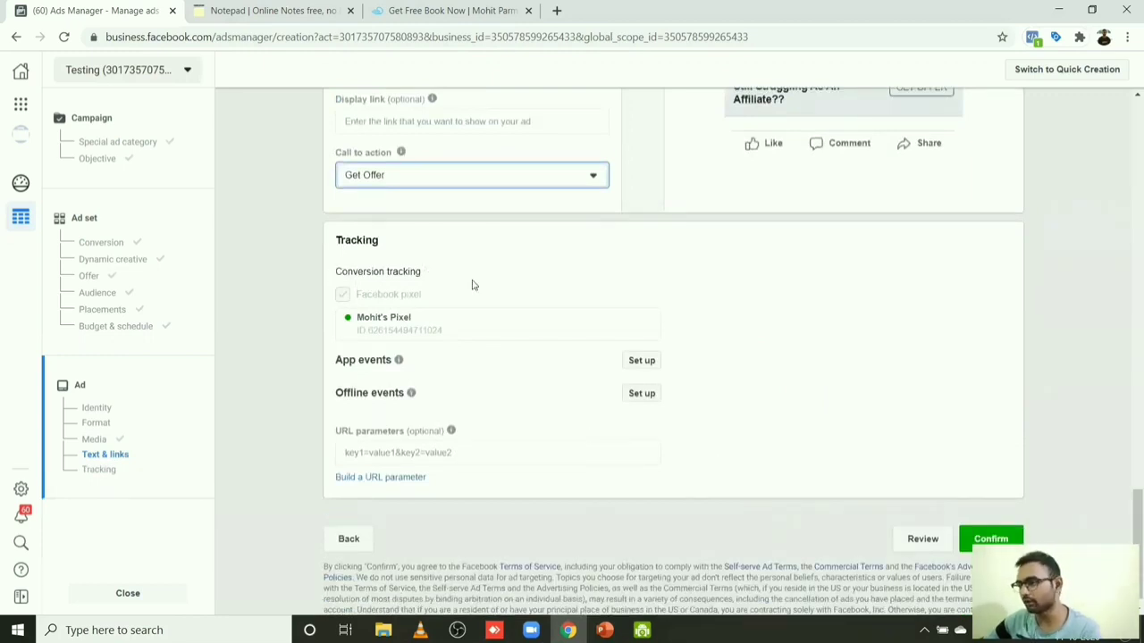
left_click_drag(474, 282, 500, 287)
left_click(679, 349)
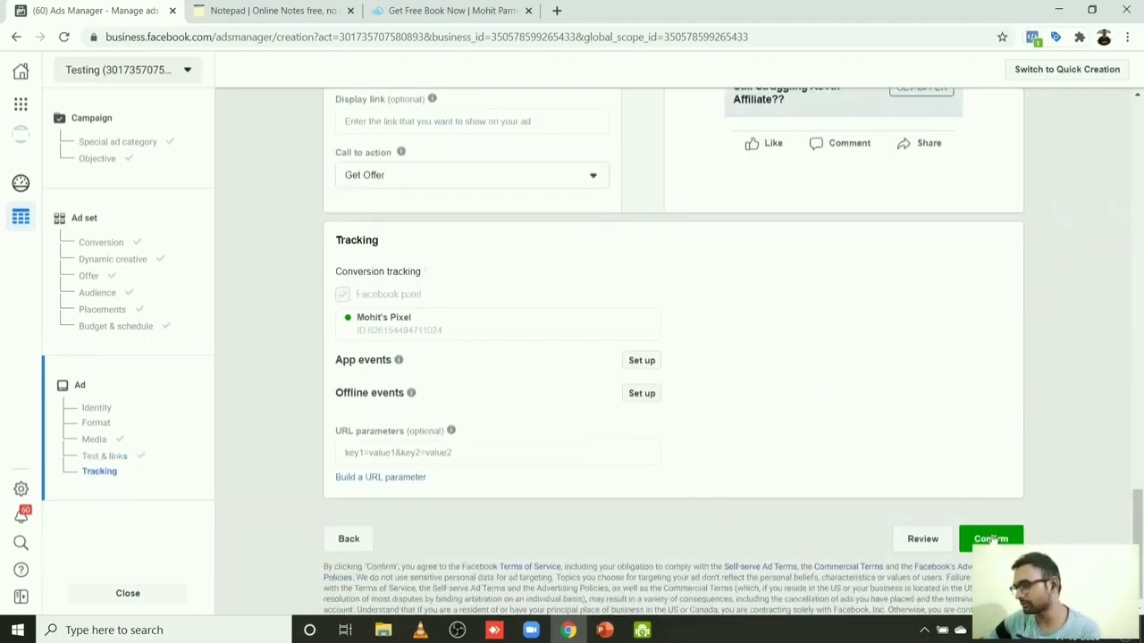
left_click(994, 540)
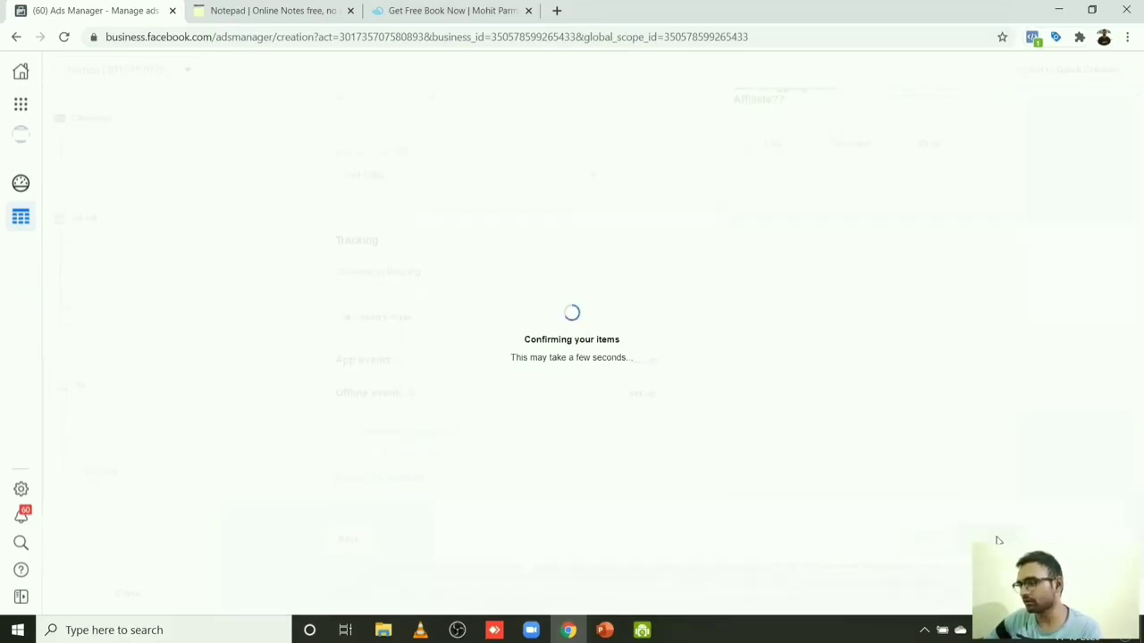
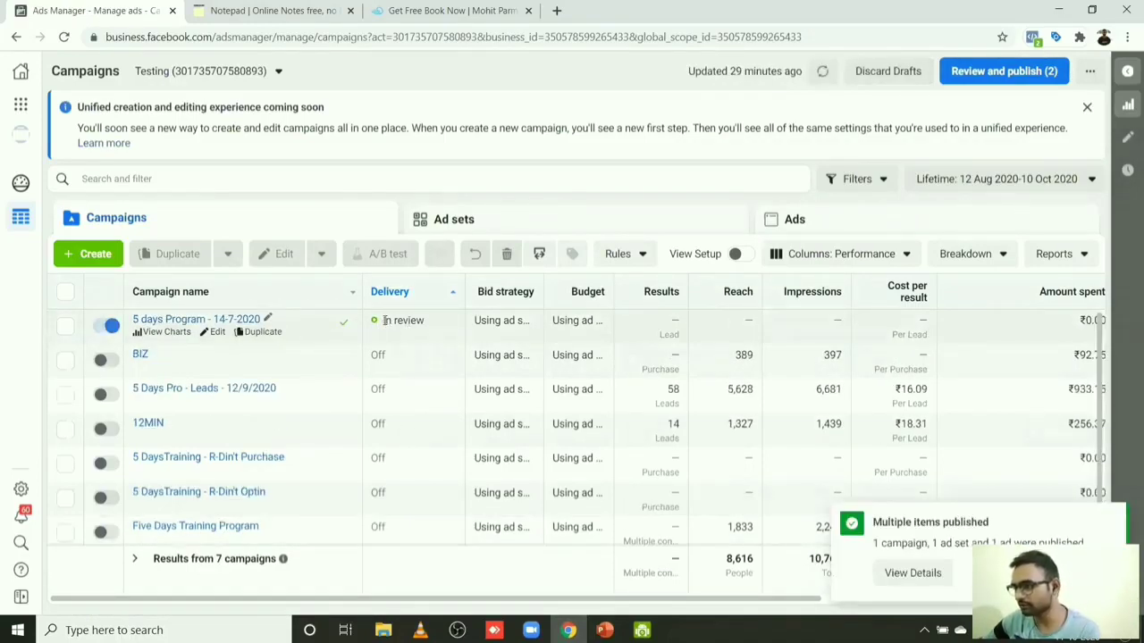
Step: Select the campaign "5 days Program - 14-7-2020" and examine its delivery status, ad set and ad at each level
left_click_drag(384, 320, 427, 324)
left_click(427, 325)
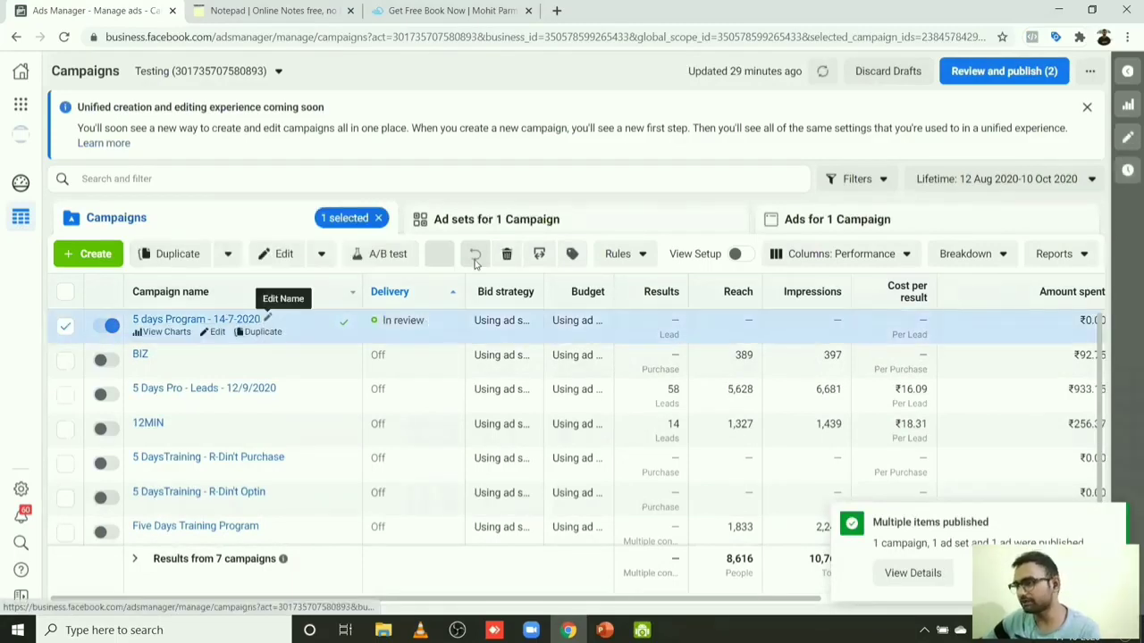
left_click(459, 228)
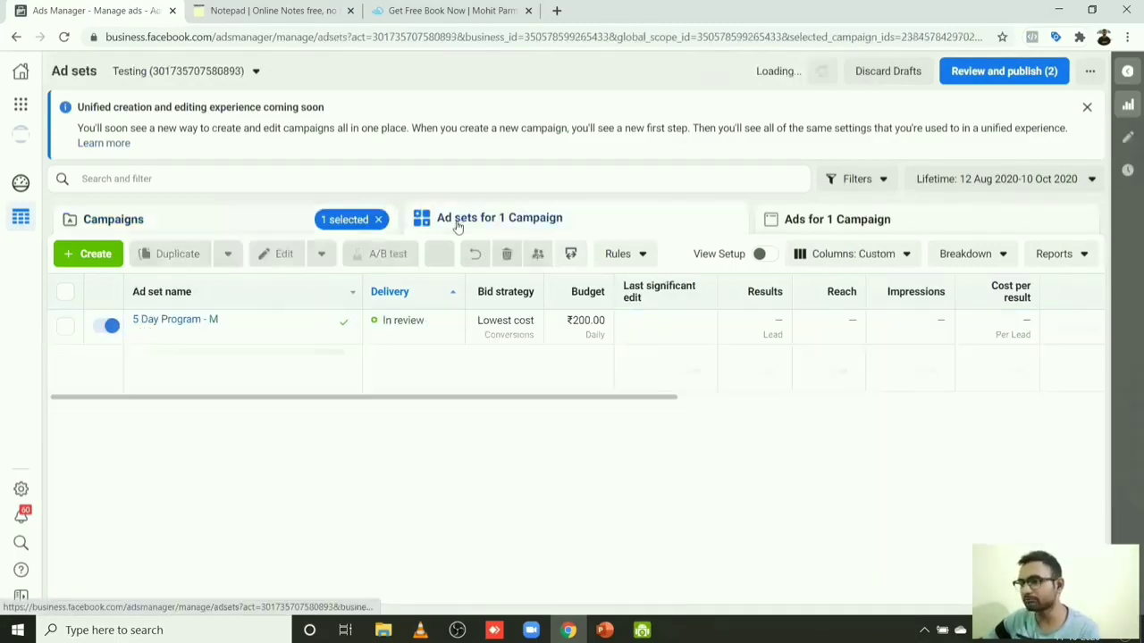
left_click(250, 220)
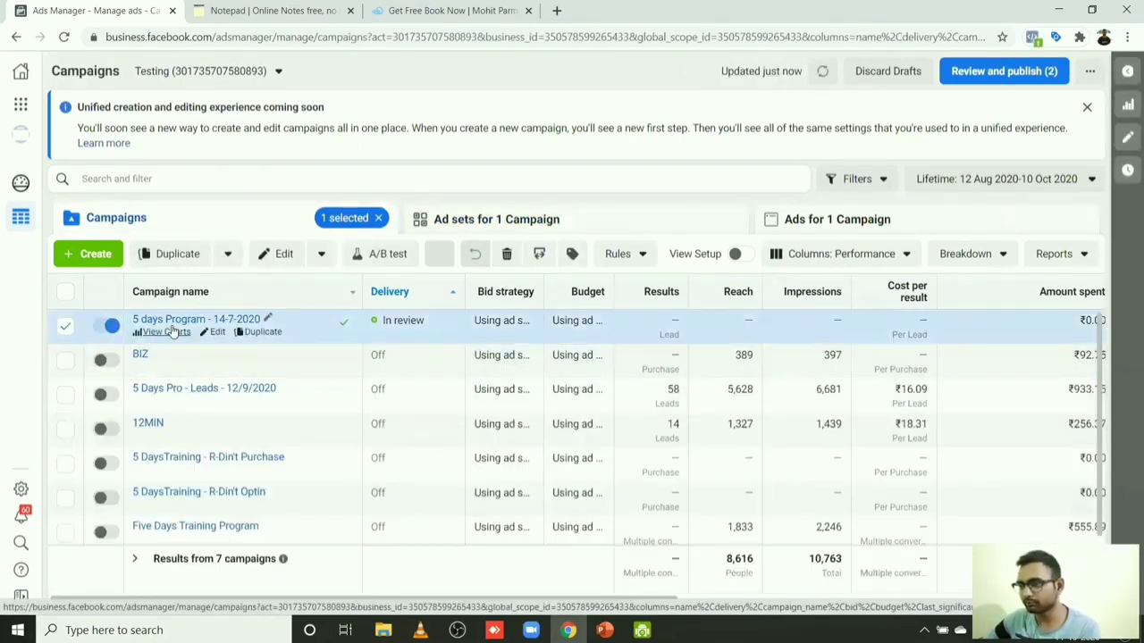
mouse_move(137, 320)
left_mouse_down()
mouse_move(174, 321)
mouse_move(131, 321)
left_mouse_up()
left_click(438, 231)
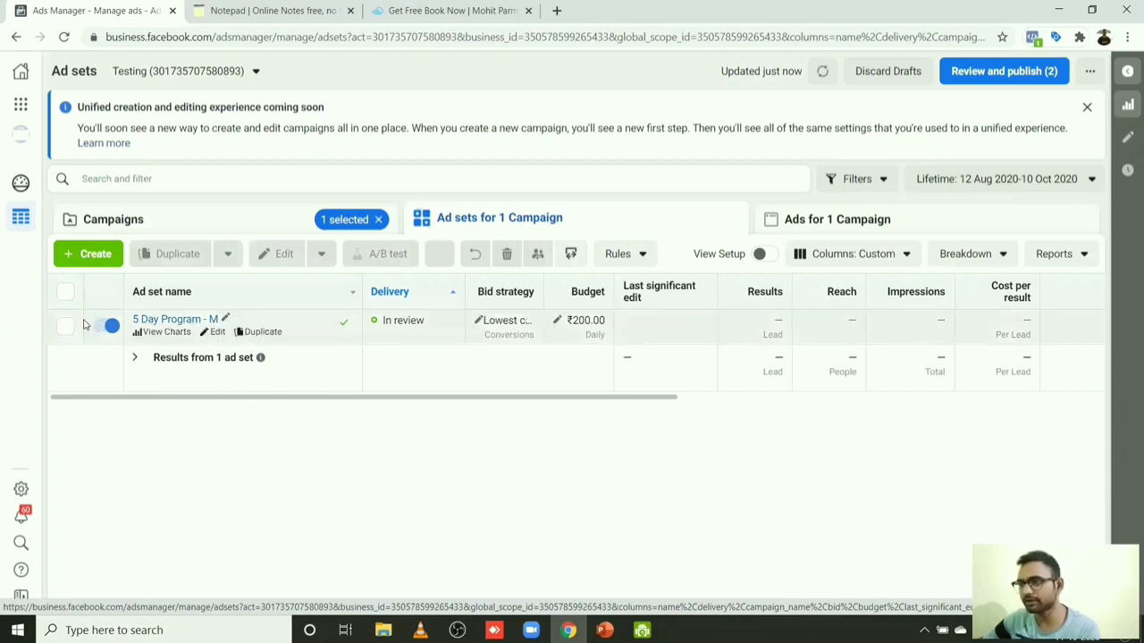
left_click(817, 224)
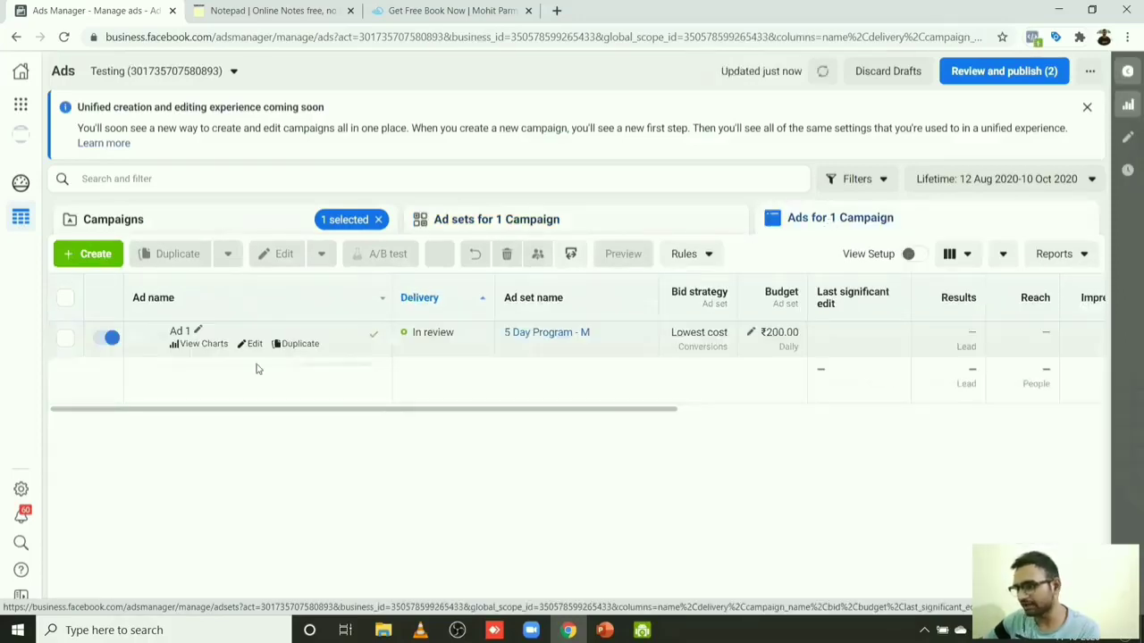
left_click(506, 232)
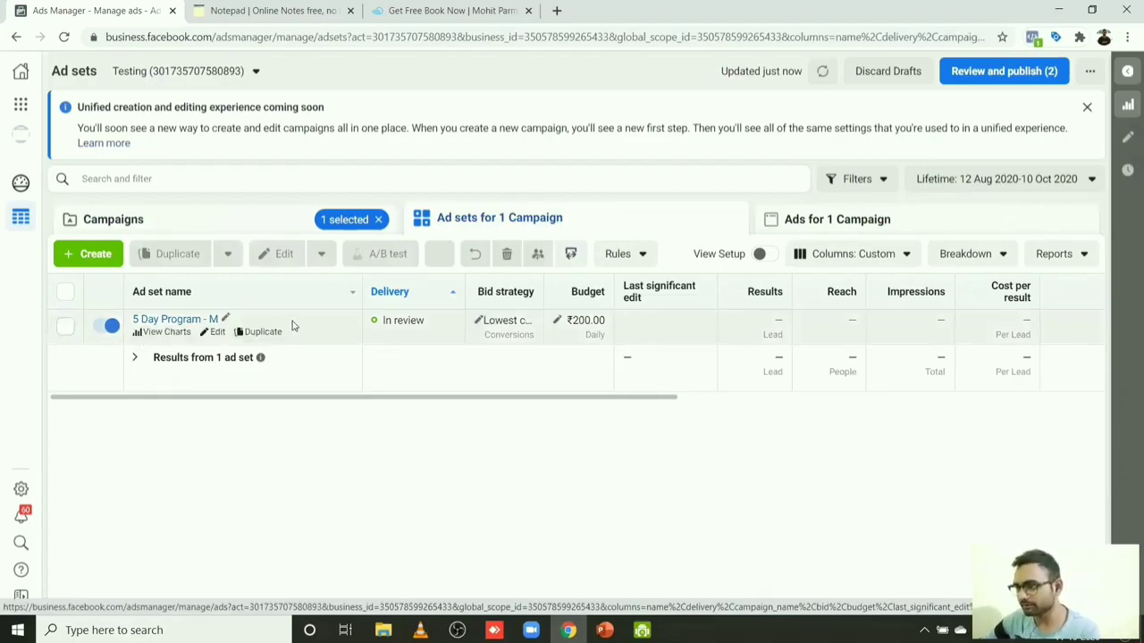
left_click(820, 227)
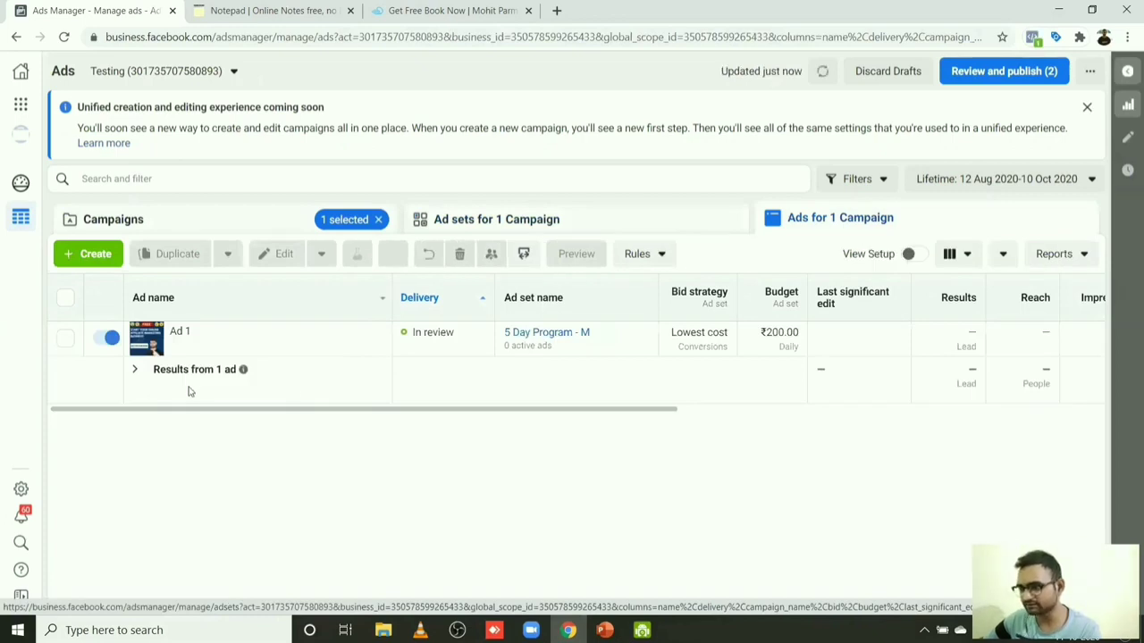
left_click(67, 341)
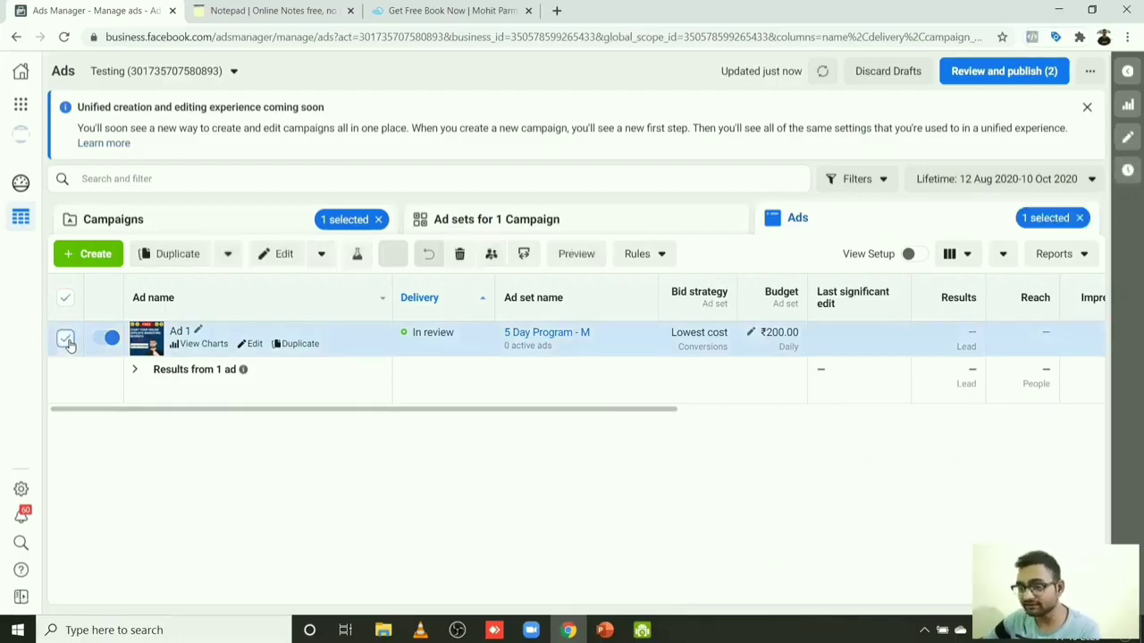
left_click(185, 256)
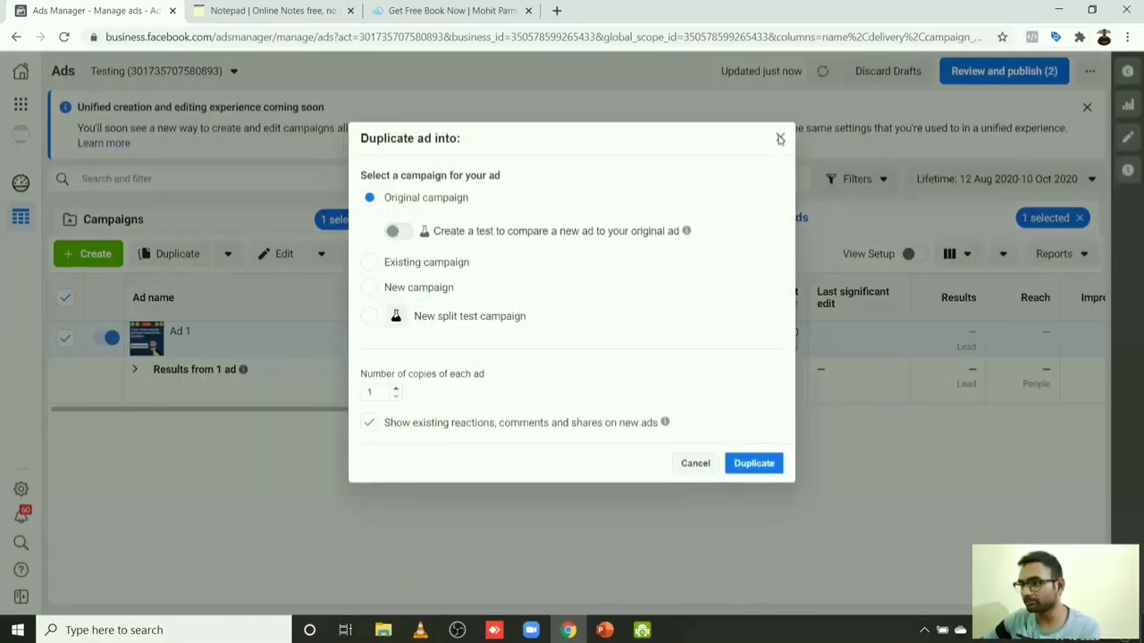
left_click(779, 138)
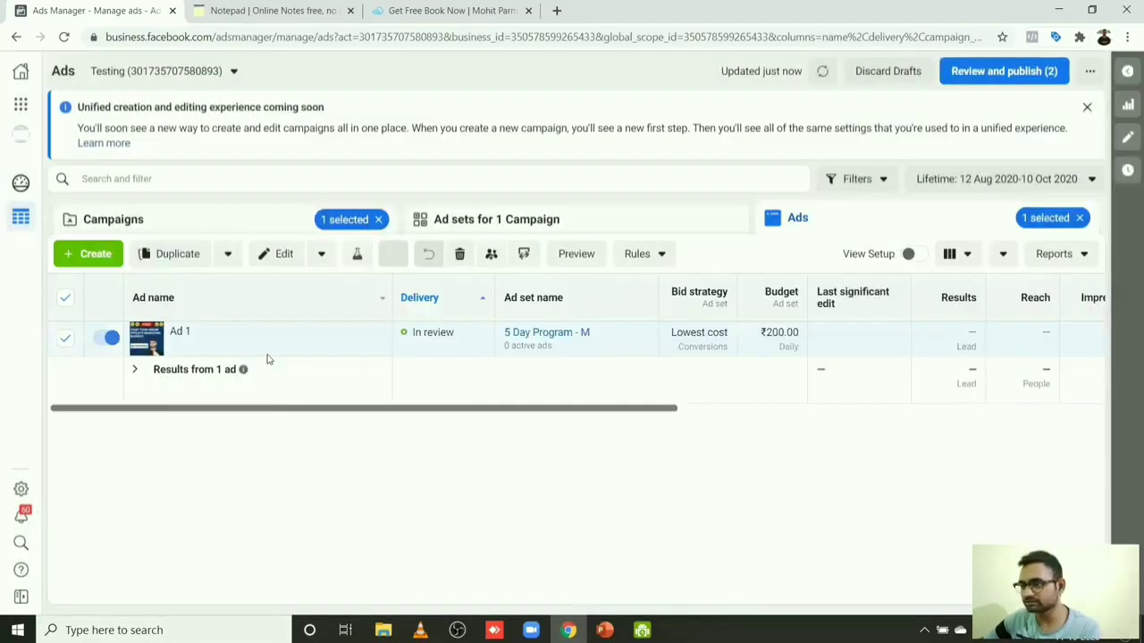
left_click(65, 340)
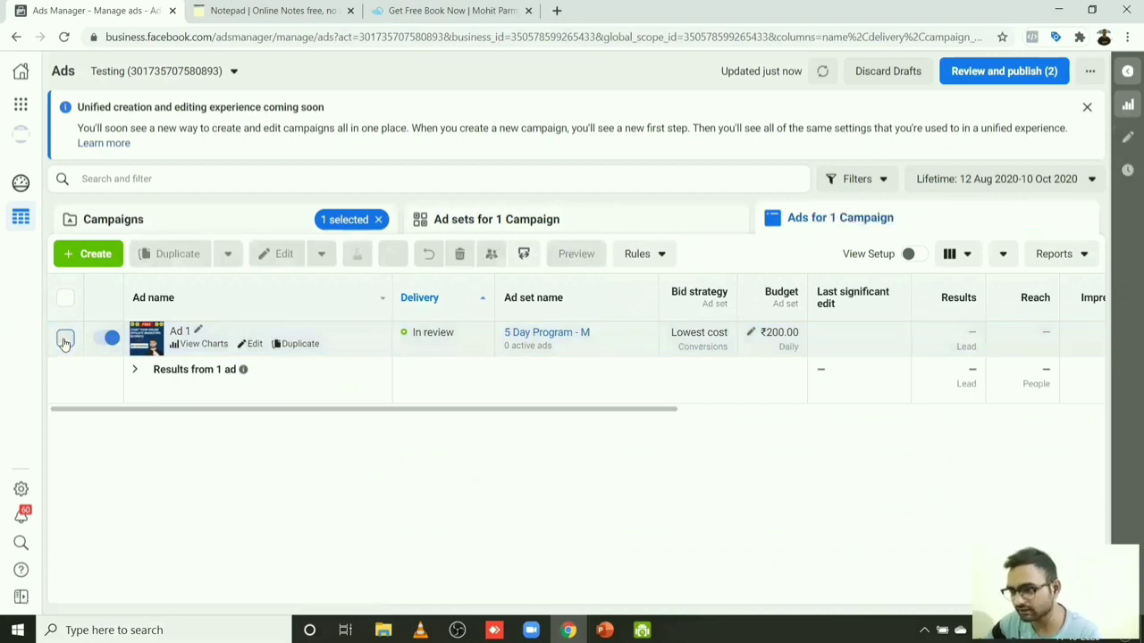
Step: Duplicate Ad 1 into its original campaign with 2 copies, keeping existing reactions, comments and shares on the new ads
left_click(65, 339)
left_click(172, 255)
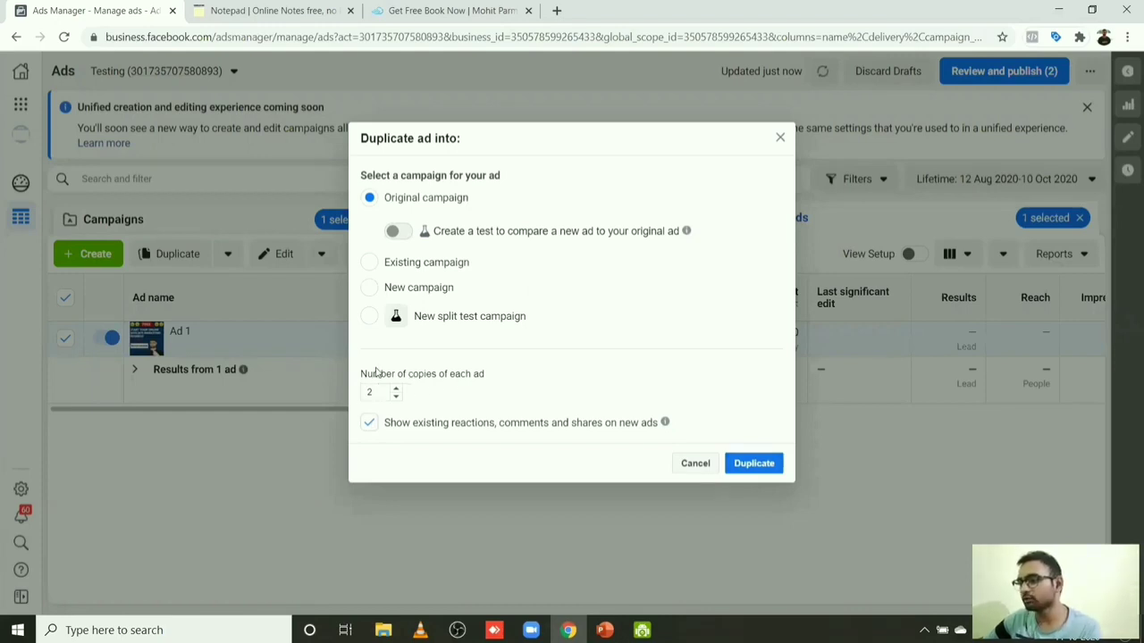
left_click(755, 463)
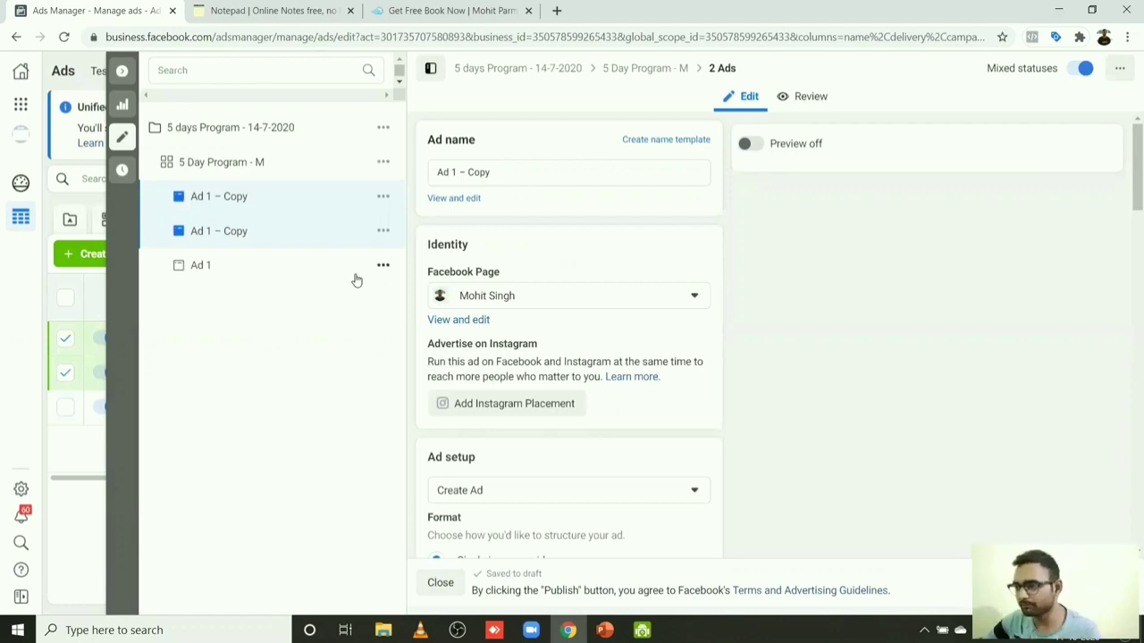
Step: Rename the second "Ad 1 – Copy" in the ad set as "Ad 2"
left_click(226, 233)
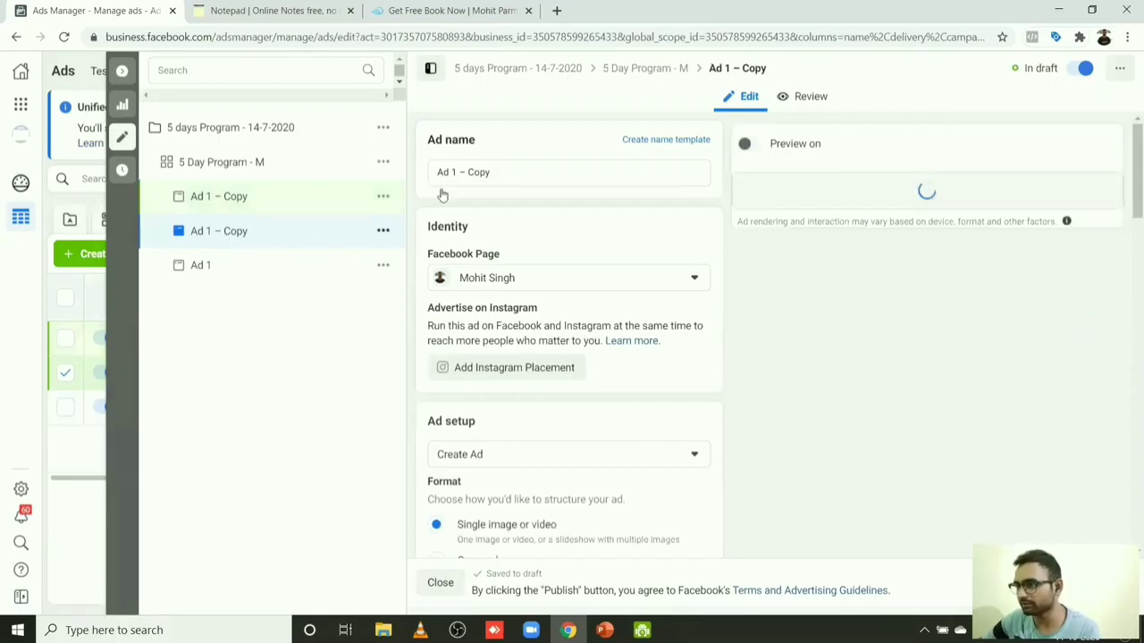
left_click(494, 170)
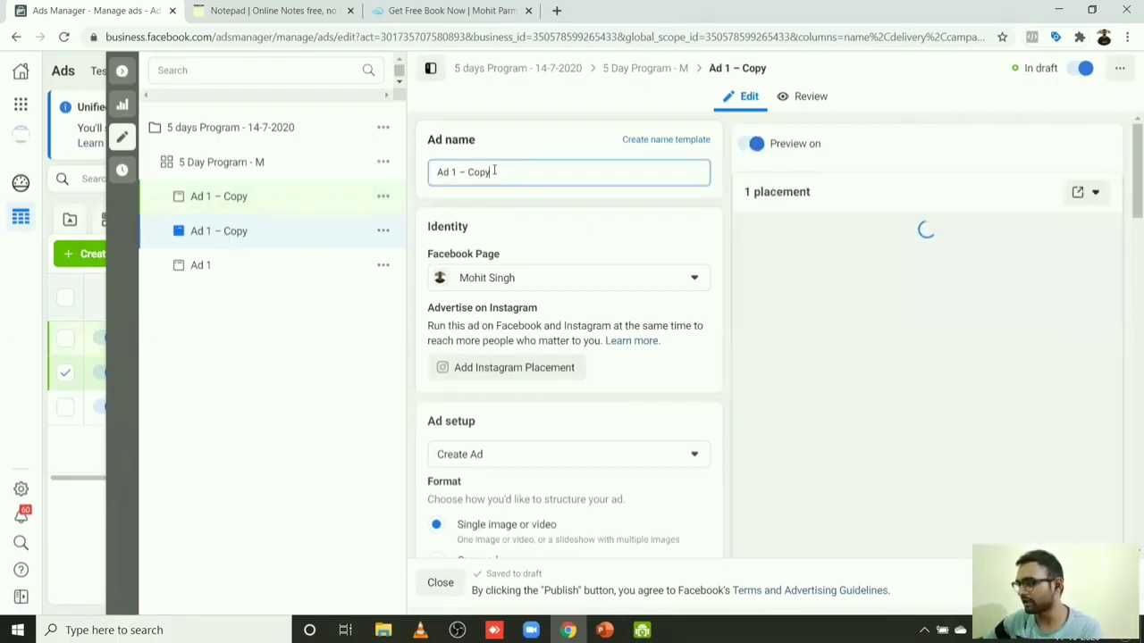
key("BackSpace")
key("BackSpace")
key("BackSpace")
key("BackSpace")
key("BackSpace")
key("BackSpace")
key("BackSpace")
key("BackSpace")
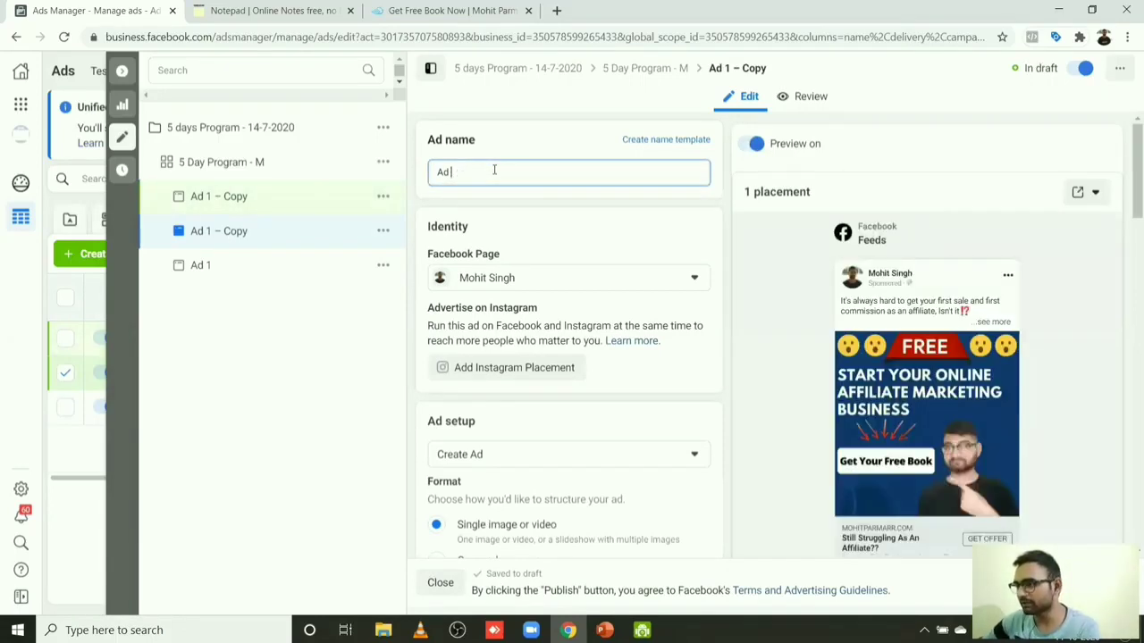
type("2")
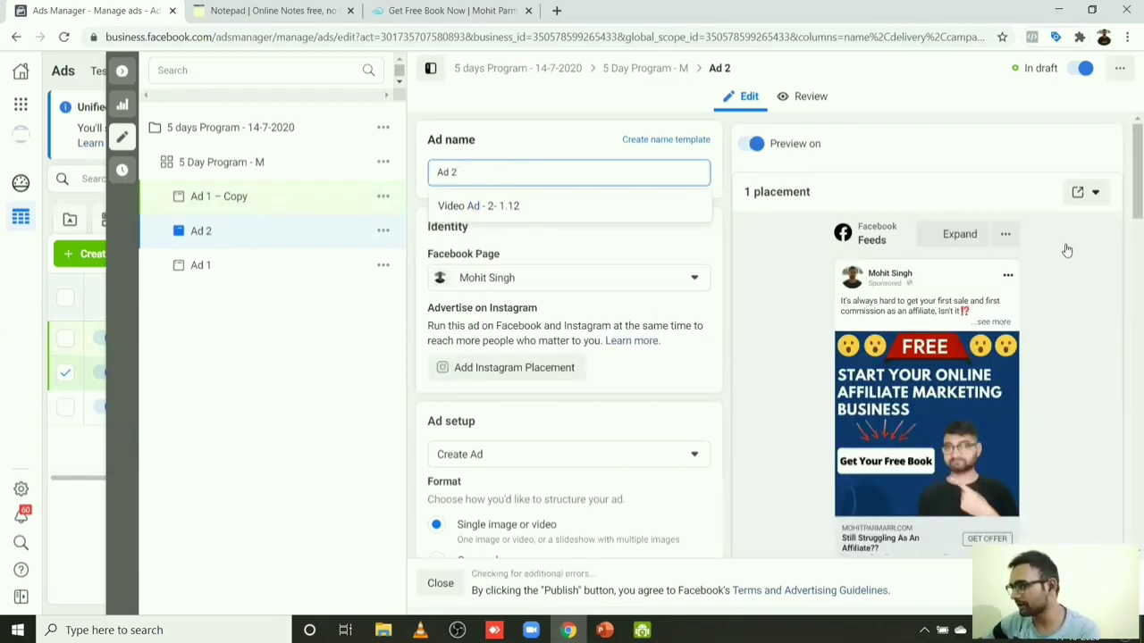
Step: Replace Ad 2's media with the account image "Learn the secrets to get sales on automation as an affiliate!" and check its remaining text and link settings
scroll(1125, 214, "down", 3)
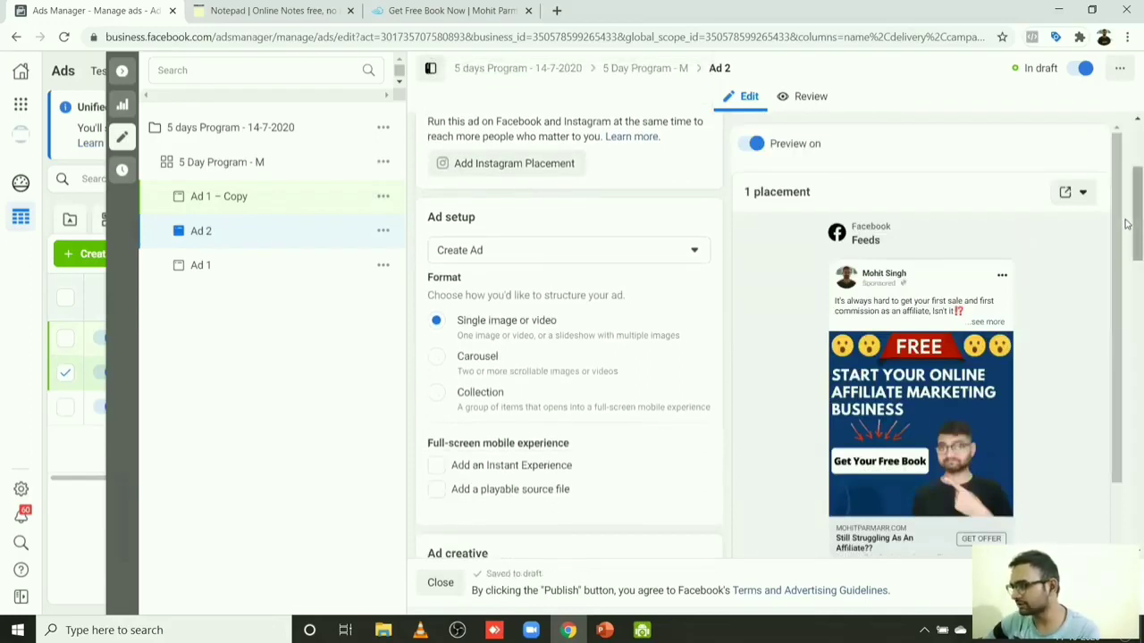
scroll(1126, 241, "down", 2)
scroll(1126, 265, "down", 2)
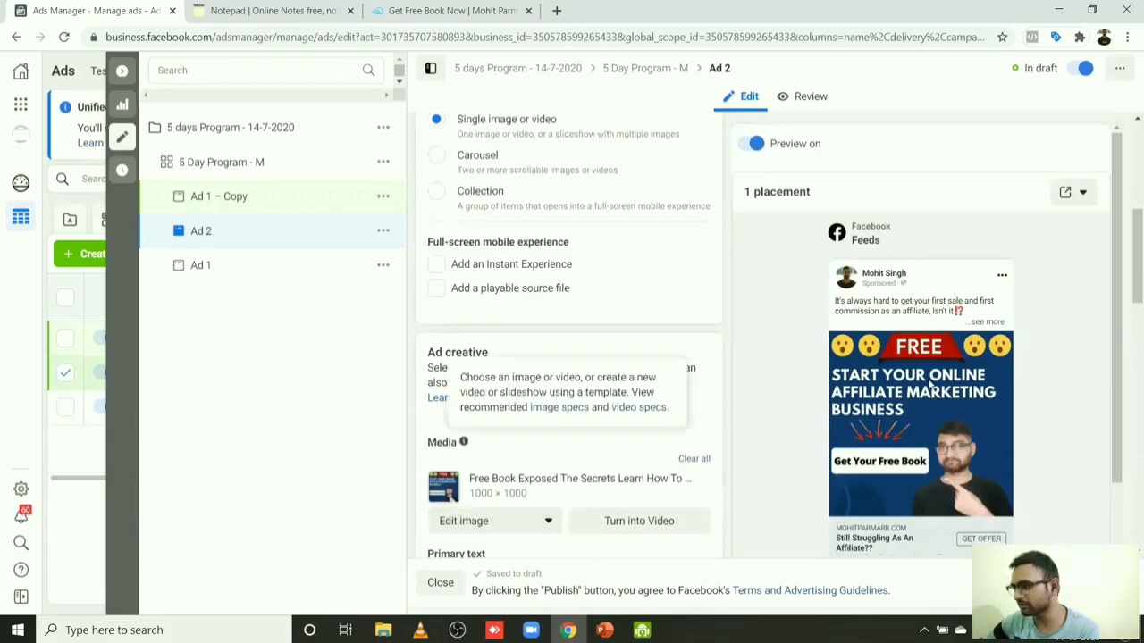
scroll(1127, 306, "down", 1)
scroll(1127, 305, "down", 2)
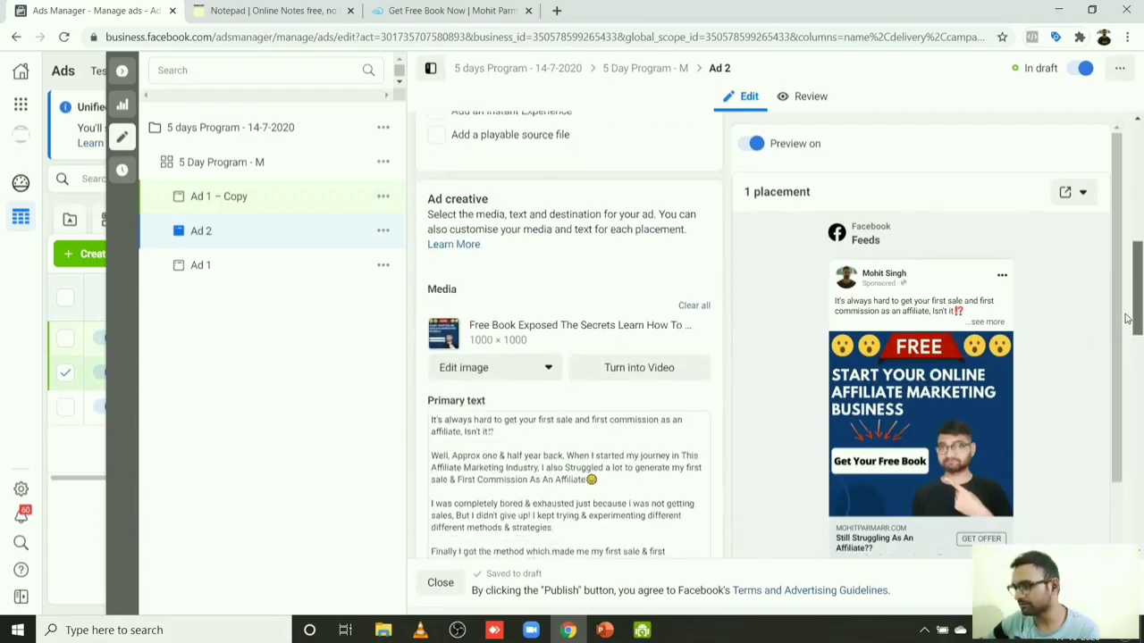
left_click(696, 305)
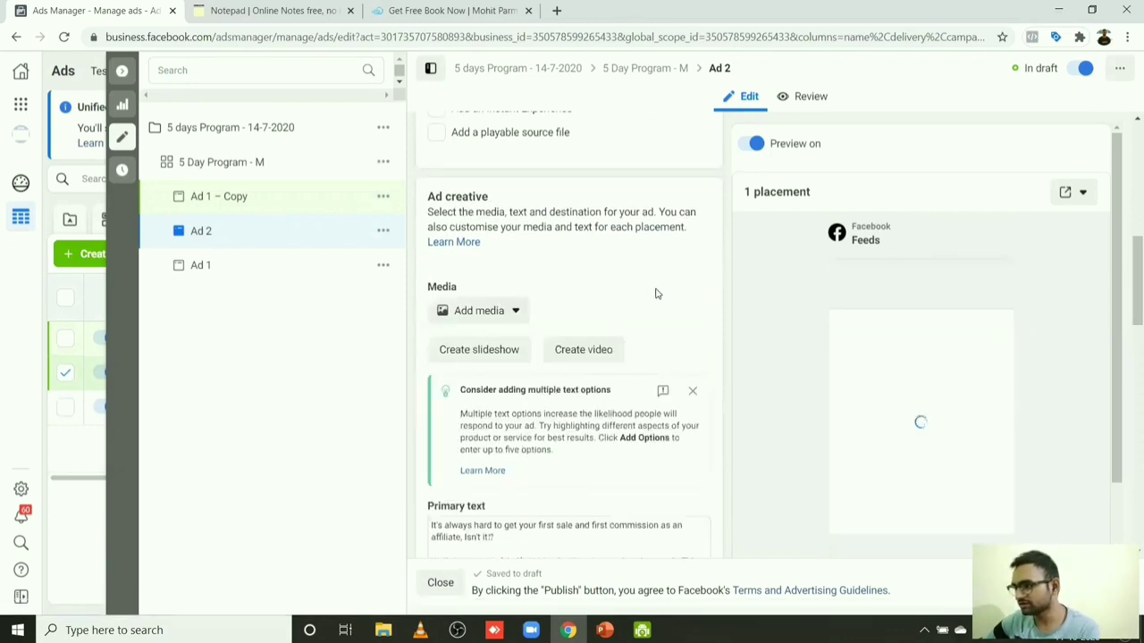
left_click(478, 310)
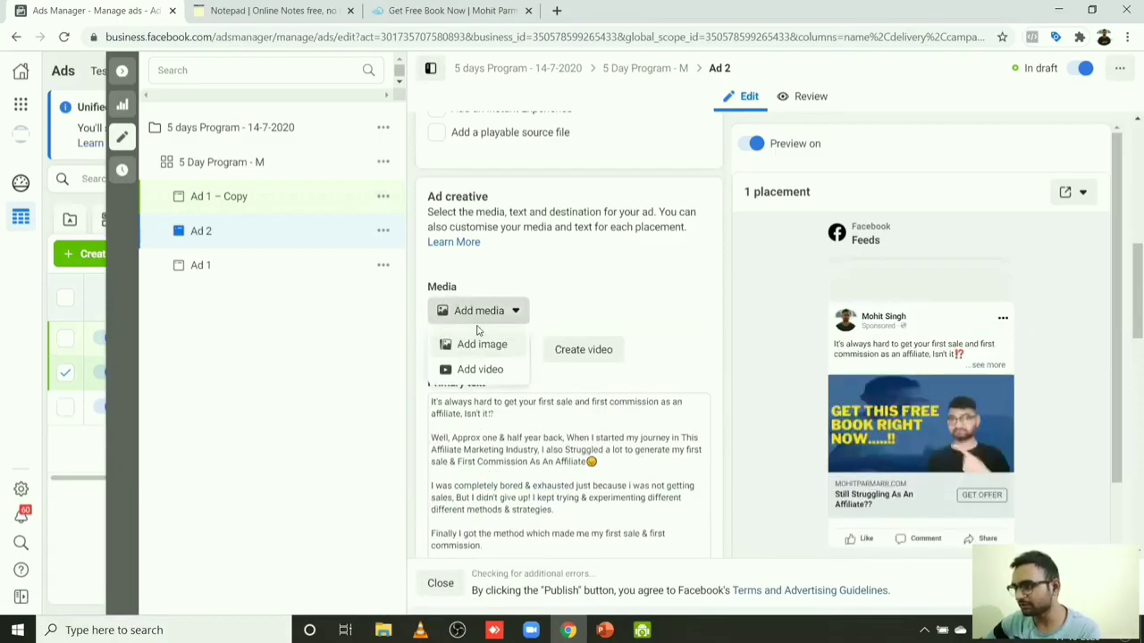
left_click(479, 348)
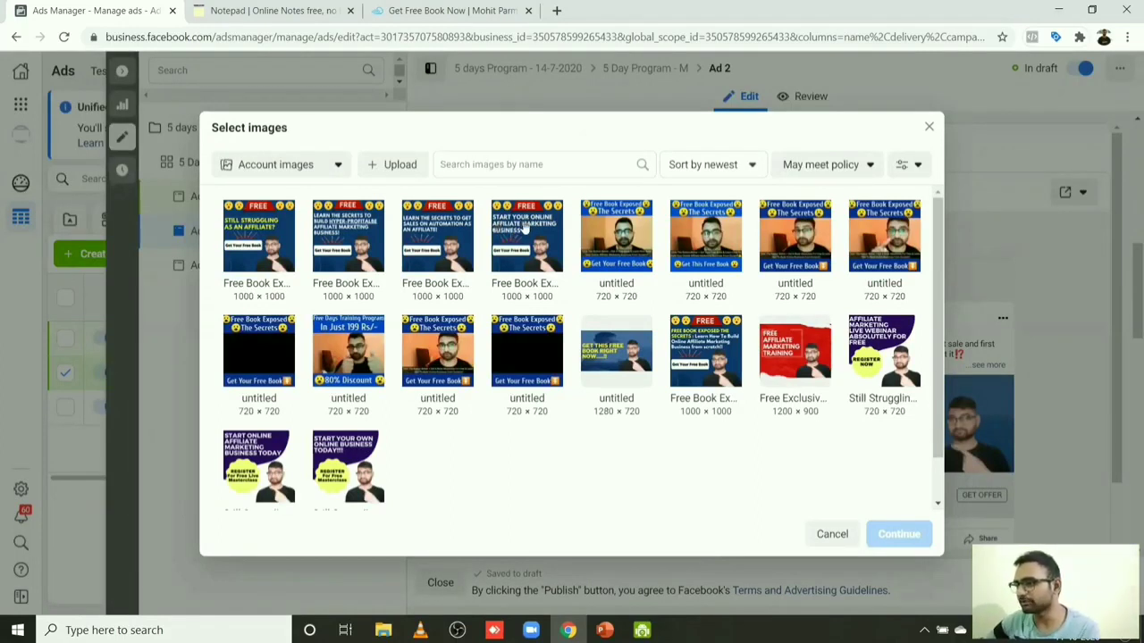
left_click(427, 229)
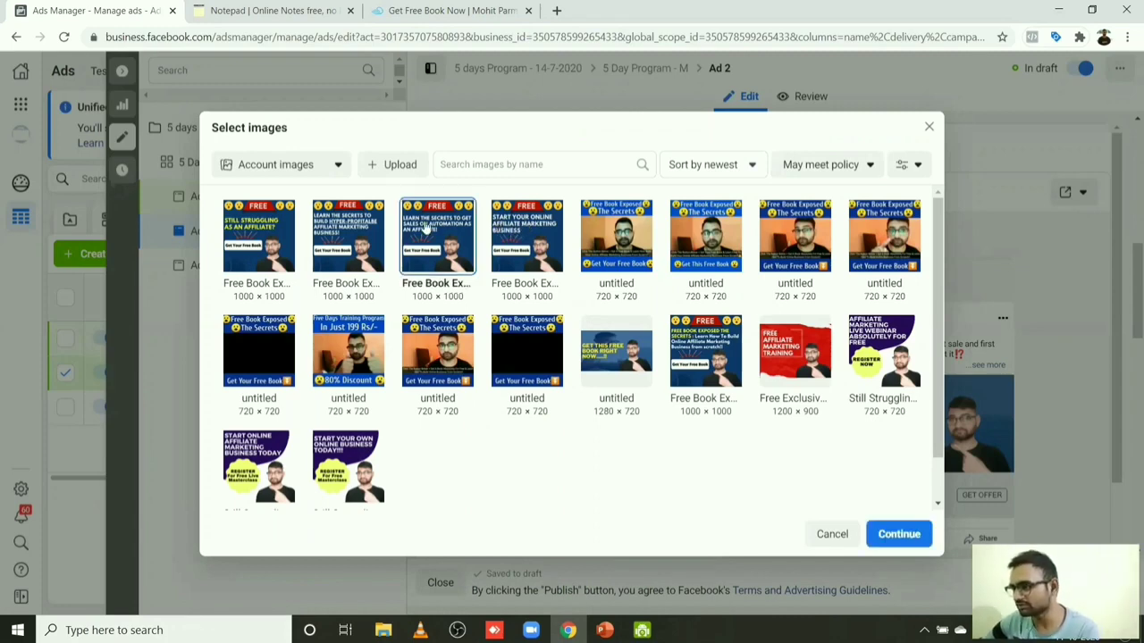
left_click(897, 534)
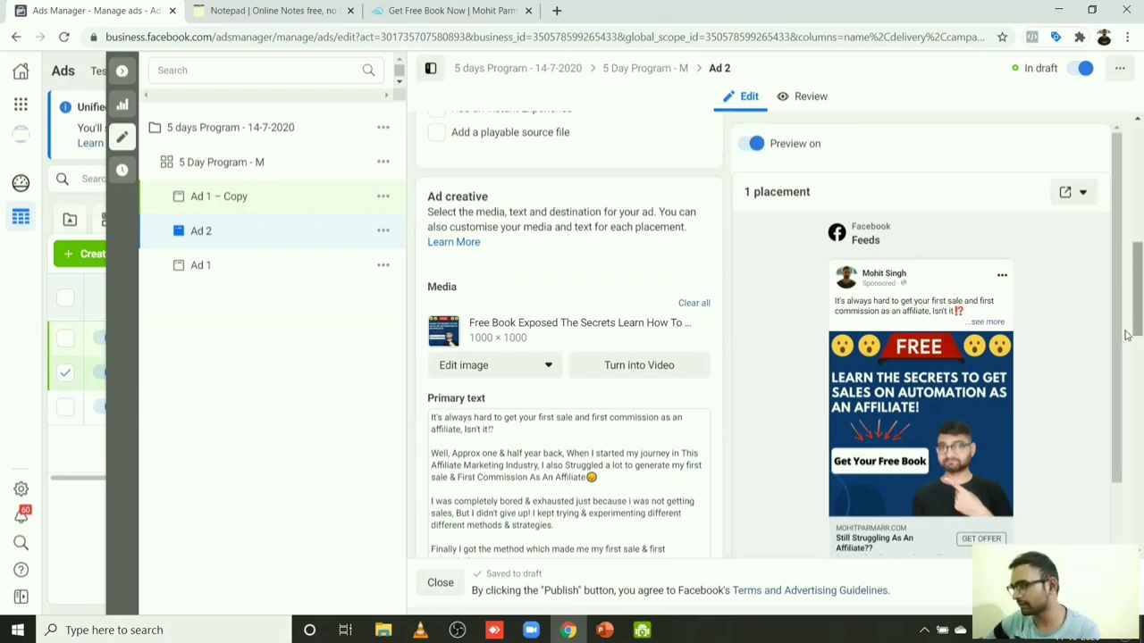
scroll(1128, 335, "down", 3)
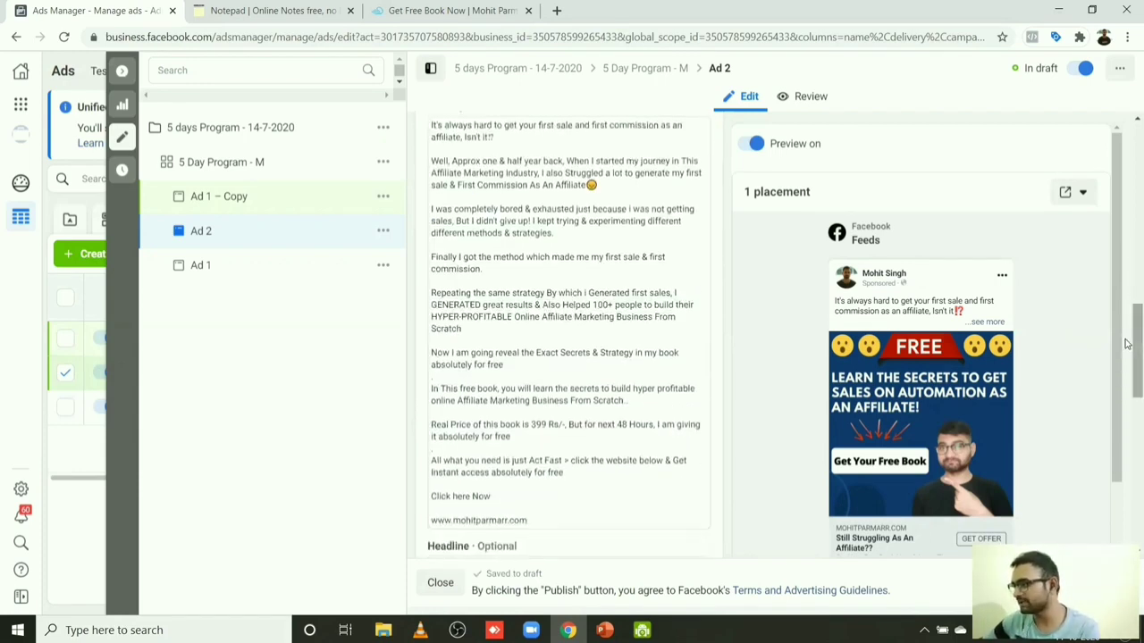
left_click_drag(1128, 344, 1128, 390)
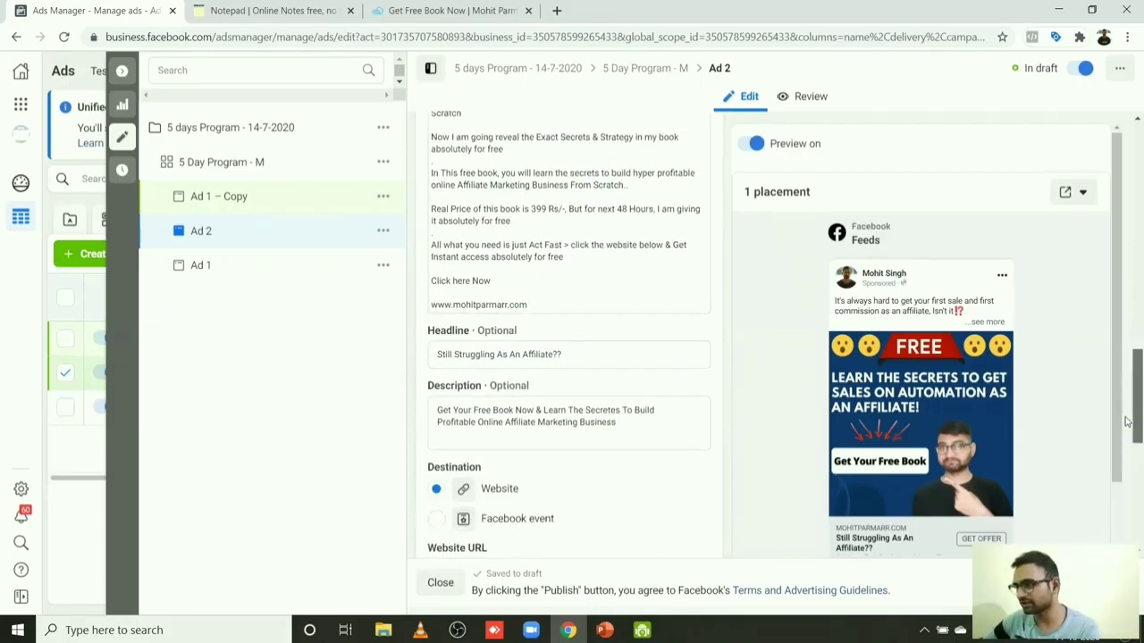
left_click_drag(1127, 413, 1127, 475)
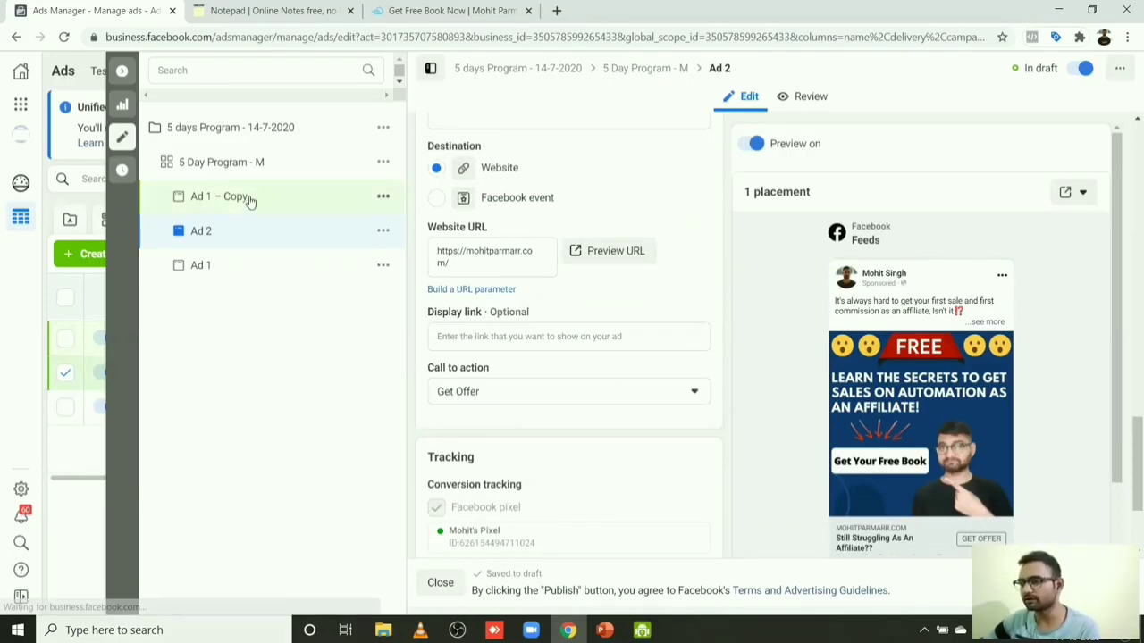
Step: Rename the remaining "Ad 1 – Copy" in the ad set as "Ad 3"
left_click(210, 191)
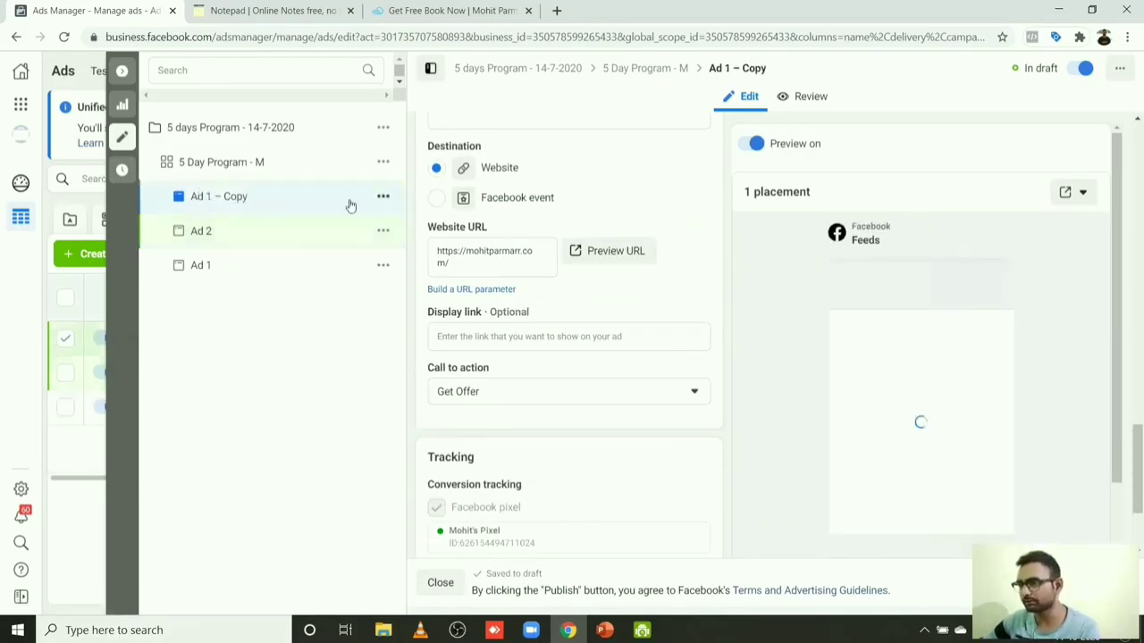
left_click_drag(1127, 432, 1126, 237)
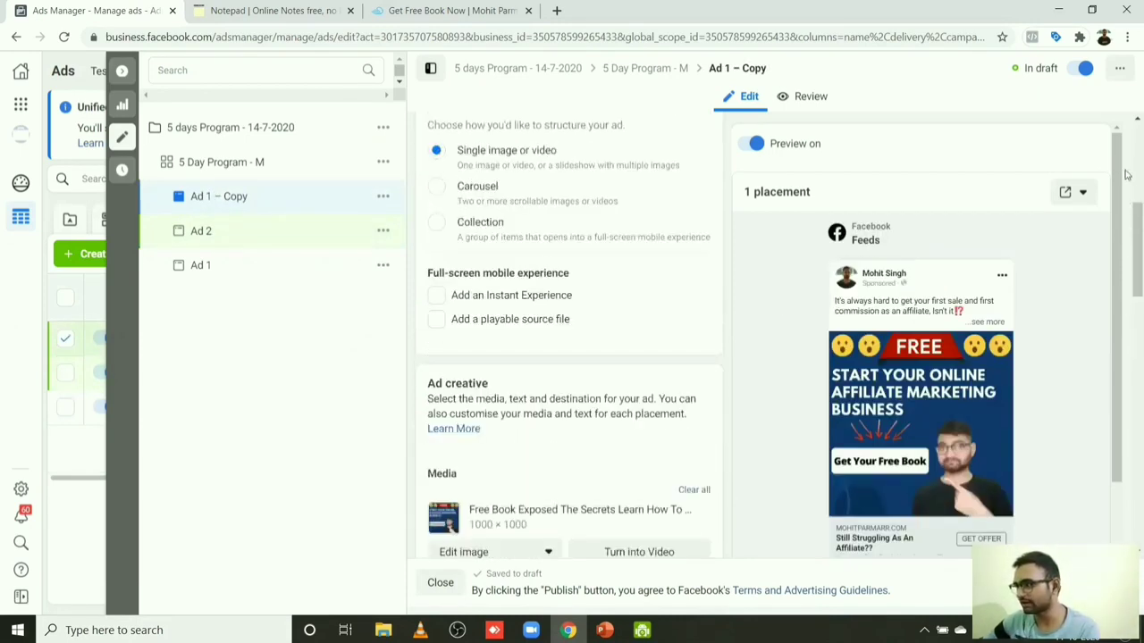
left_click_drag(1131, 233, 1121, 152)
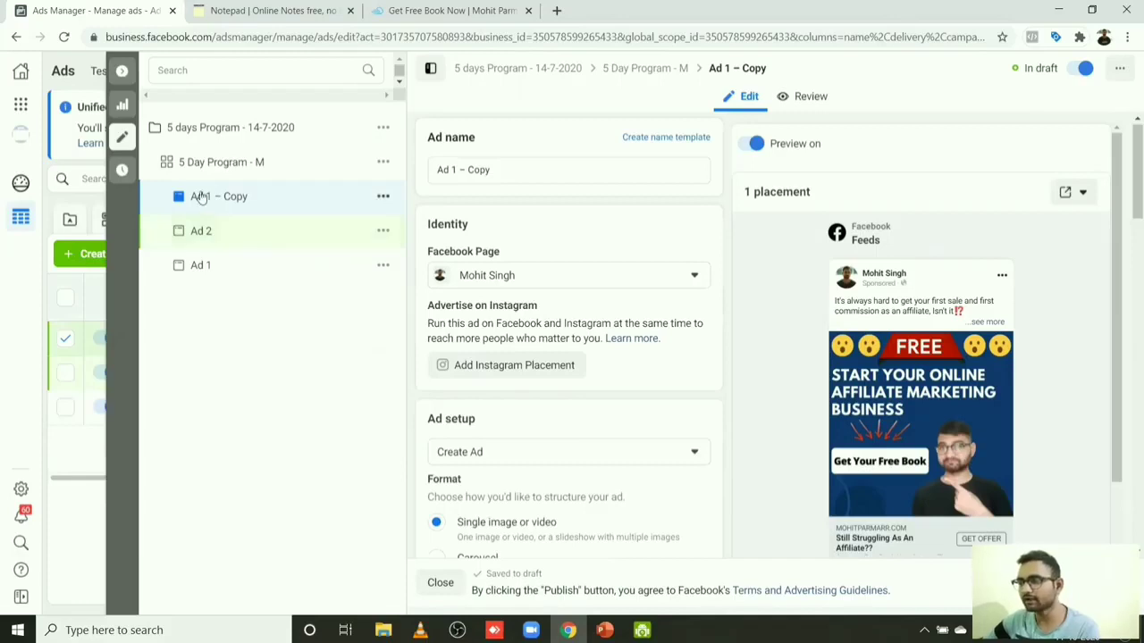
left_click(495, 168)
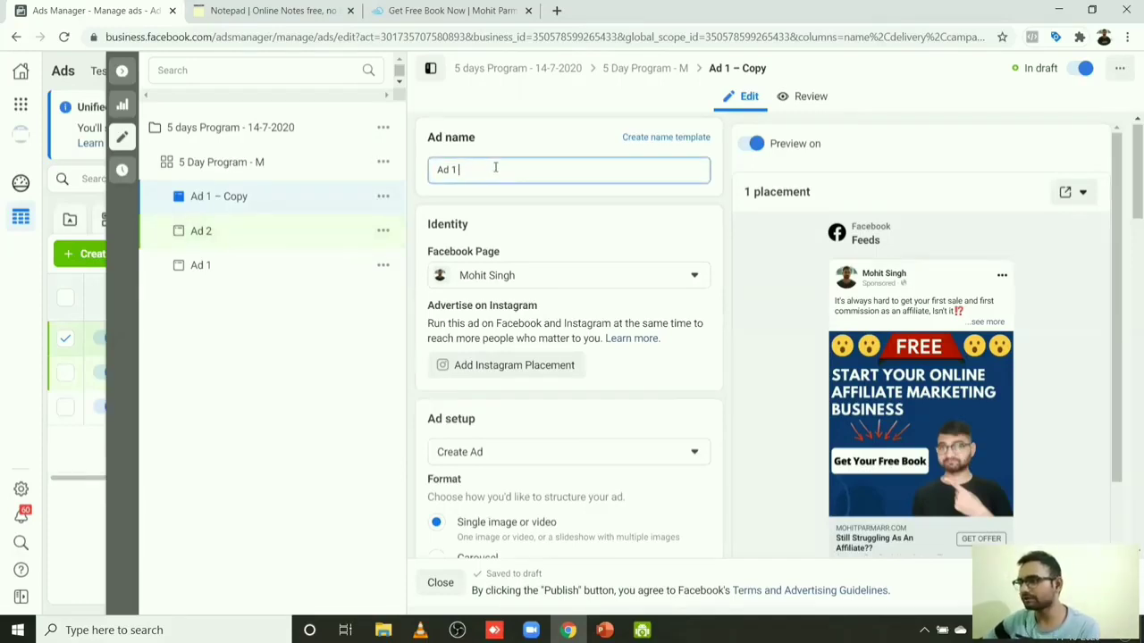
key("BackSpace")
type("3")
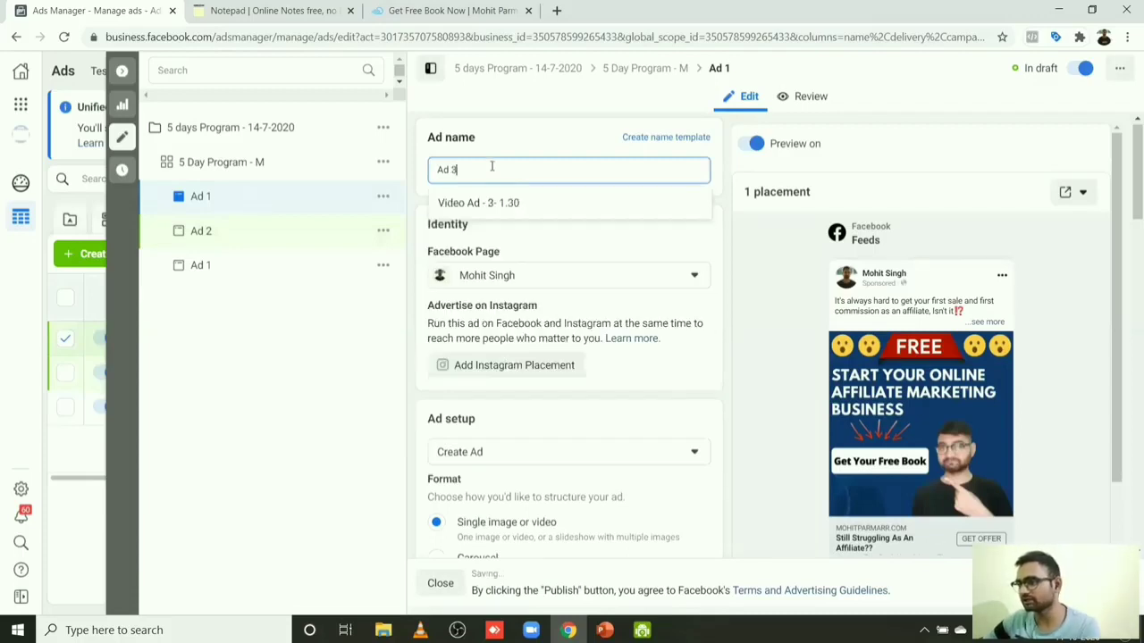
left_click(415, 207)
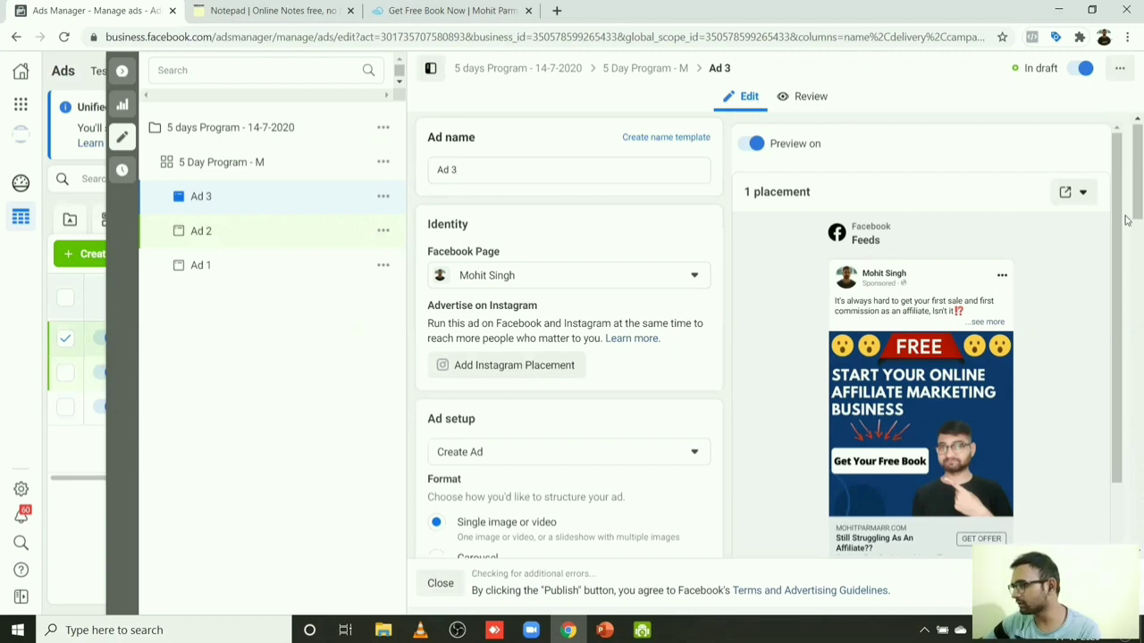
Step: Replace Ad 3's media with the account image "Learn the secrets to build hyper-profitable affiliate marketing business!"
scroll(1126, 219, "down", 2)
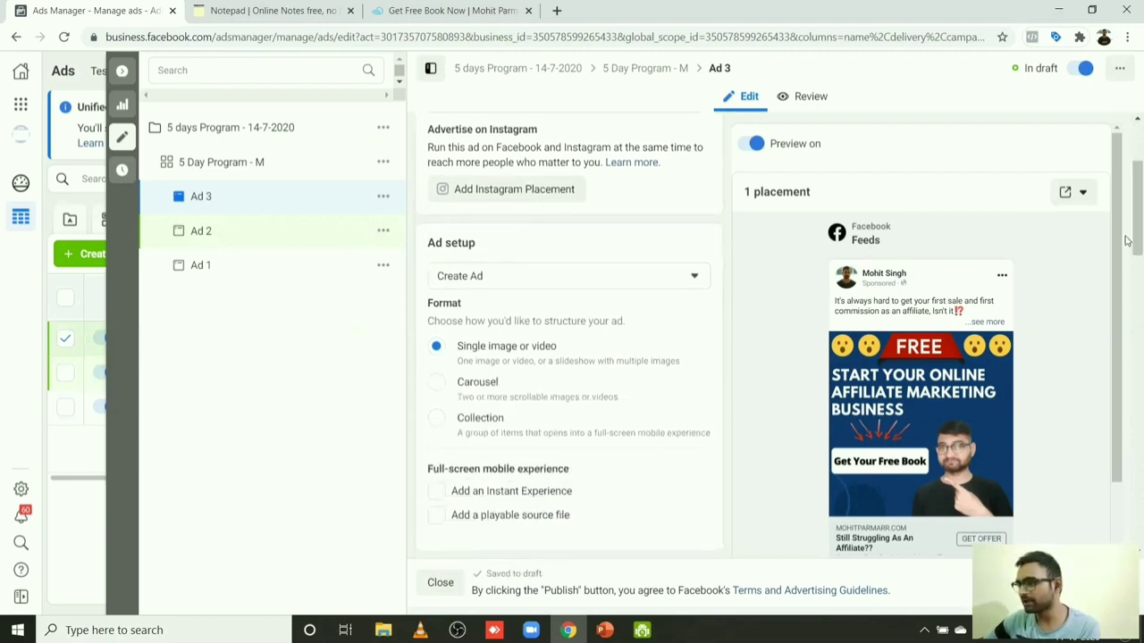
scroll(1126, 230, "down", 3)
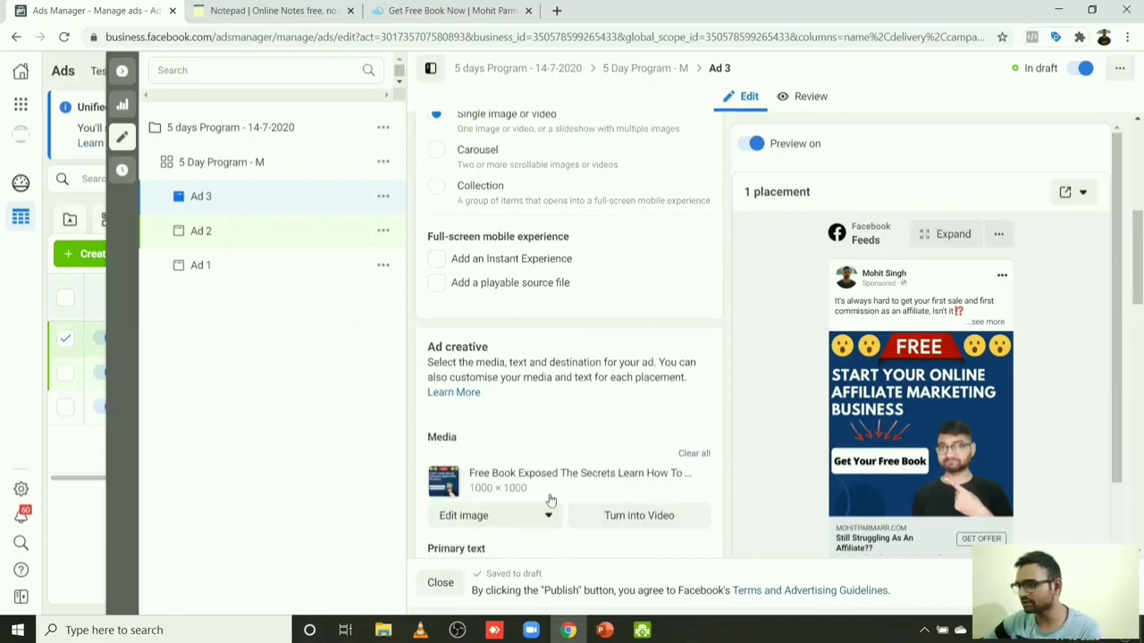
left_click(697, 455)
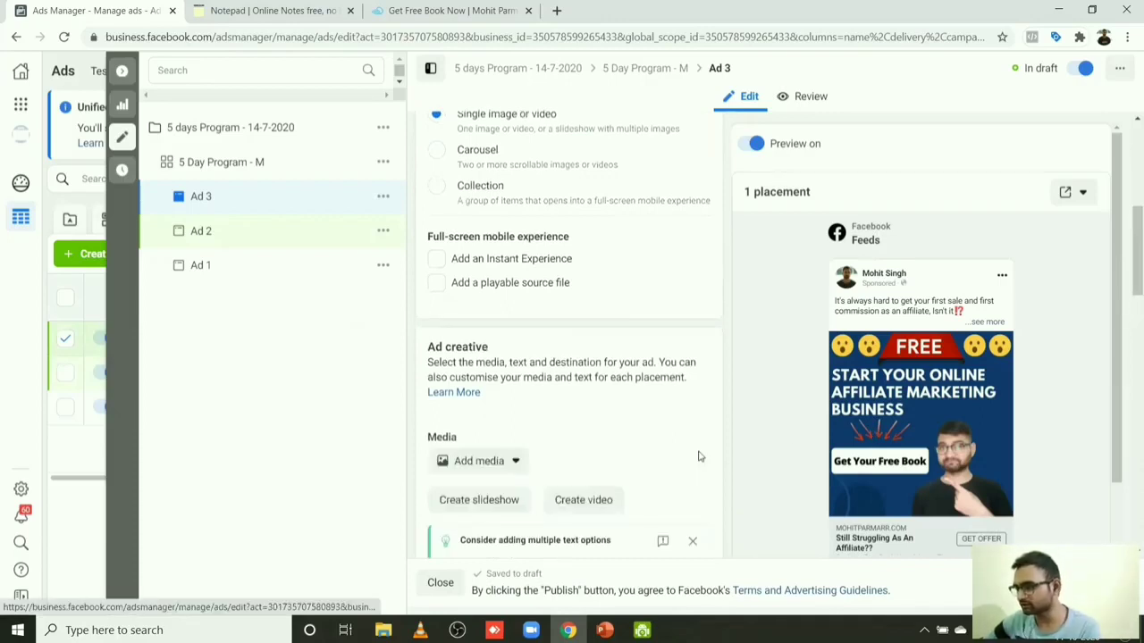
left_click(468, 468)
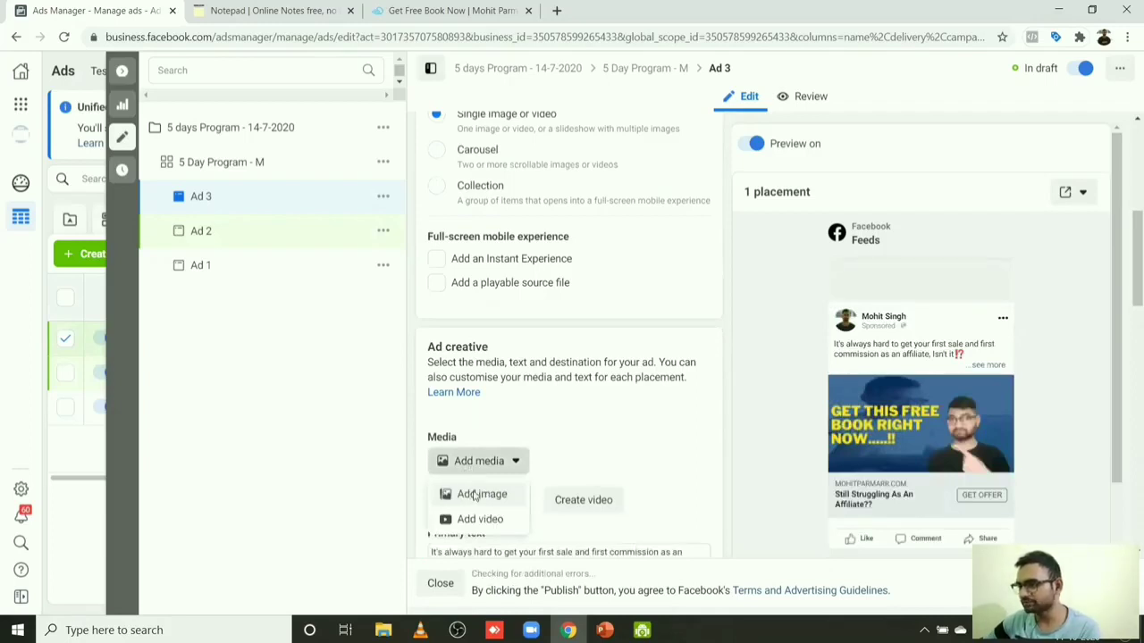
left_click(474, 496)
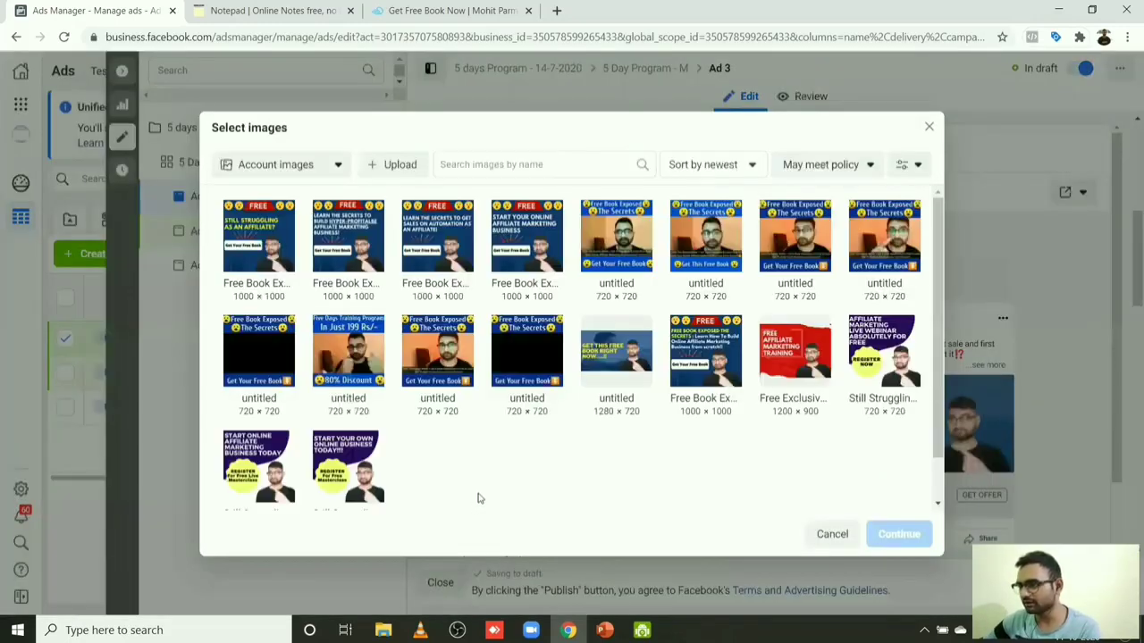
left_click(347, 249)
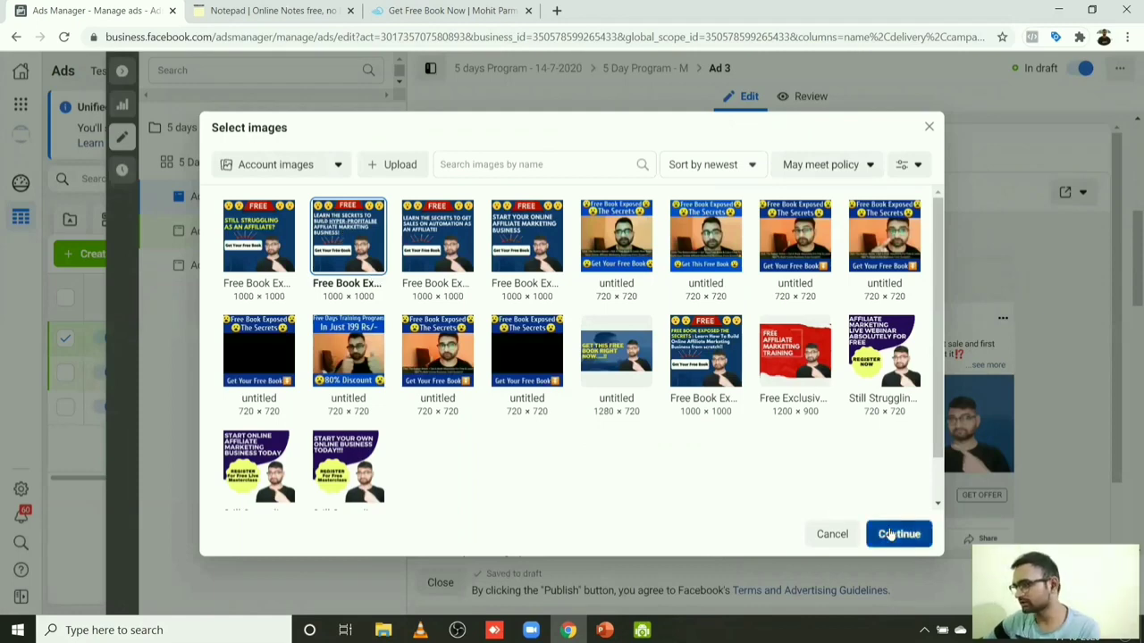
left_click(891, 534)
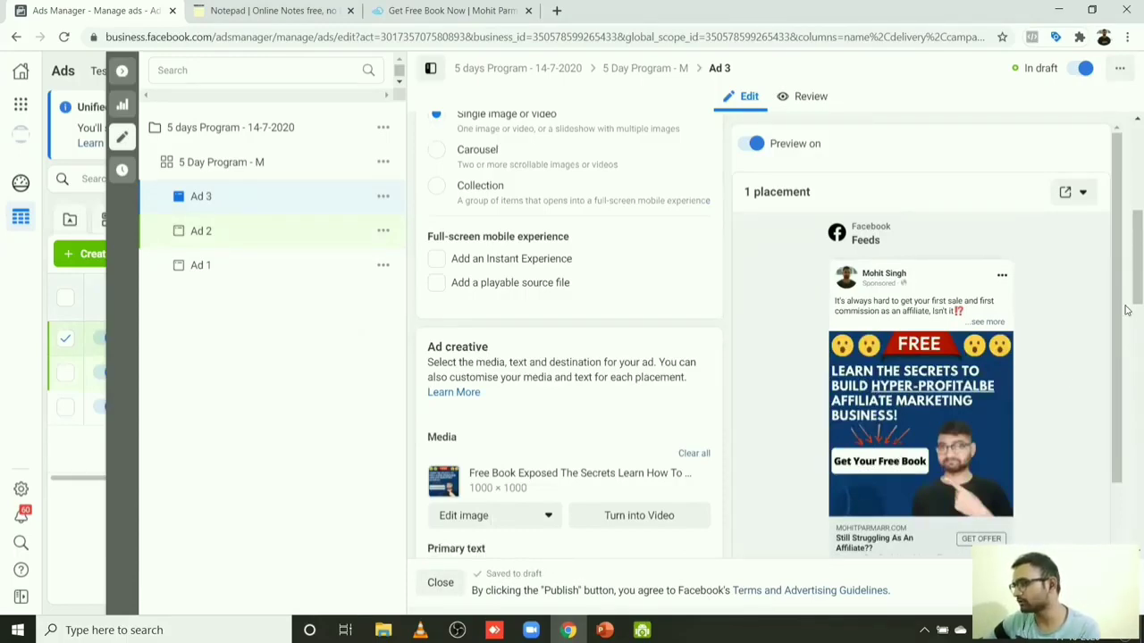
left_click_drag(1126, 265, 1126, 354)
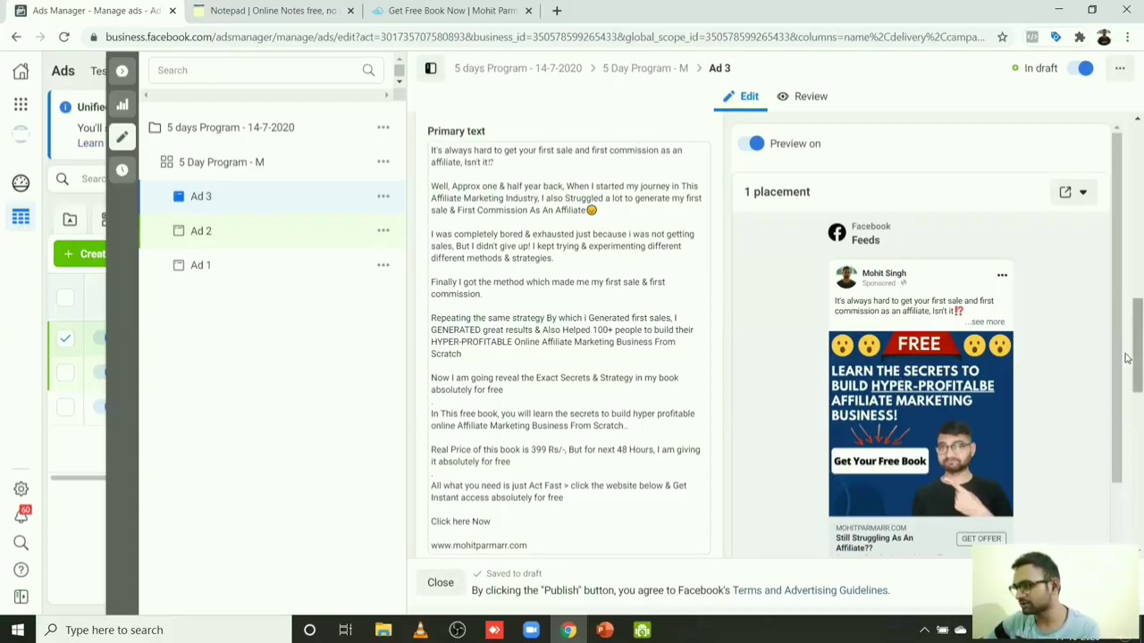
Step: Publish Ad 3 and close the ad editor to return to the ads list
left_click_drag(1128, 358, 1092, 522)
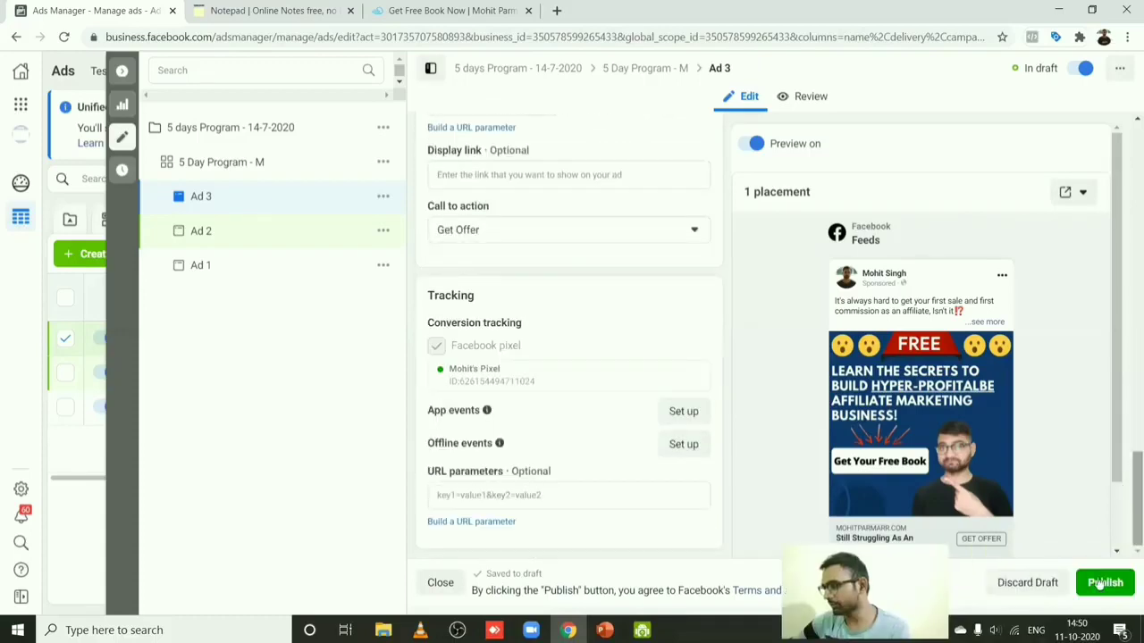
left_click(1103, 583)
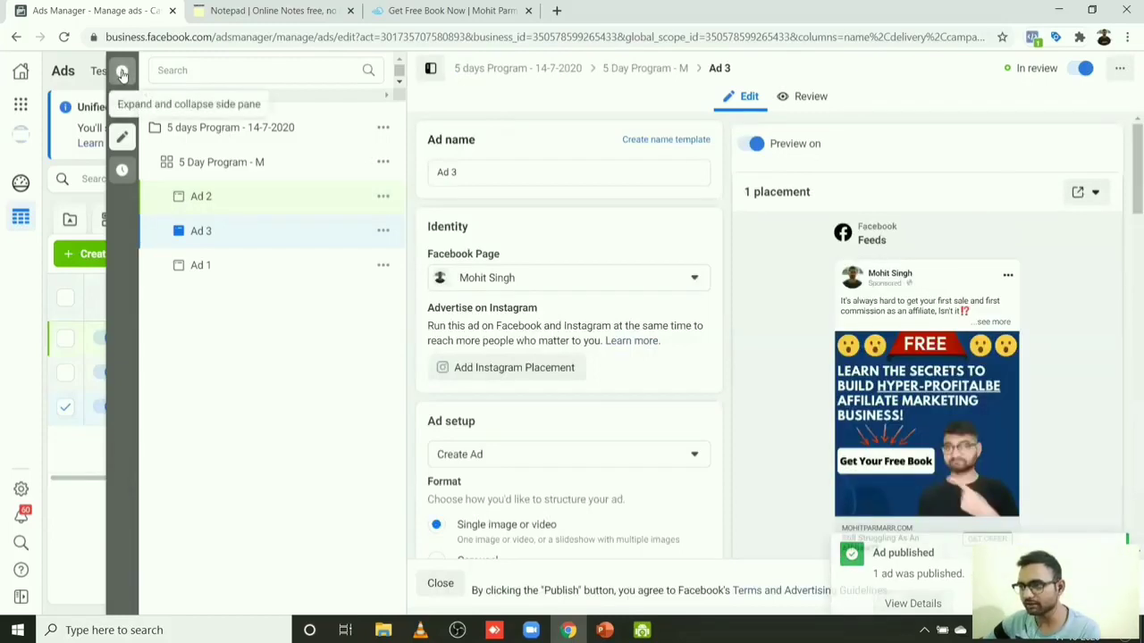
left_click(122, 73)
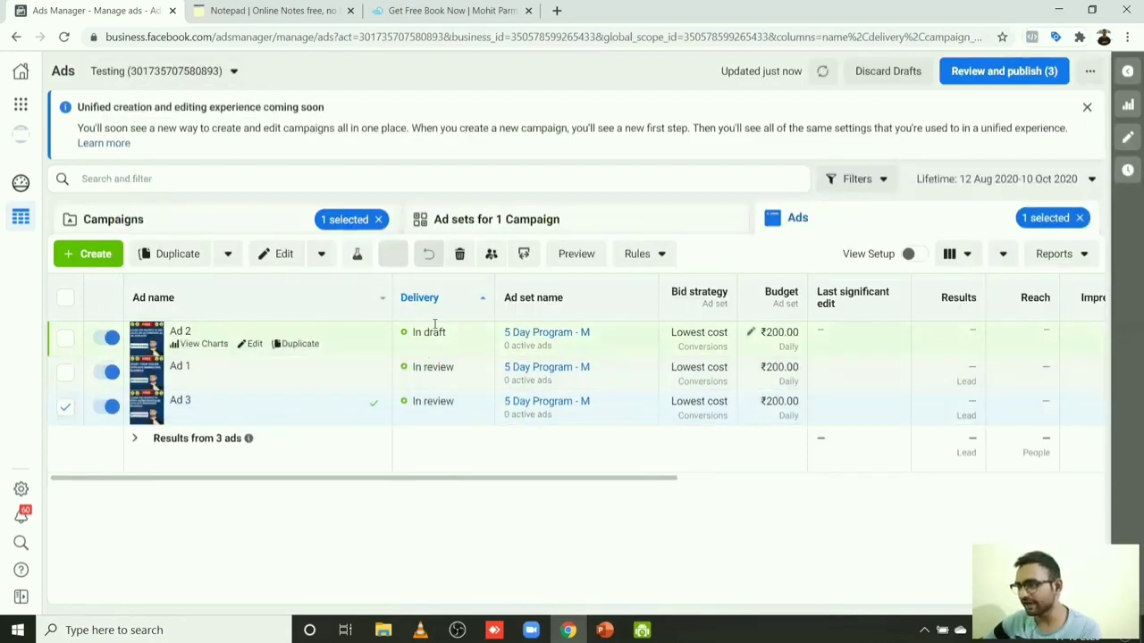
Step: Review the delivery status of the 5 days Program - 14-7-2020 campaign, its ad set and its ads
left_click(204, 227)
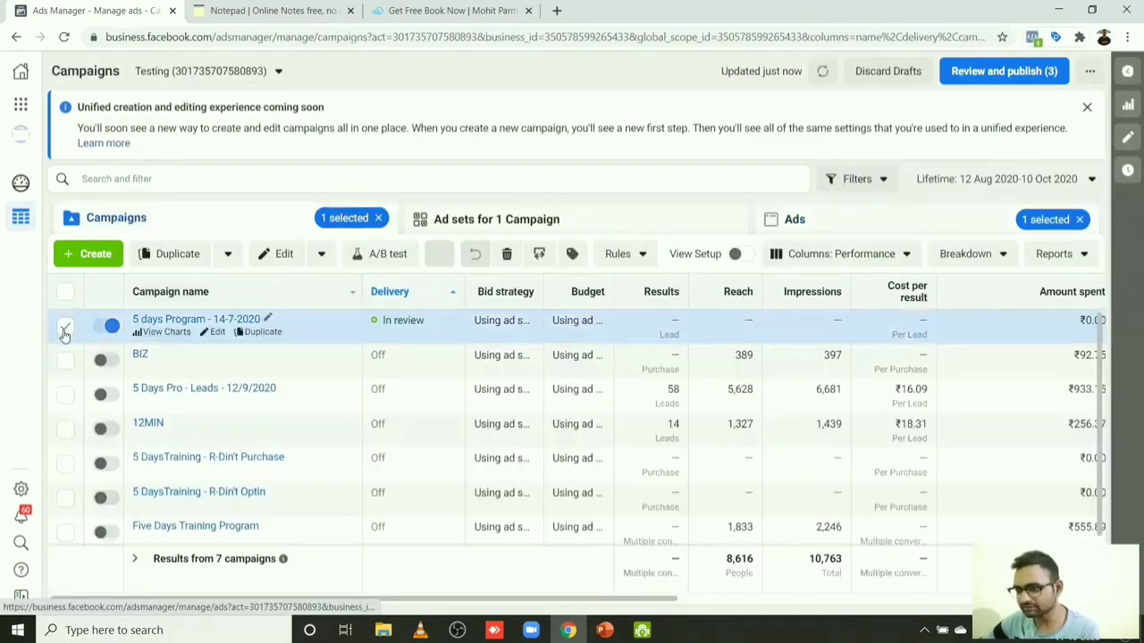
left_click(447, 223)
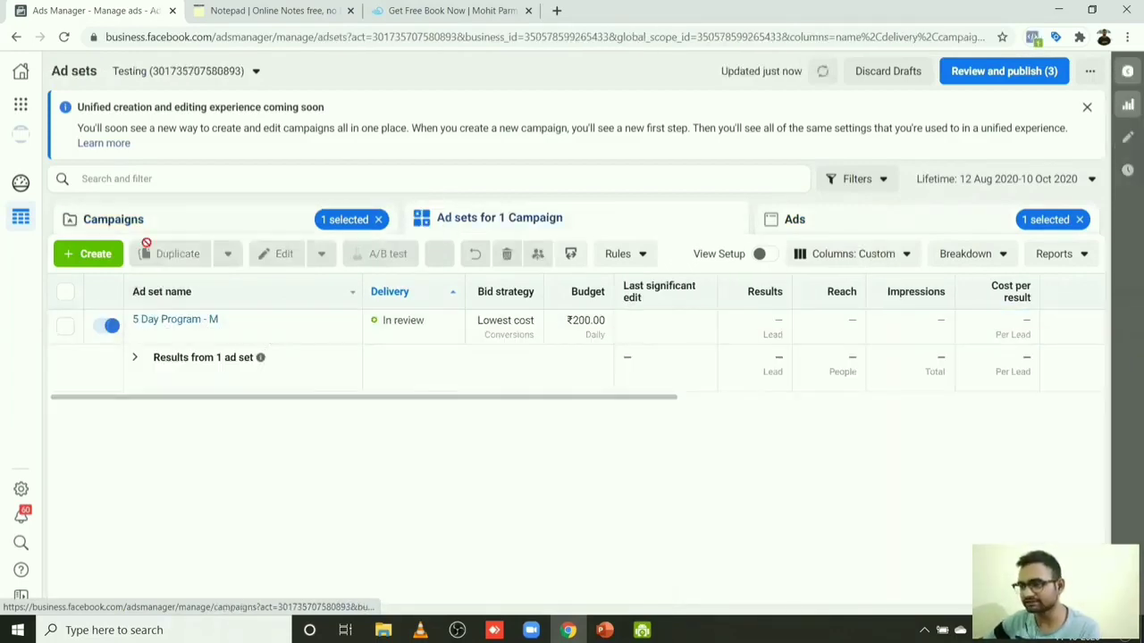
left_click(798, 218)
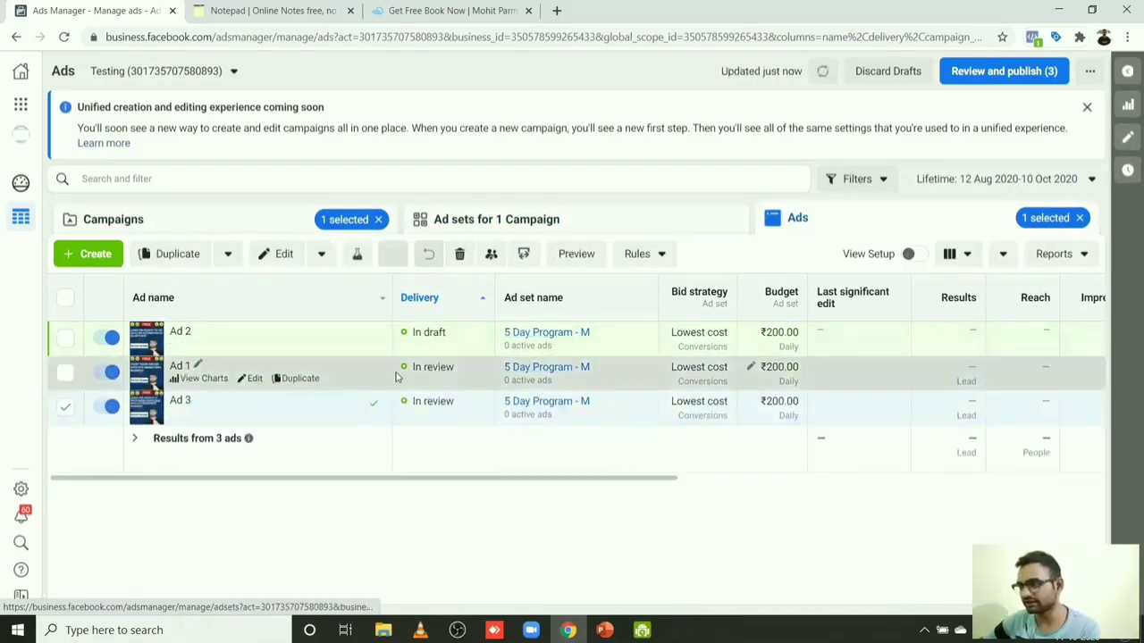
left_click(451, 218)
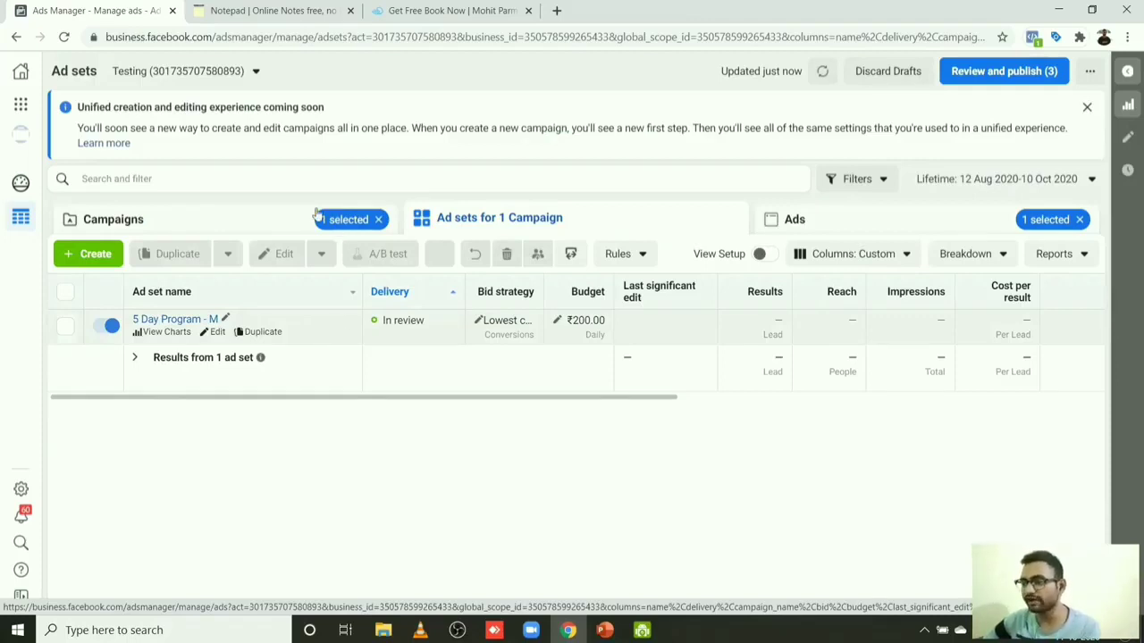
left_click(191, 225)
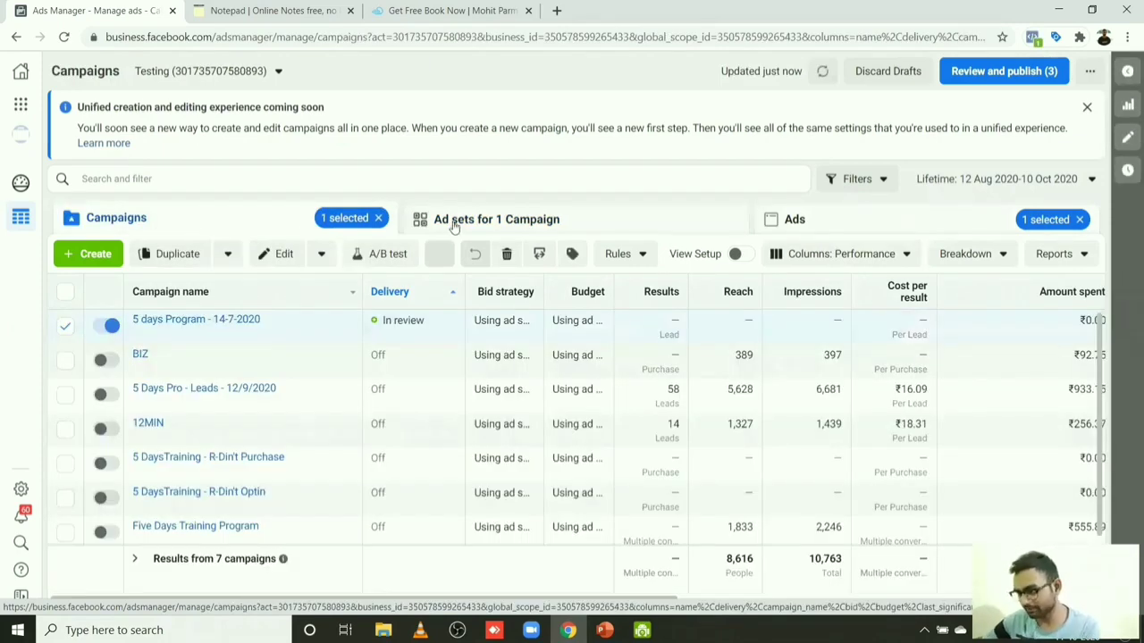
left_click(454, 223)
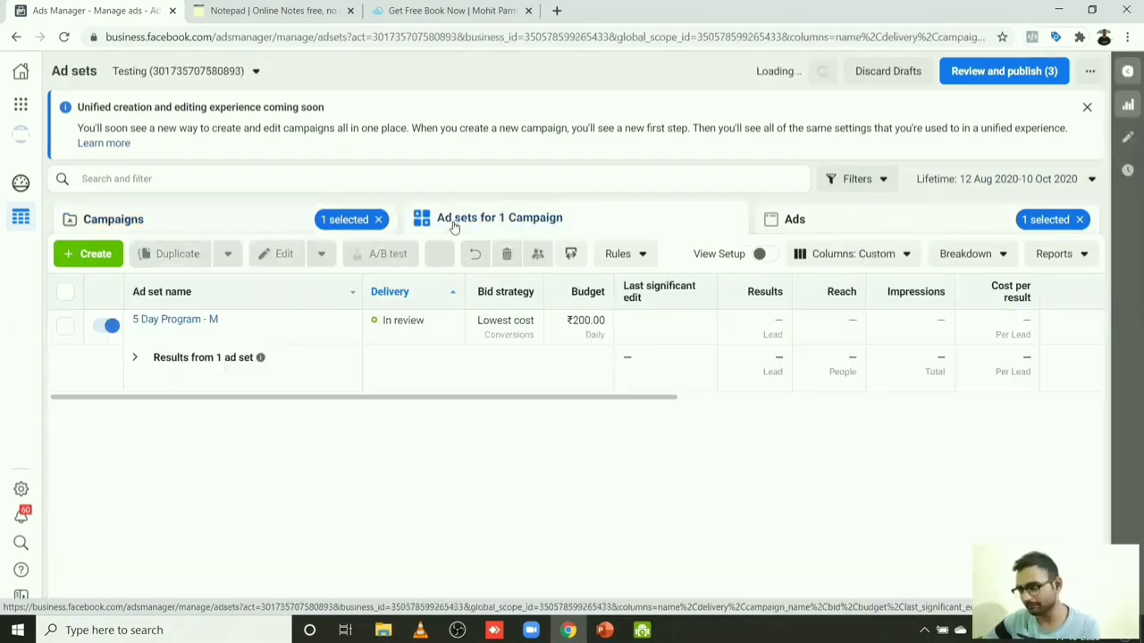
left_click(230, 221)
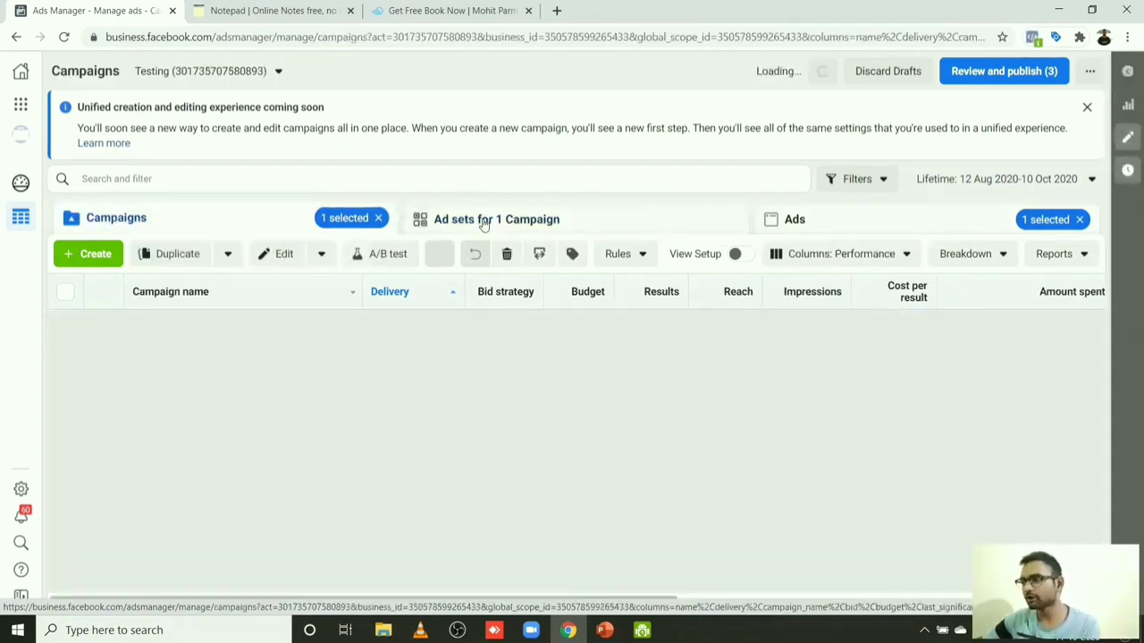
left_click(484, 223)
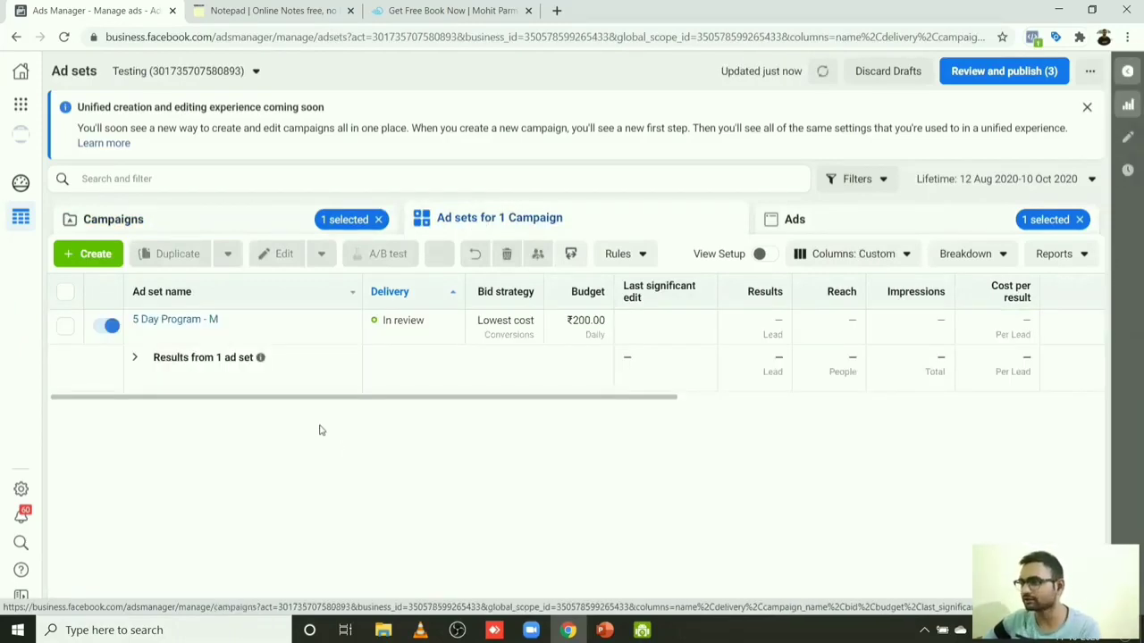
Step: Duplicate the ad set "5 Day Program - M" once into its original campaign, keeping existing reactions, comments and shares on the new ads
left_click(66, 327)
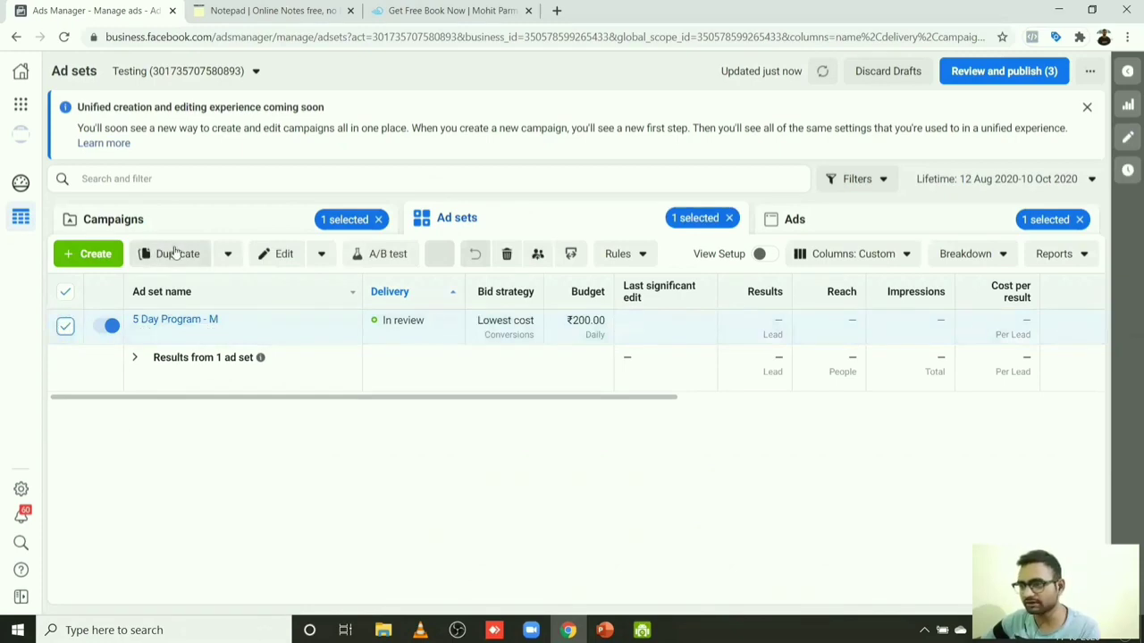
left_click(175, 254)
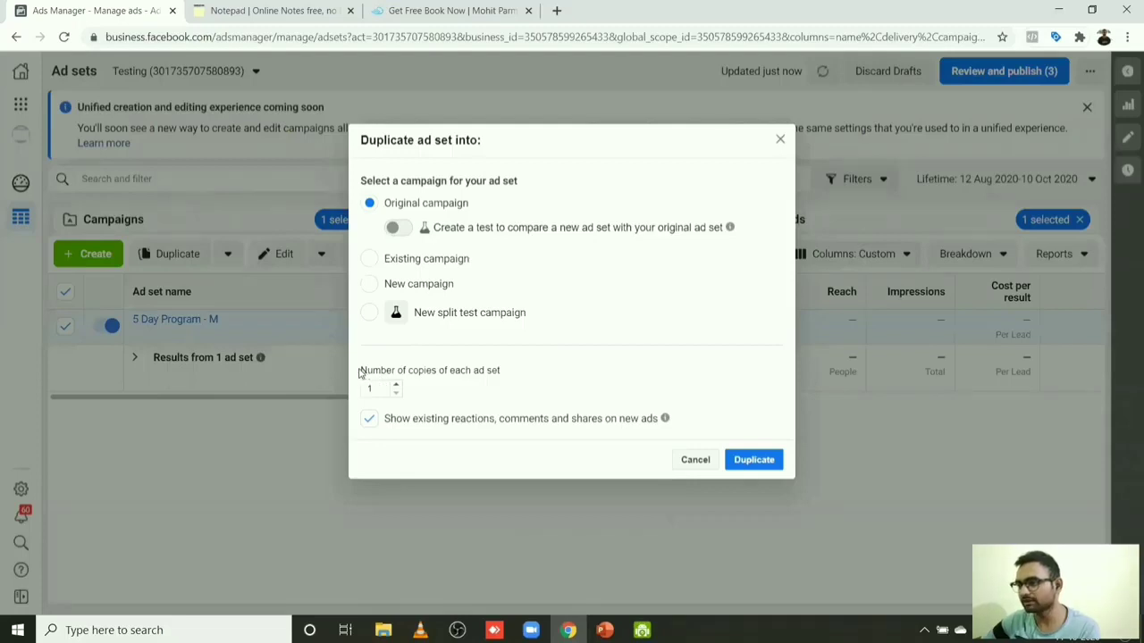
left_click_drag(361, 374, 497, 381)
left_click(497, 380)
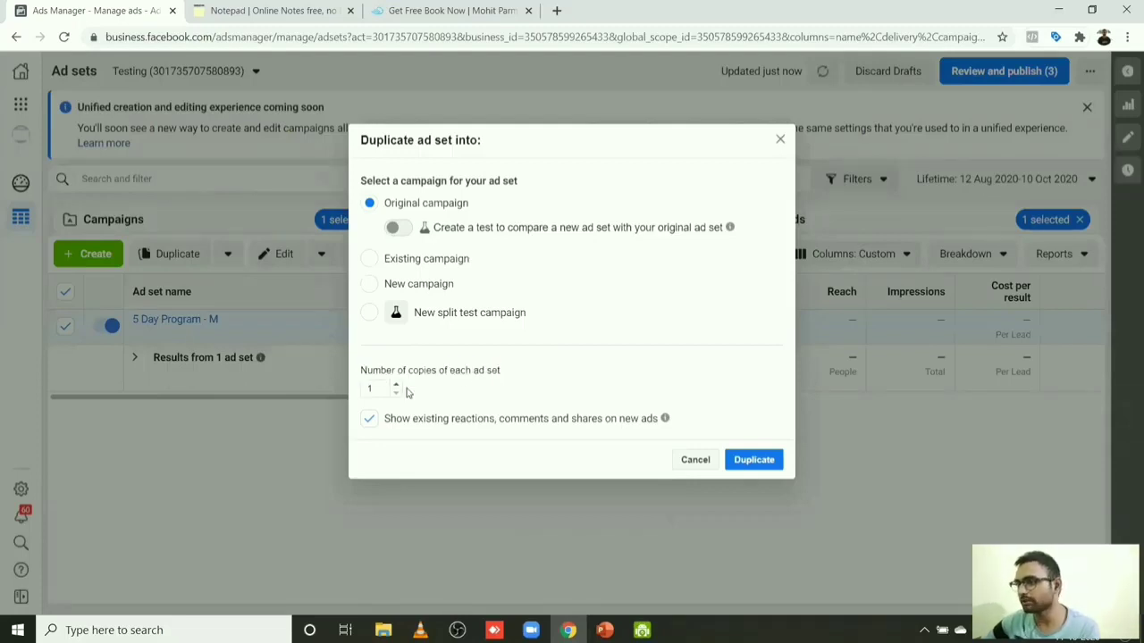
left_click(755, 463)
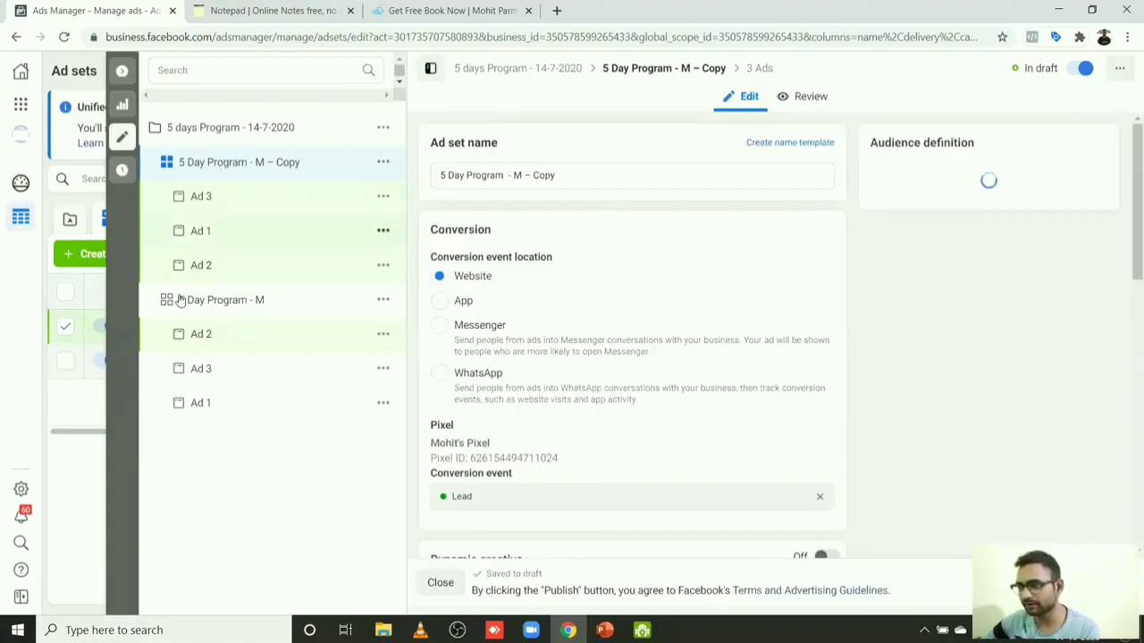
Step: Rename the copied ad set as "5 Day Program - M – 2"
left_click(267, 304)
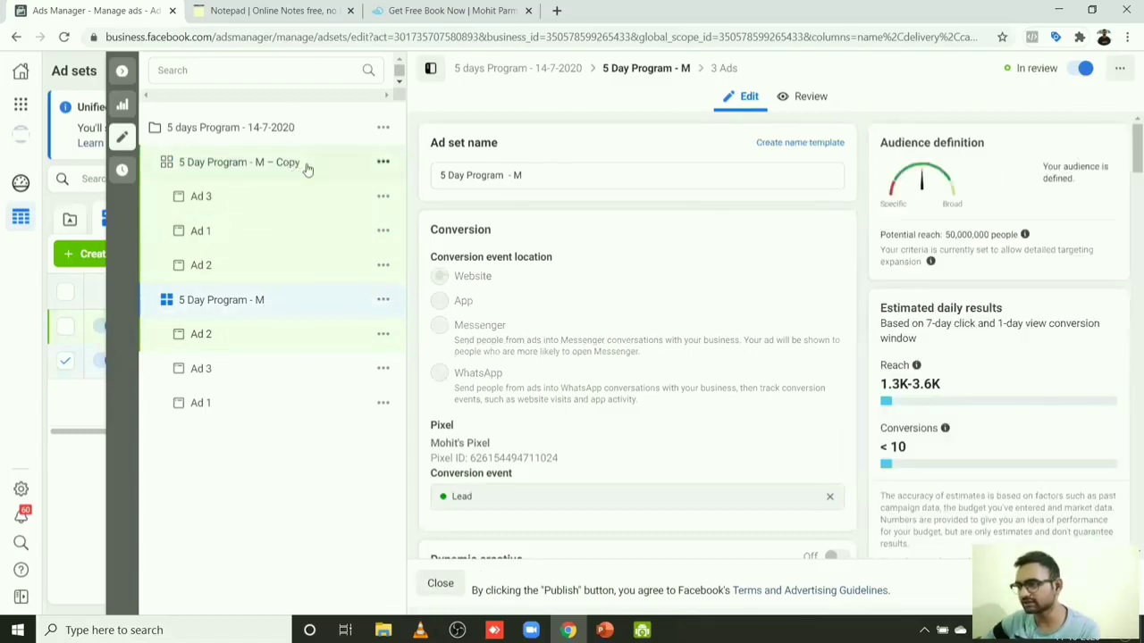
left_click(259, 165)
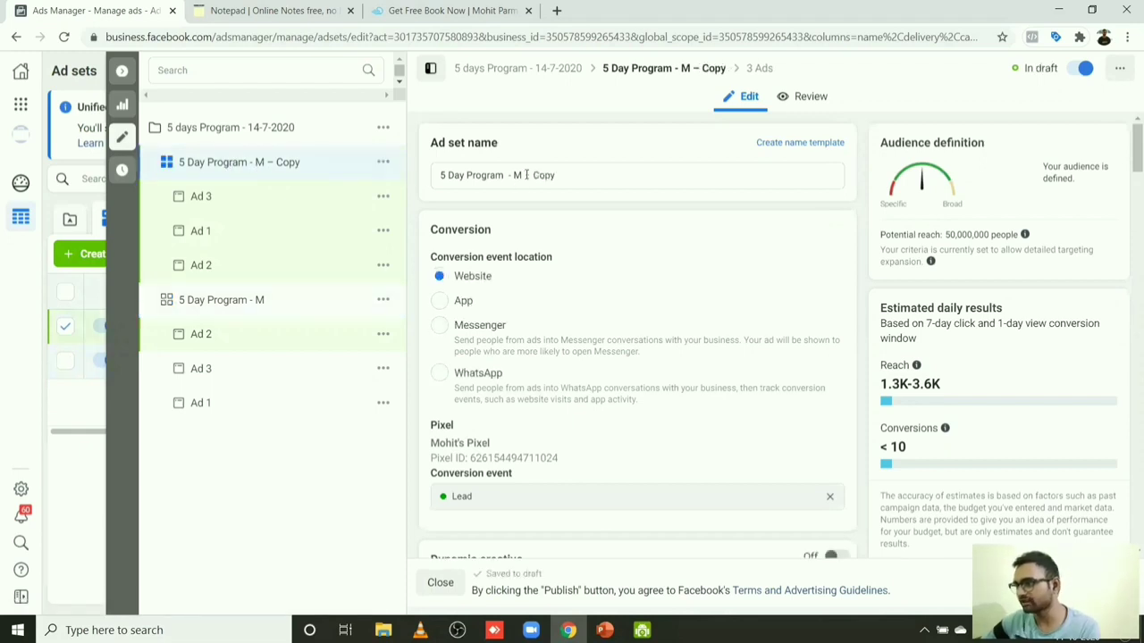
left_click(564, 175)
key("BackSpace")
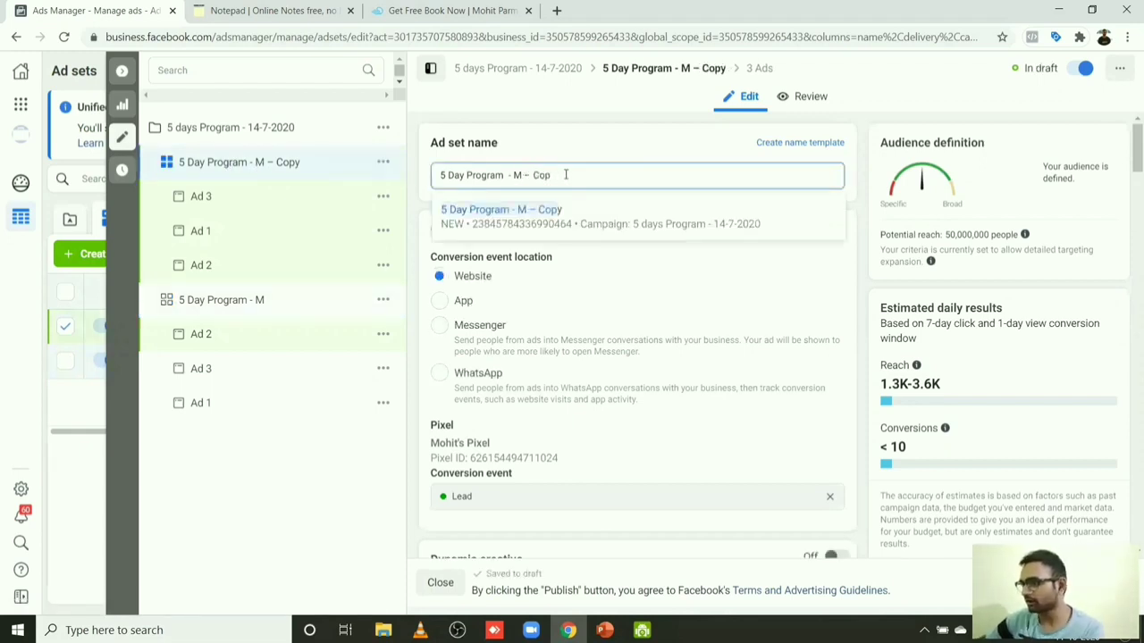
type("2")
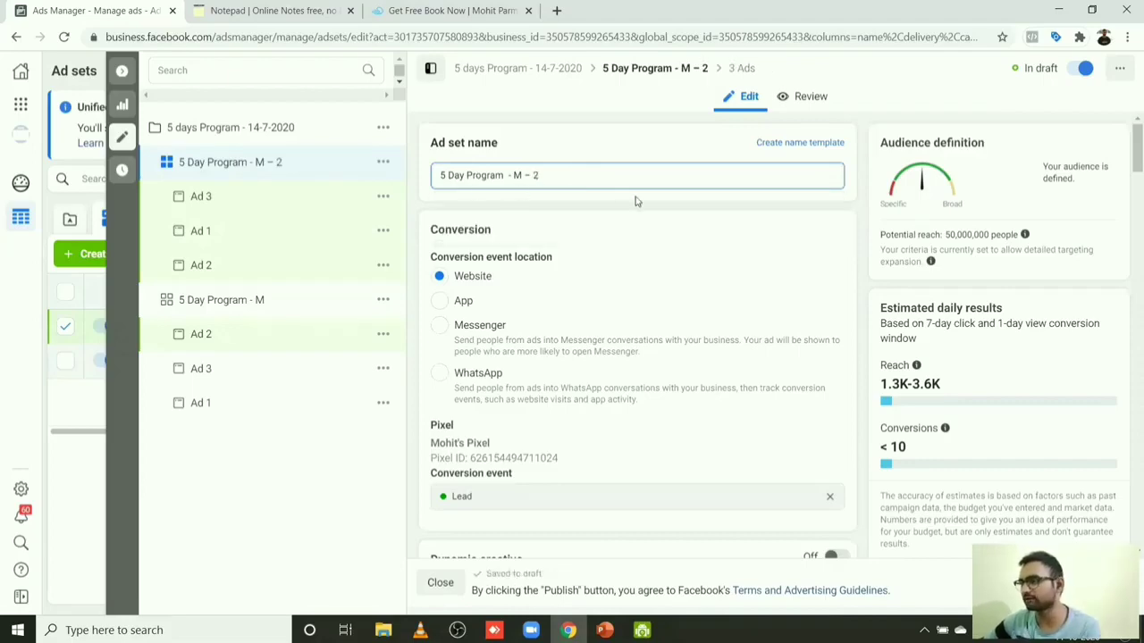
Step: Add the suggested interest "Social media marketing" alongside Affiliate marketing in the new ad set's detailed targeting
left_click_drag(1128, 153, 1127, 354)
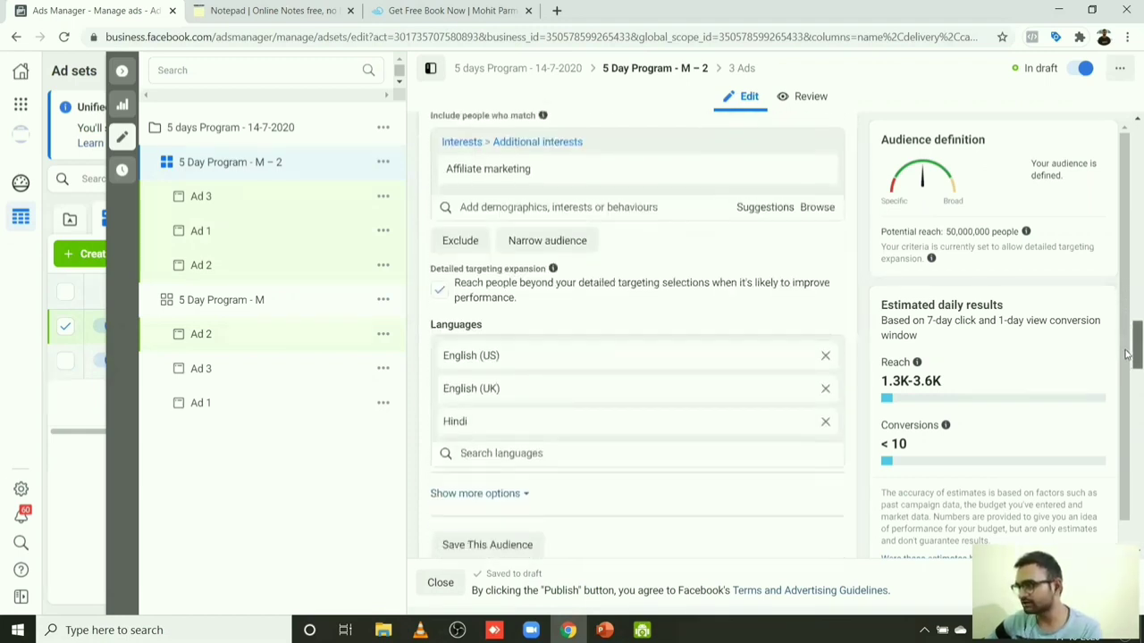
mouse_move(527, 170)
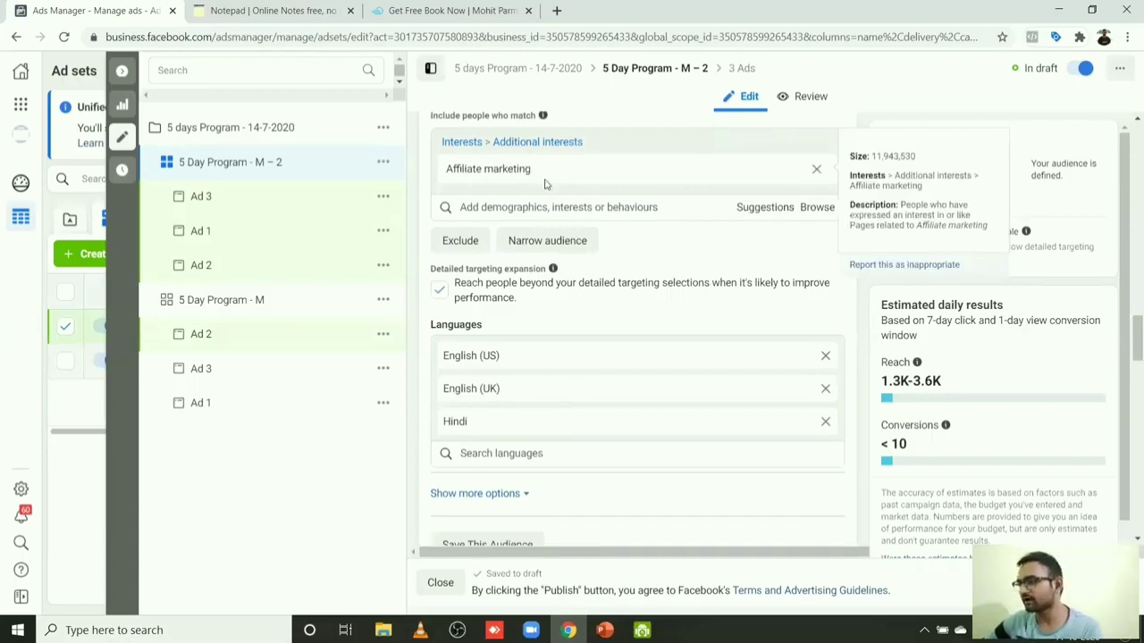
left_click(755, 212)
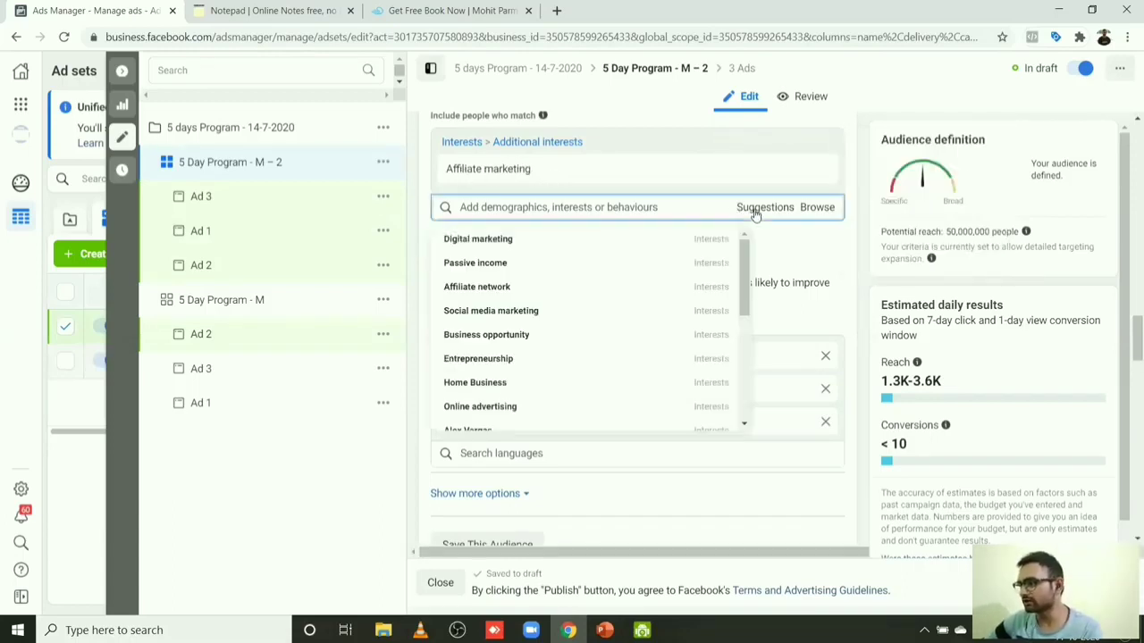
left_click(496, 310)
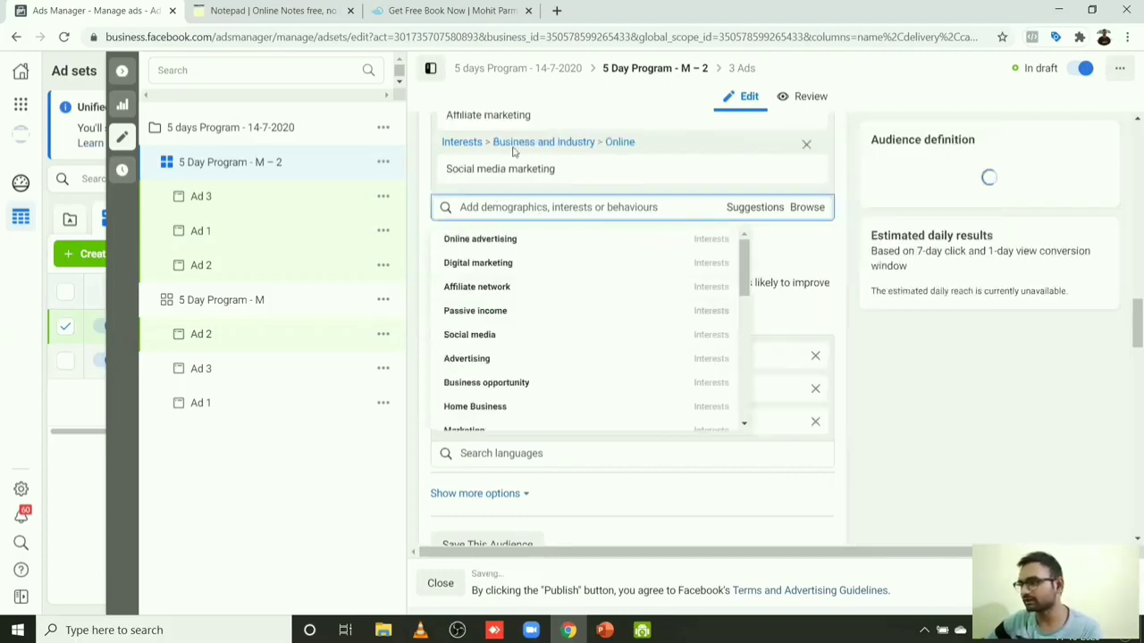
mouse_move(483, 116)
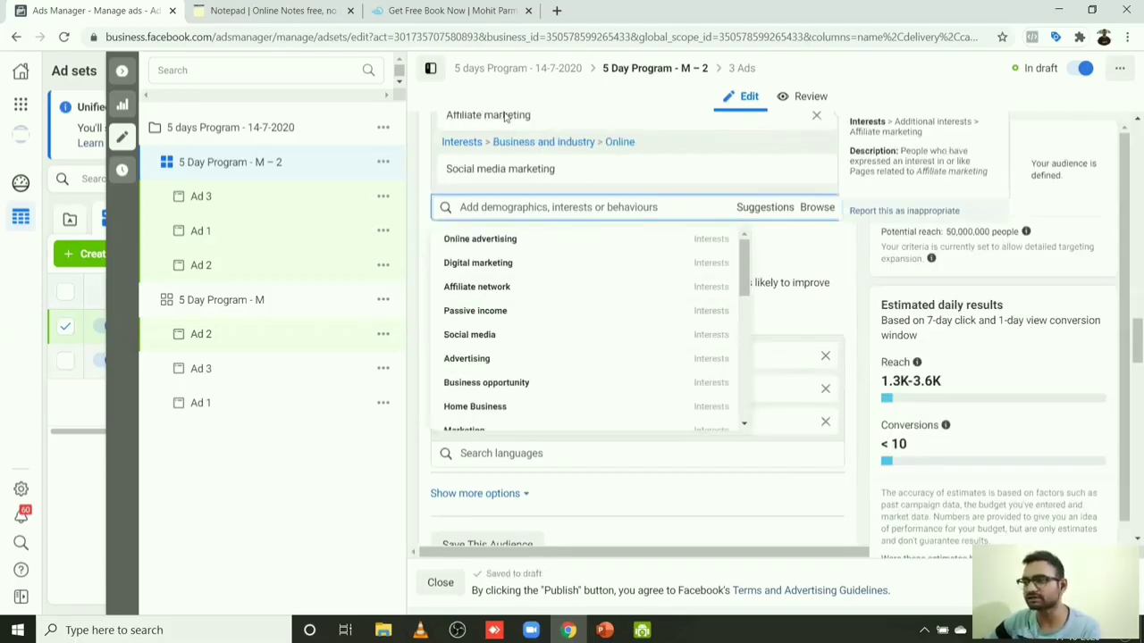
mouse_move(462, 164)
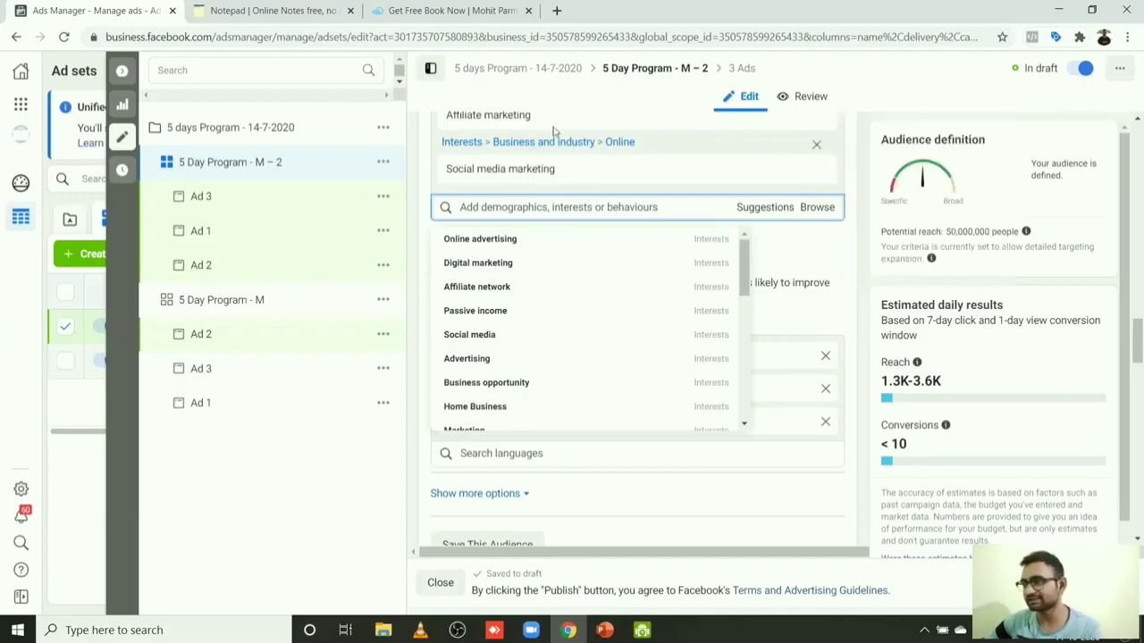
left_click(488, 109)
mouse_move(538, 191)
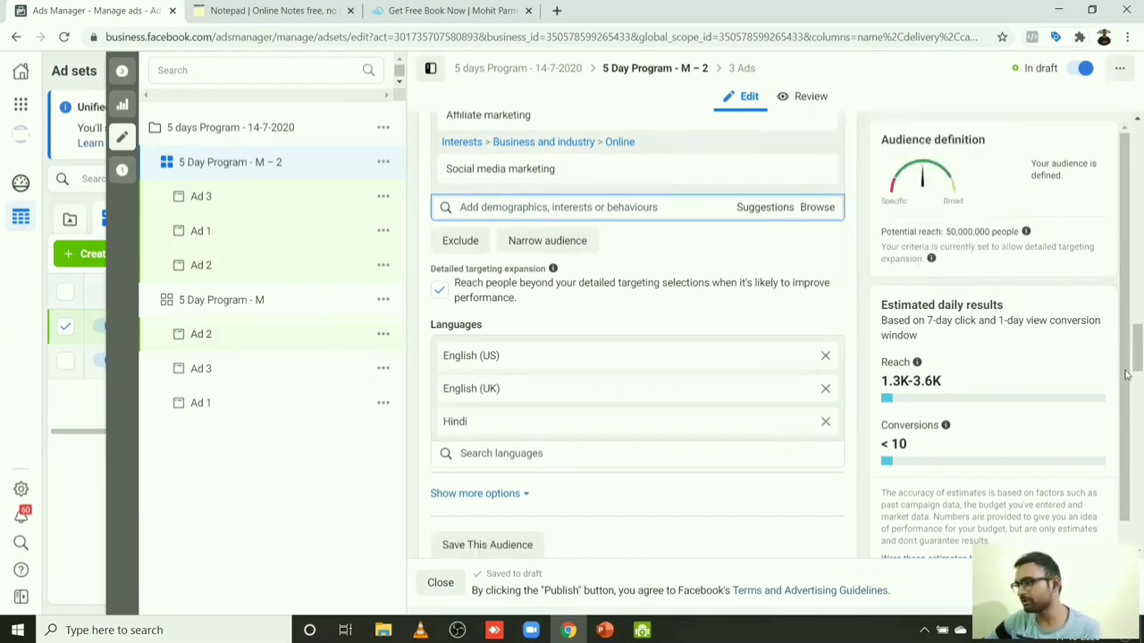
Step: Check the remaining placement settings, publish the ad set "5 Day Program - M – 2" with its ads, and close the editor
left_click_drag(1128, 344, 1128, 414)
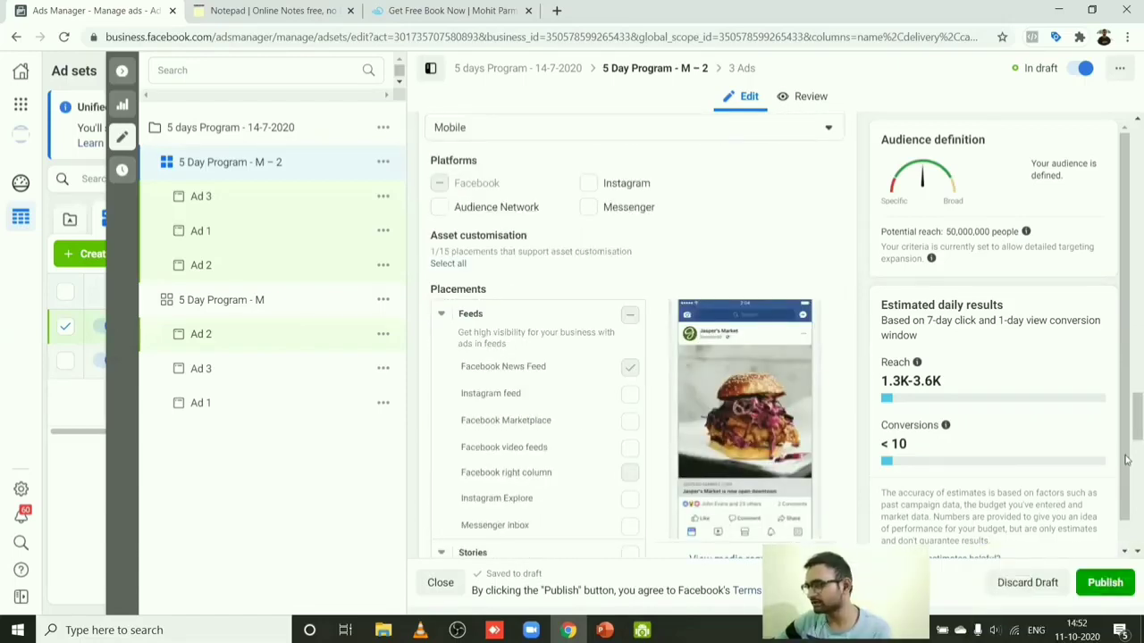
left_click(1102, 584)
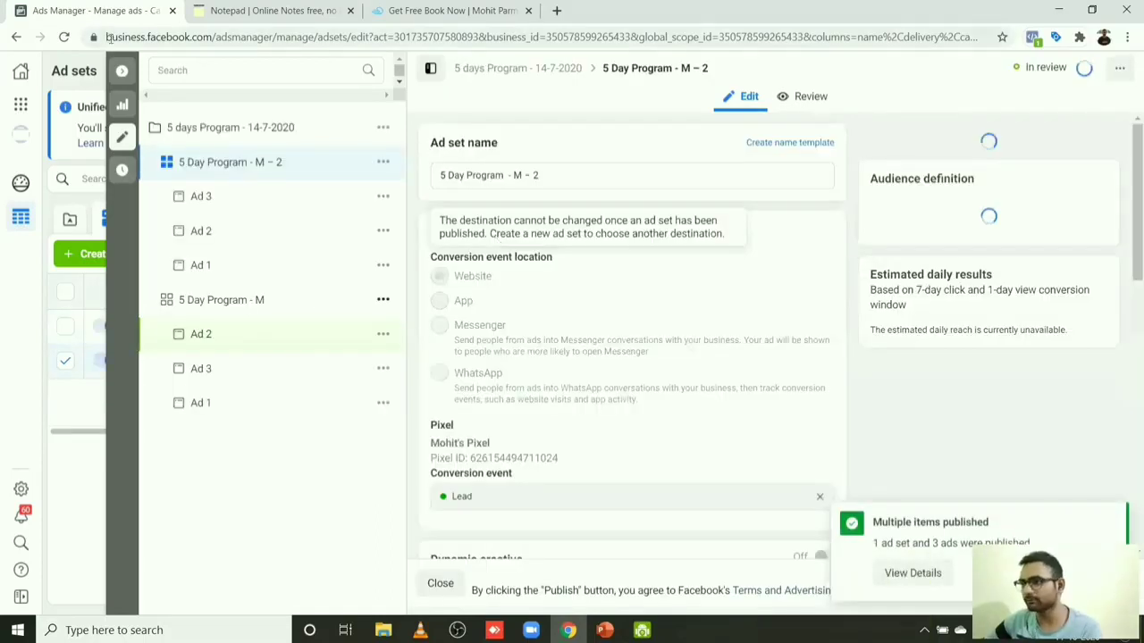
left_click(123, 71)
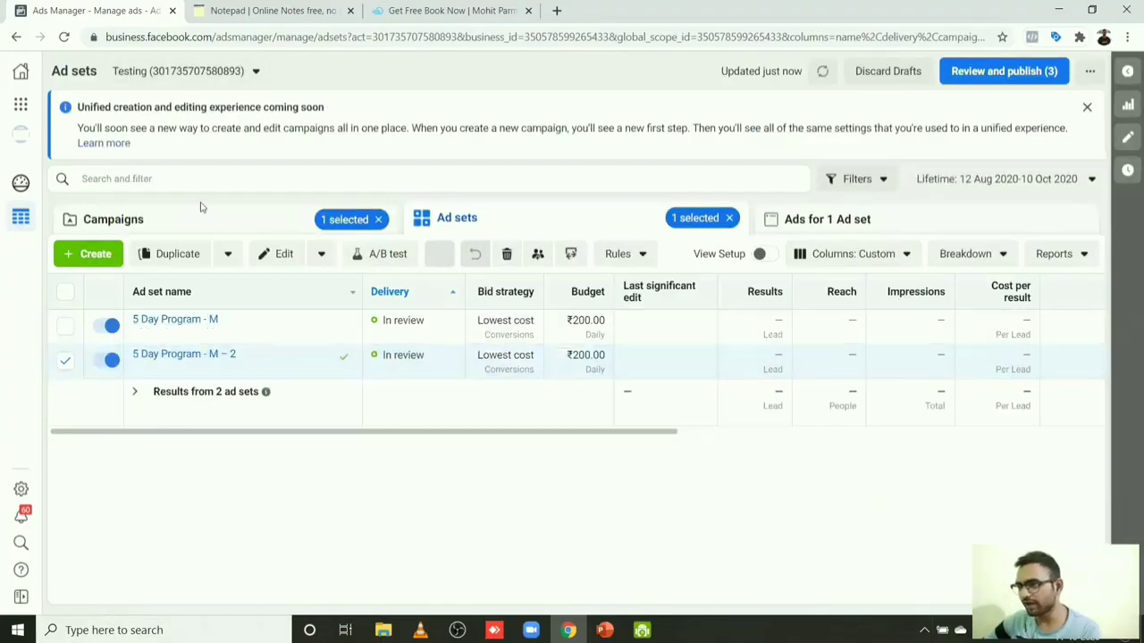
Step: Check the campaign's two ad sets and the ads listed for "5 Day Program - M – 2"
left_click(203, 223)
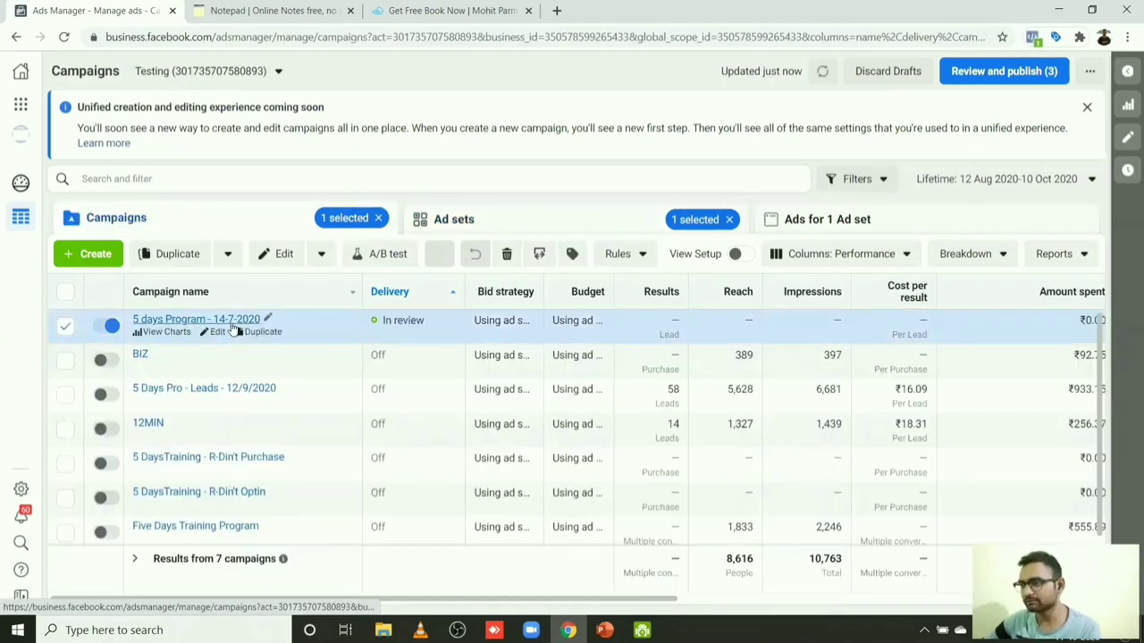
left_click(456, 220)
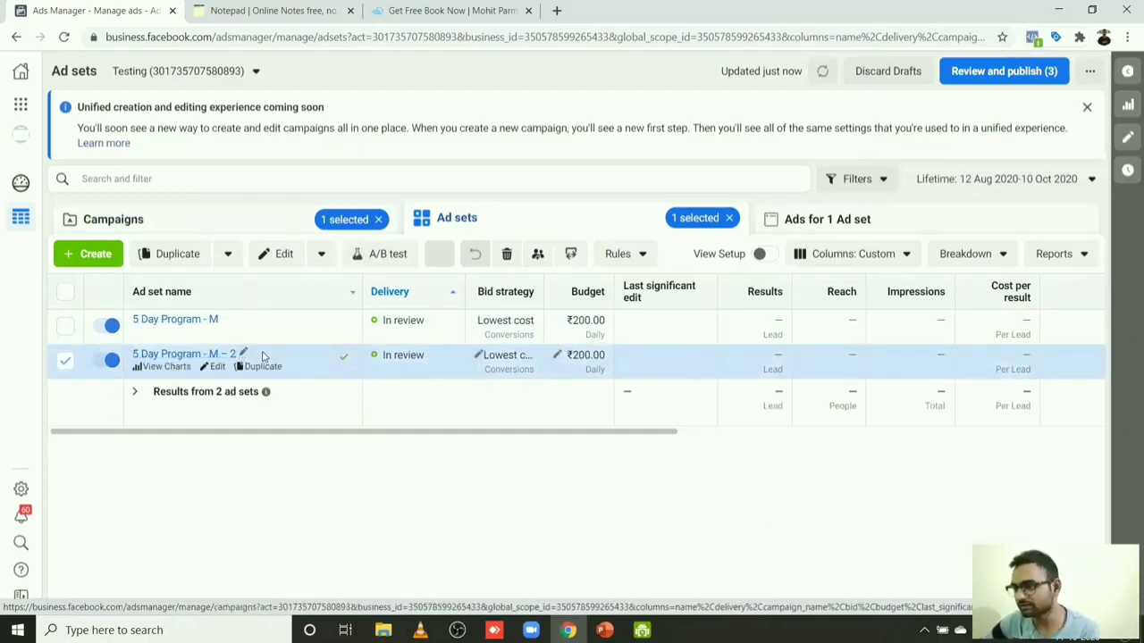
left_click_drag(264, 357, 235, 487)
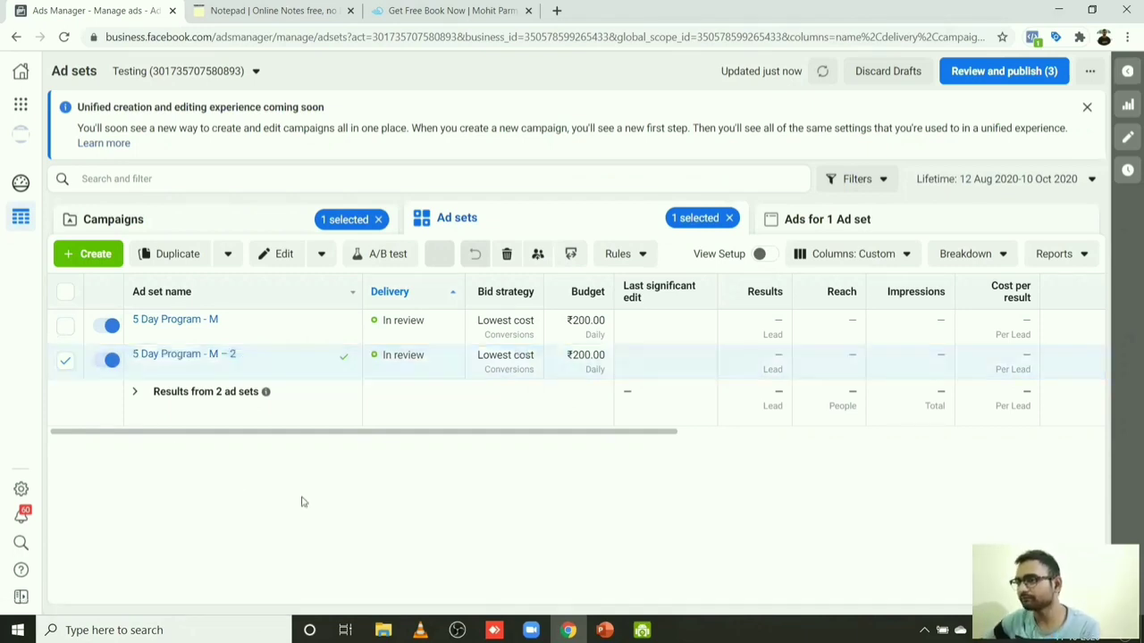
left_click_drag(236, 394, 191, 392)
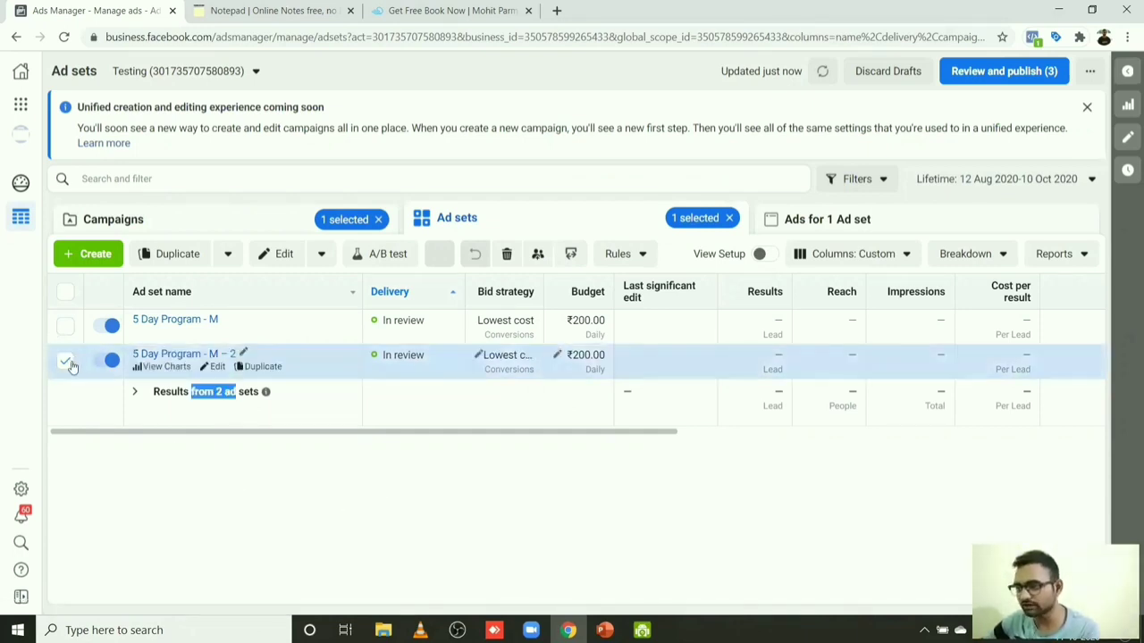
left_click(325, 452)
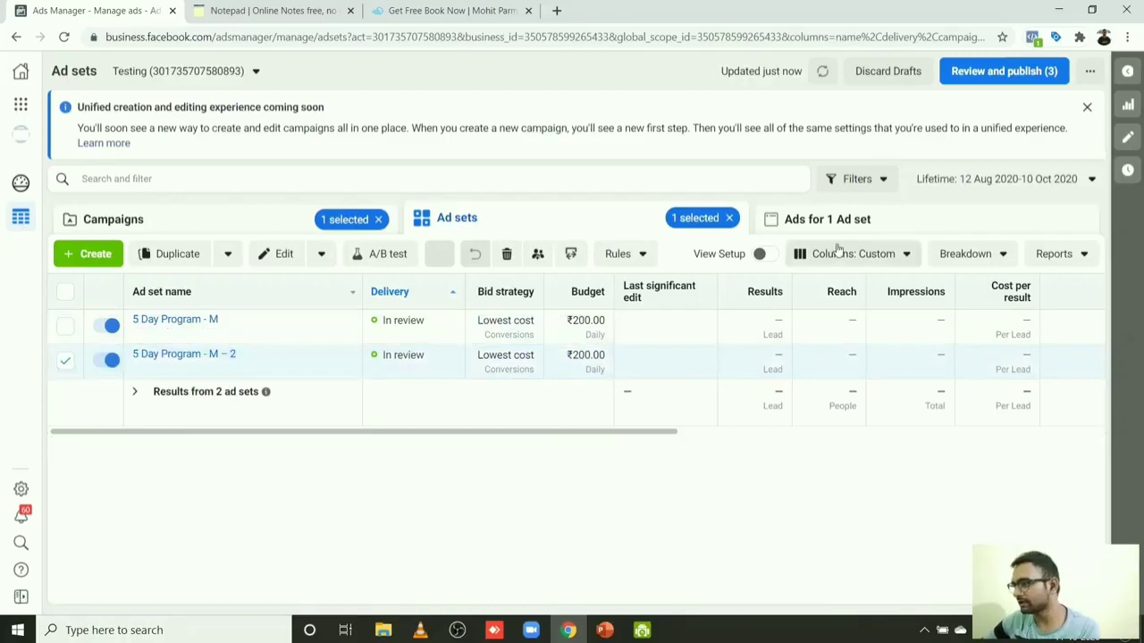
left_click(840, 224)
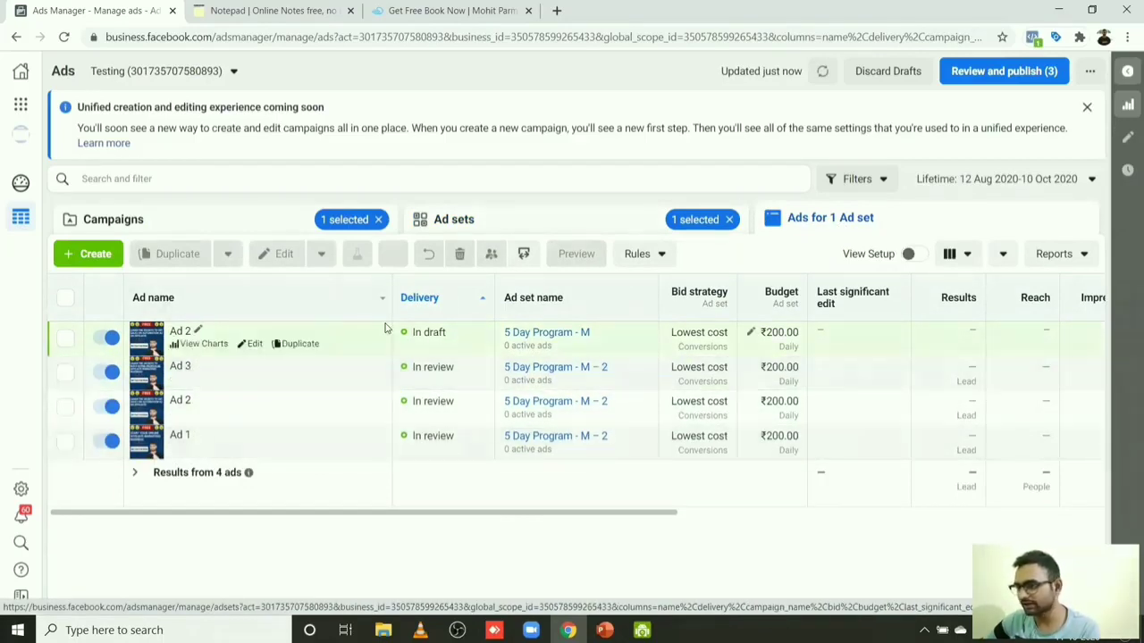
Step: Select both ad sets and compare them with the combined list of their ads
left_click(540, 230)
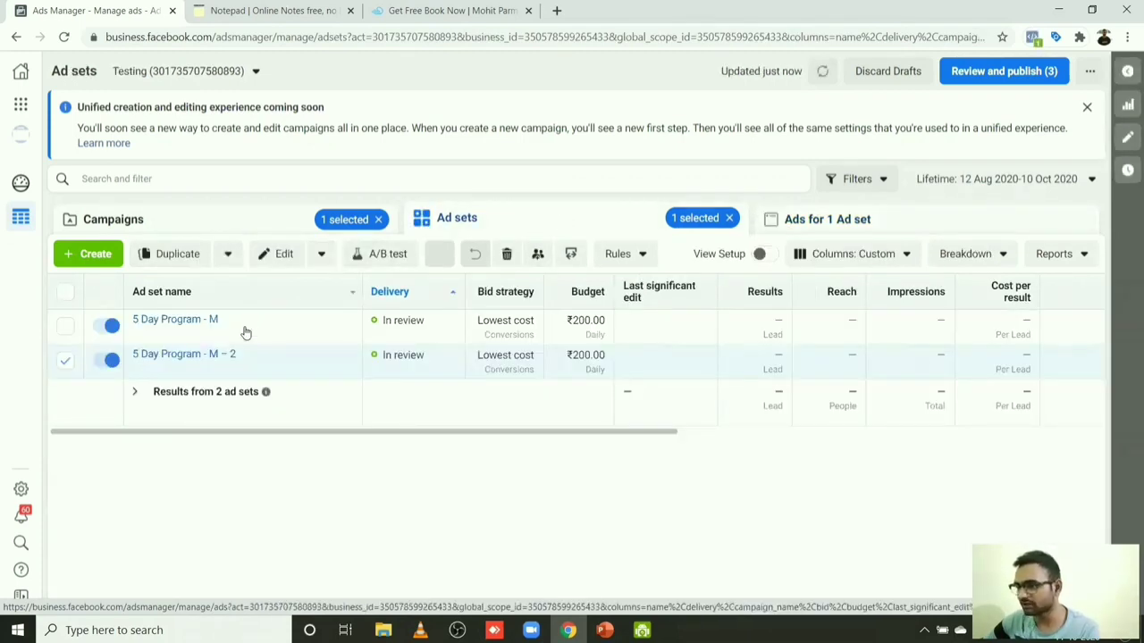
left_click(66, 327)
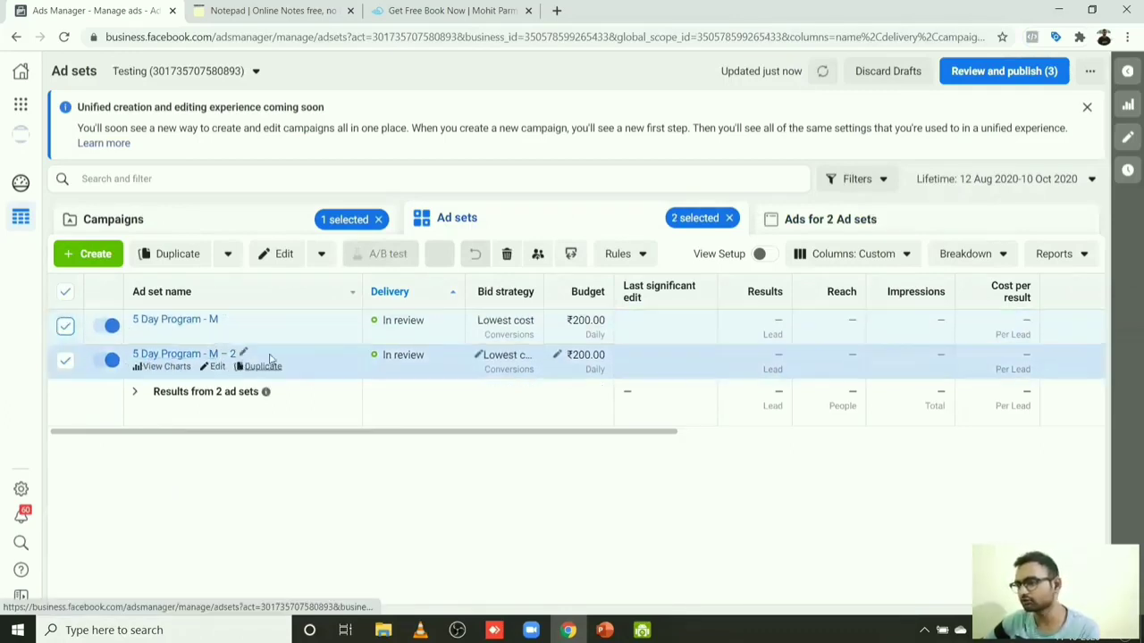
left_click(820, 221)
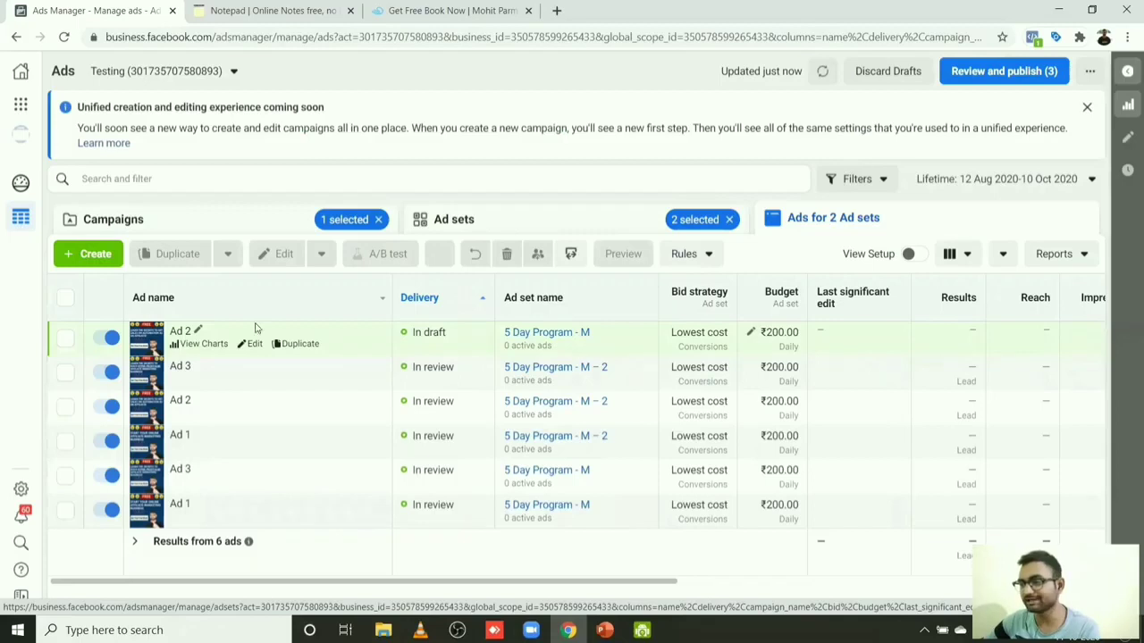
left_click(452, 220)
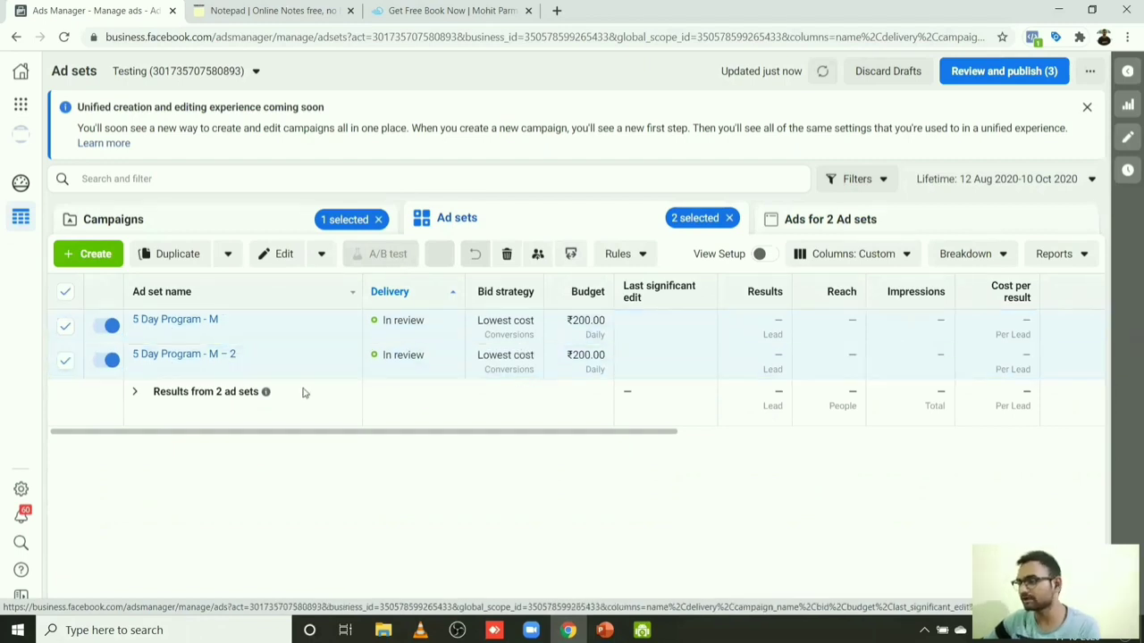
left_click(807, 220)
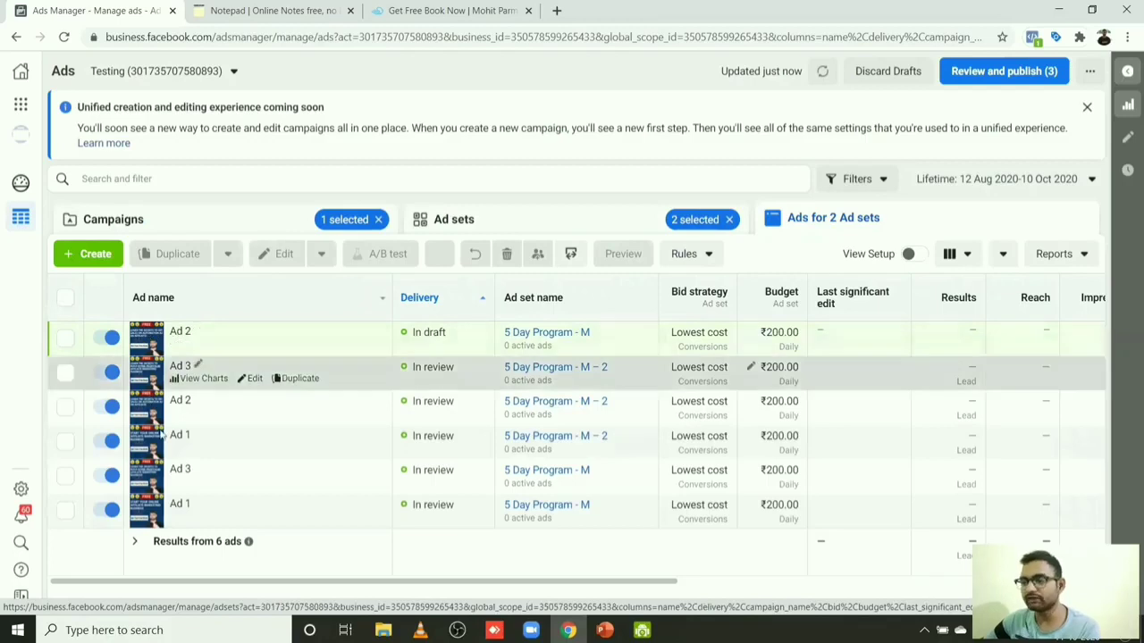
left_click(472, 221)
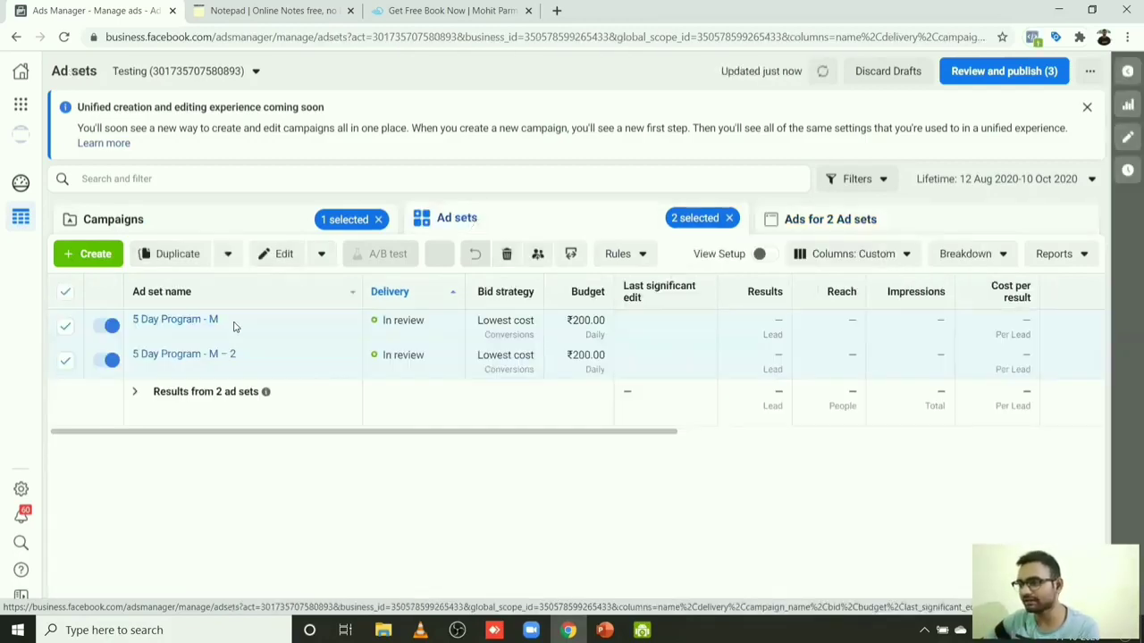
Step: Duplicate only the ad set "5 Day Program - M – 2" into its original campaign with one copy
left_click(65, 326)
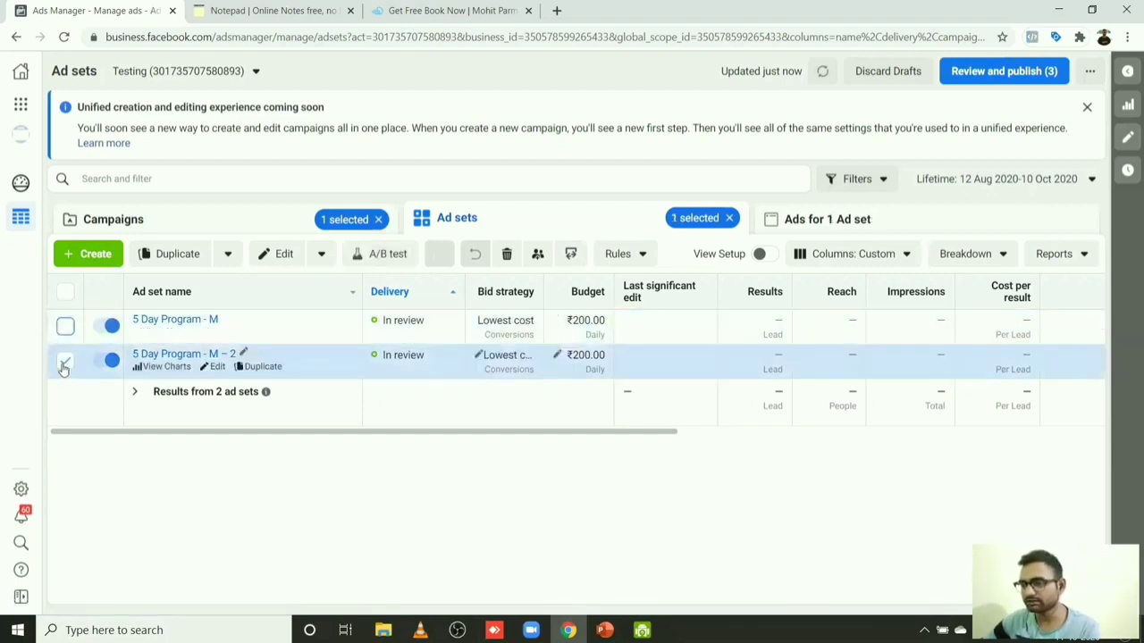
left_click(177, 257)
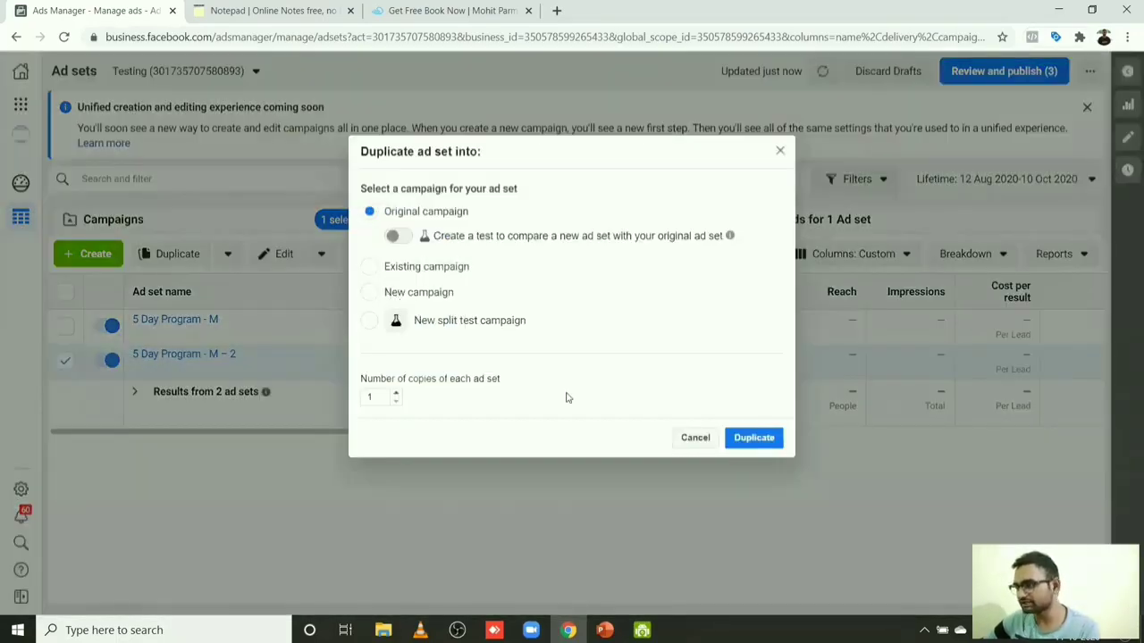
left_click(749, 436)
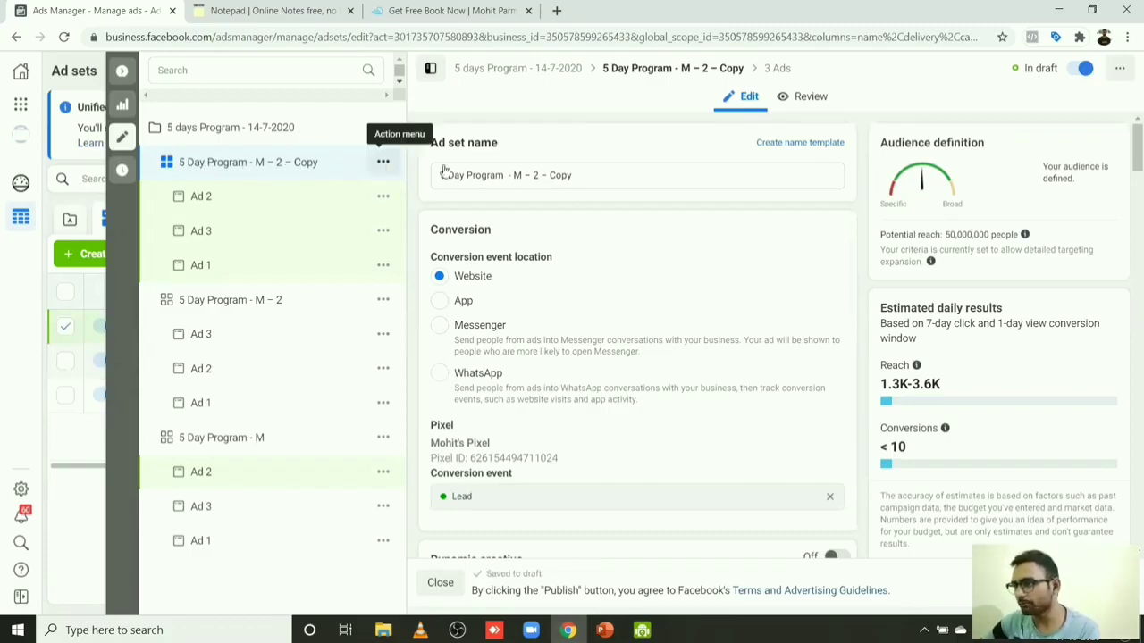
Step: Rename the copied ad set as "5 Day Program - M – 3"
left_click(576, 177)
key("BackSpace")
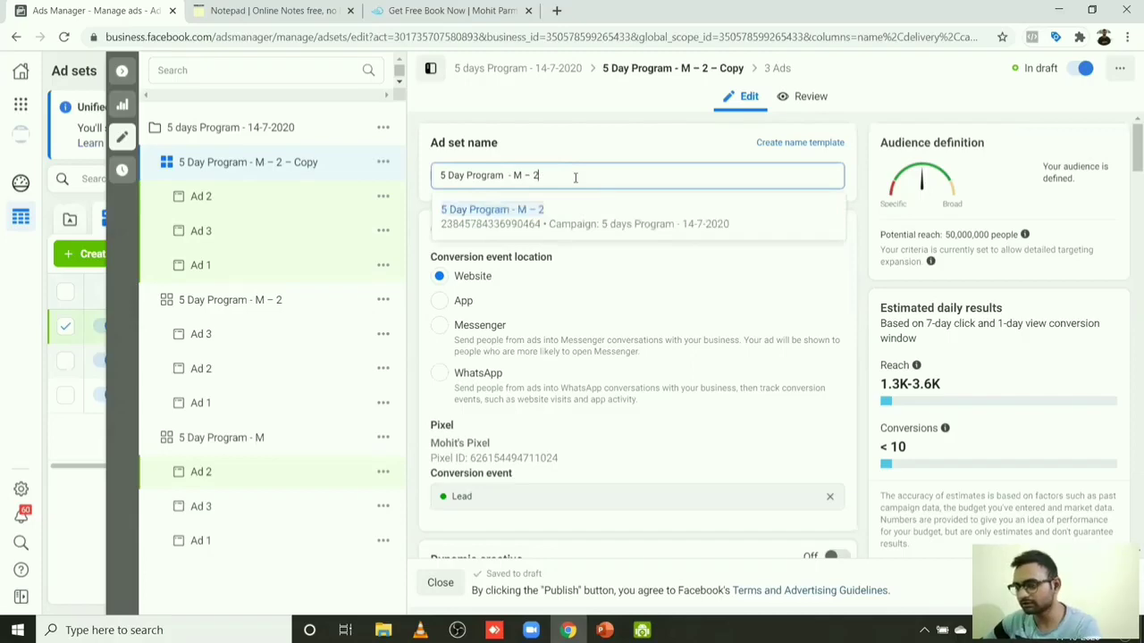
key("BackSpace")
type("3")
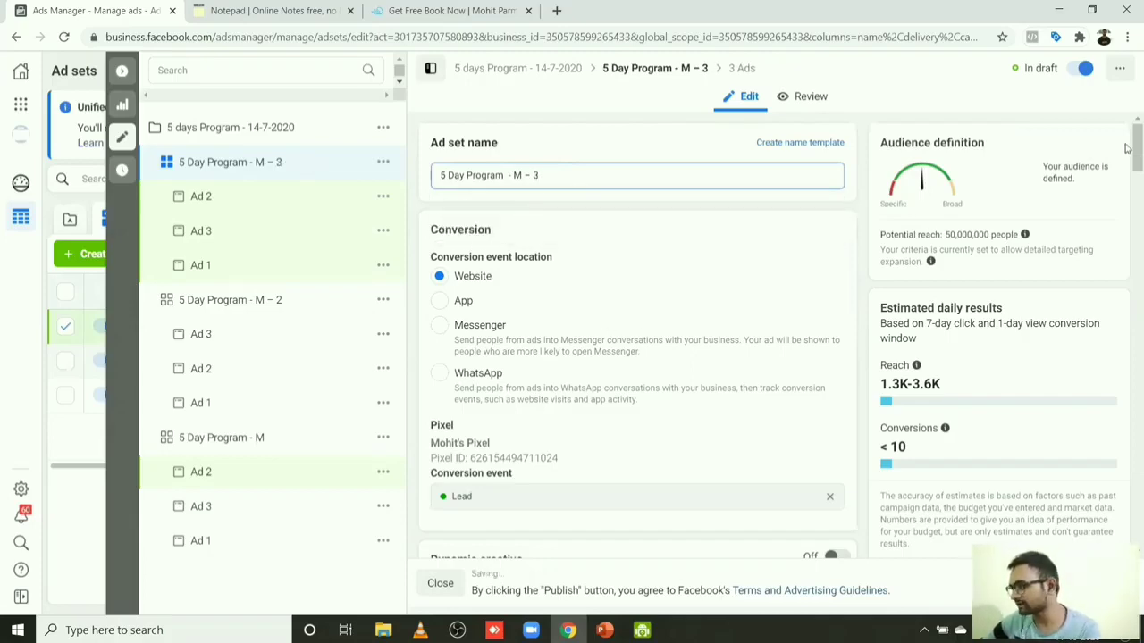
Step: Replace the Social media marketing interest in the new ad set's detailed targeting with the suggested interest "Affiliate network"
left_click_drag(1132, 150, 1128, 335)
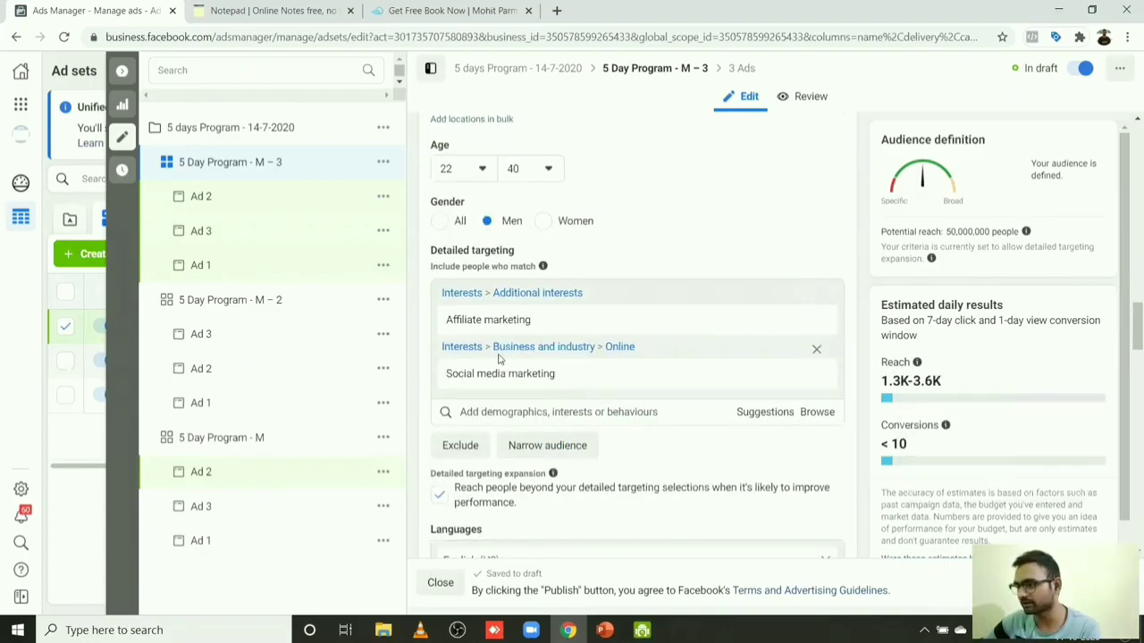
mouse_move(478, 327)
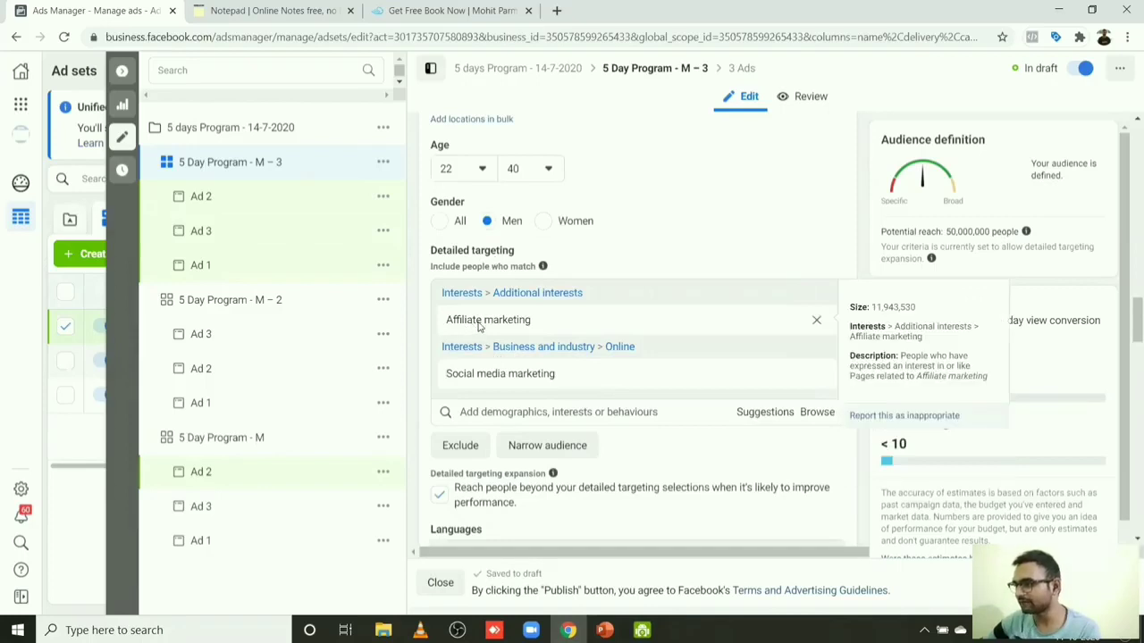
mouse_move(578, 379)
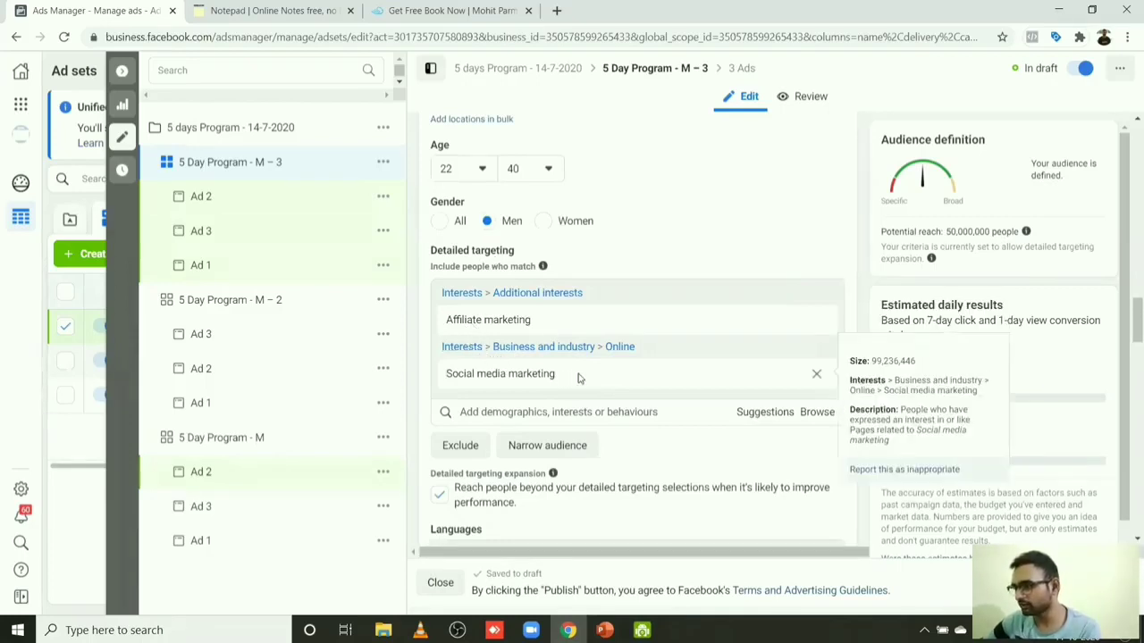
left_click_drag(561, 379, 456, 376)
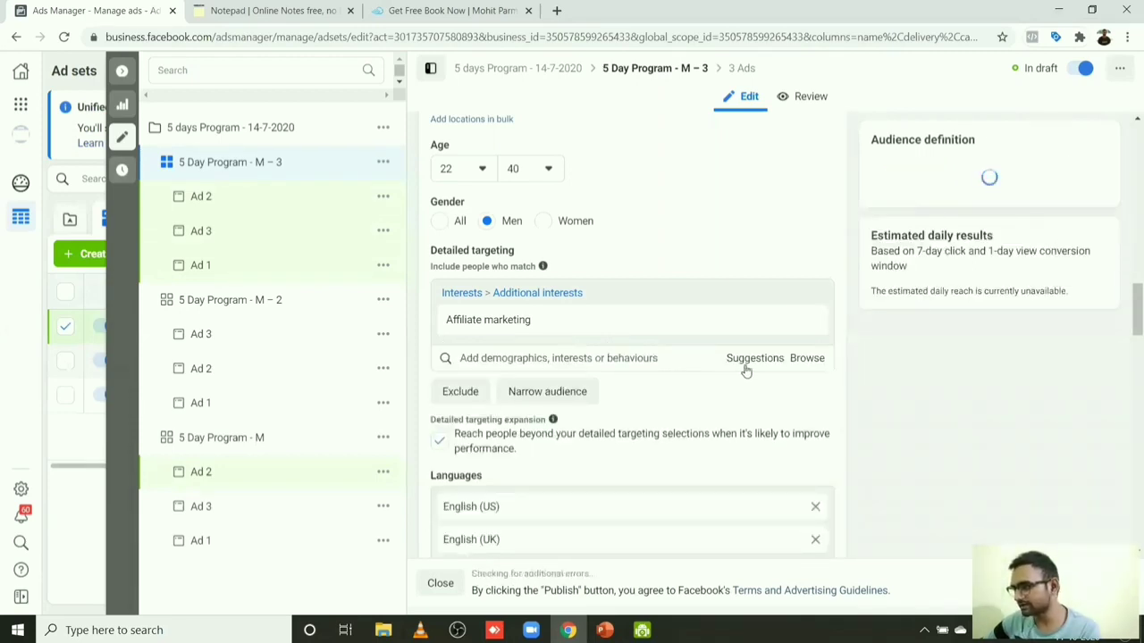
left_click(749, 361)
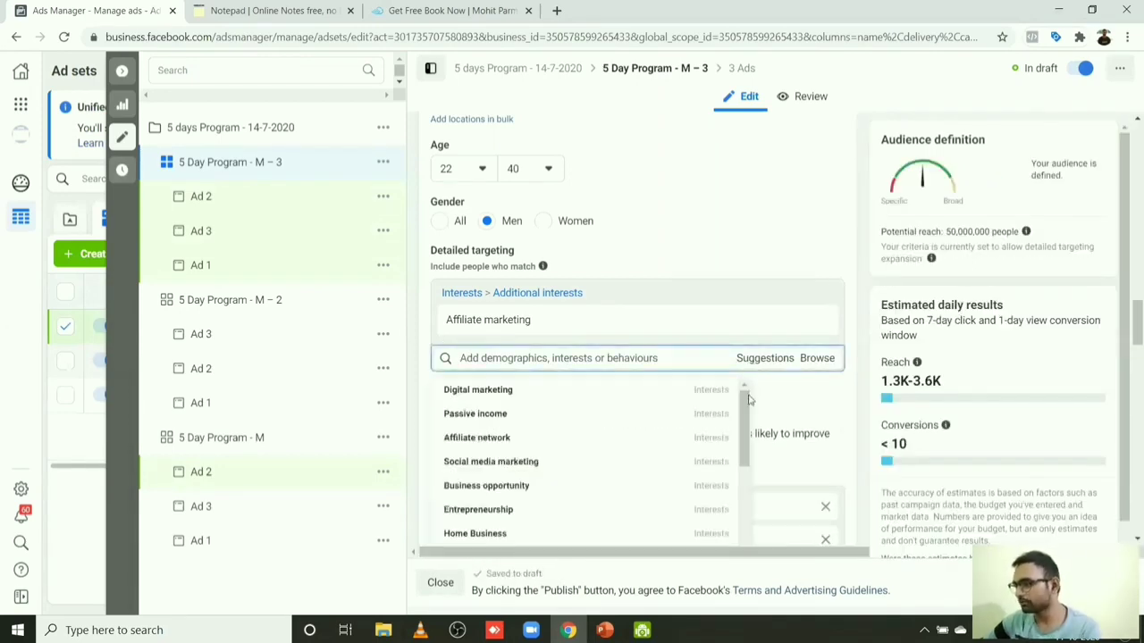
scroll(745, 413, "down", 1)
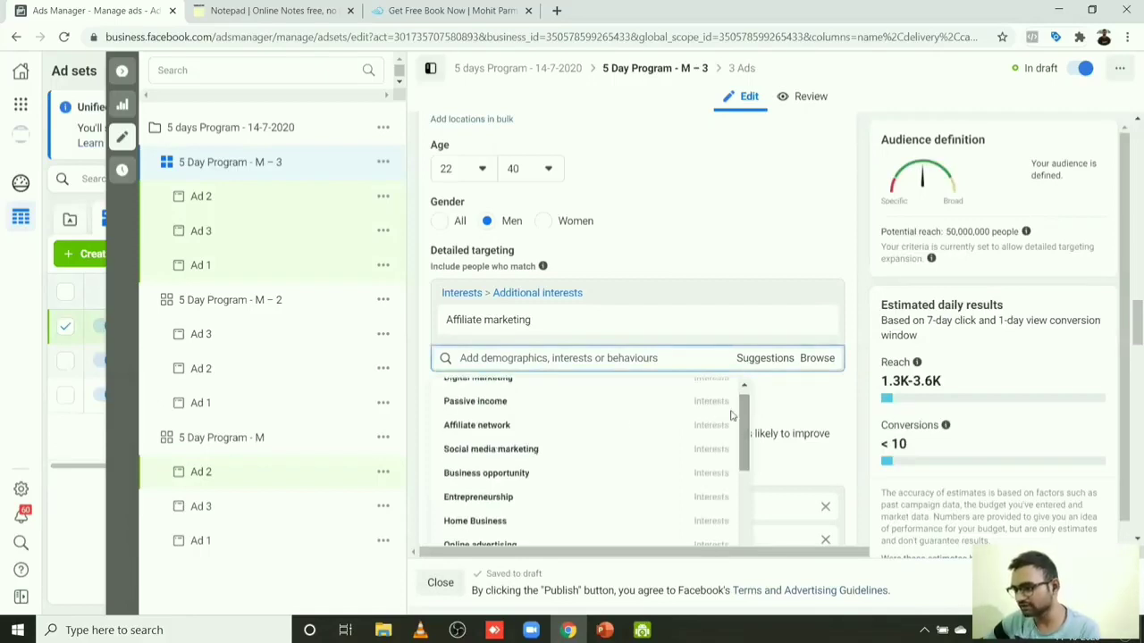
left_click(509, 427)
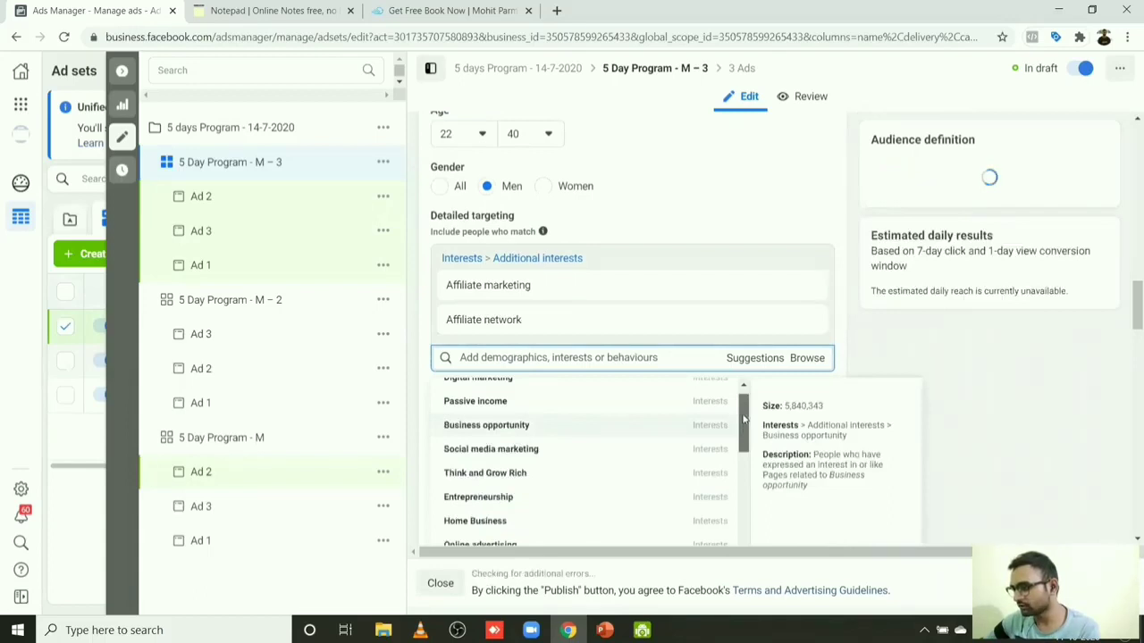
Step: Add the suggested interests "ClickBank" and "Drop shipping" to the ad set's detailed targeting
scroll(744, 418, "down", 4)
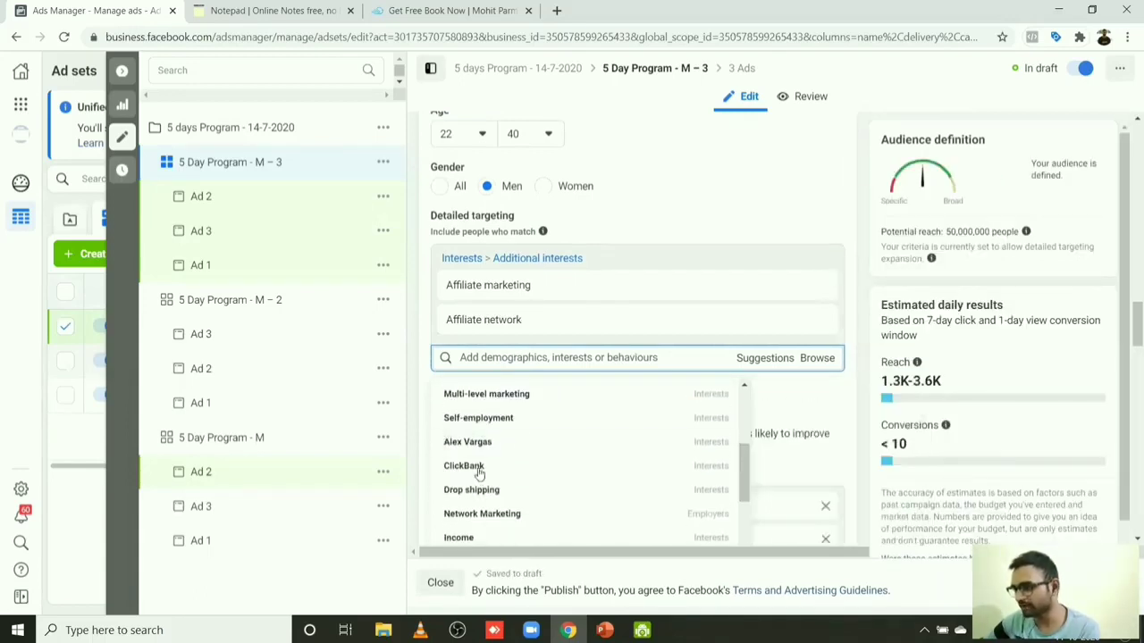
mouse_move(550, 477)
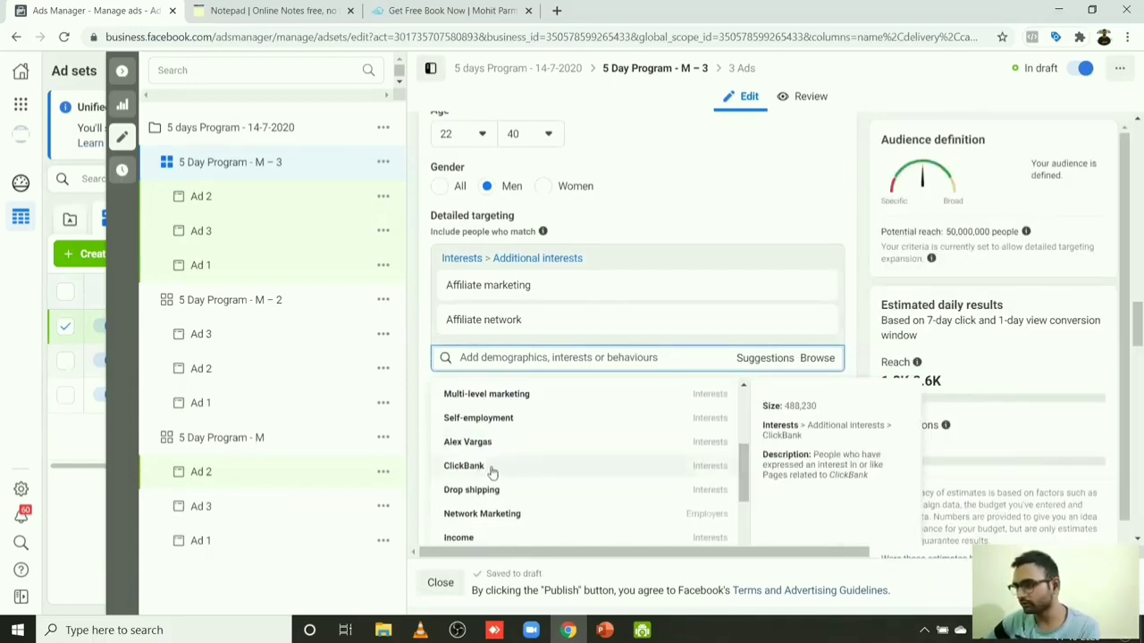
left_click(491, 468)
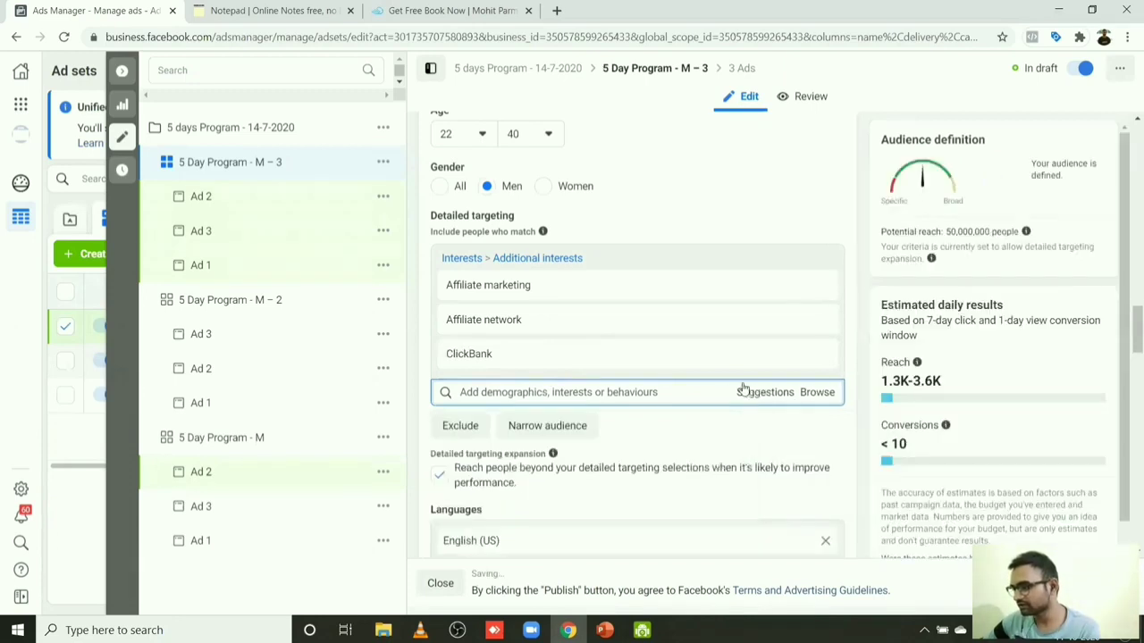
left_click(756, 393)
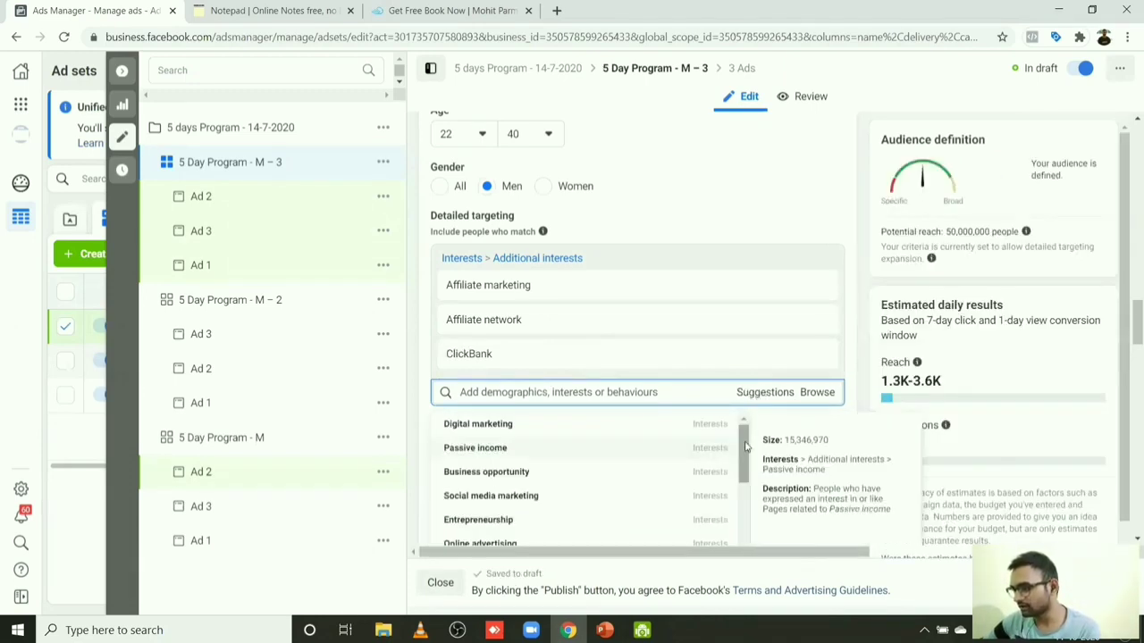
left_click_drag(747, 447, 748, 514)
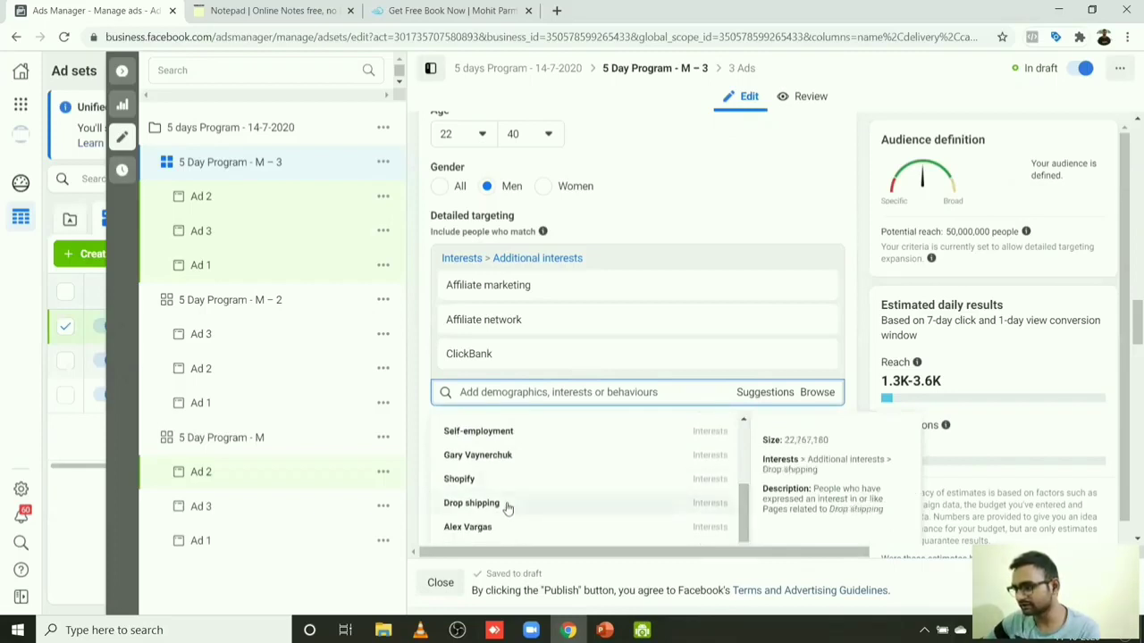
left_click(474, 501)
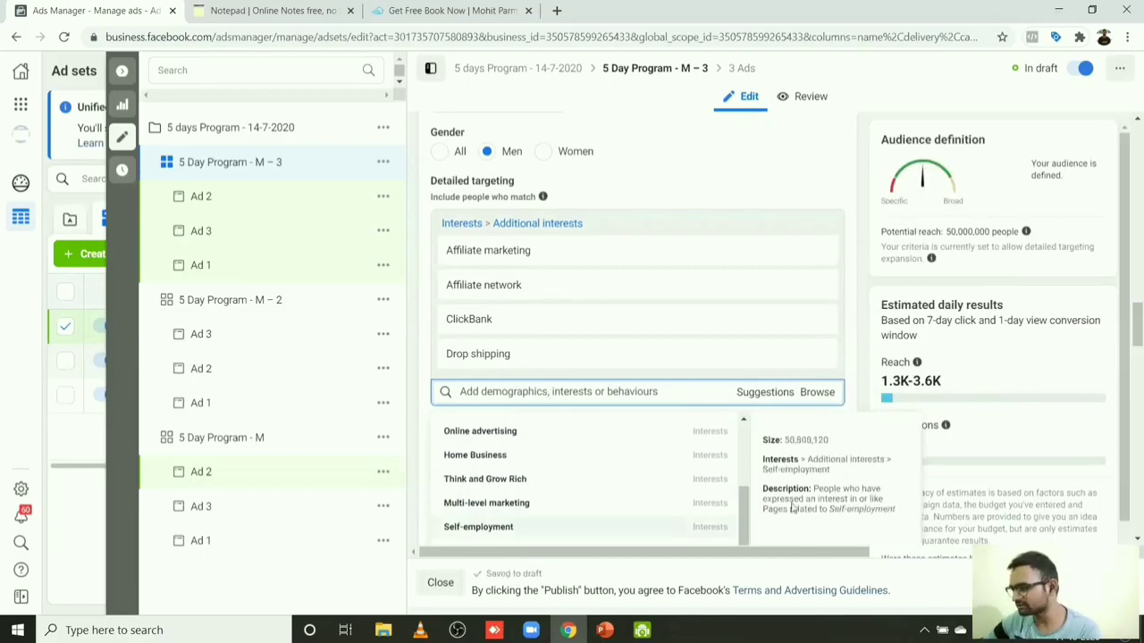
left_click_drag(742, 511, 745, 447)
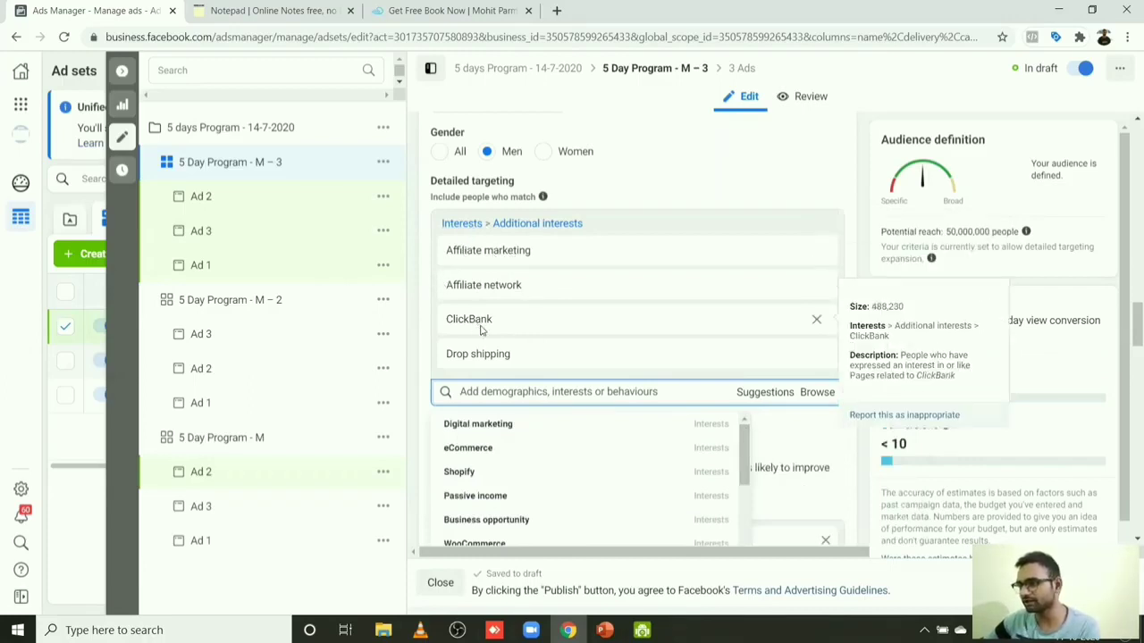
left_click(817, 193)
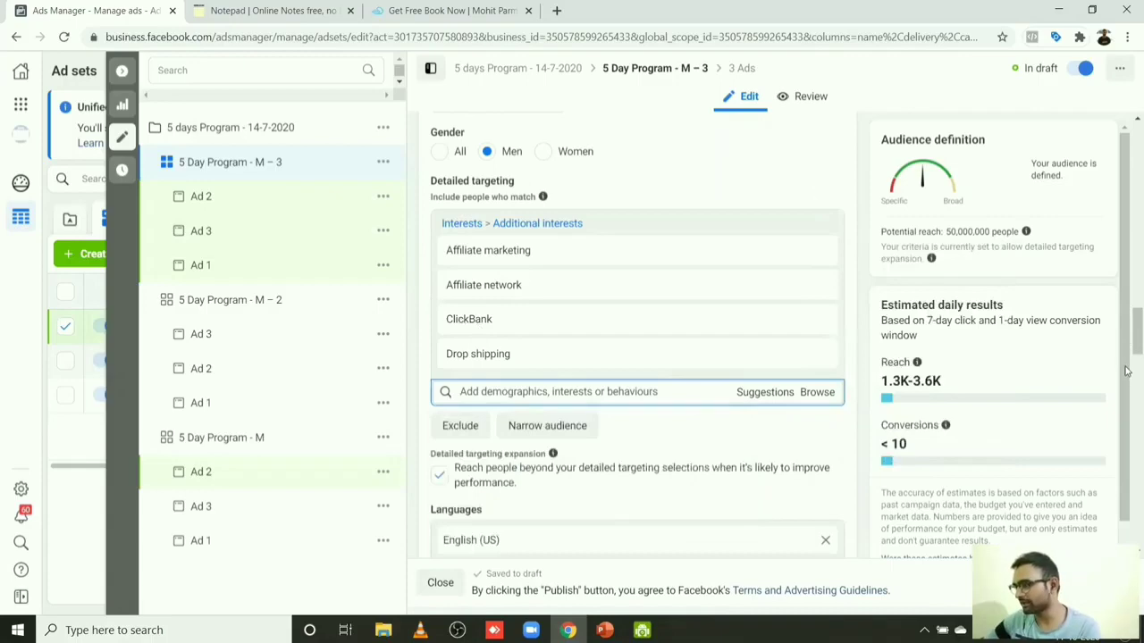
Step: Check the languages and placement settings, publish the ad set "5 Day Program - M – 3" with its ads, and close the editor
scroll(1126, 371, "down", 5)
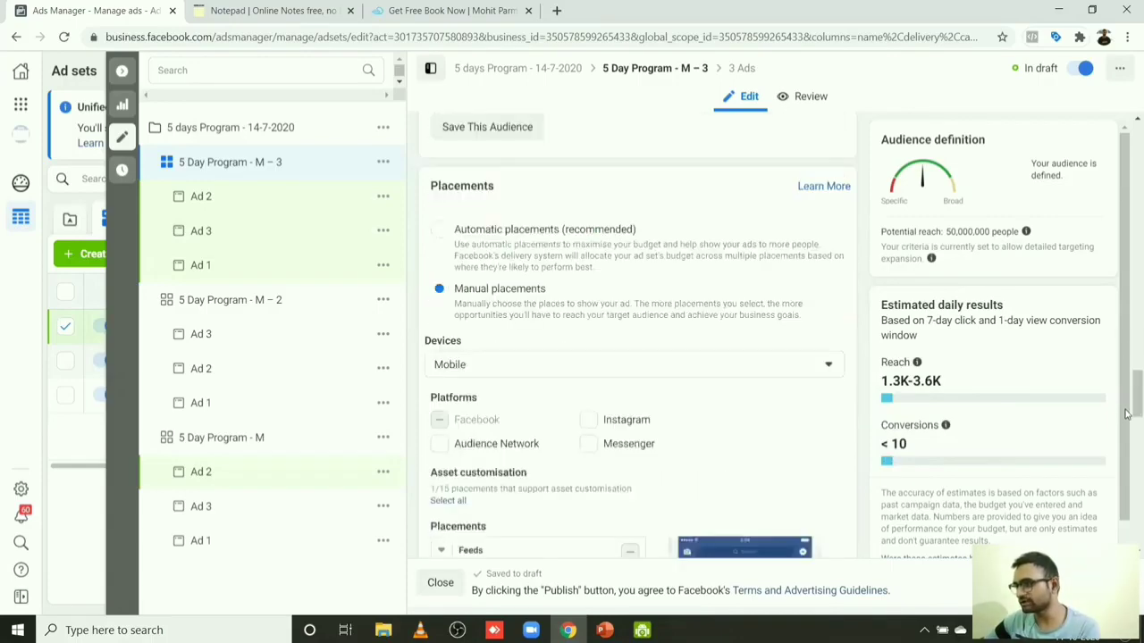
scroll(1126, 407, "down", 1)
scroll(1126, 384, "up", 5)
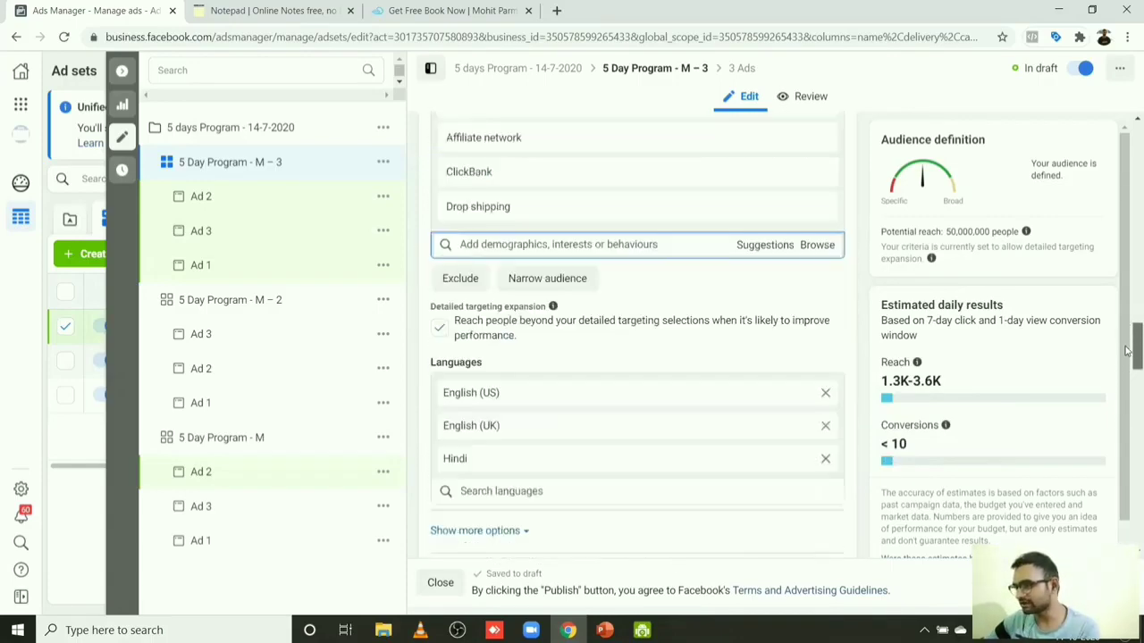
scroll(1126, 375, "down", 5)
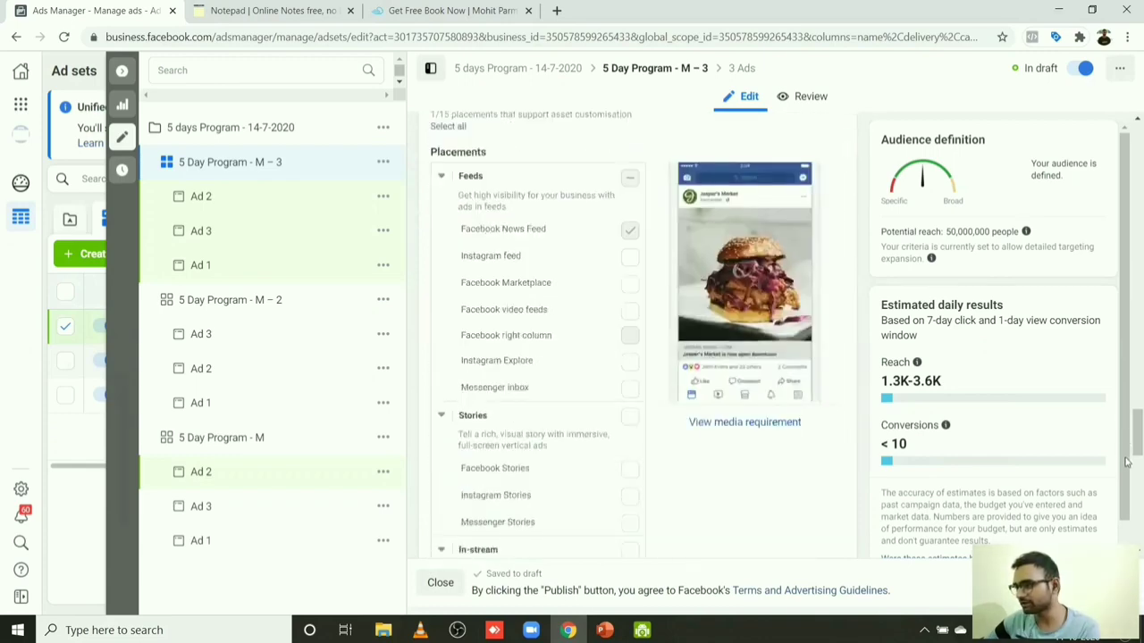
scroll(1126, 482, "down", 5)
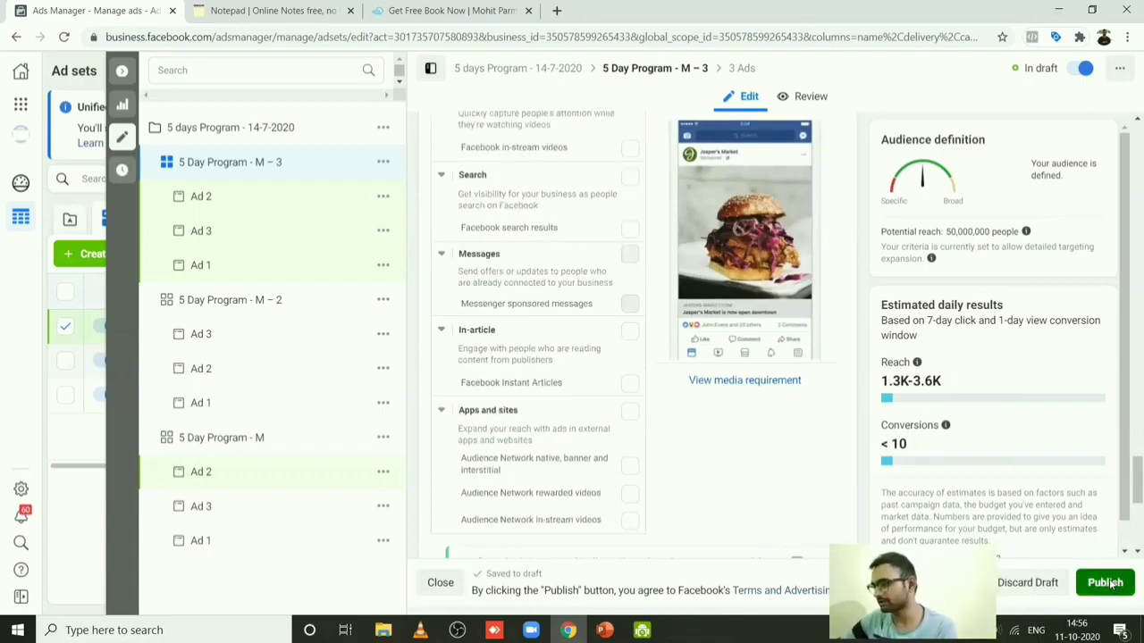
left_click(1108, 583)
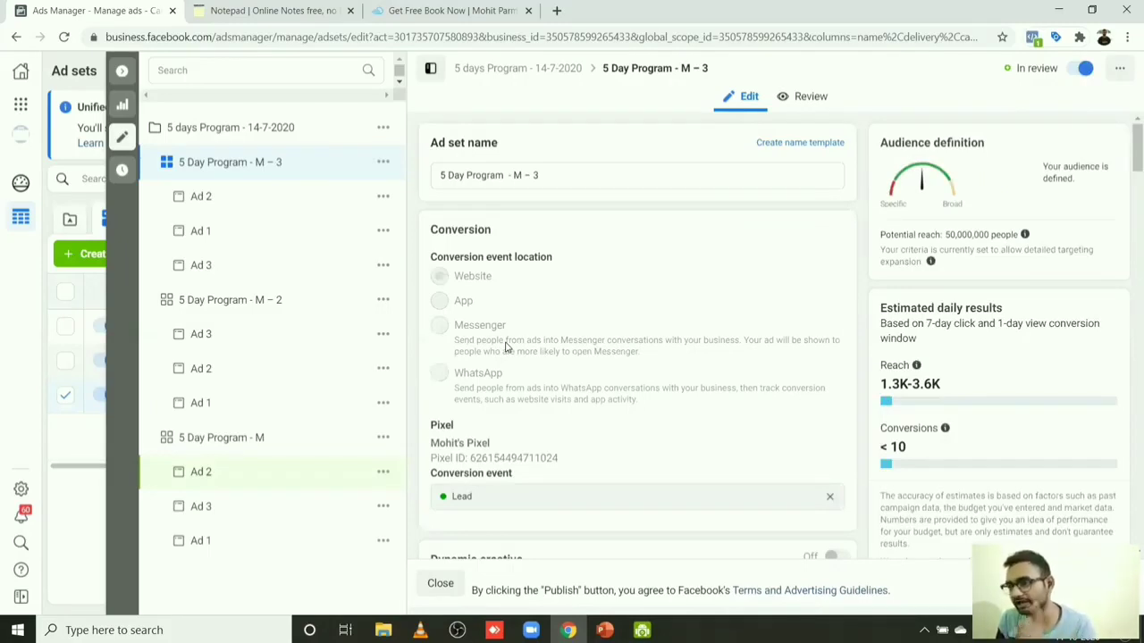
left_click(123, 72)
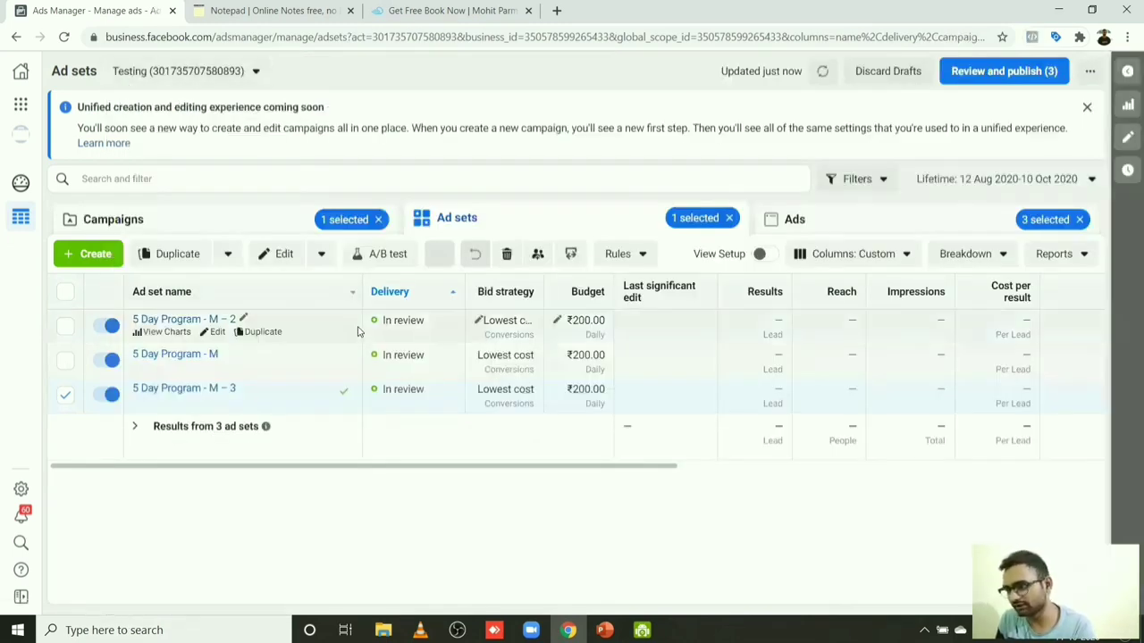
Step: Check the ads listed for "5 Day Program - M – 3" and reopen that ad set in the editor
left_click(796, 218)
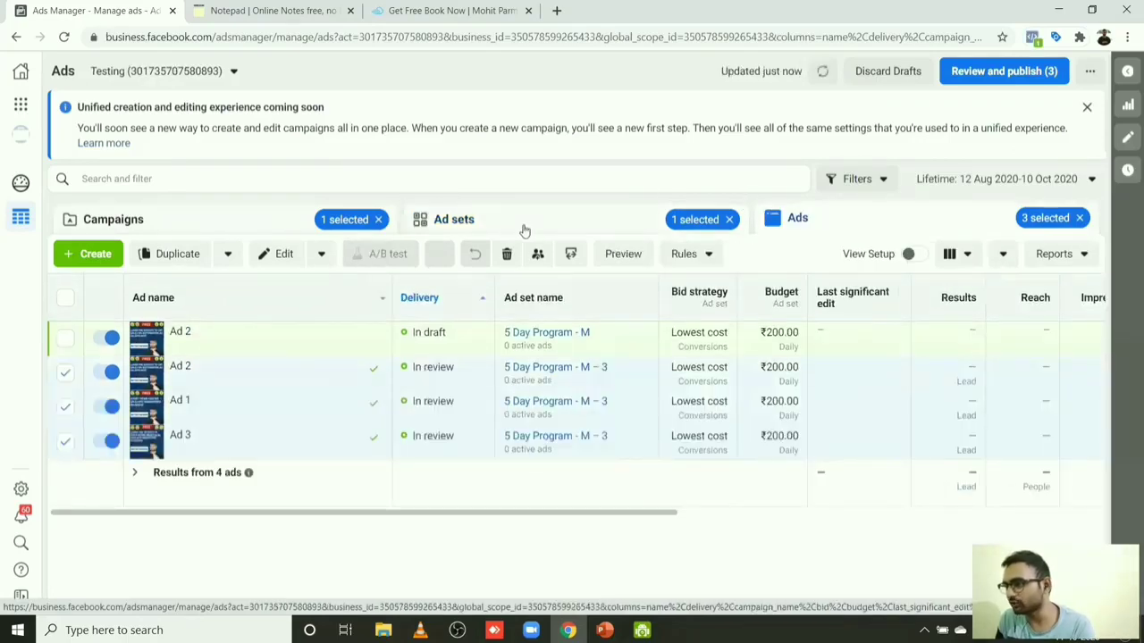
left_click(524, 230)
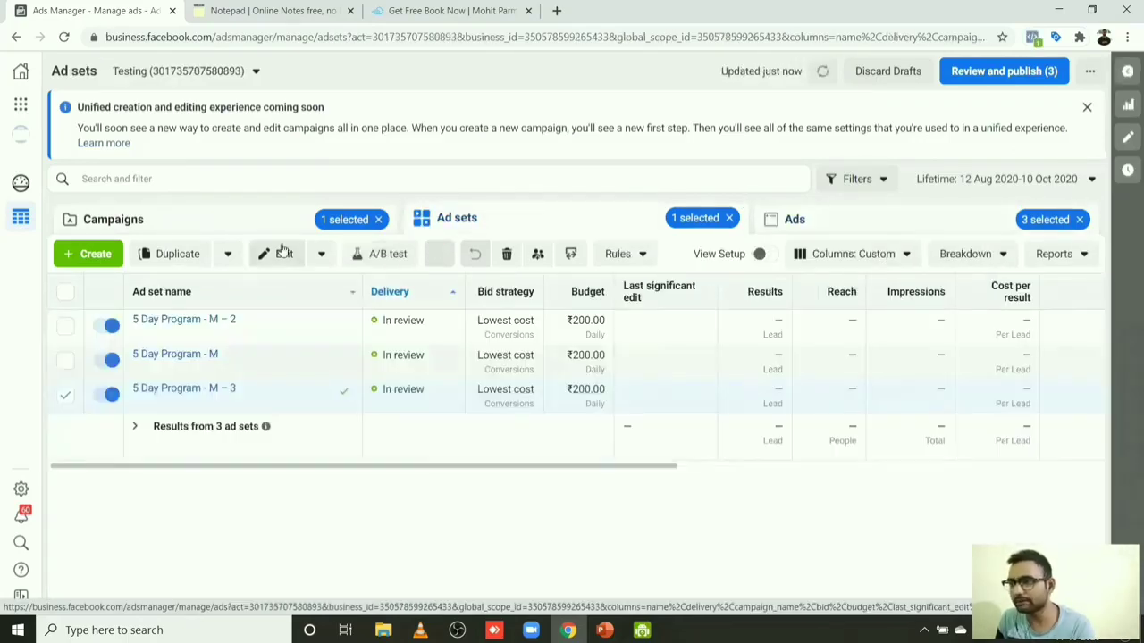
left_click(283, 253)
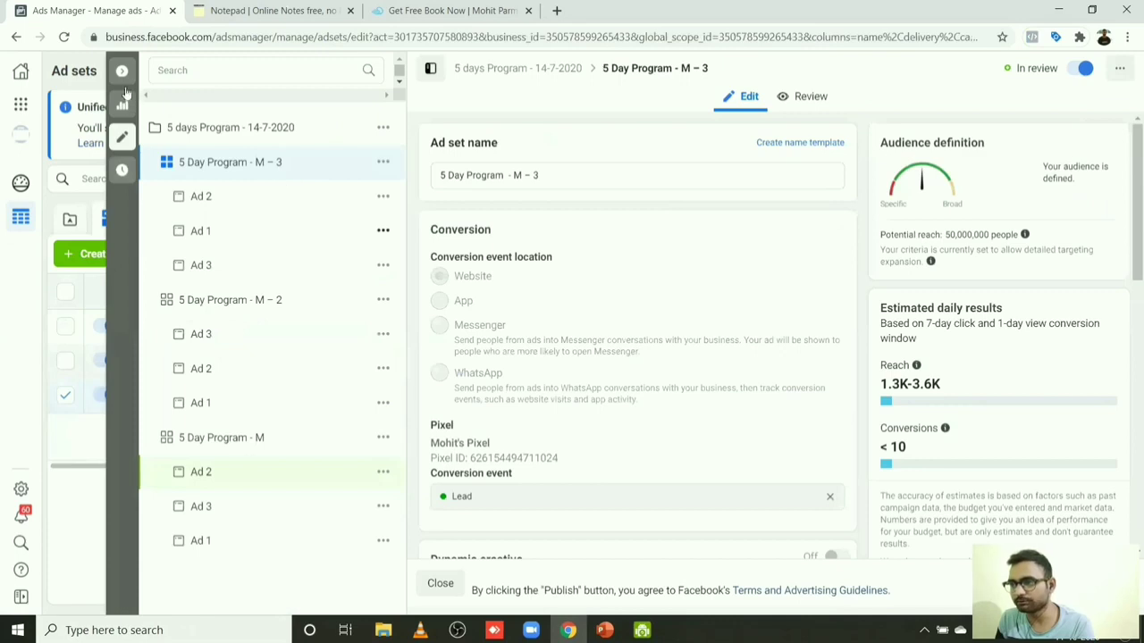
Step: Close the ad set editor and look over the campaign "5 days Program - 14-7-2020" and its ad sets
left_click(122, 75)
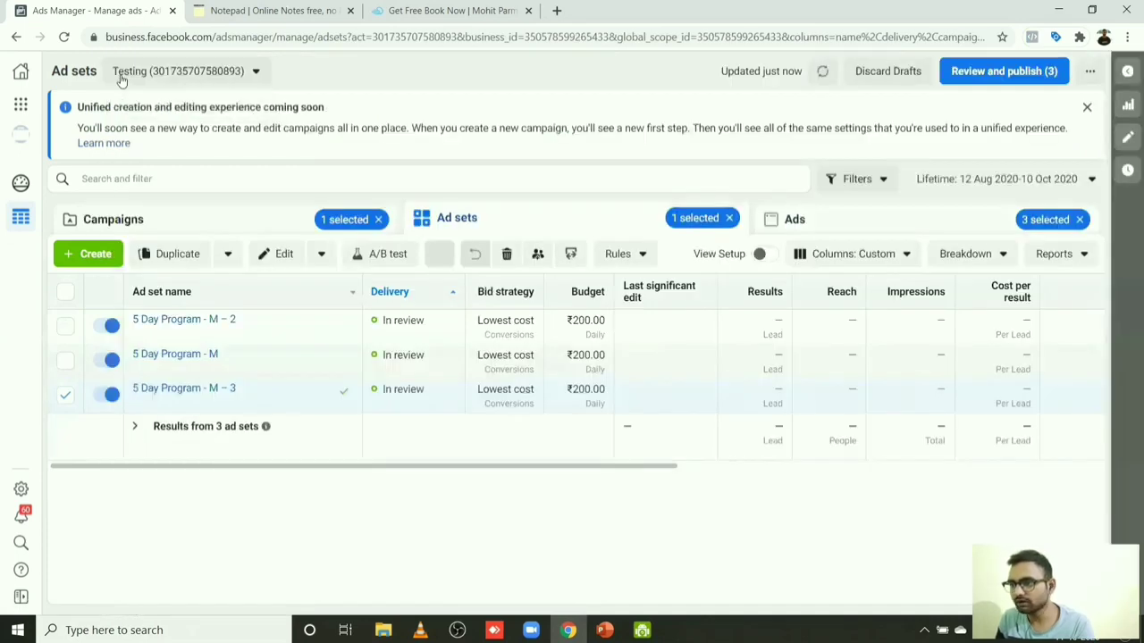
left_click(160, 224)
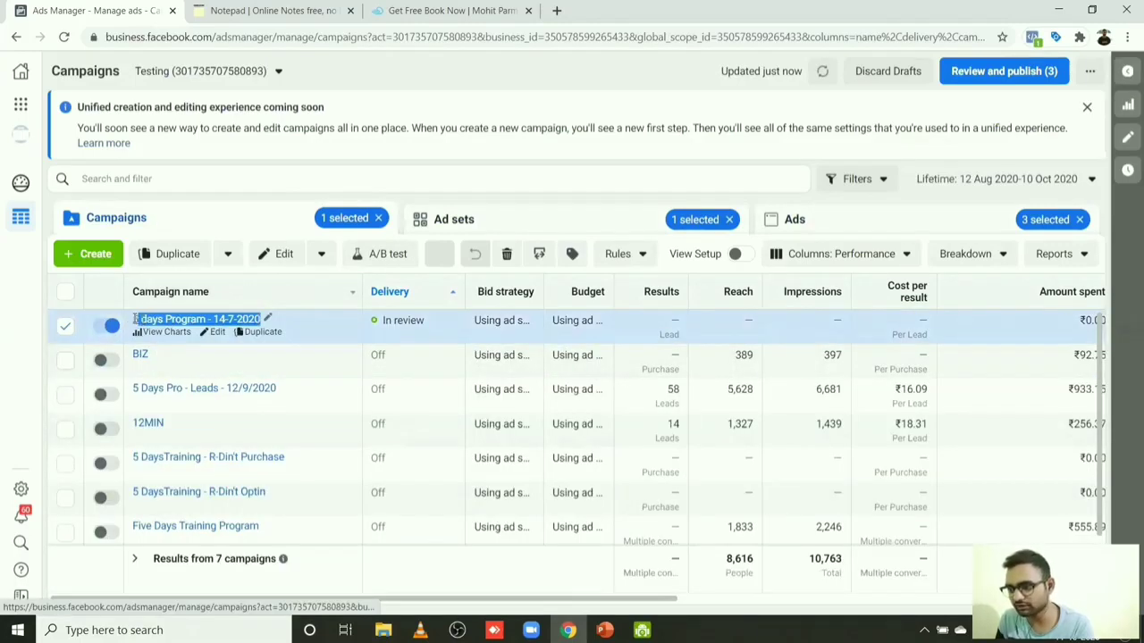
left_click(435, 223)
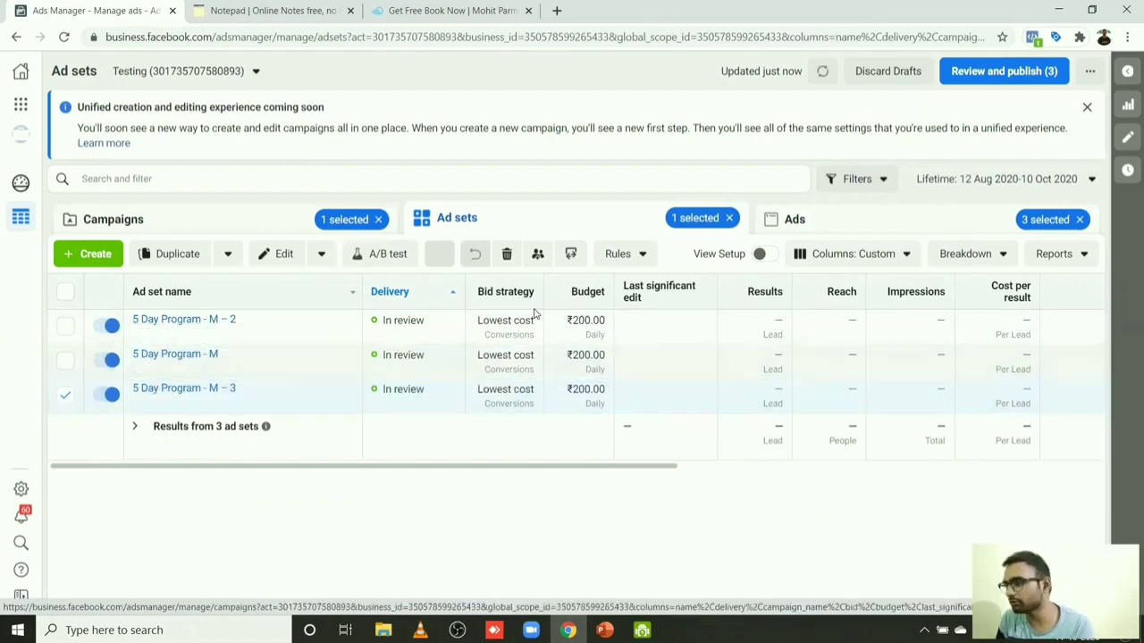
left_click(794, 220)
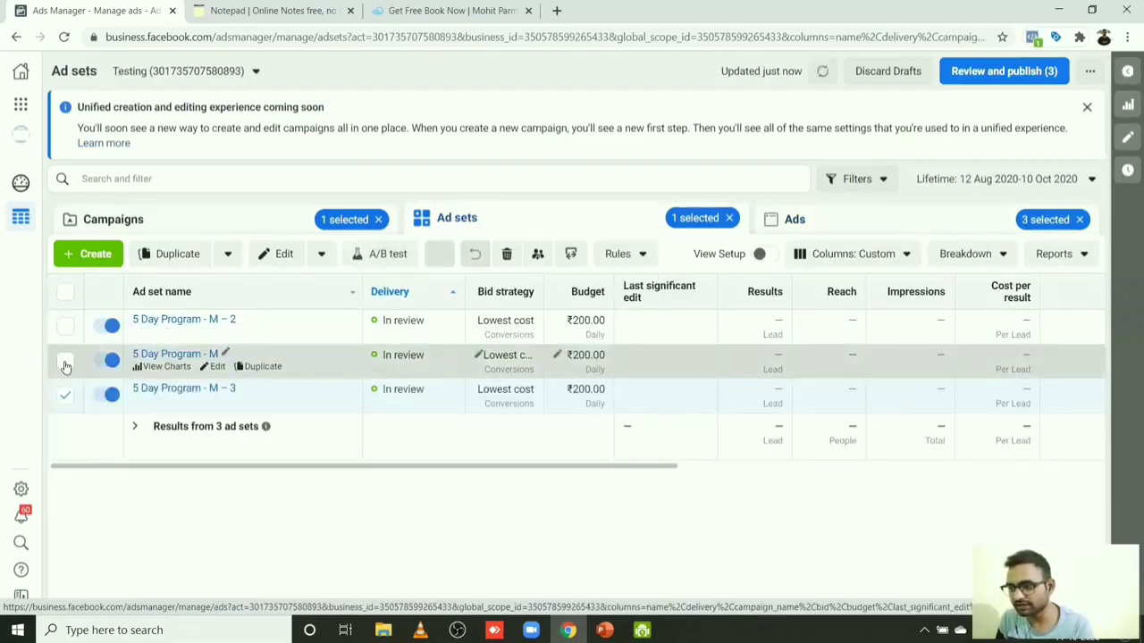
Step: Add "5 Day Program - M" and "5 Day Program - M – 2" to the ad set selection and examine the ads across all three
left_click(65, 363)
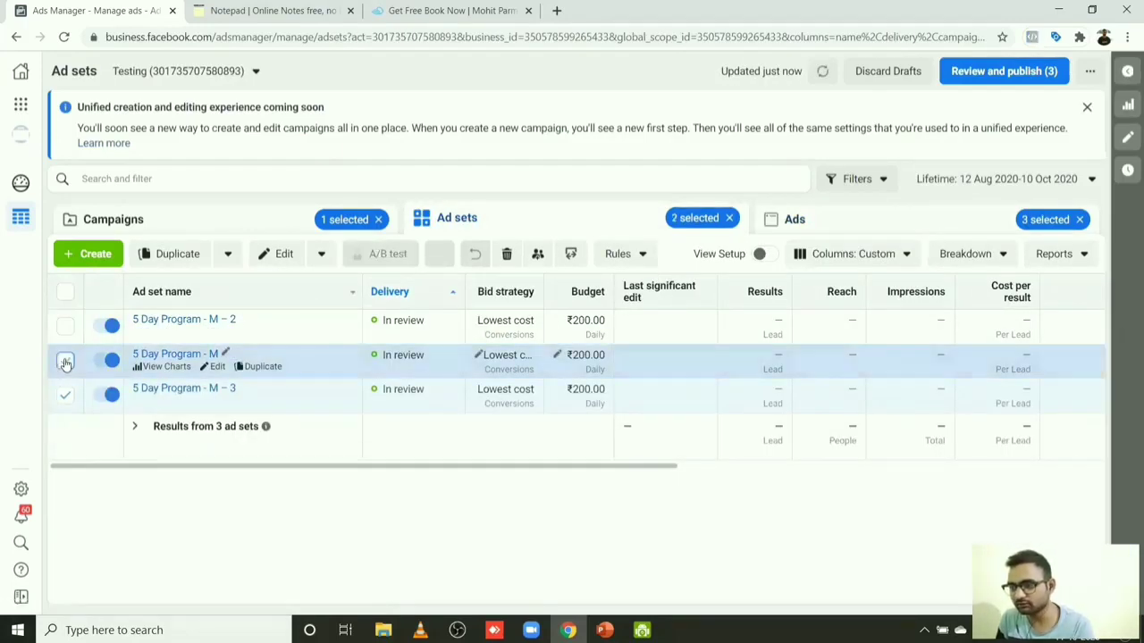
left_click(64, 327)
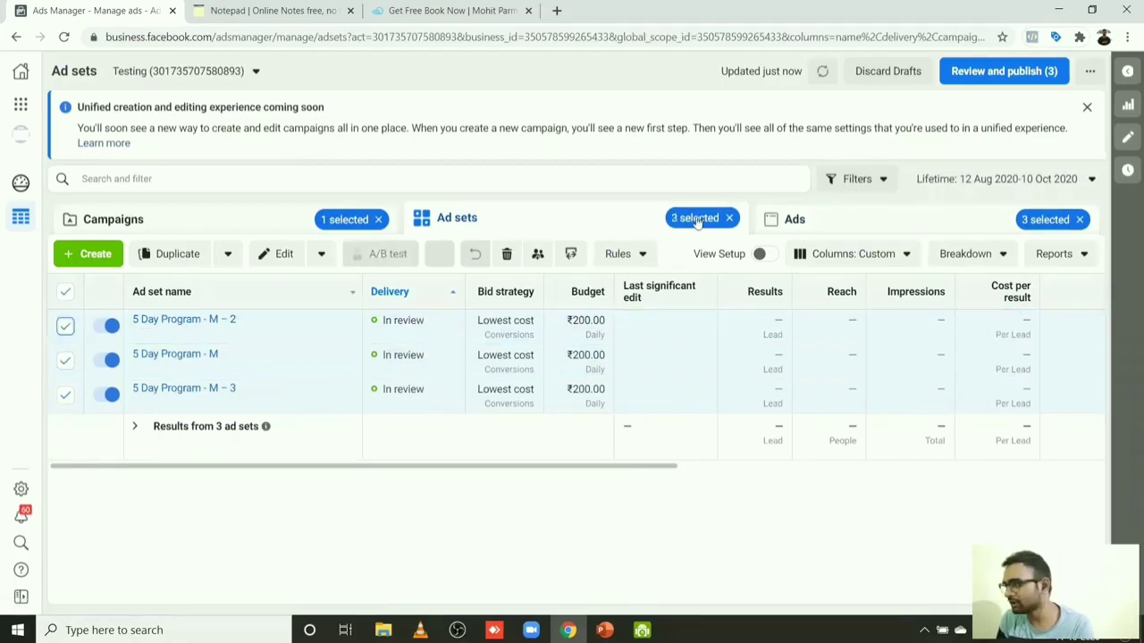
left_click(795, 221)
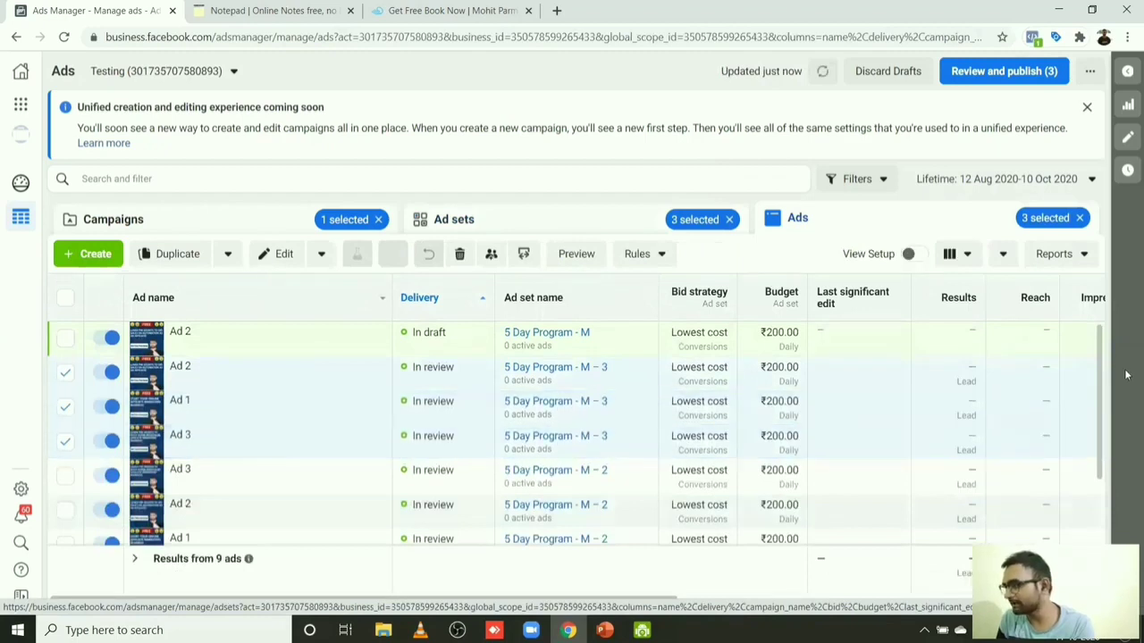
mouse_move(1104, 347)
left_mouse_down()
mouse_move(1102, 383)
mouse_move(1100, 338)
left_mouse_up()
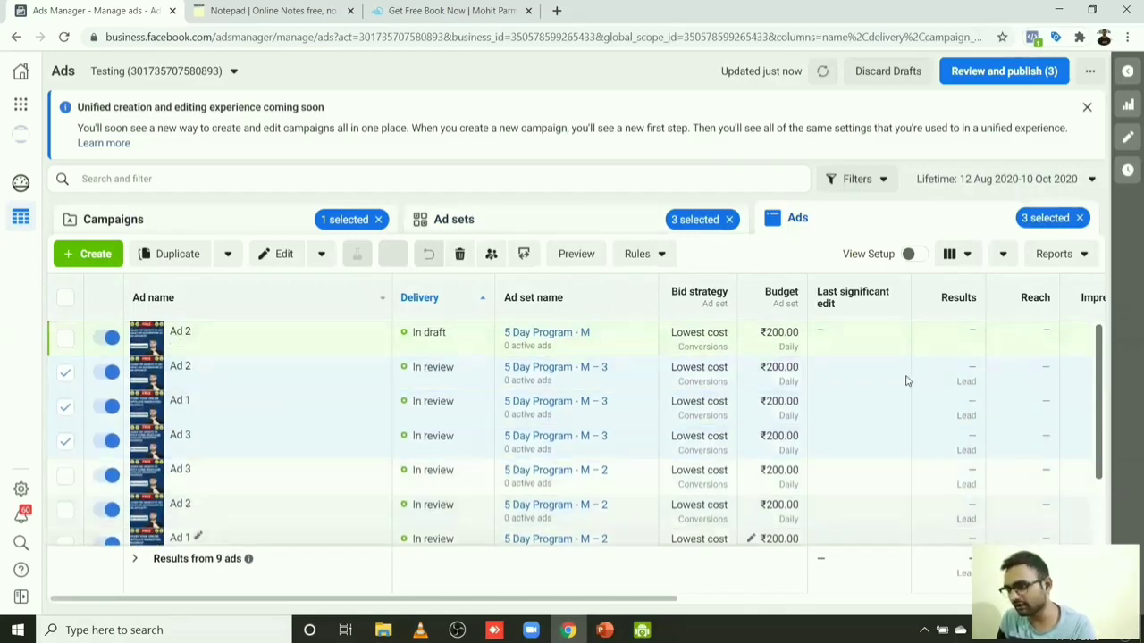
scroll(1101, 409, "down", 3)
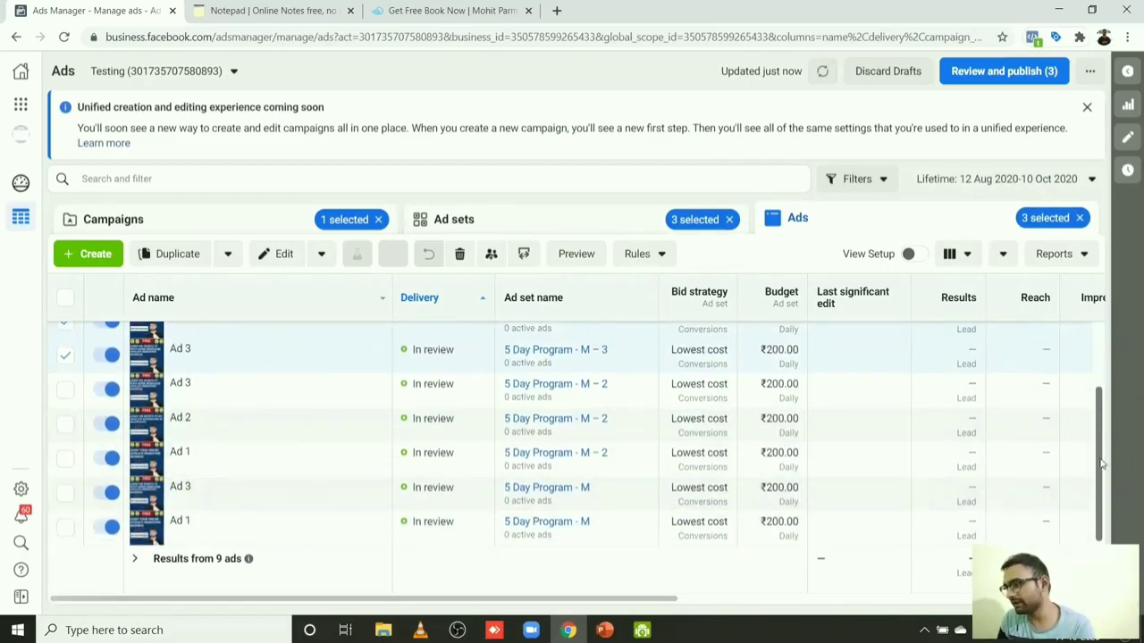
scroll(1102, 425, "up", 5)
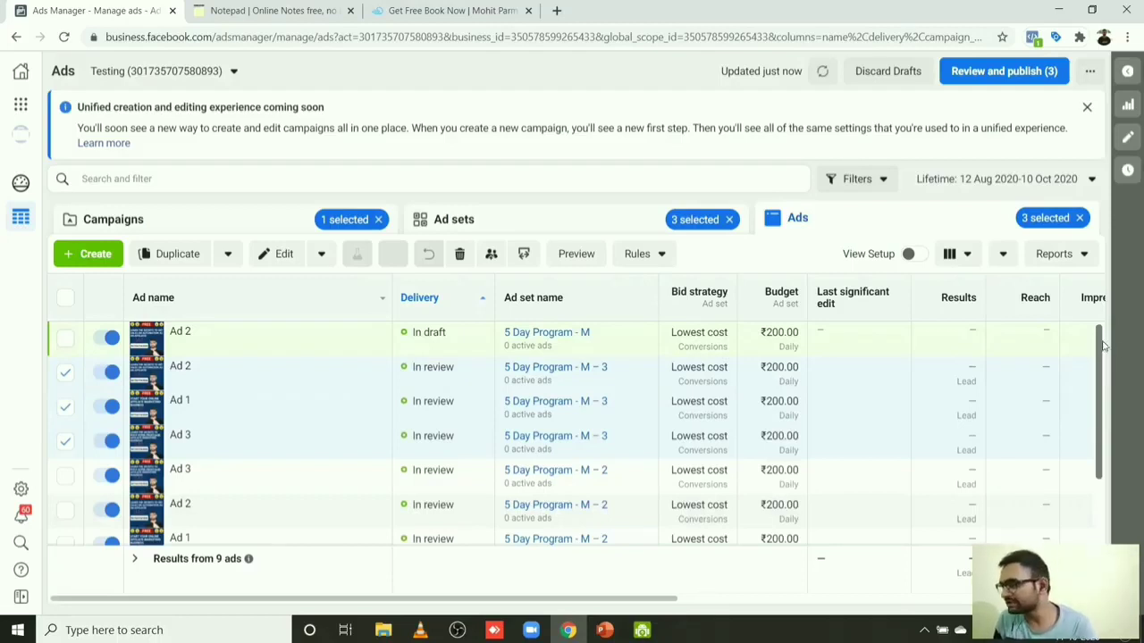
left_click_drag(1100, 375, 1097, 332)
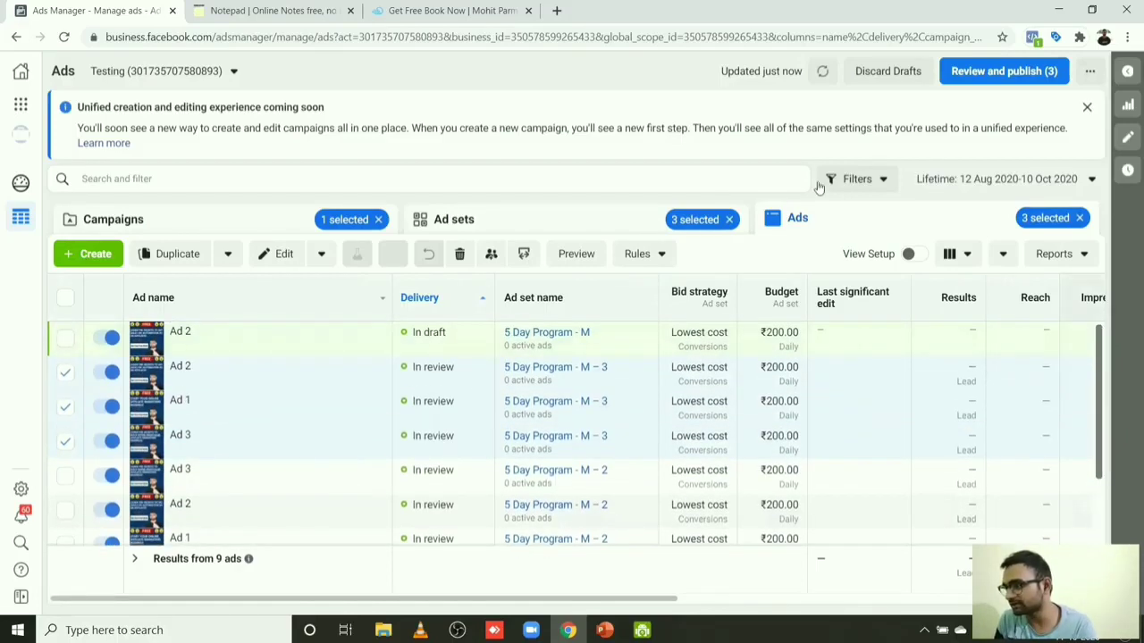
Step: Review the campaign structure level by level, comparing the campaign, its three ad sets and their ads
left_click(503, 222)
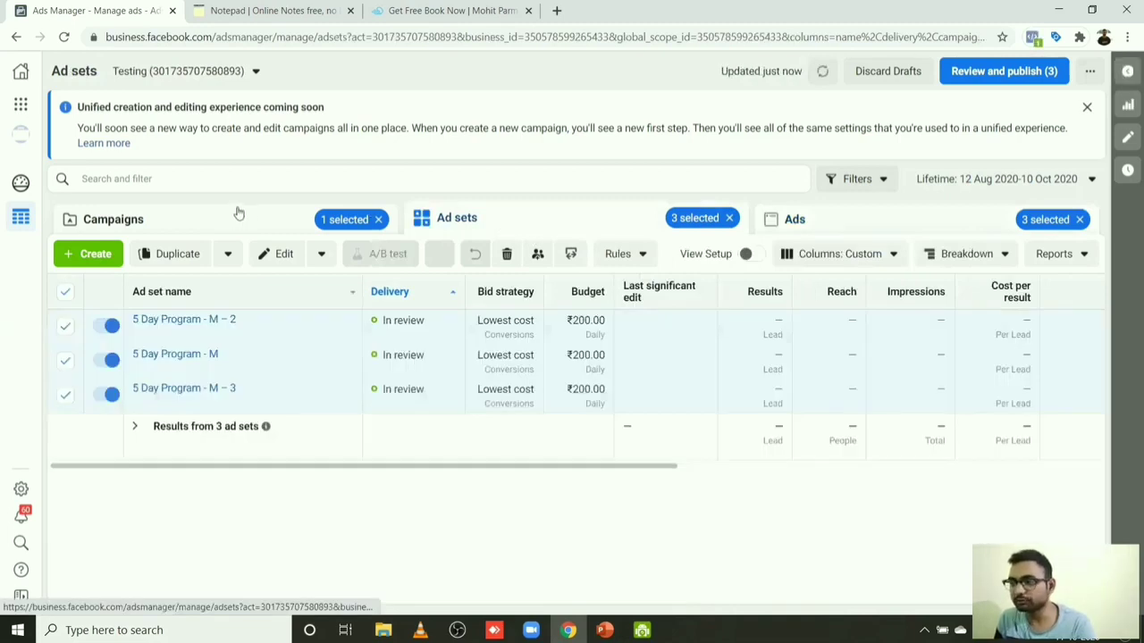
left_click(228, 215)
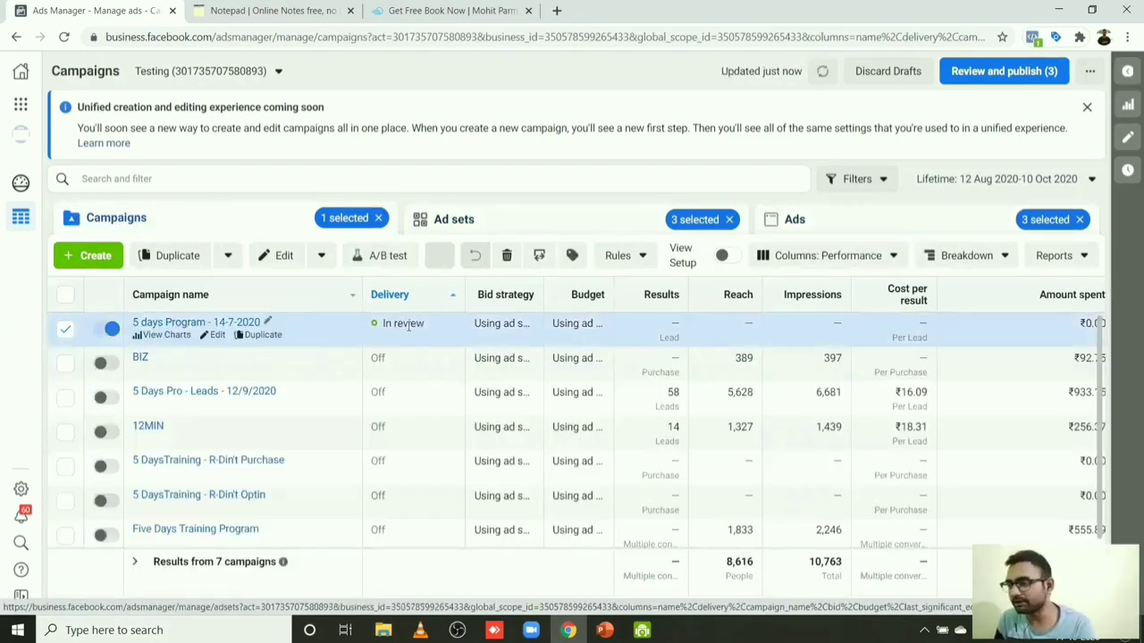
left_click(487, 229)
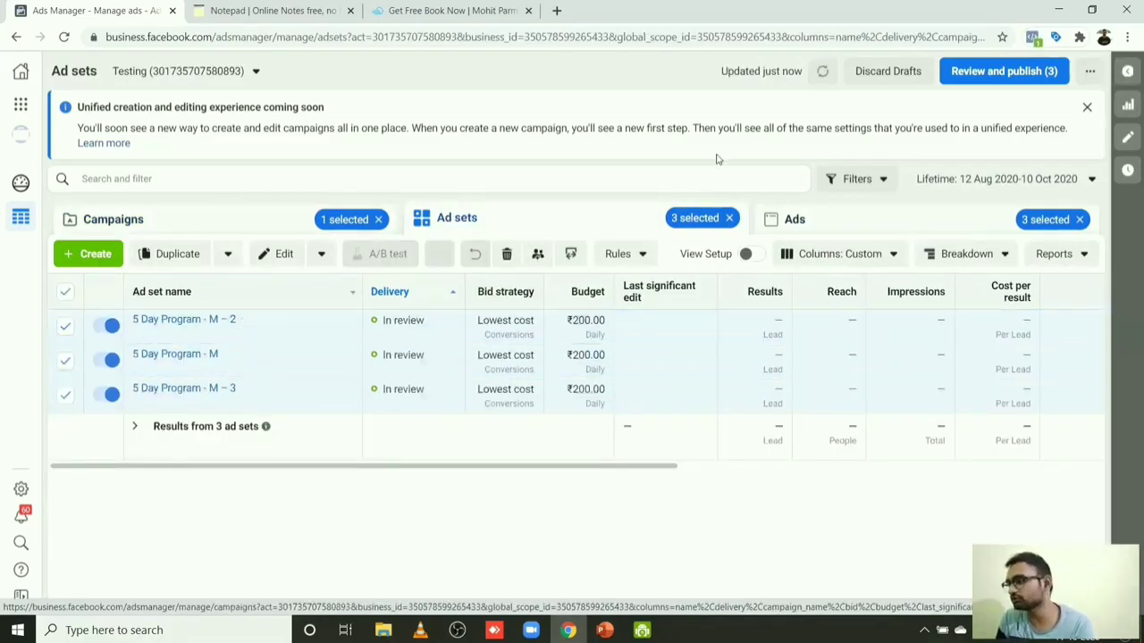
left_click(836, 221)
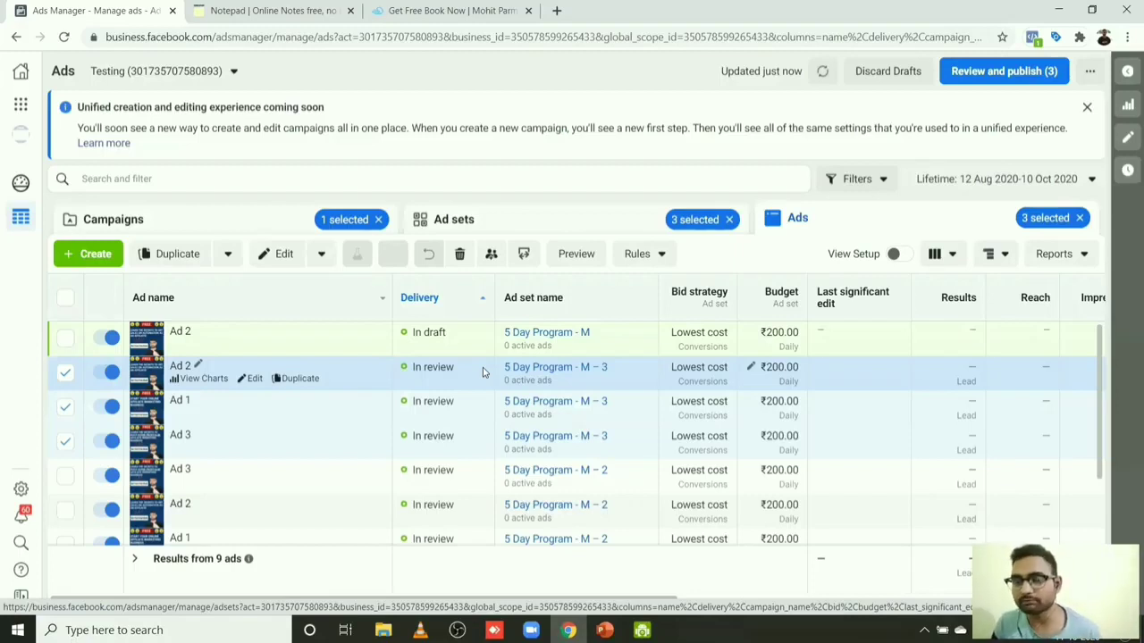
left_click(291, 230)
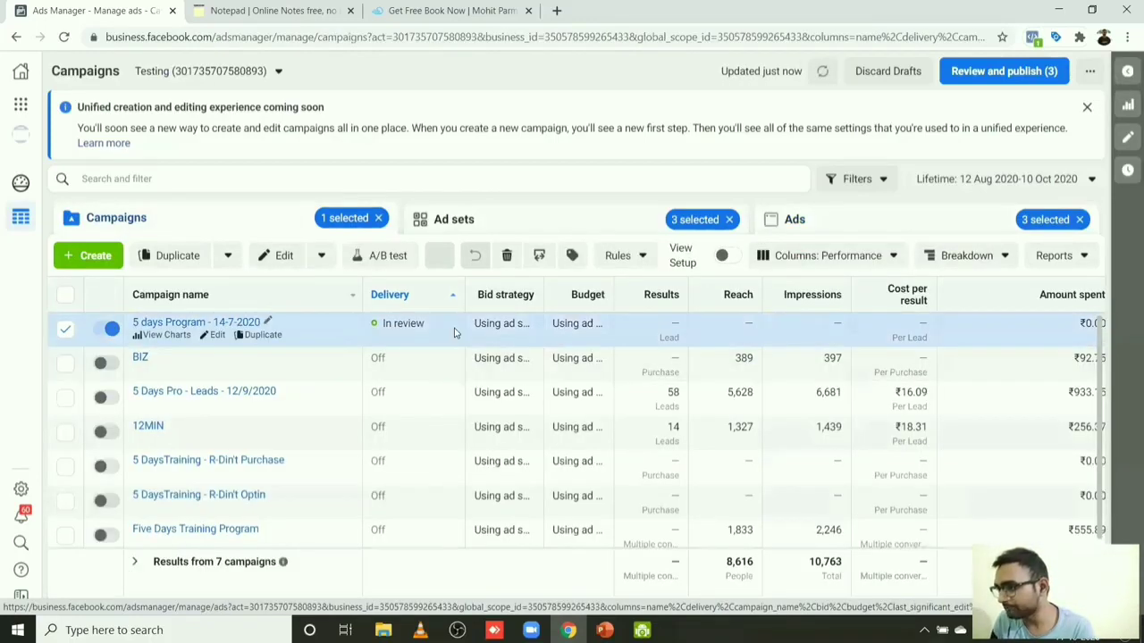
Step: Check the lead results entry for "5 days Program - 14-7-2020" and sort the campaigns by cost per result in ascending order
left_click_drag(679, 339, 655, 318)
left_click(655, 318)
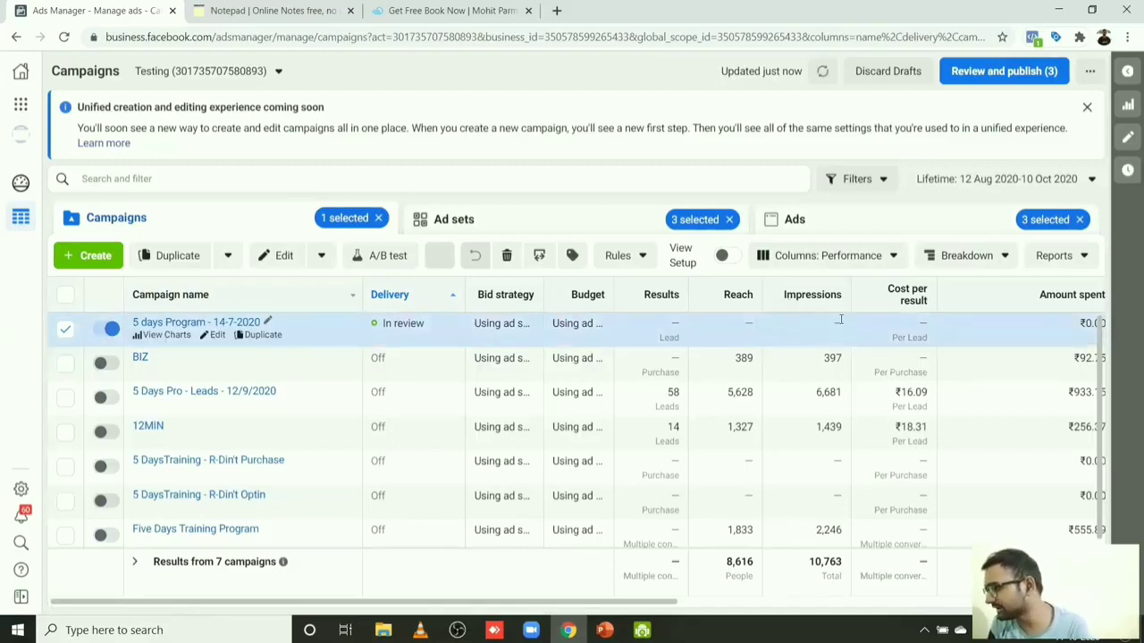
left_click(930, 297)
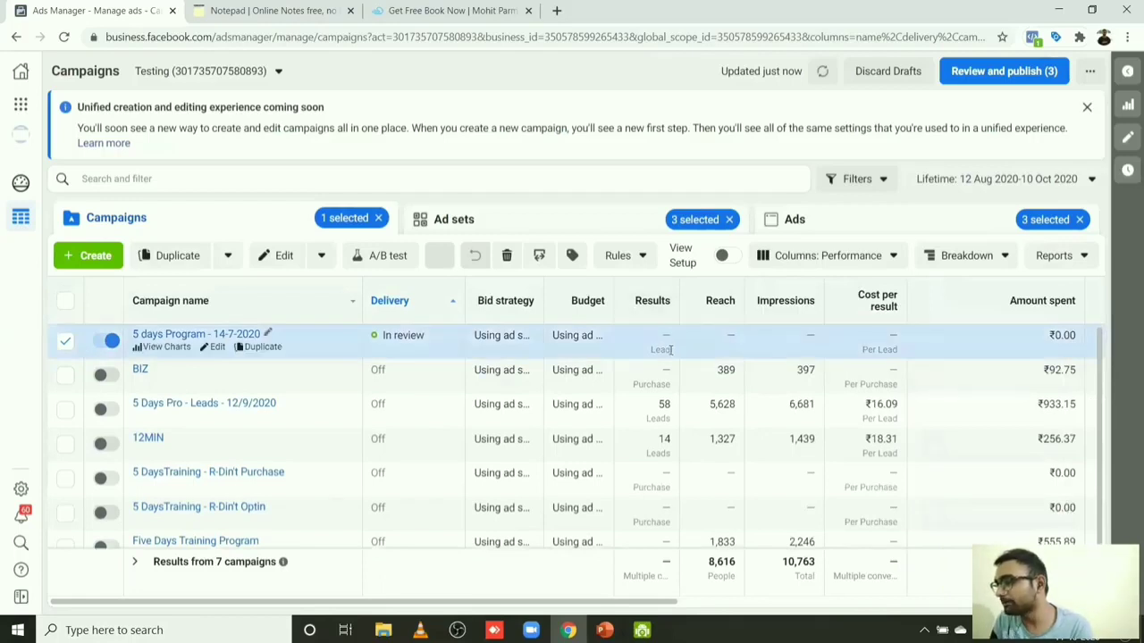
left_click_drag(670, 350, 644, 335)
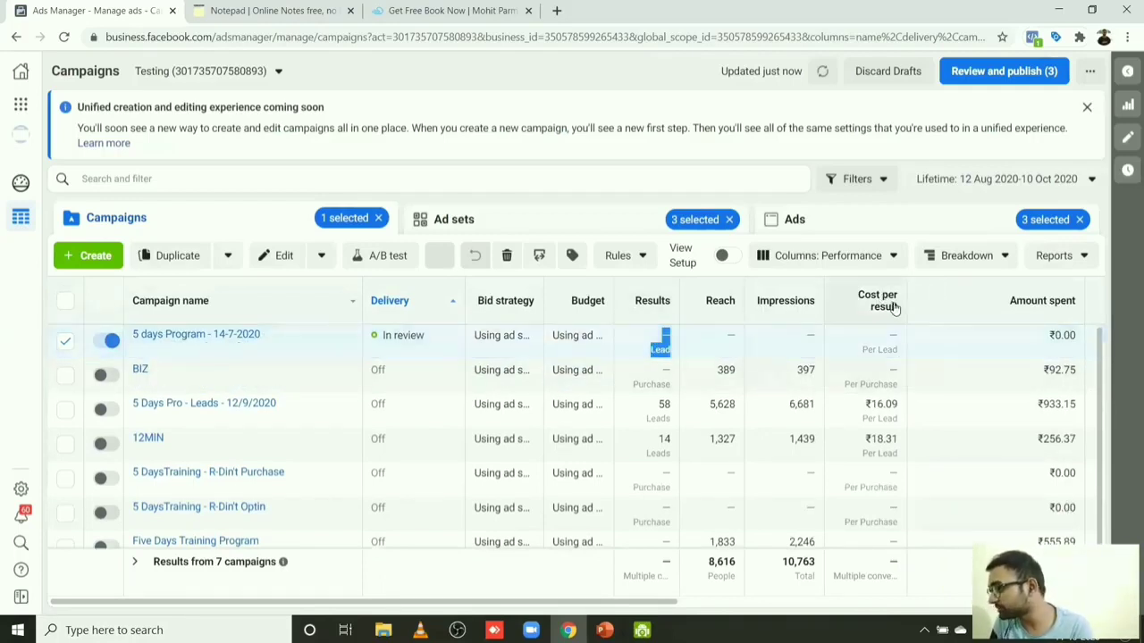
mouse_move(892, 307)
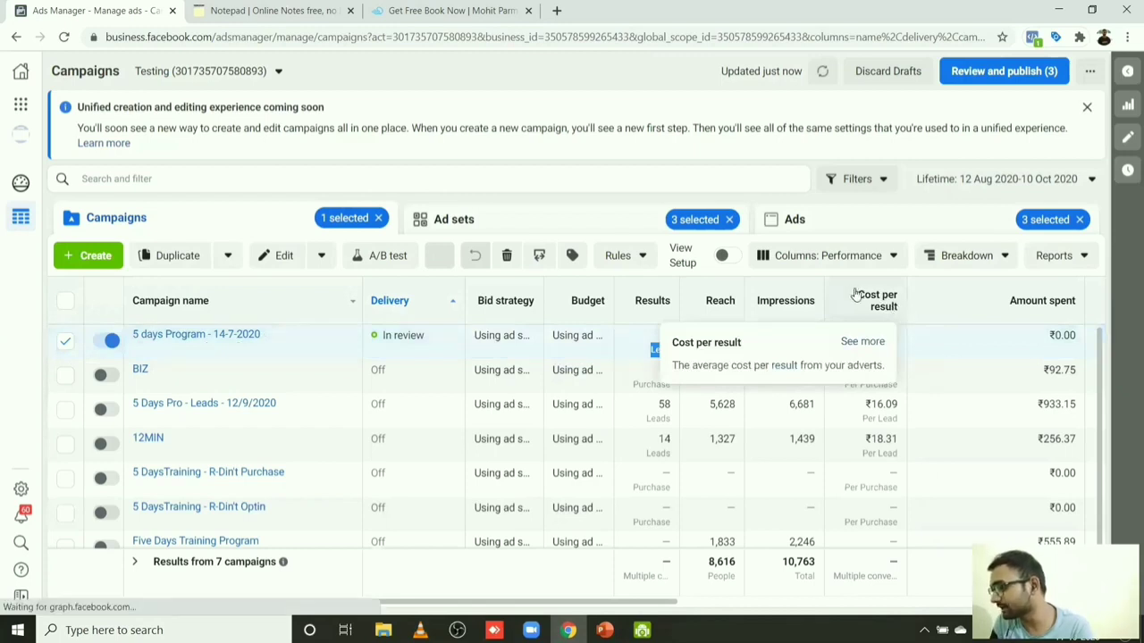
left_click(891, 301)
left_click(893, 304)
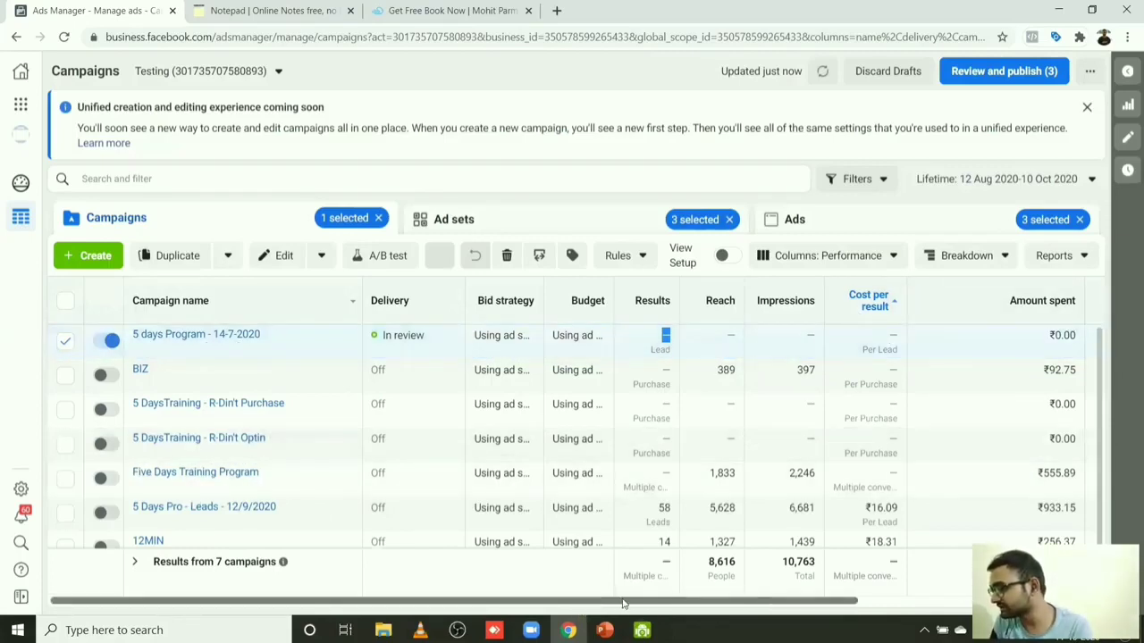
Step: Examine the campaigns' amount spent, link clicks, website purchases and on-Facebook purchases columns
left_click_drag(623, 604, 757, 606)
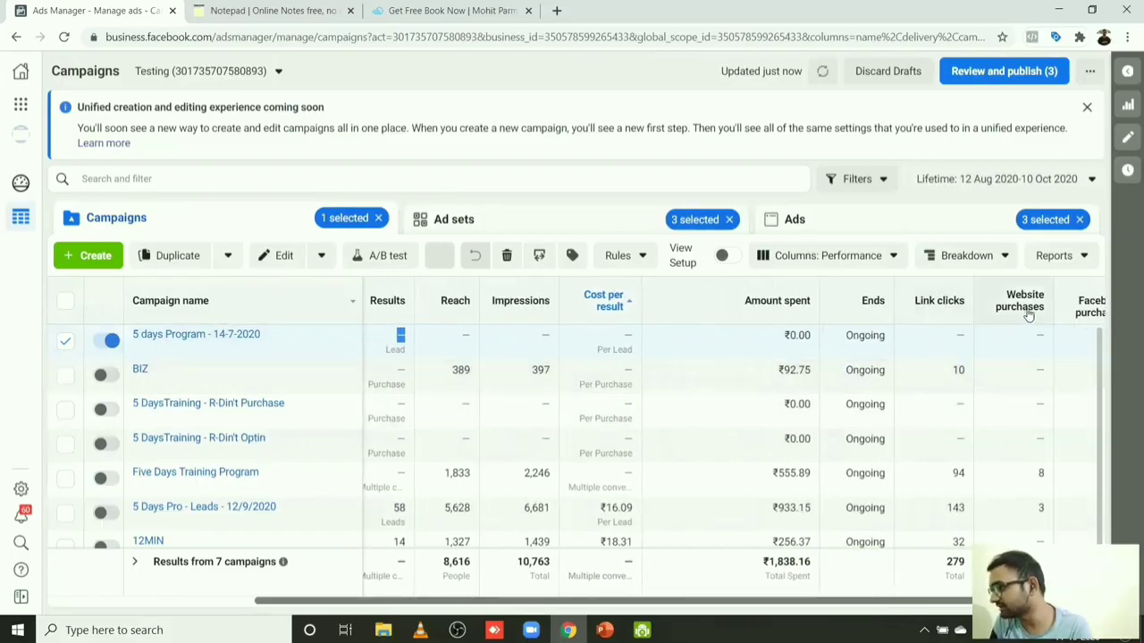
mouse_move(1030, 317)
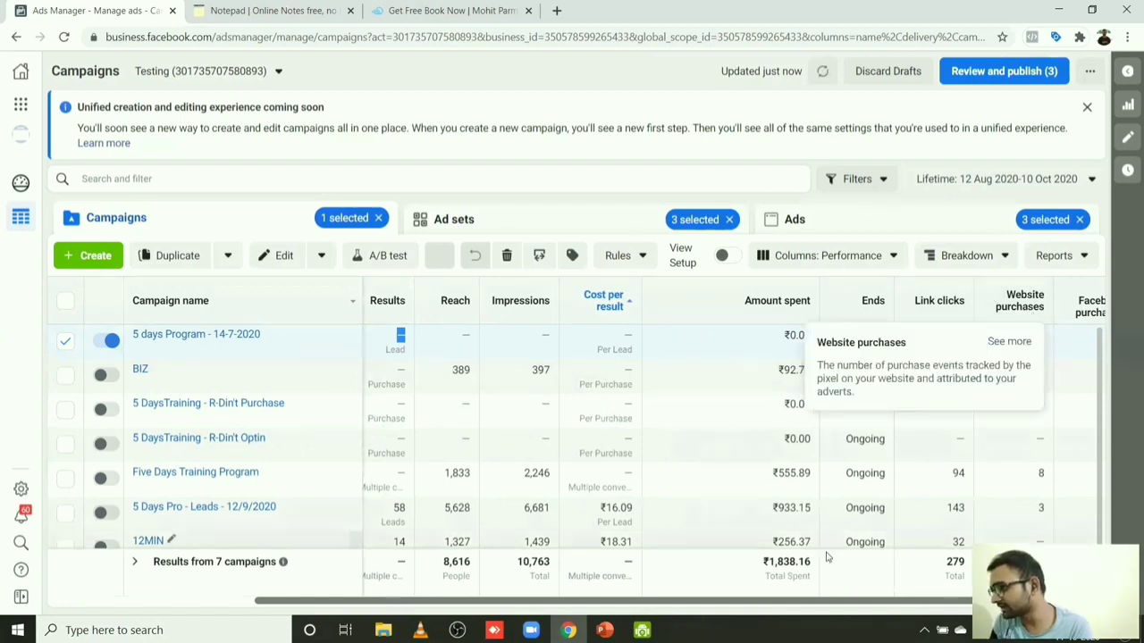
left_click_drag(844, 602, 894, 601)
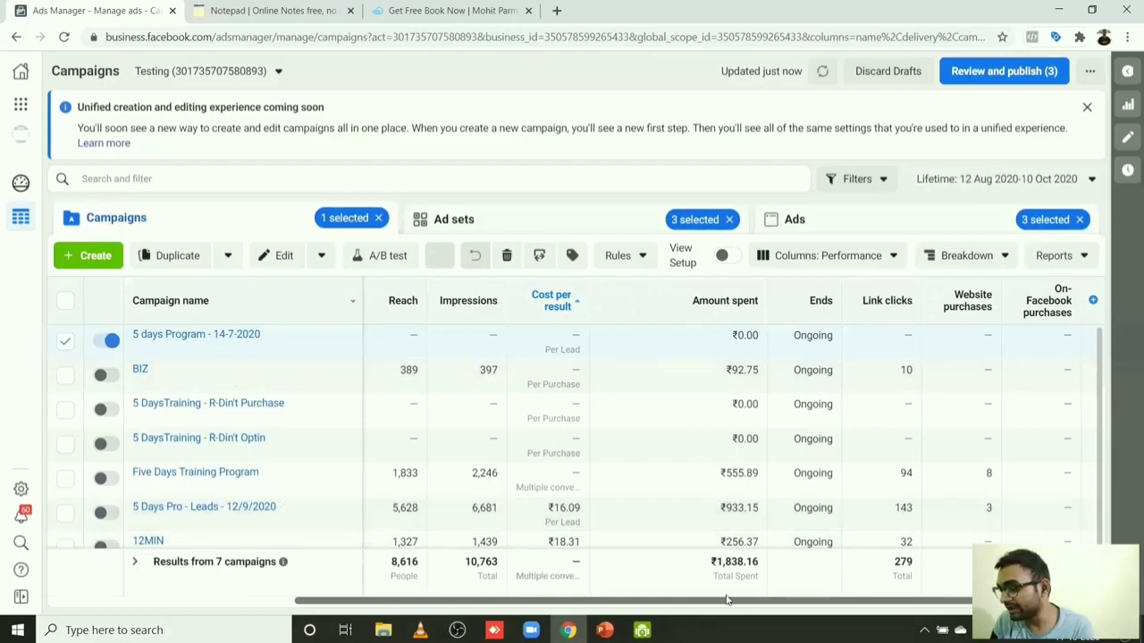
left_click_drag(720, 601, 371, 626)
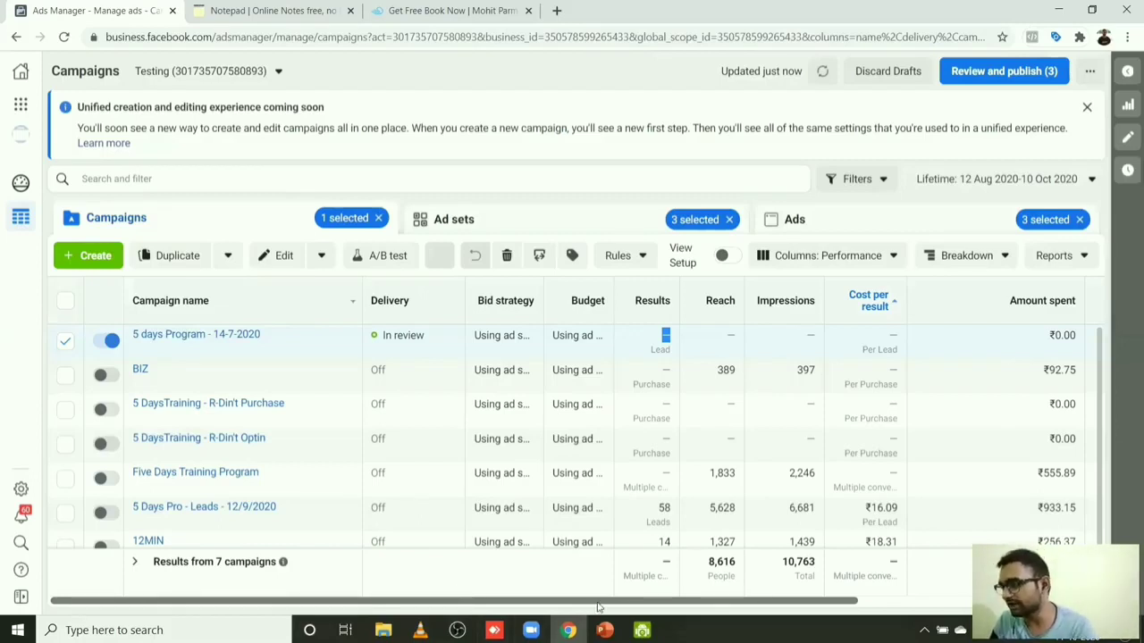
Step: Switch to the PowerPoint presentation "34. Create your first Facebook Ad" and select the closing thank-you slide
mouse_move(604, 630)
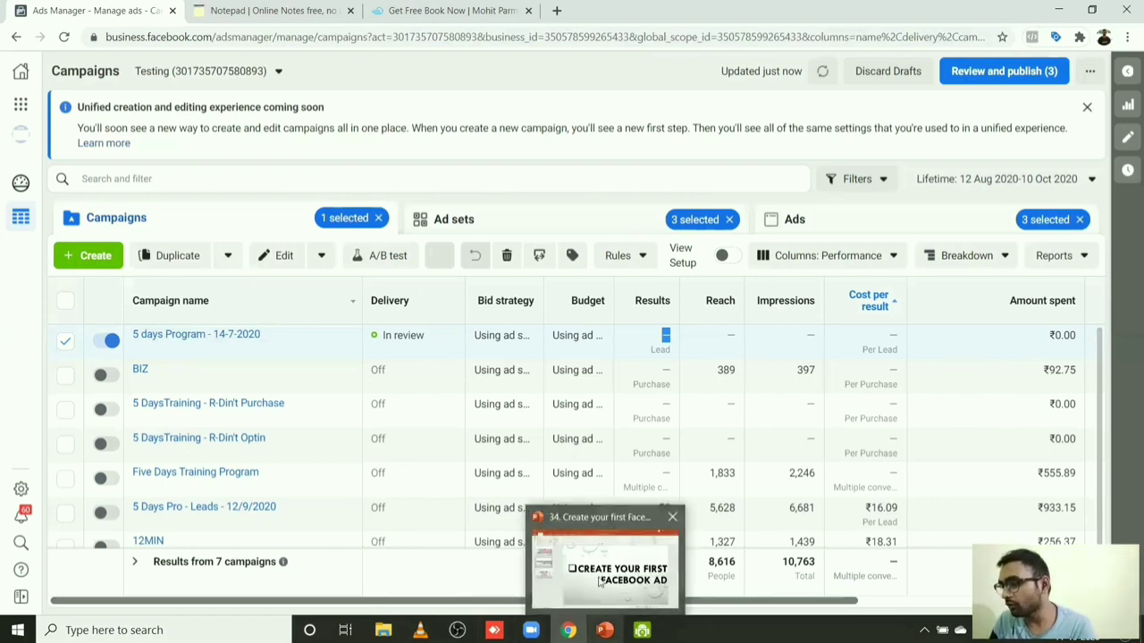
left_click(599, 581)
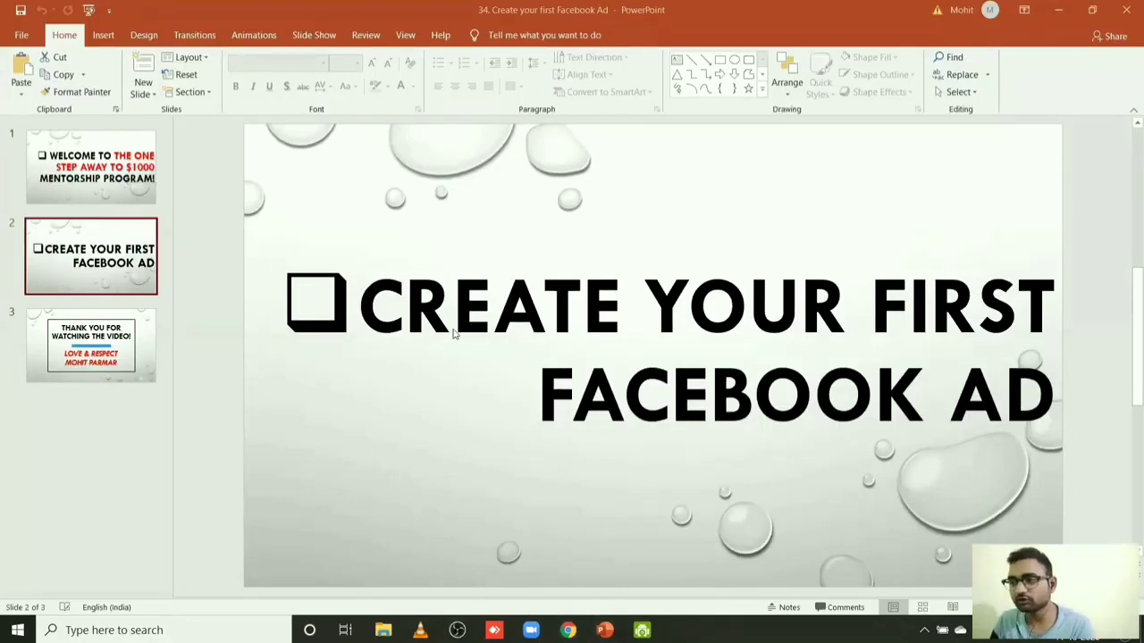
left_click(106, 348)
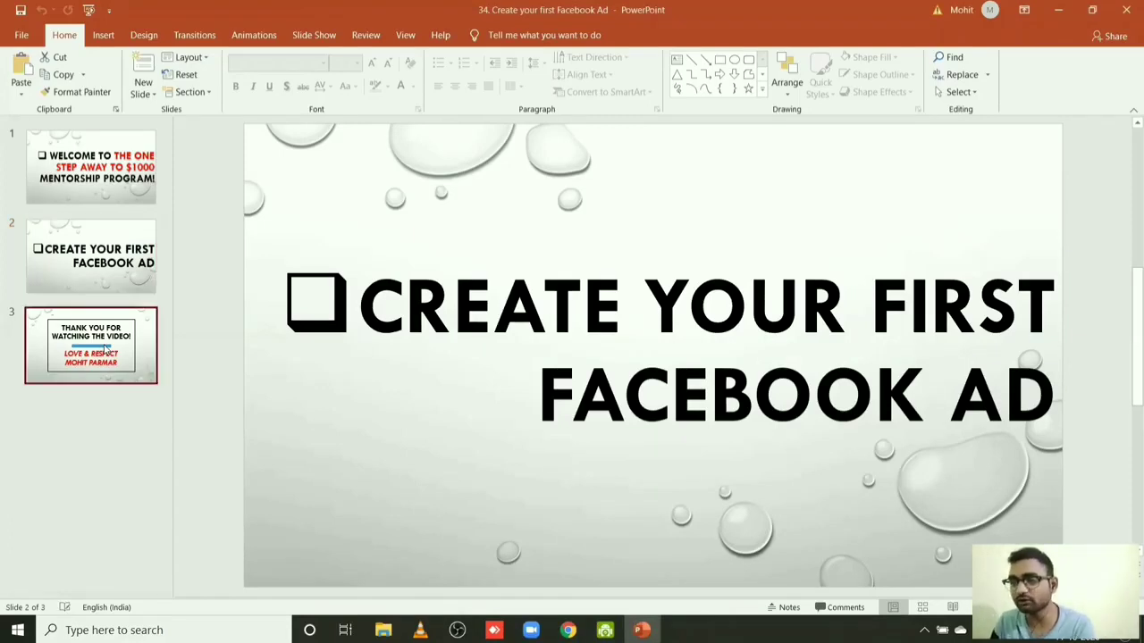